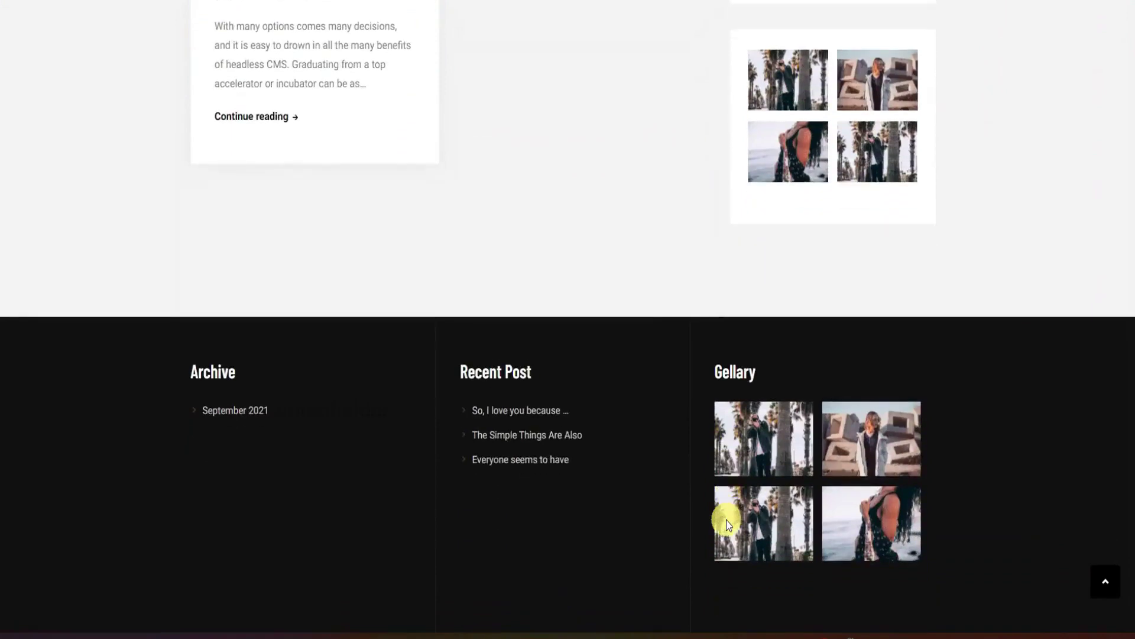
Browse the Headline, Fashion and Technology category pages of My Blog.
scroll(727, 519, up, 5)
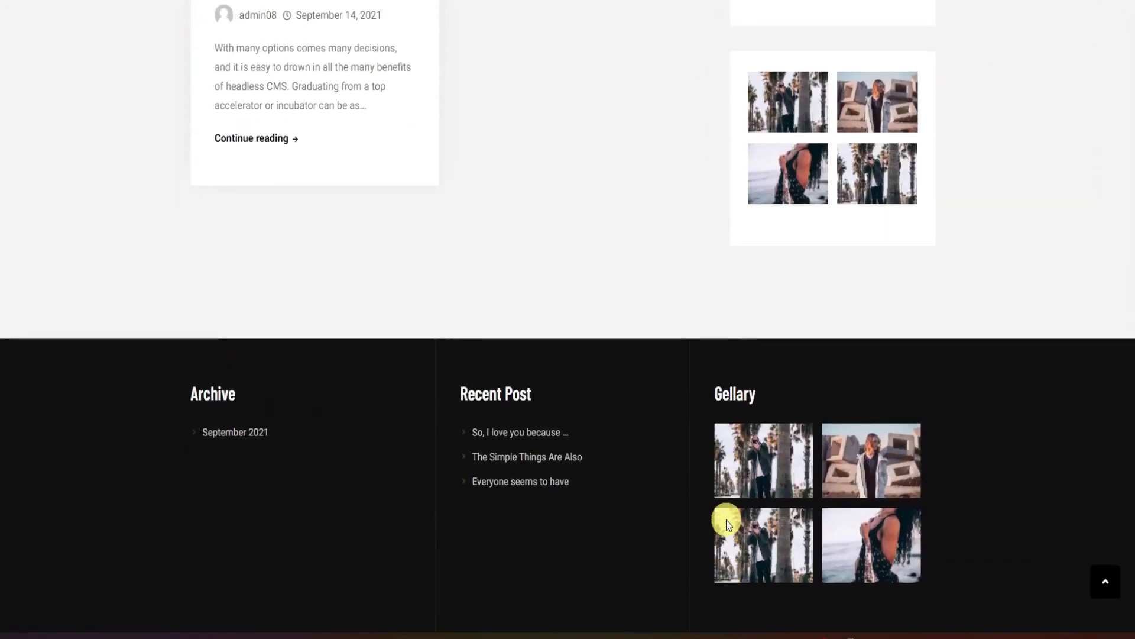
scroll(728, 523, up, 12)
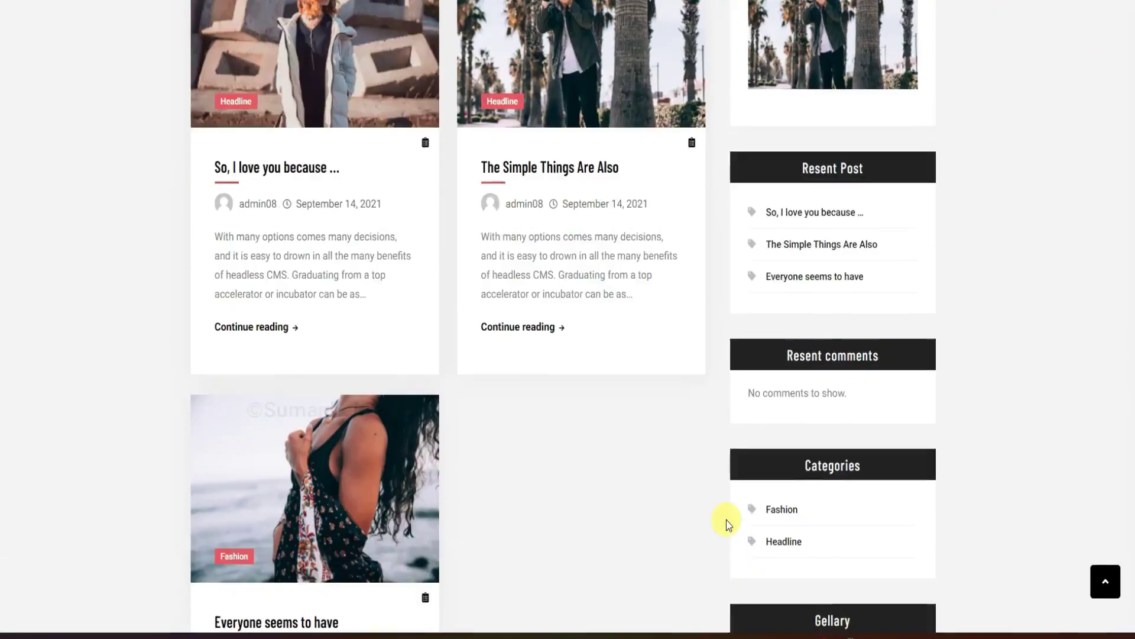
scroll(727, 522, up, 5)
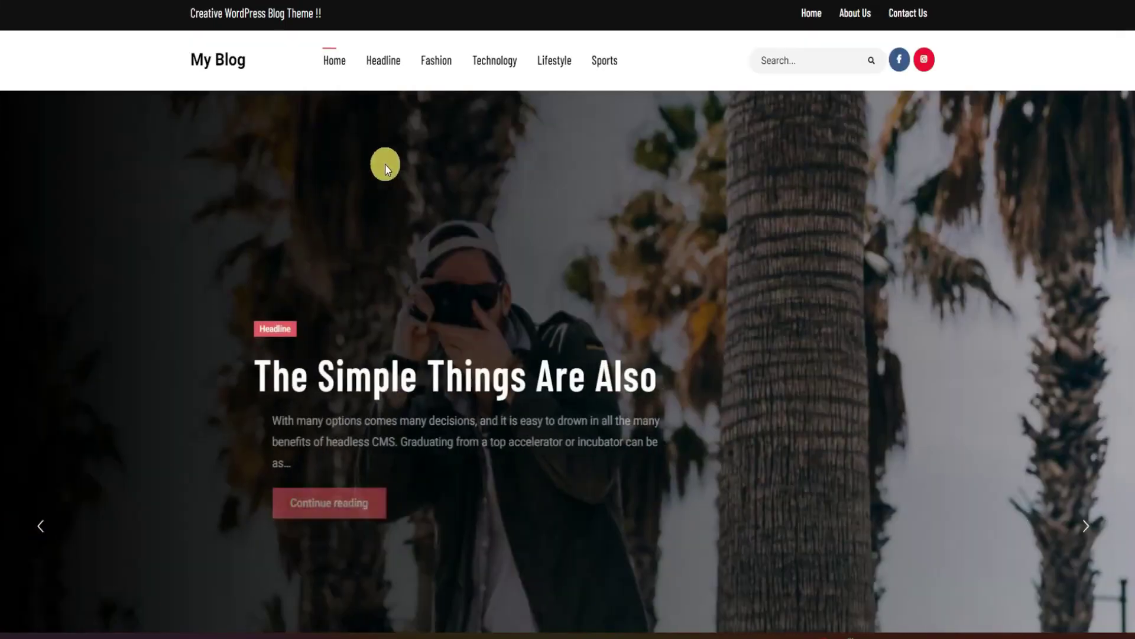
click(398, 65)
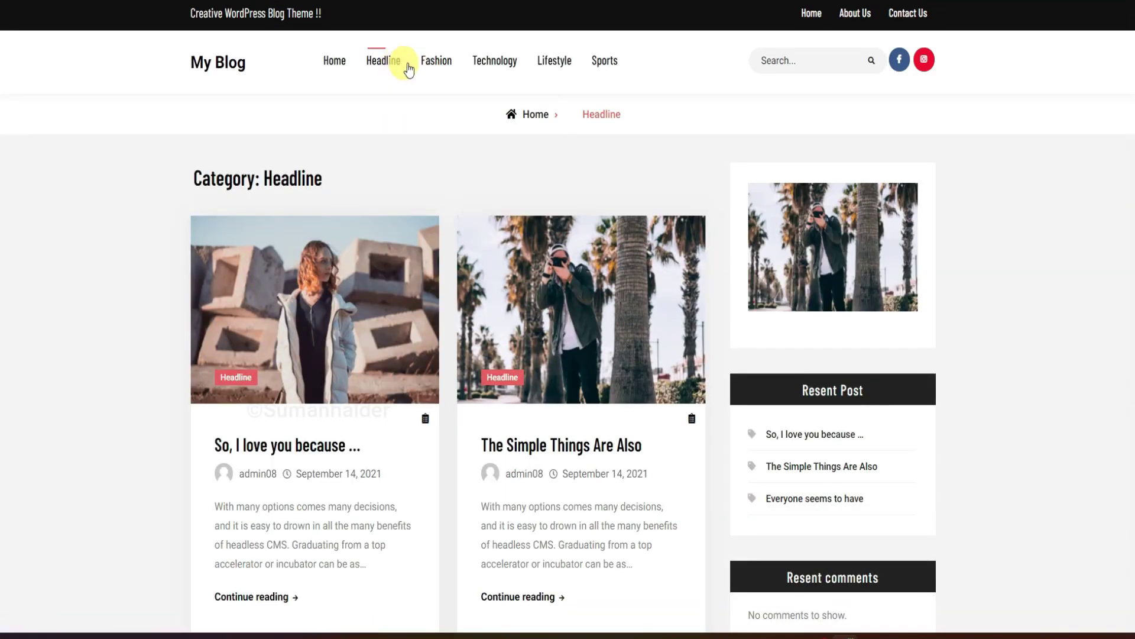
click(440, 65)
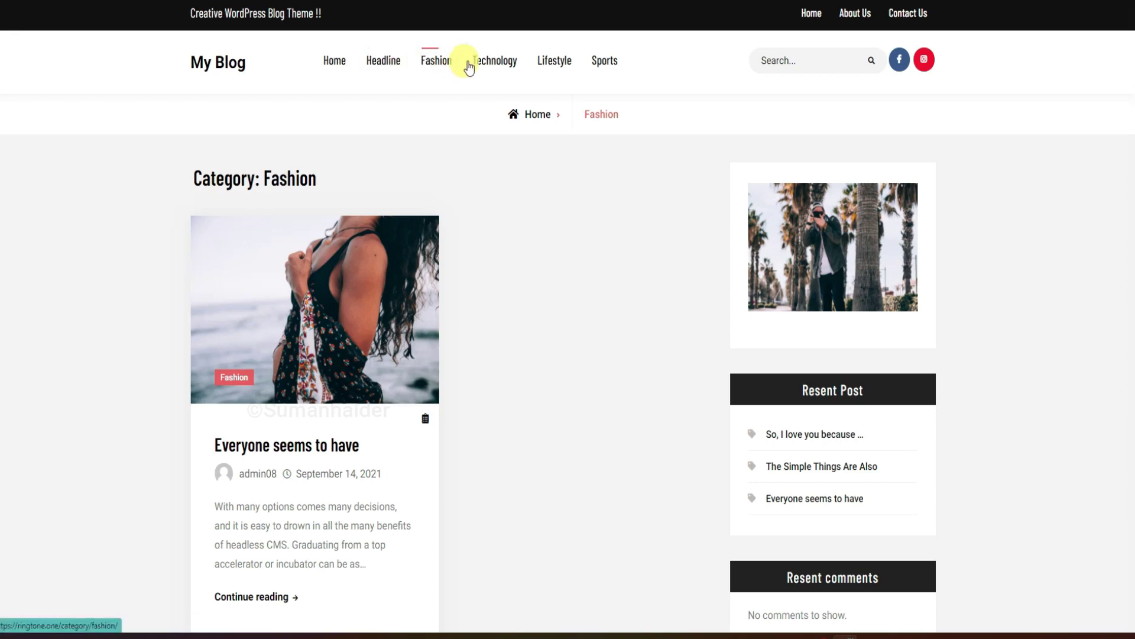
click(490, 65)
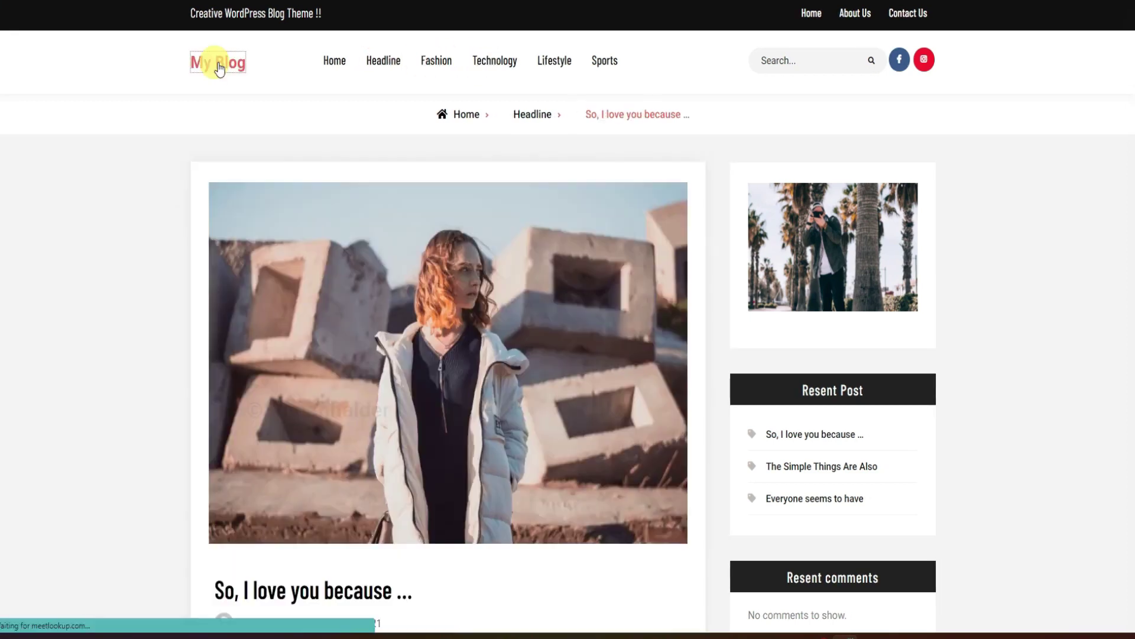
Return to the My Blog home page, try the search box, then open About Us.
click(214, 65)
click(811, 59)
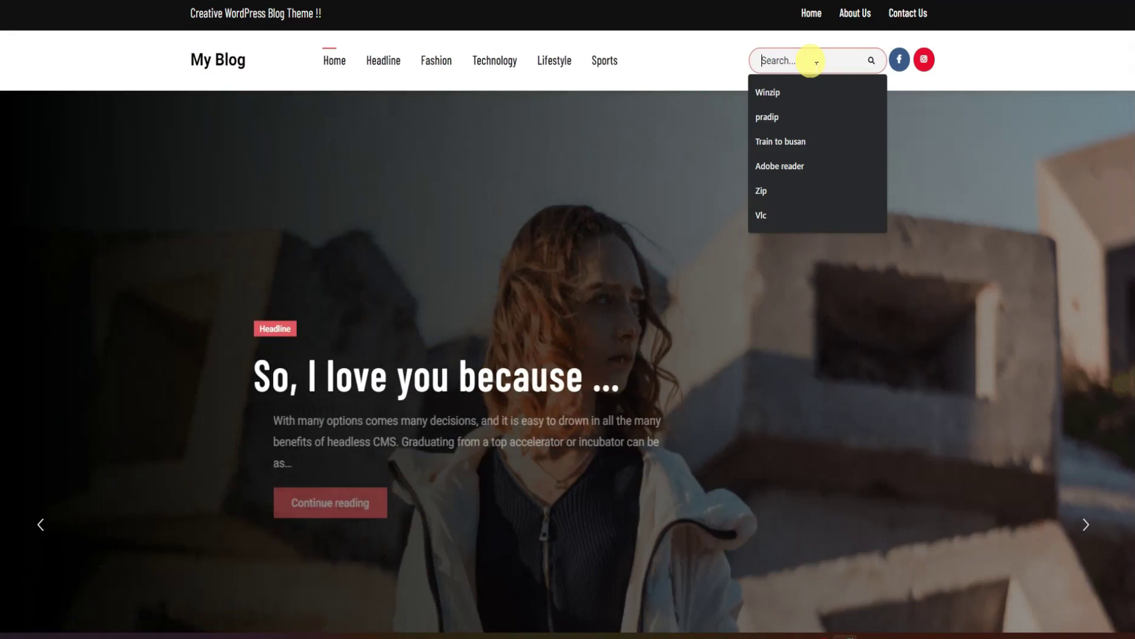
click(853, 15)
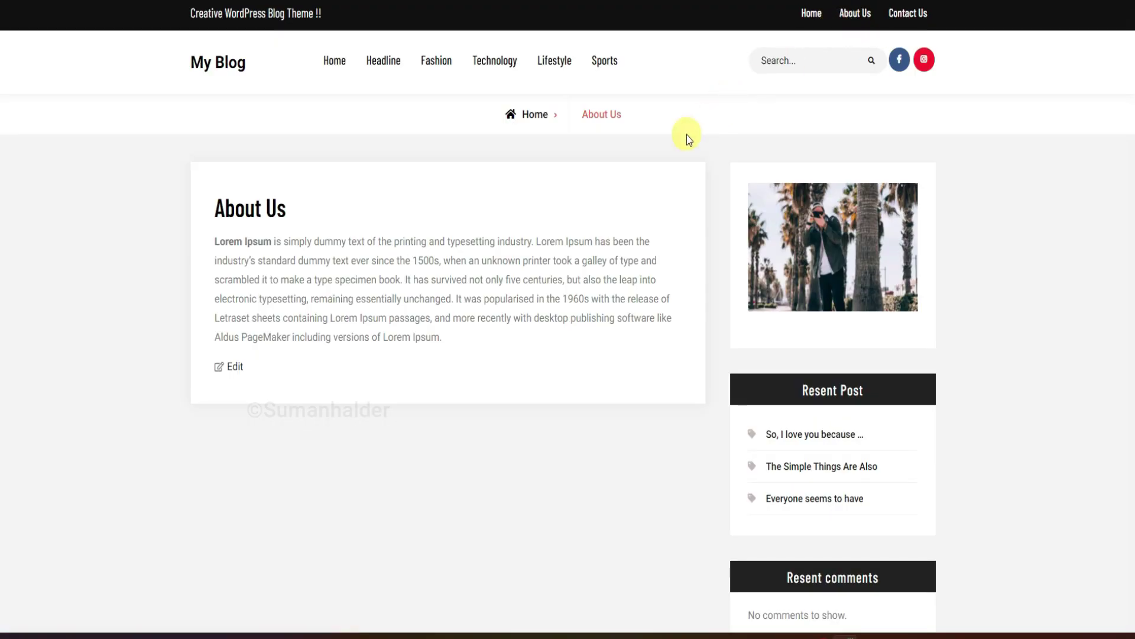
Advance the home page slider to 'So, I love you because ...' and open the full post.
scroll(580, 428, down, 2)
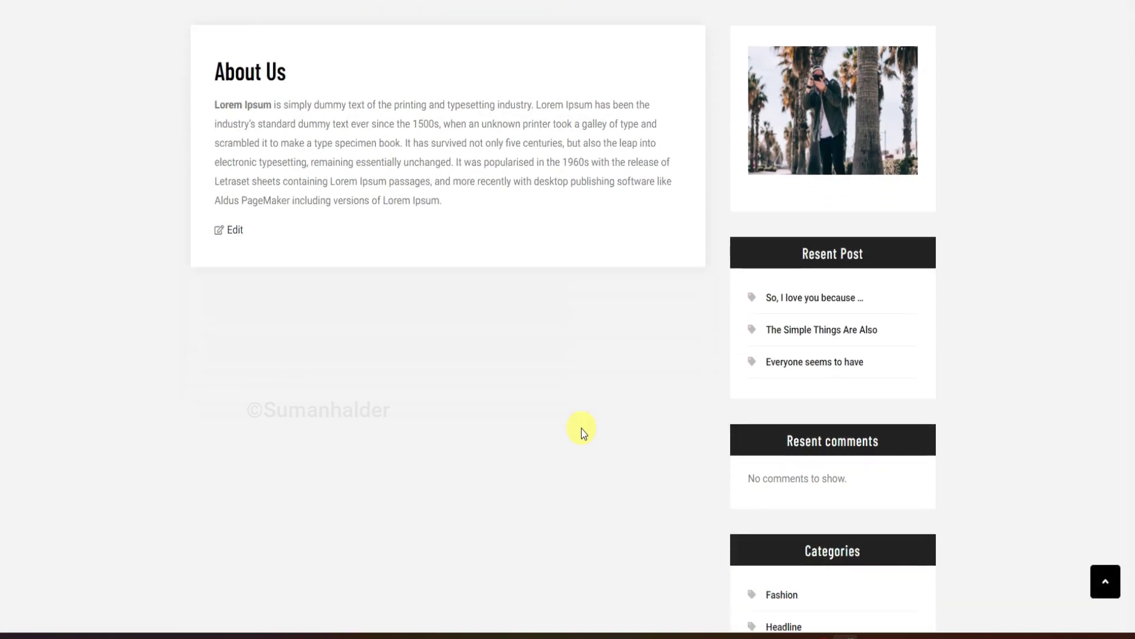
scroll(581, 428, down, 8)
scroll(580, 428, up, 10)
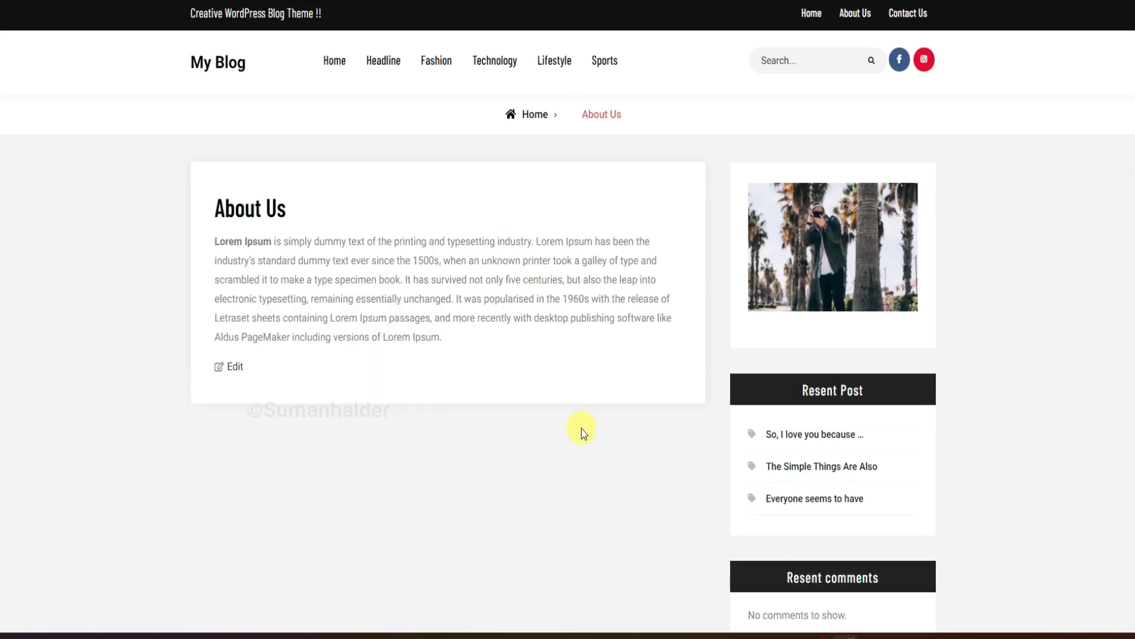
click(224, 68)
click(1084, 477)
click(1086, 480)
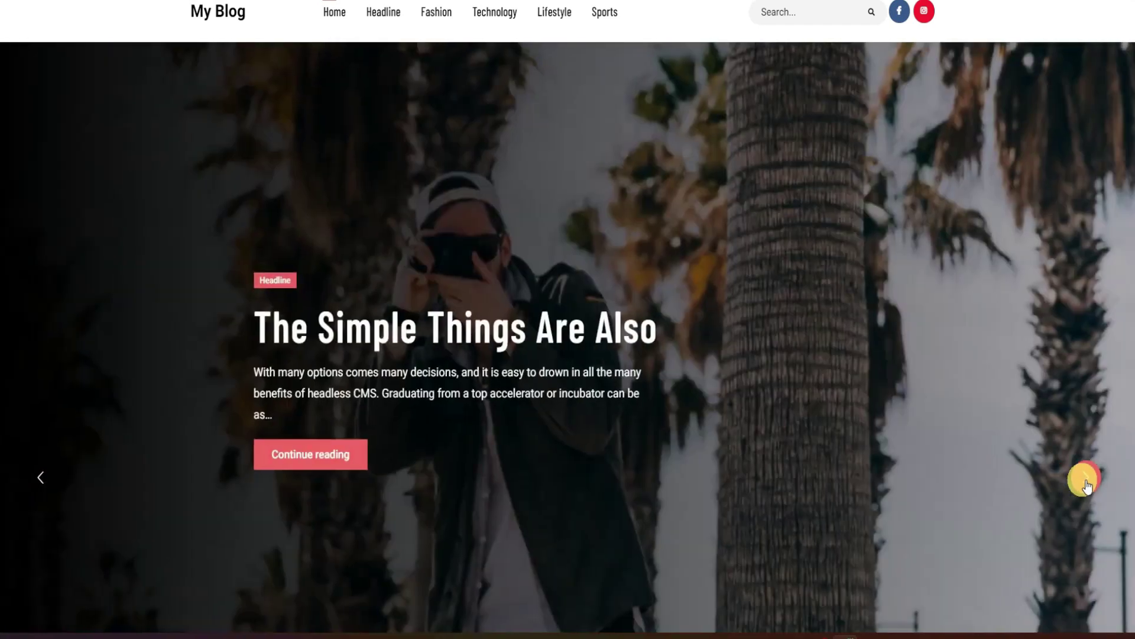
click(1086, 481)
click(331, 464)
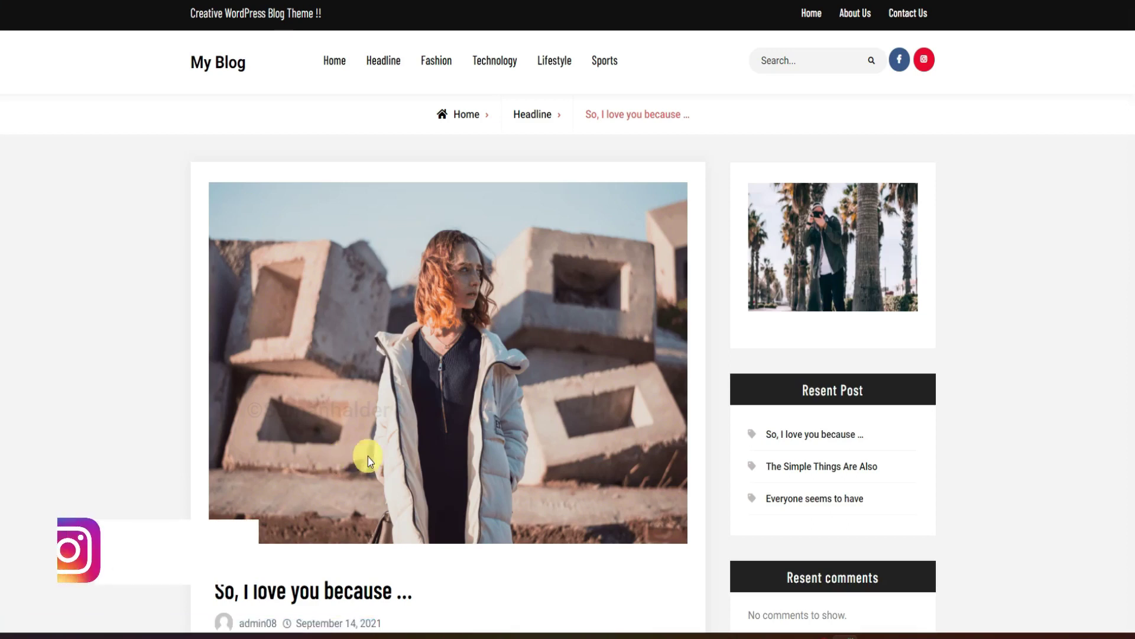
Scroll through the 'So, I love you because ...' post to read it.
scroll(406, 452, down, 14)
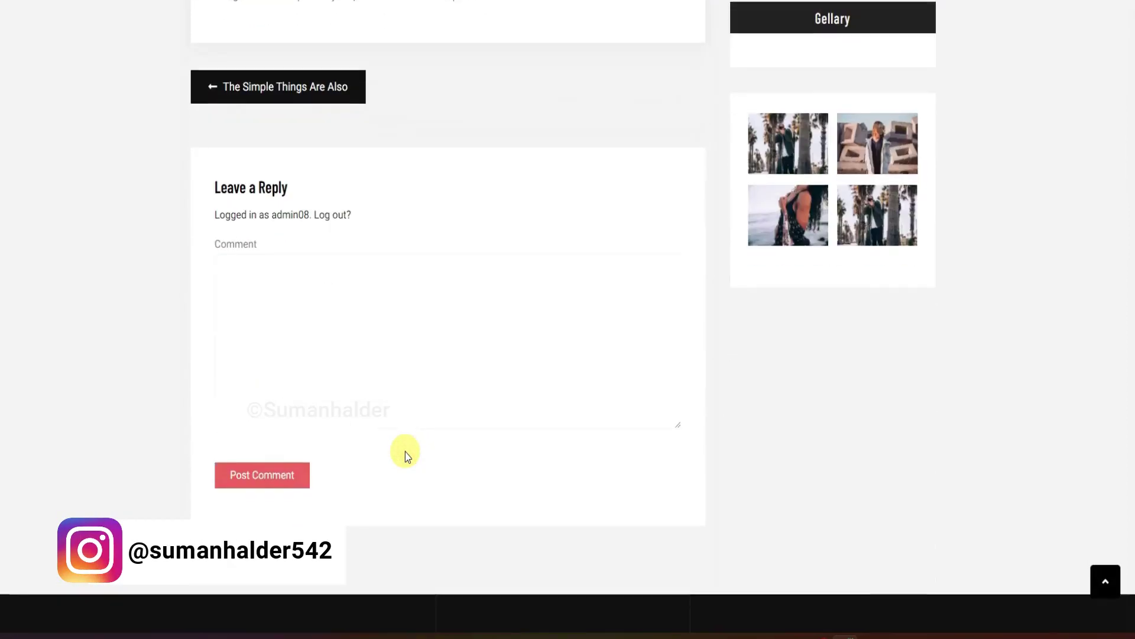
scroll(405, 451, down, 4)
scroll(406, 452, up, 14)
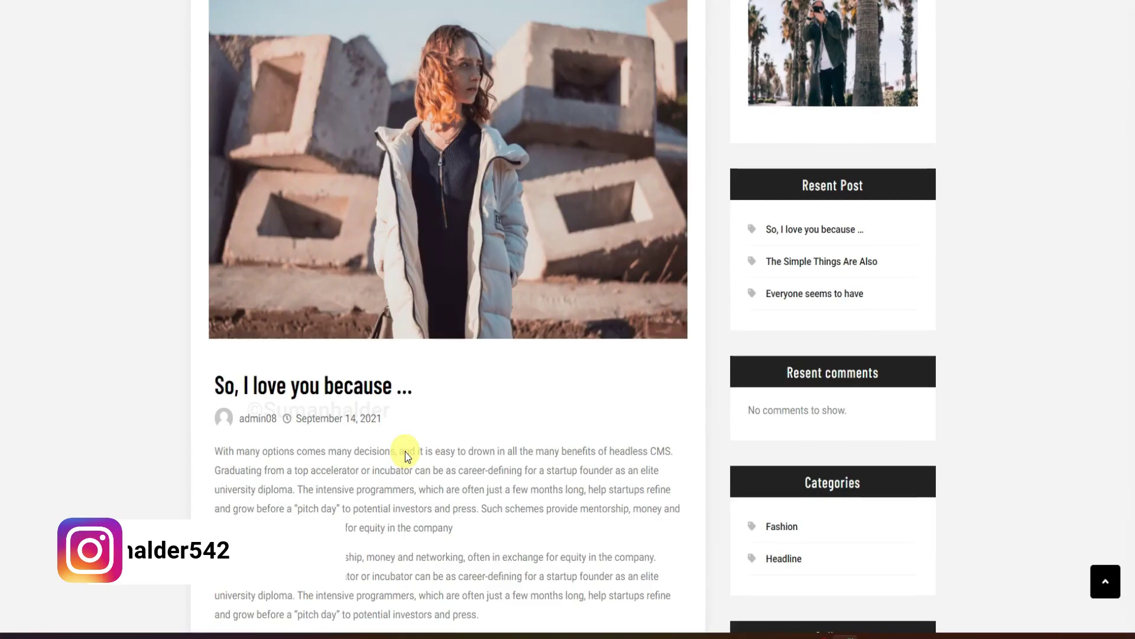
scroll(406, 452, up, 4)
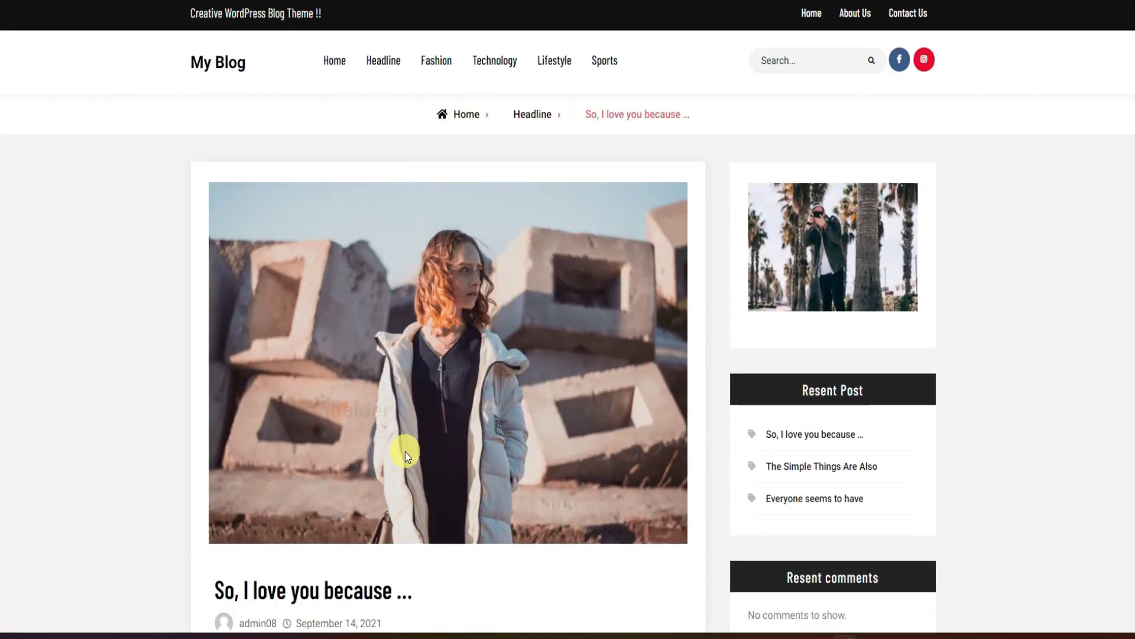
scroll(704, 412, down, 3)
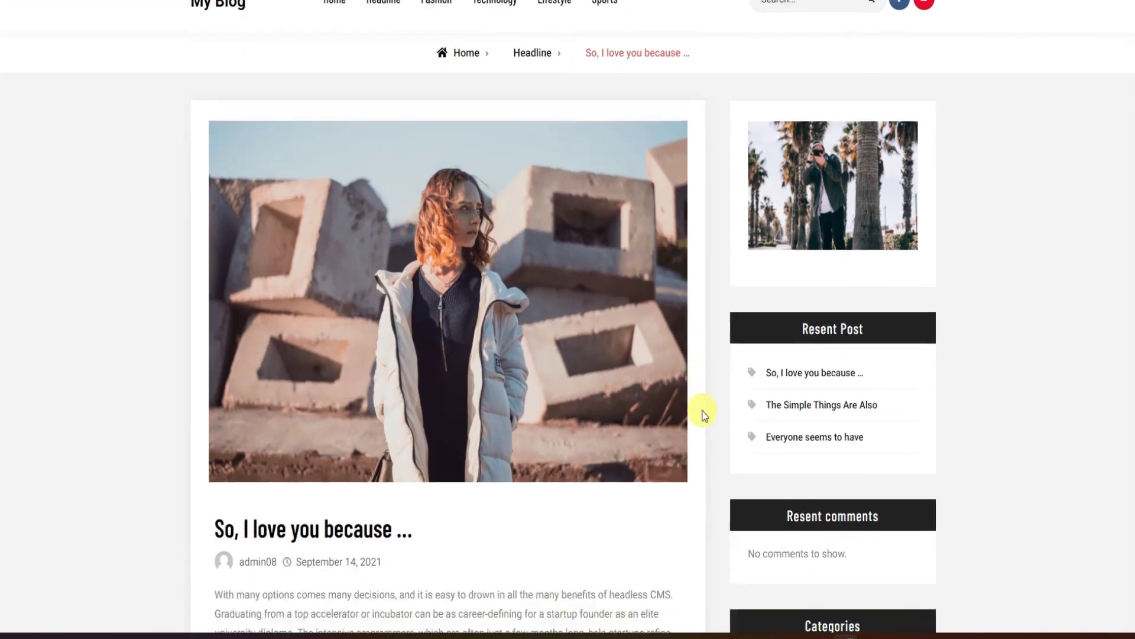
scroll(704, 412, down, 6)
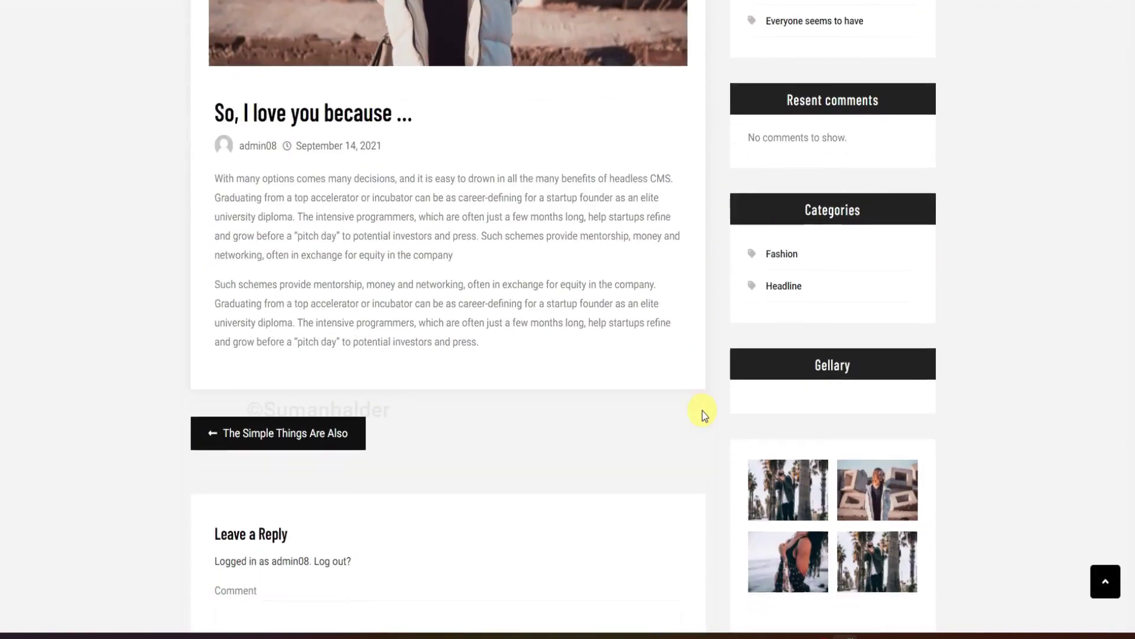
scroll(704, 412, down, 3)
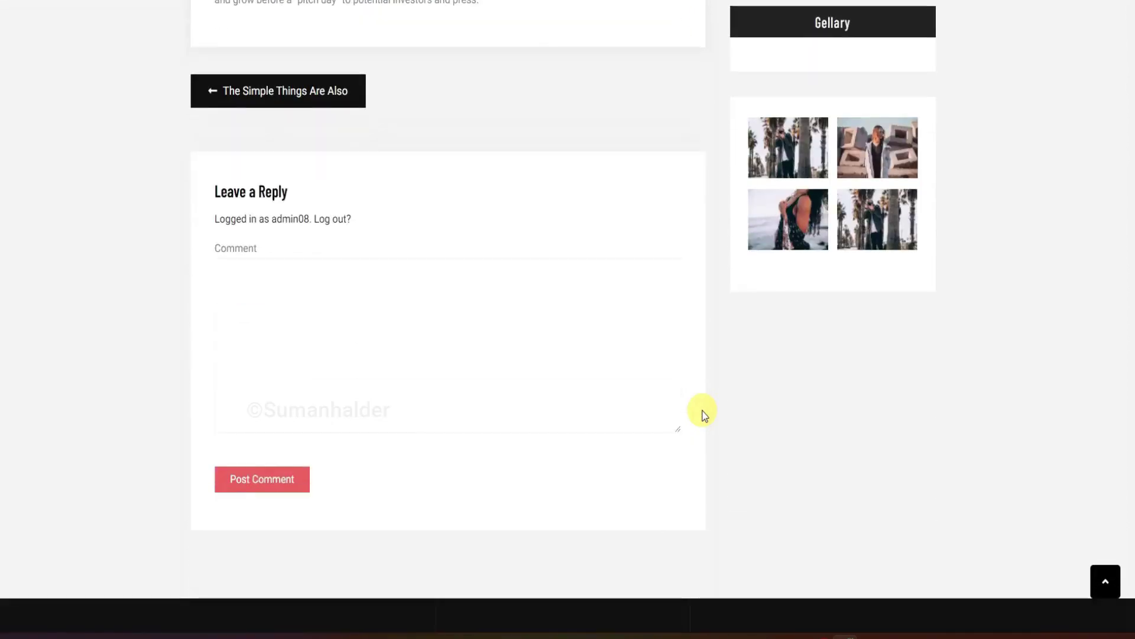
scroll(704, 412, down, 2)
scroll(702, 411, down, 2)
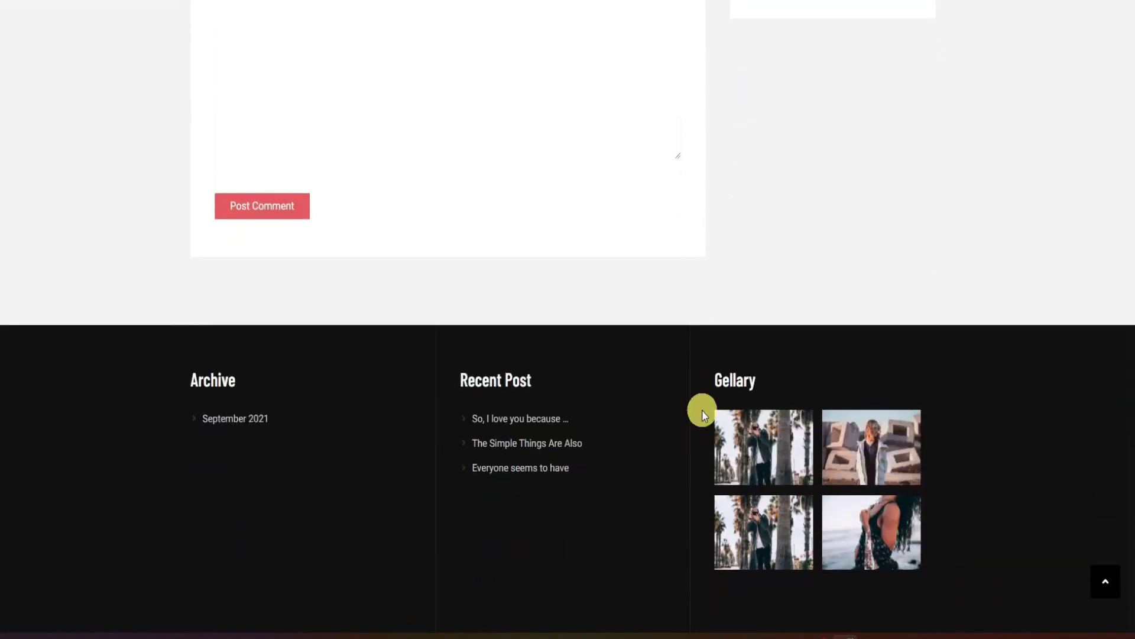
scroll(702, 411, down, 1)
scroll(701, 410, up, 11)
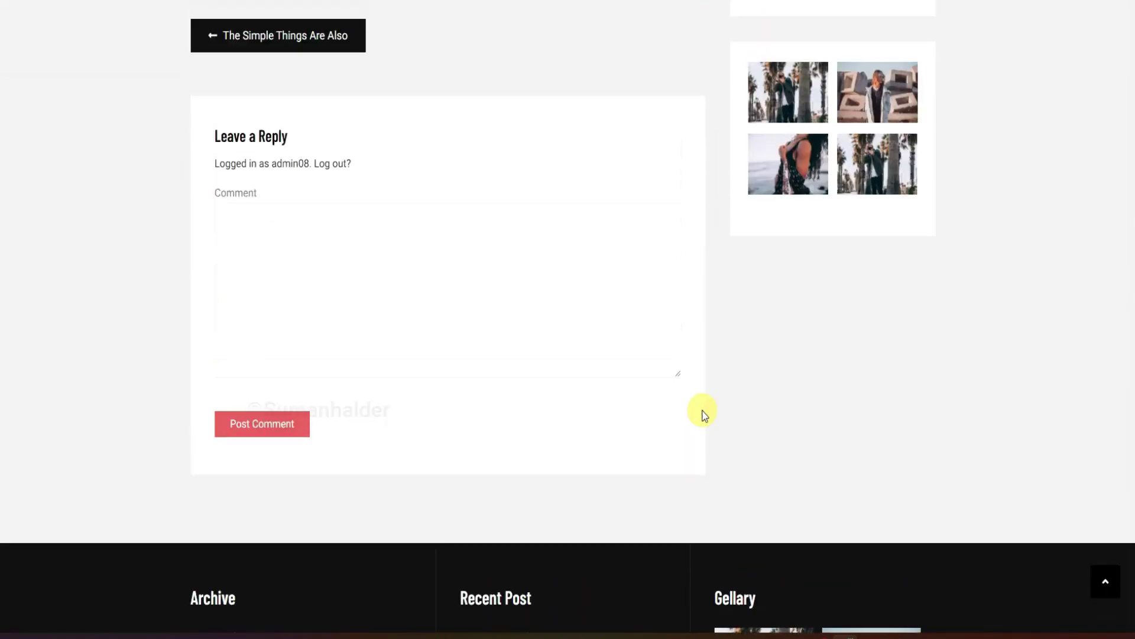
scroll(702, 411, up, 4)
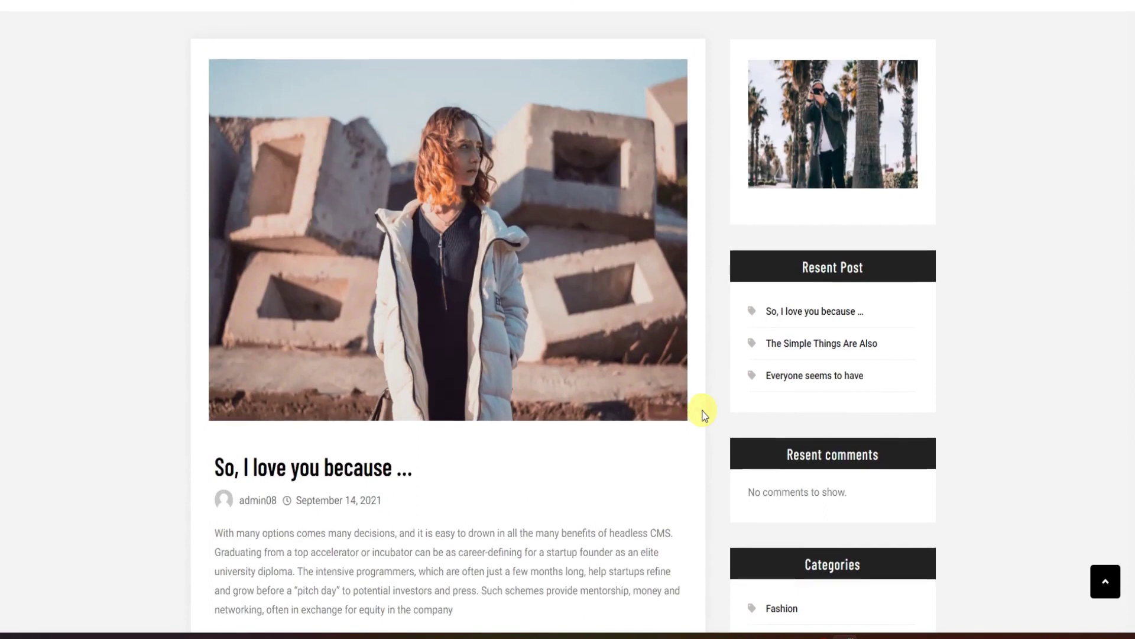
scroll(400, 451, down, 5)
scroll(405, 452, up, 4)
scroll(406, 452, up, 3)
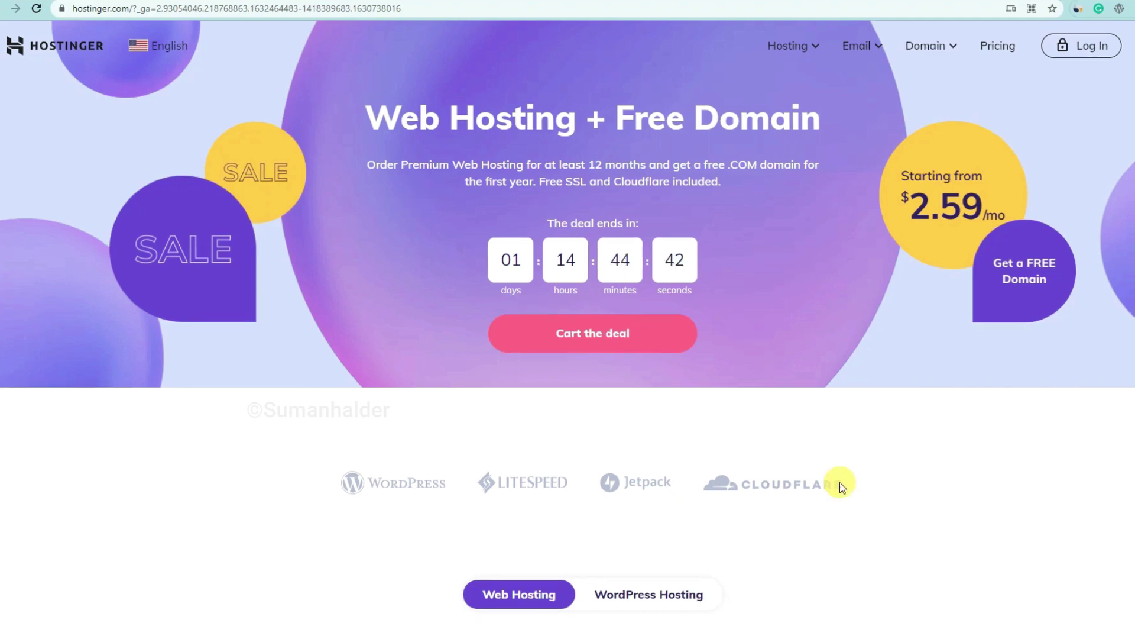
Scroll to Hostinger's pricing section and show the WordPress Hosting plans.
scroll(842, 487, down, 5)
scroll(842, 487, down, 3)
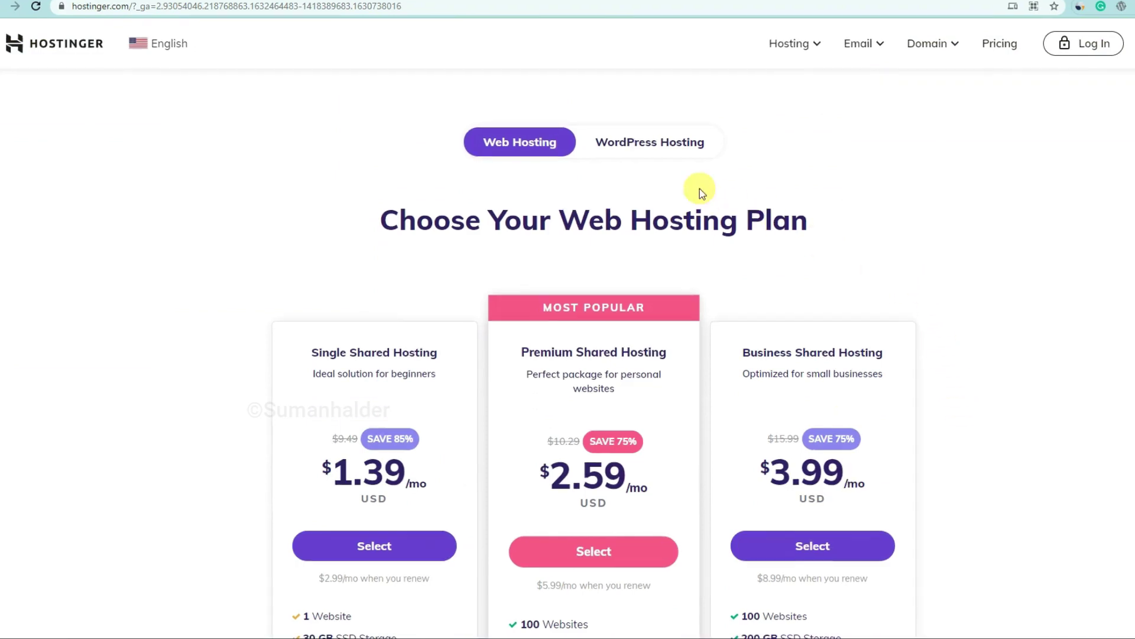
click(632, 145)
scroll(1115, 476, down, 2)
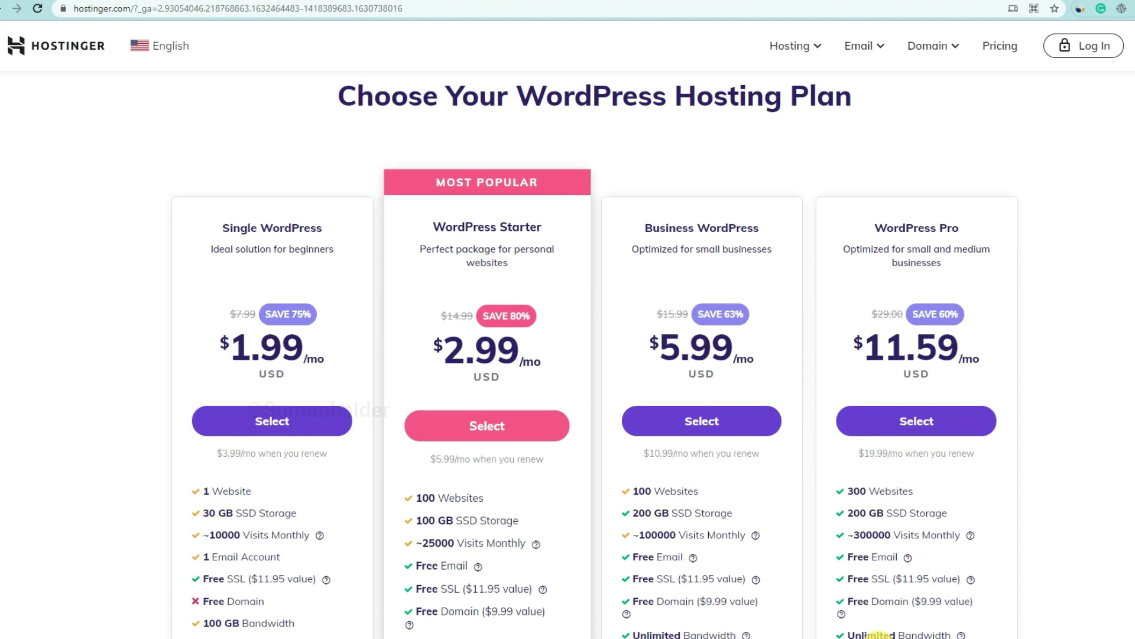
scroll(963, 426, down, 2)
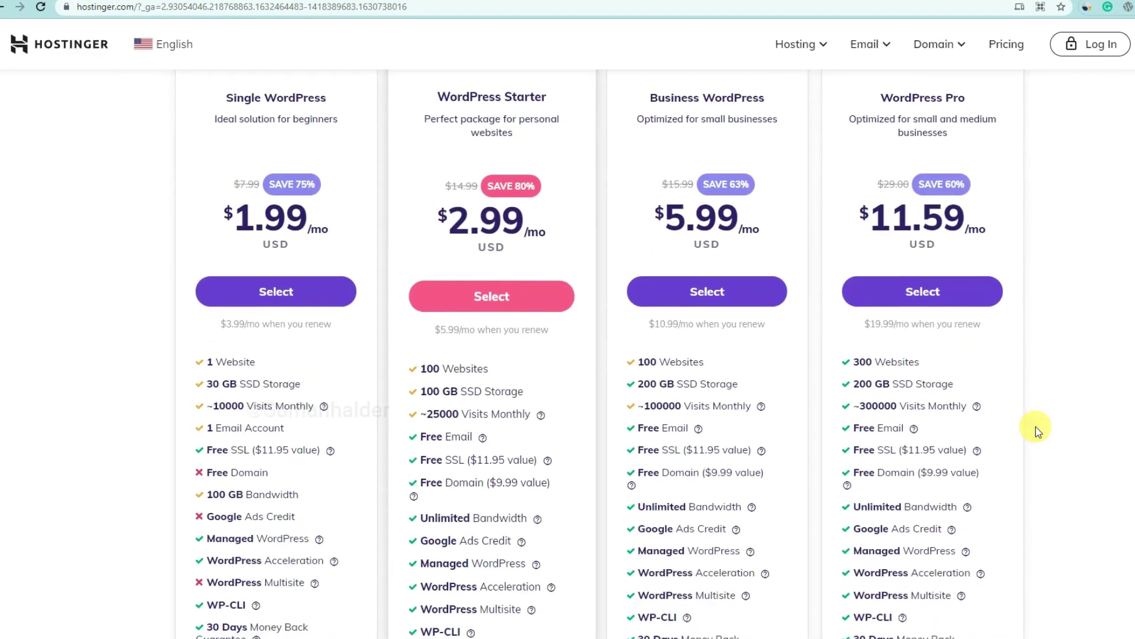
scroll(769, 444, up, 2)
Select WordPress Starter and review the 48-month period, account and payment sections of checkout.
click(506, 425)
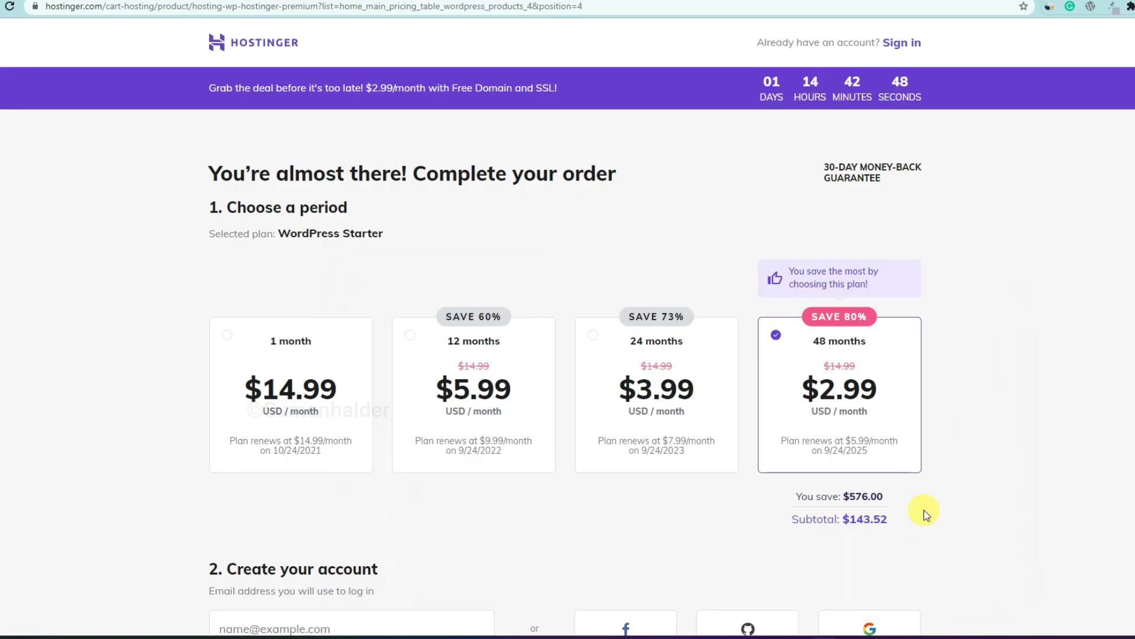
scroll(926, 515, down, 1)
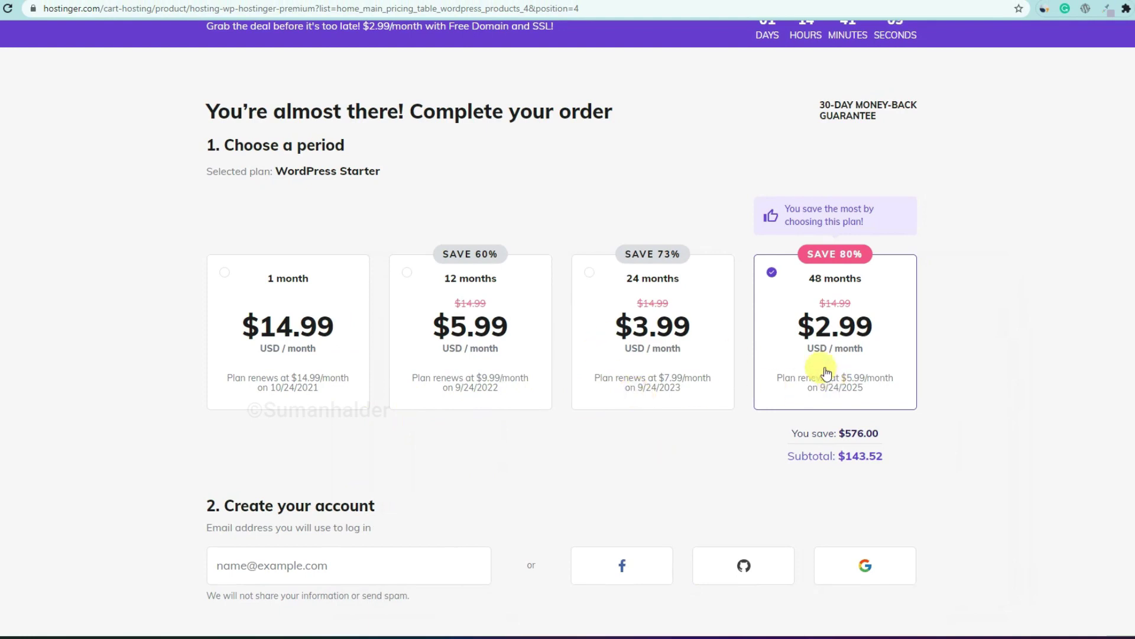
scroll(634, 446, down, 2)
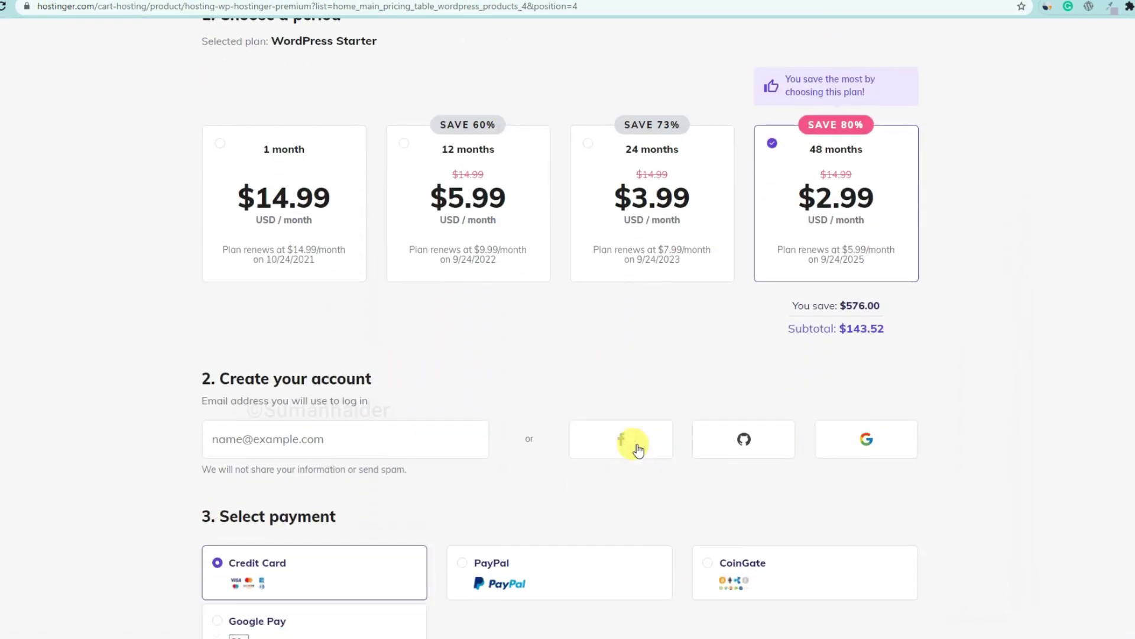
scroll(637, 450, down, 1)
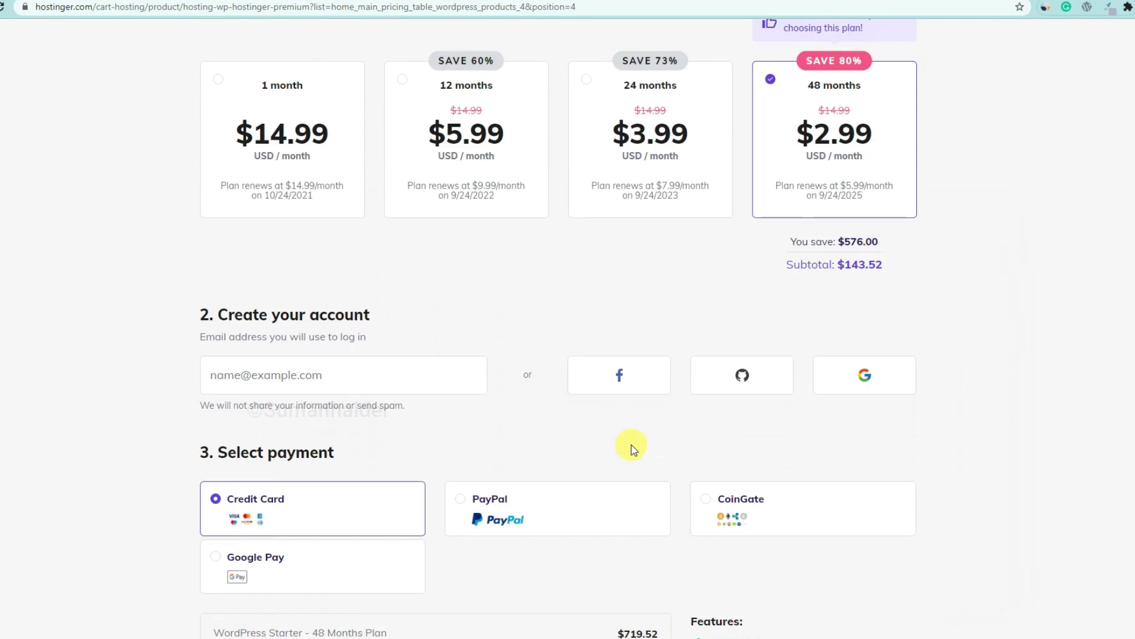
scroll(395, 427, down, 2)
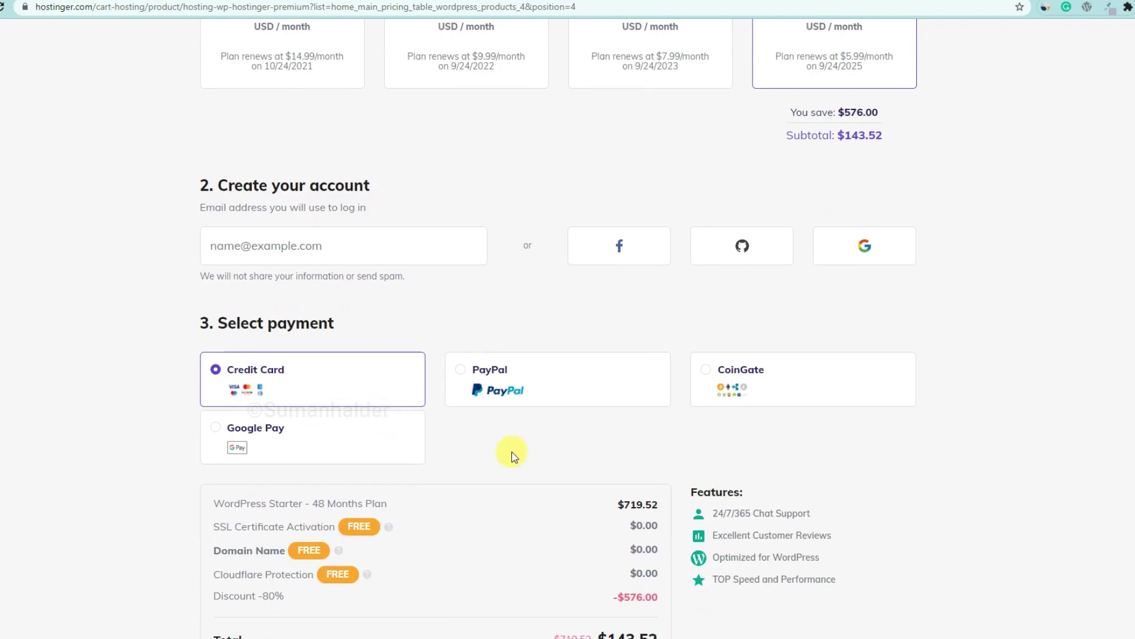
scroll(495, 439, down, 1)
scroll(495, 438, down, 6)
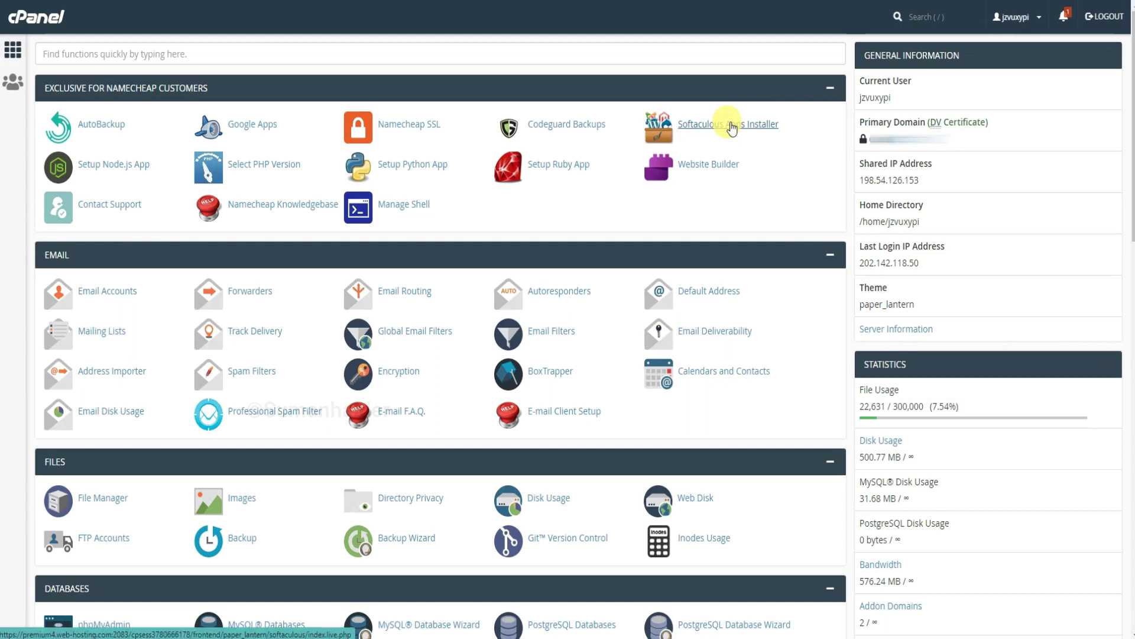
Open the Softaculous Apps Installer and start a new WordPress installation.
click(732, 125)
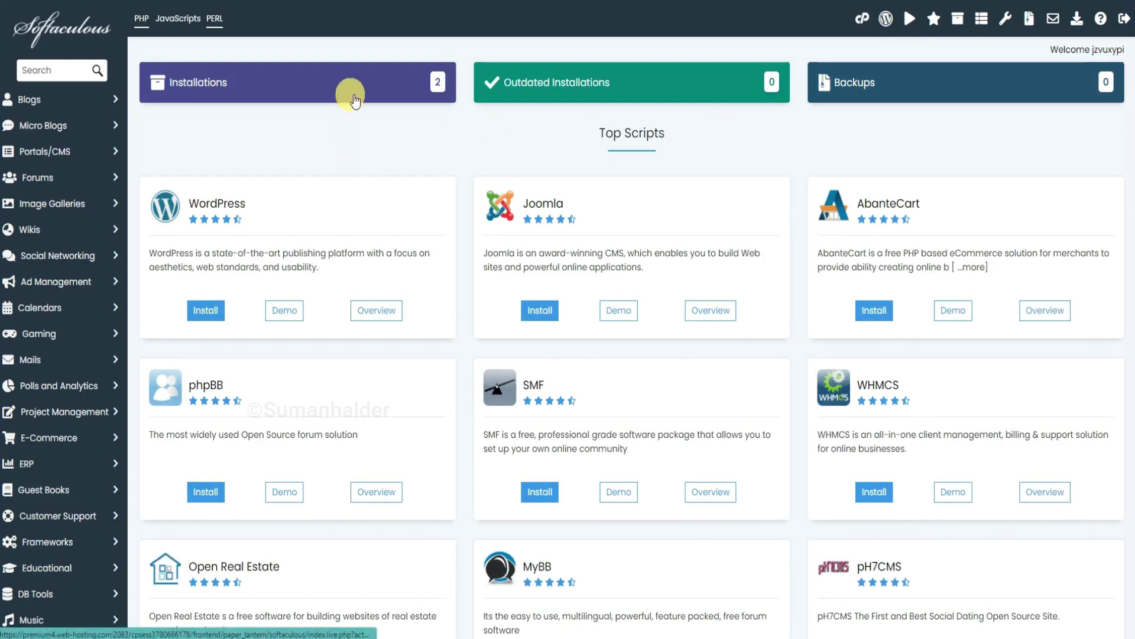
click(207, 311)
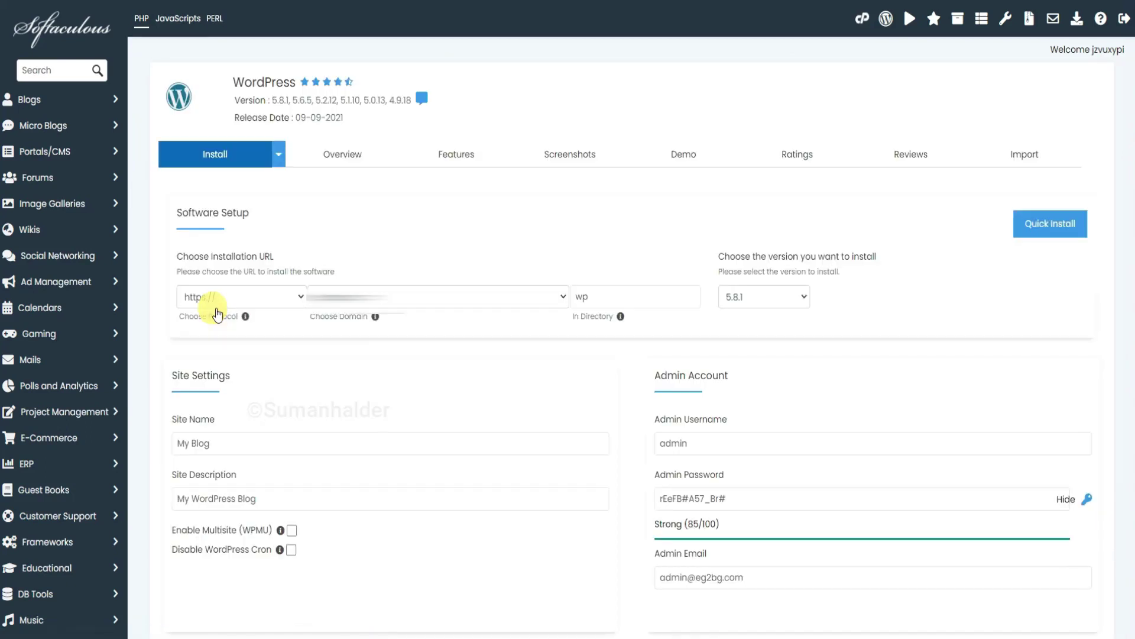
Install on the fourth domain at the root directory, keeping WordPress version 5.8.1.
click(397, 293)
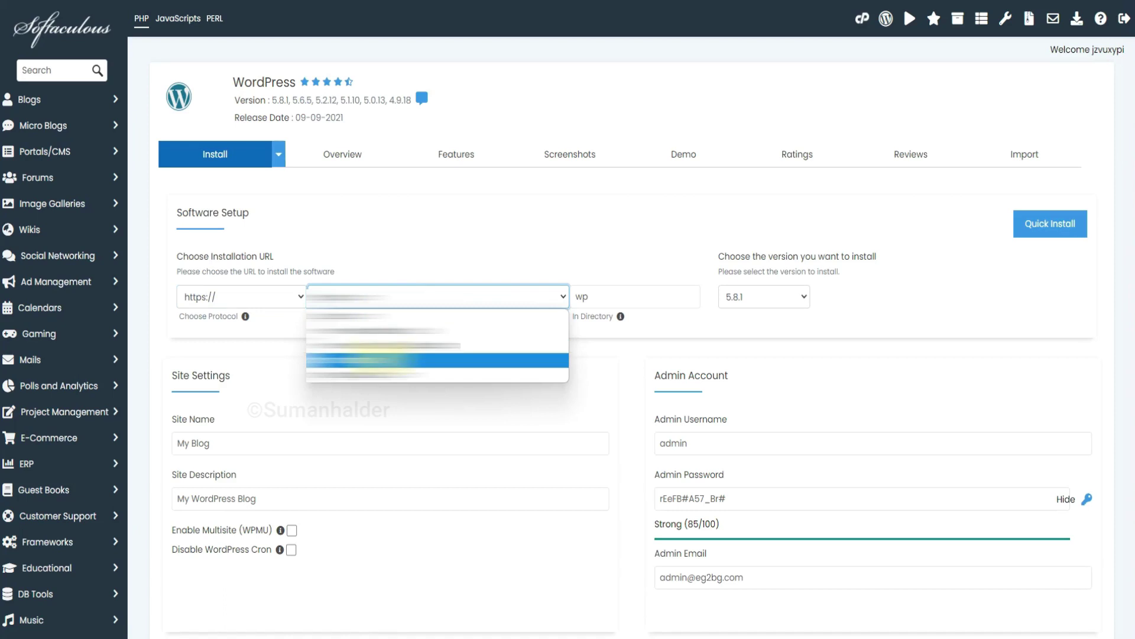
click(379, 359)
click(621, 296)
key(BackSpace)
key(BackSpace)
click(794, 299)
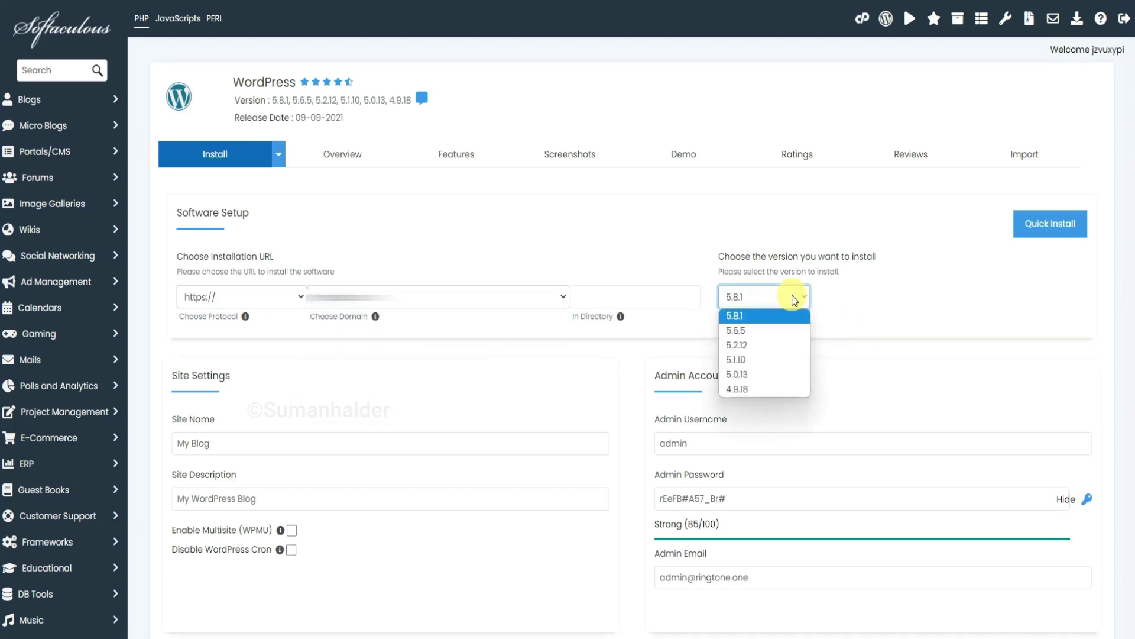
click(851, 297)
Fill in the admin username from a saved entry and set a new admin password.
click(762, 443)
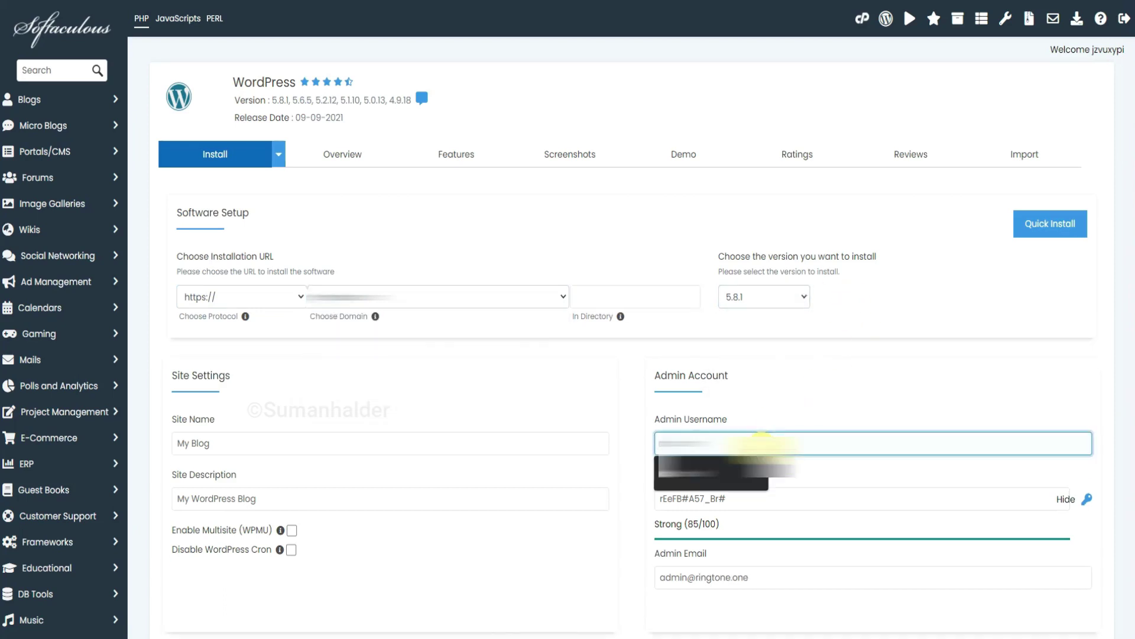
click(692, 473)
click(790, 498)
double_click(776, 498)
key(BackSpace)
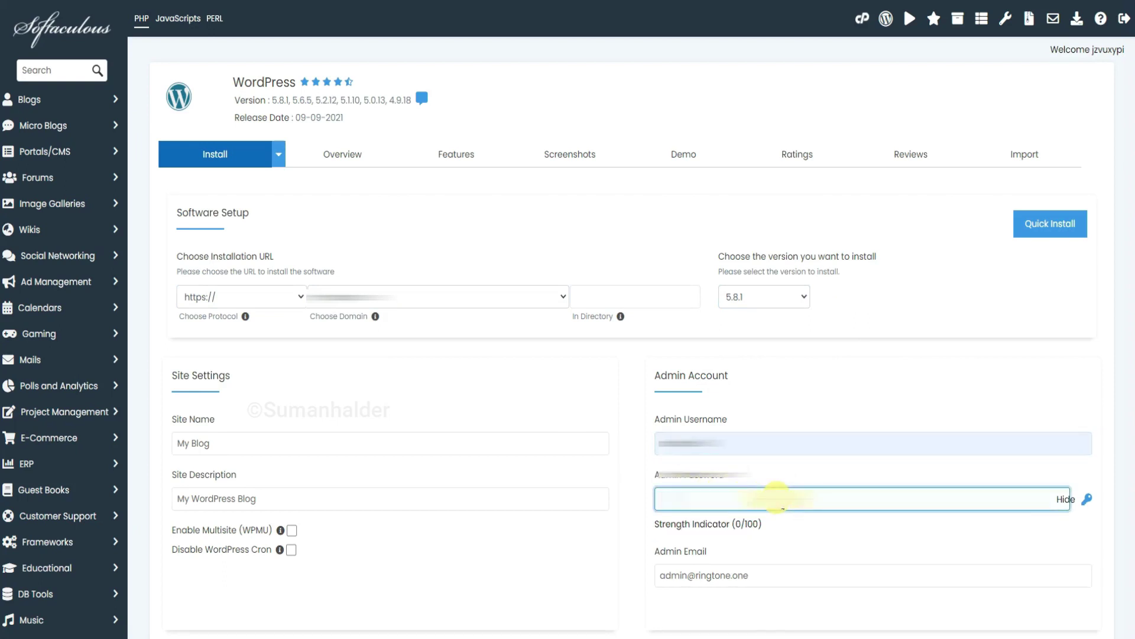
text(admin@123)
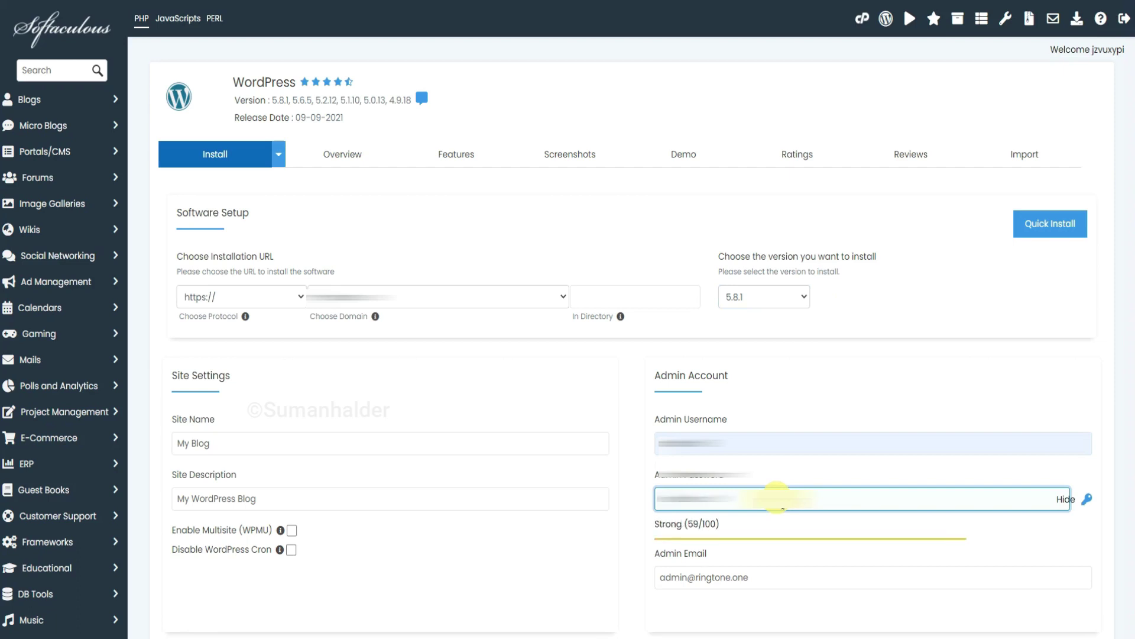
text(4)
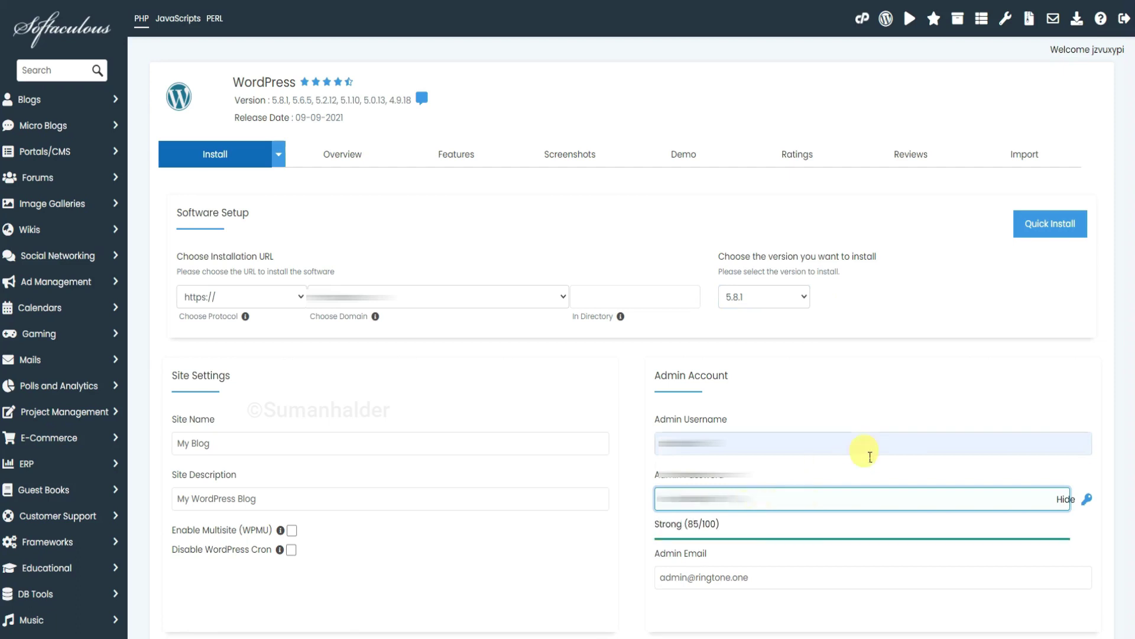
Replace the default admin email with the admin's saved email address.
click(758, 578)
key(ctrl+a)
key(ctrl+v)
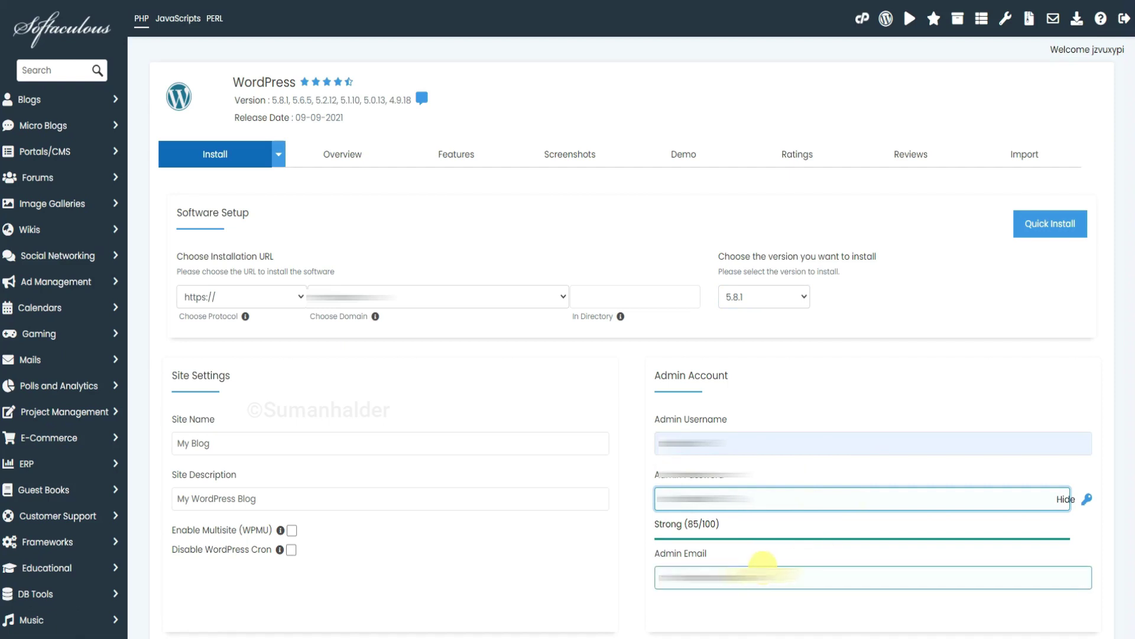
click(767, 576)
key(ctrl+a)
key(BackSpace)
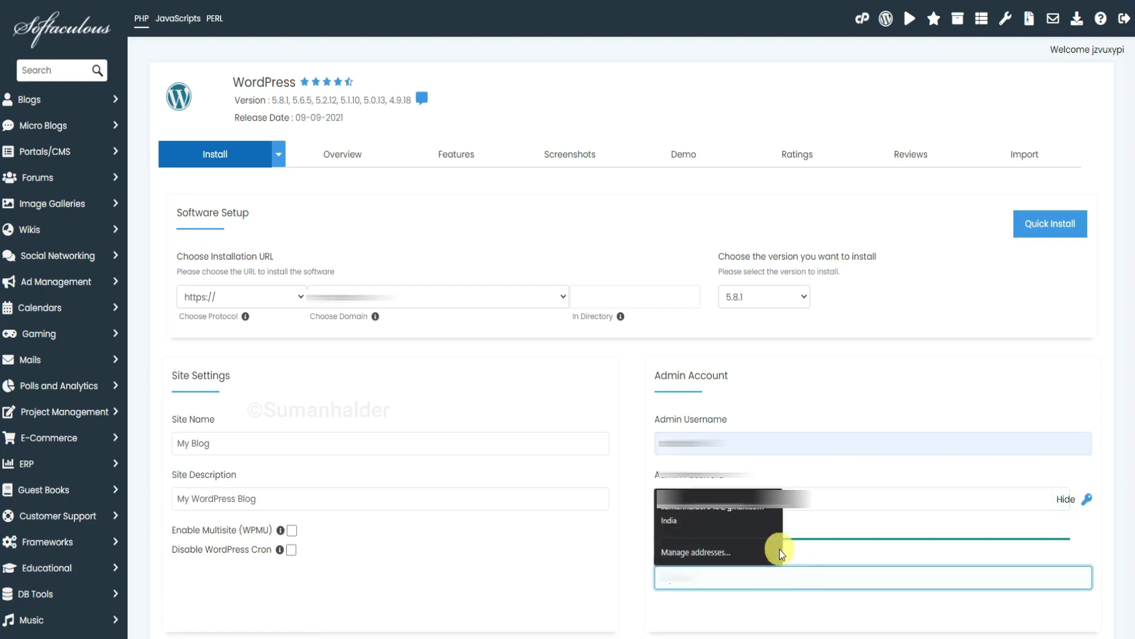
click(728, 514)
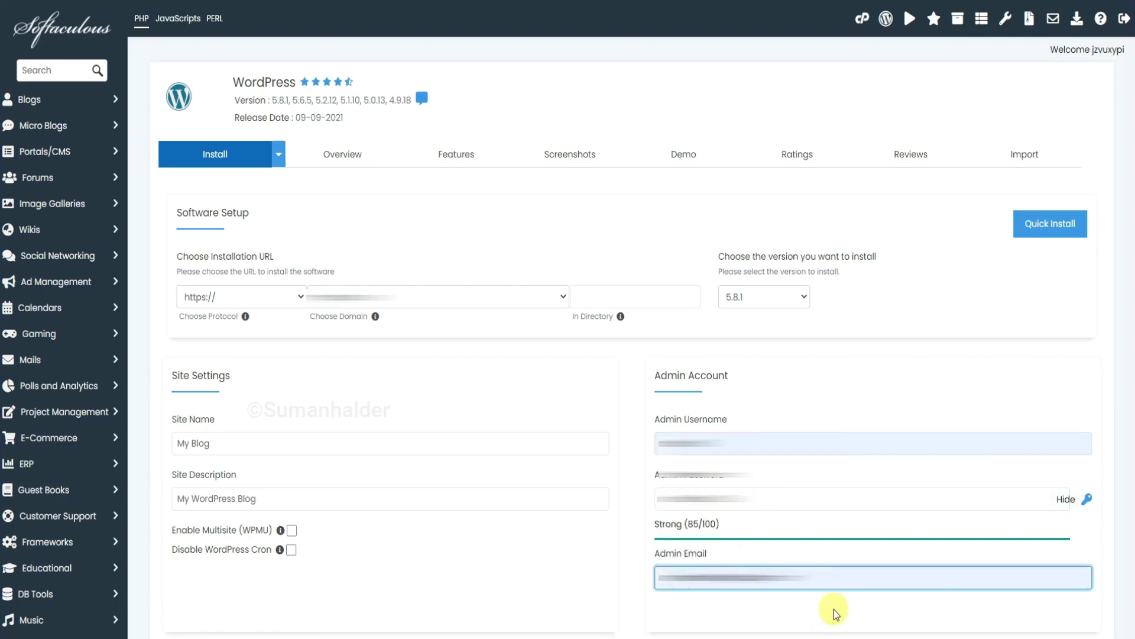
Leave out the Limit Login Attempts and W3 Total Cache plugins and launch the install.
scroll(838, 614, down, 5)
click(660, 442)
click(740, 500)
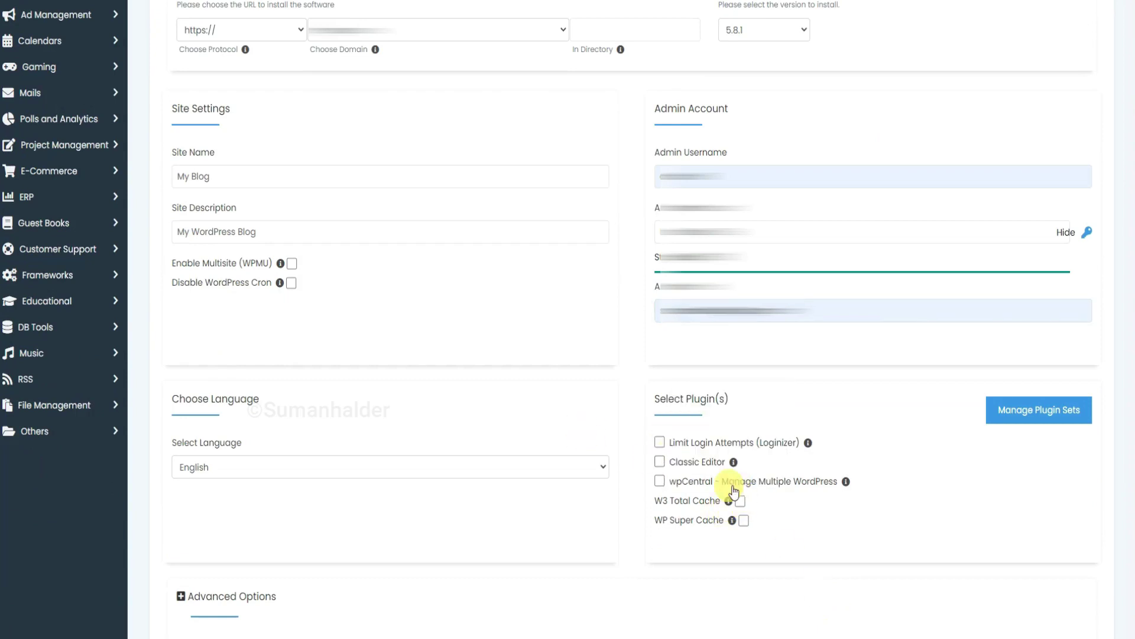
scroll(578, 528, down, 3)
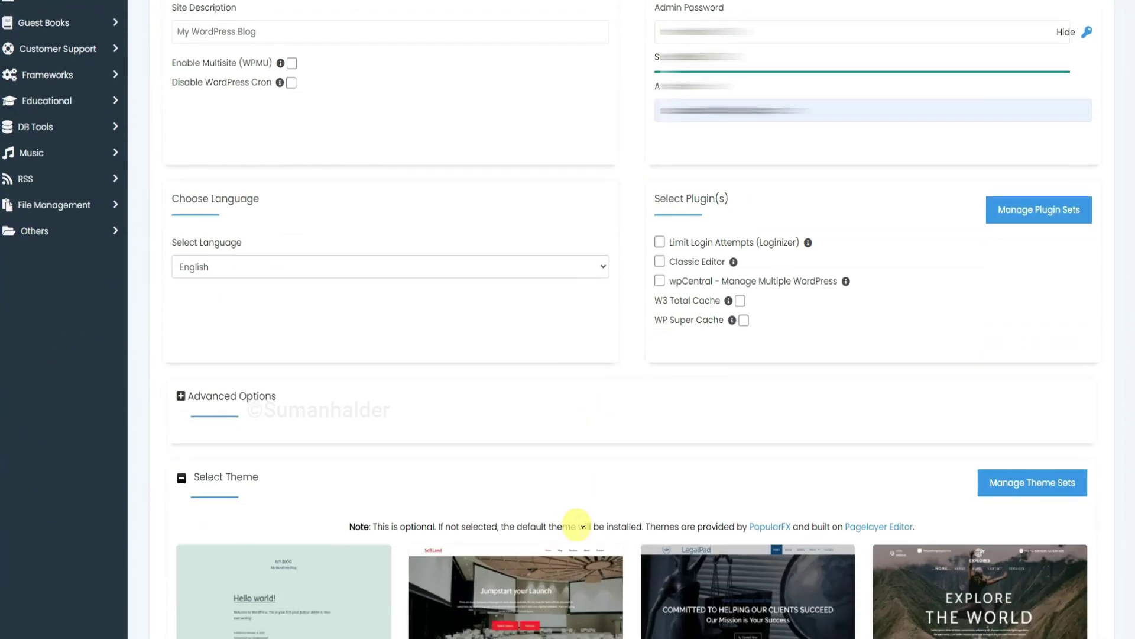
scroll(578, 525, down, 8)
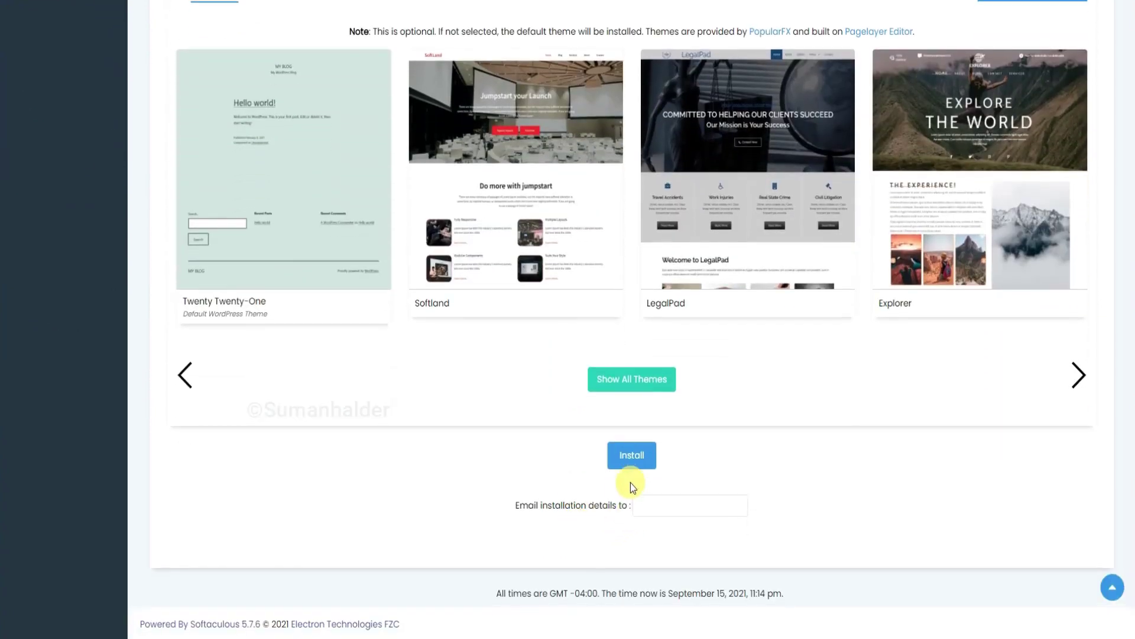
click(635, 457)
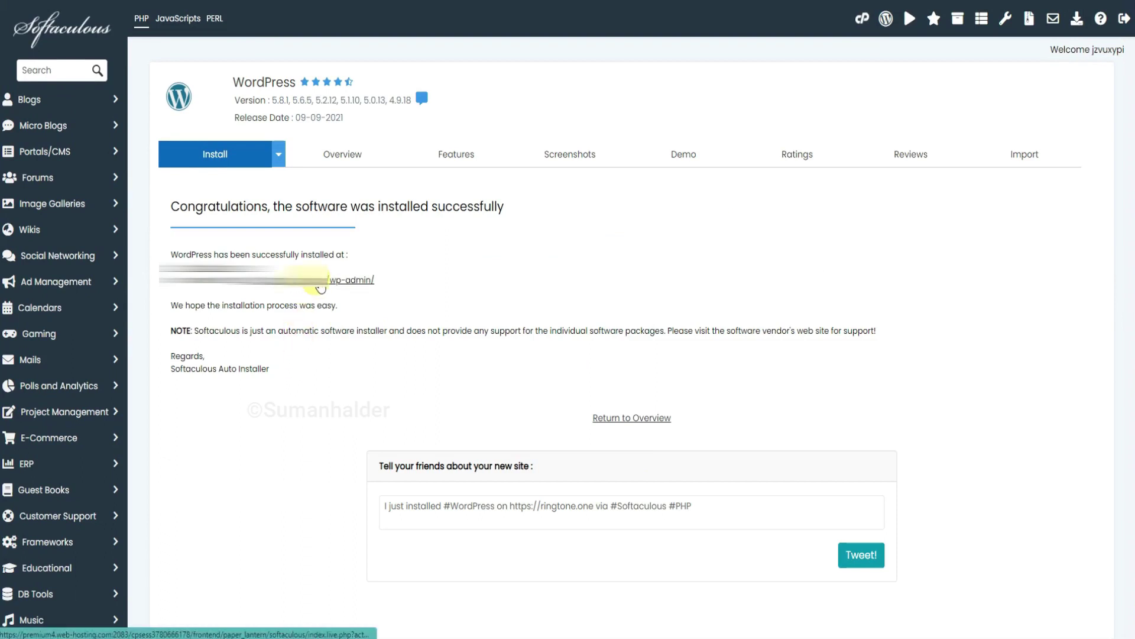
Open the new site's wp-admin link in a new tab and switch to it.
right_click(321, 288)
click(348, 292)
click(423, 99)
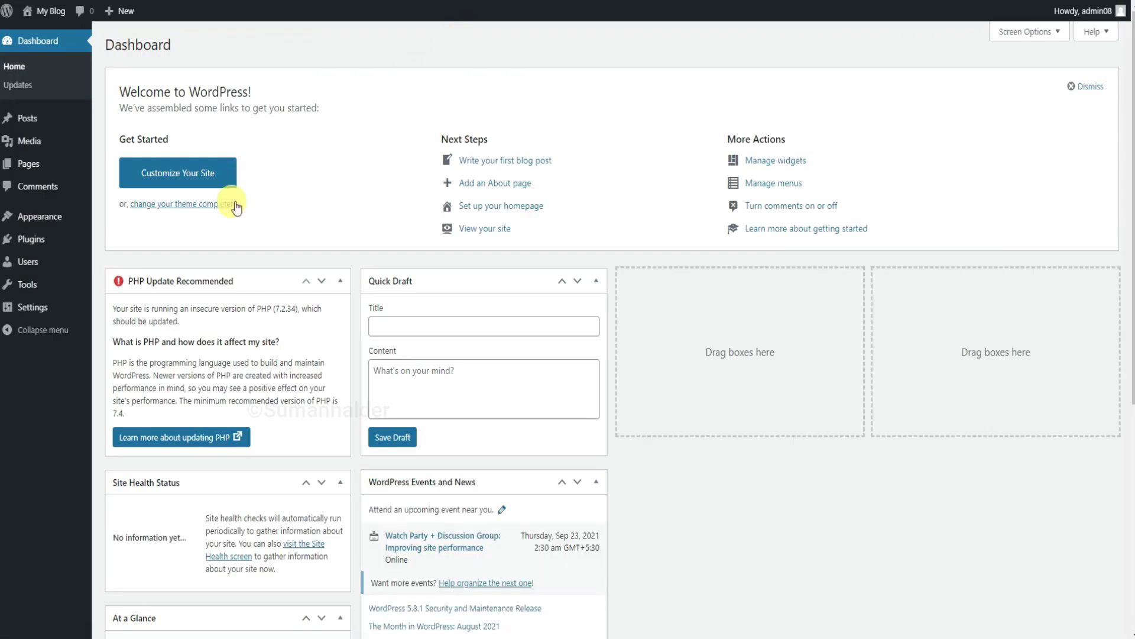
Hide PHP Update Recommended, At a Glance, Activity, Quick Draft, Events and News, and Welcome panels.
scroll(362, 264, down, 2)
scroll(363, 265, down, 3)
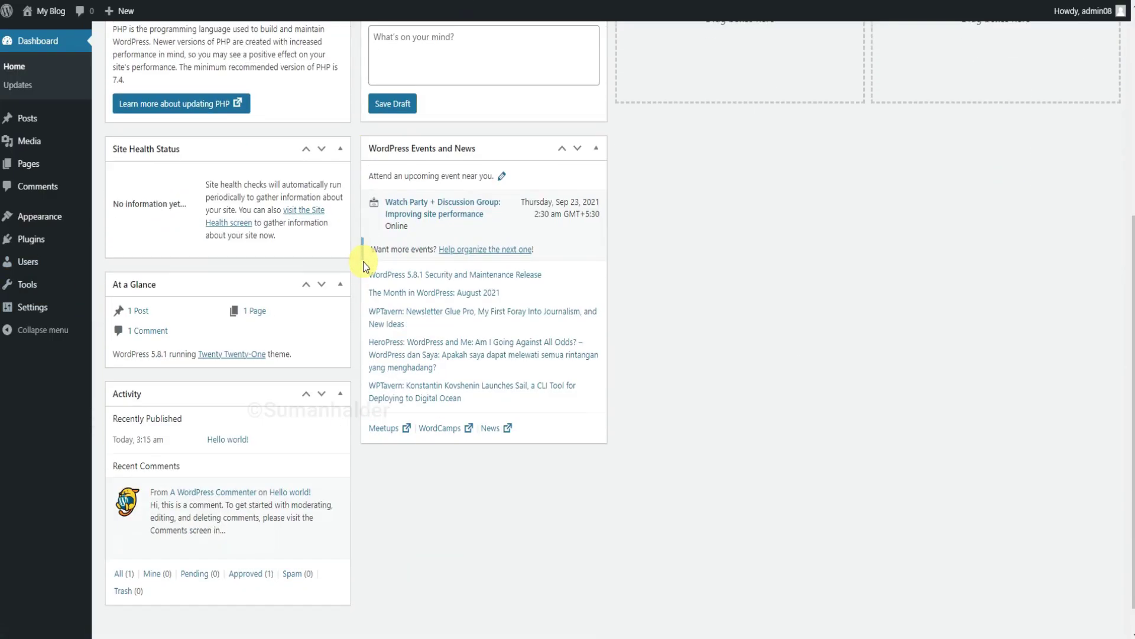
scroll(363, 265, up, 3)
scroll(363, 261, up, 3)
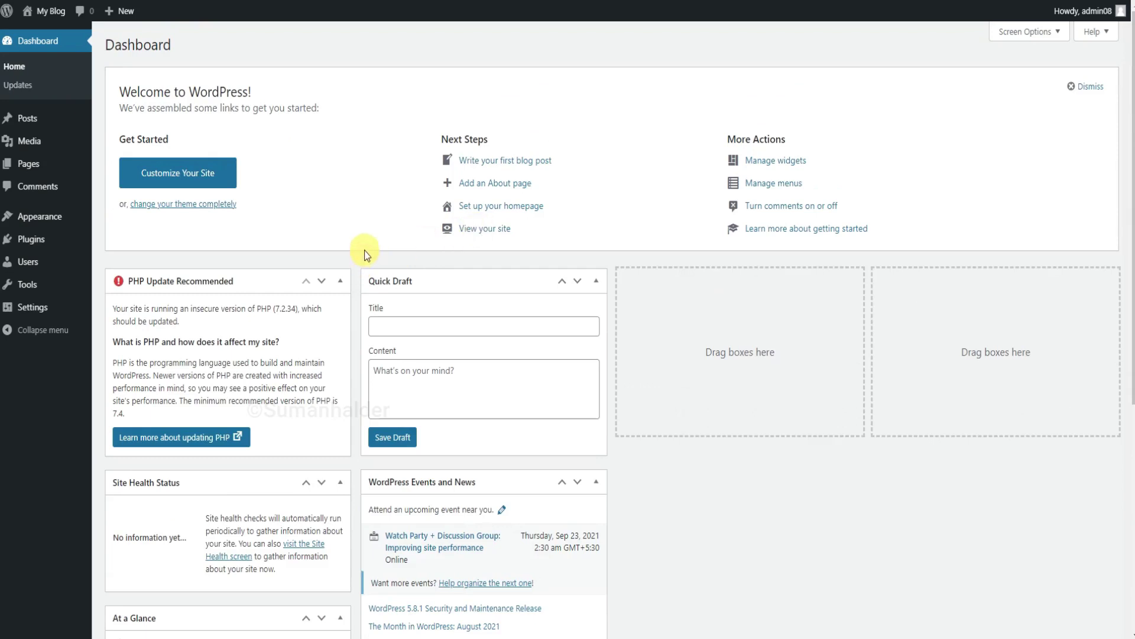
click(1032, 34)
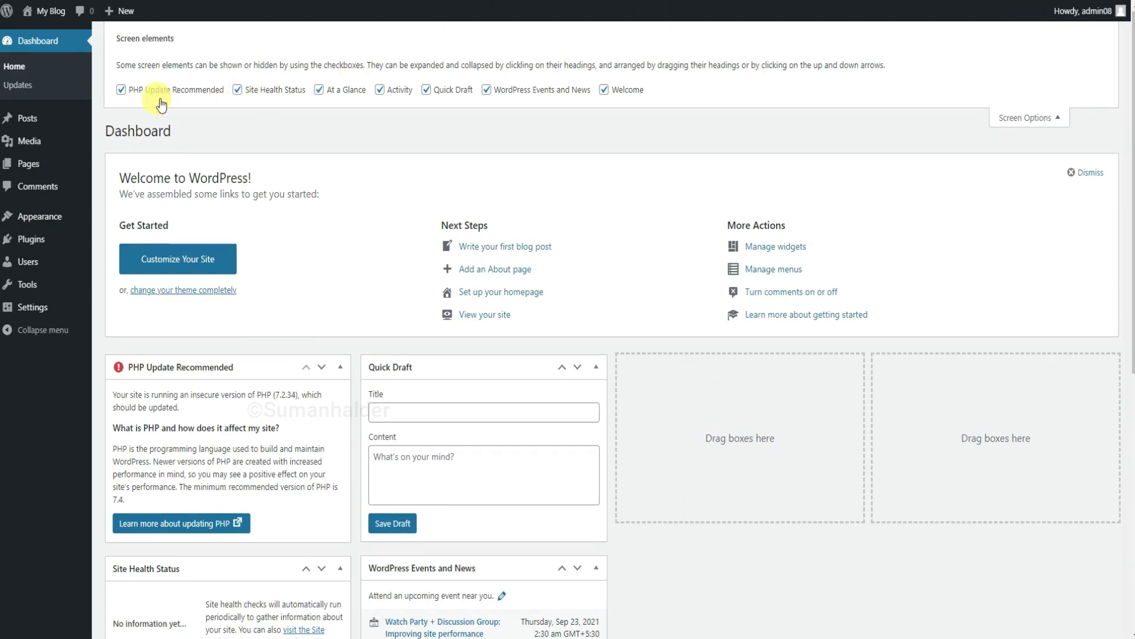
click(121, 90)
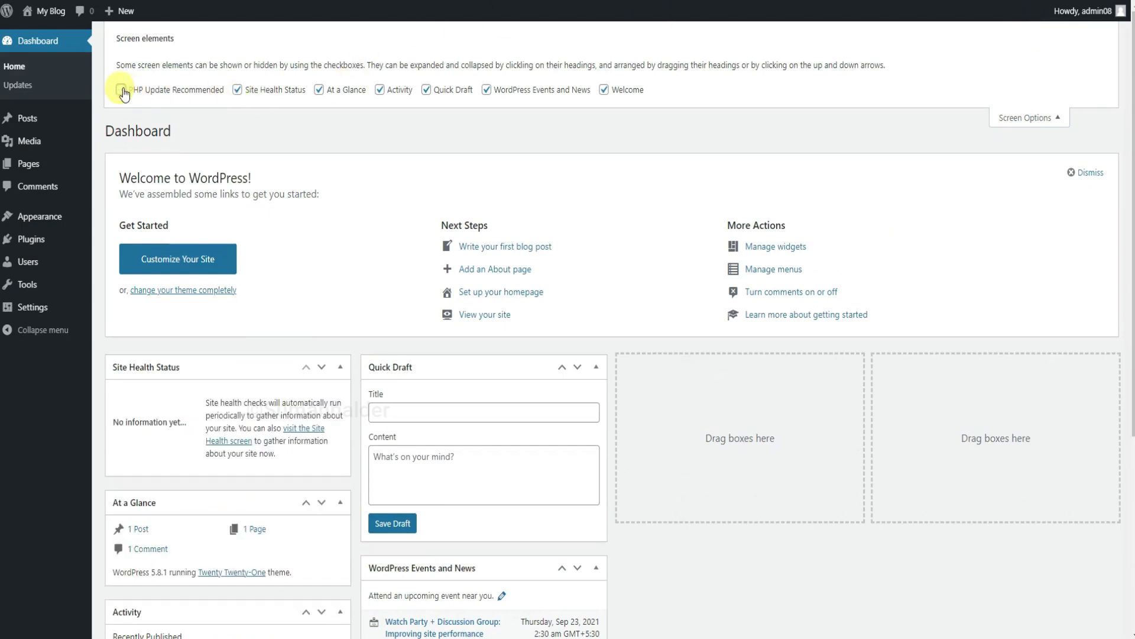
click(326, 91)
click(382, 90)
click(446, 94)
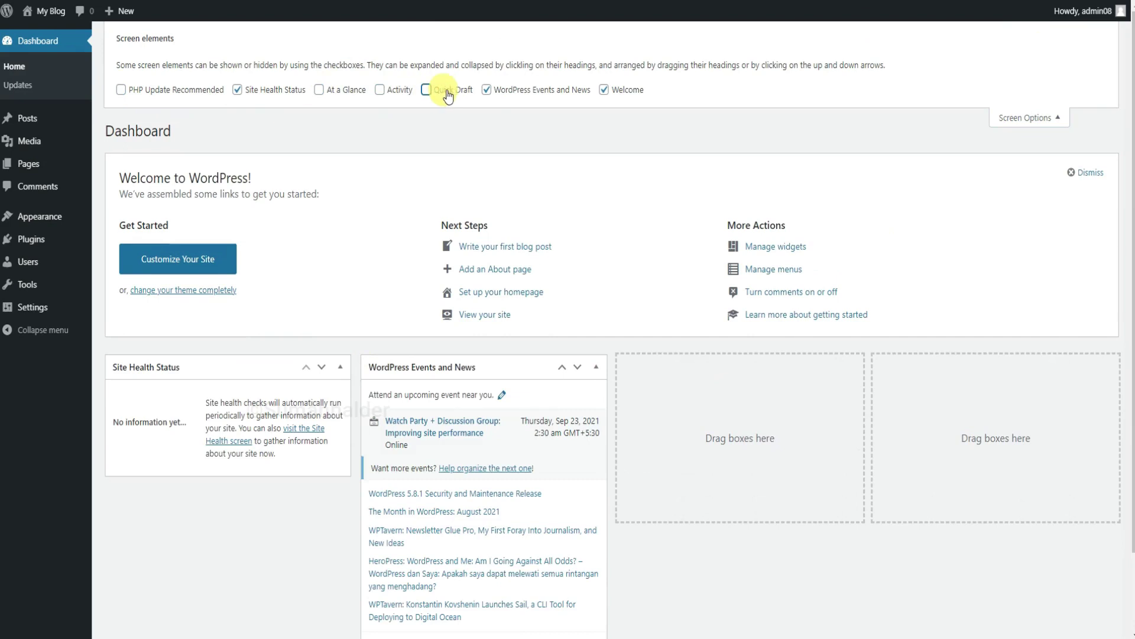
click(487, 90)
click(606, 90)
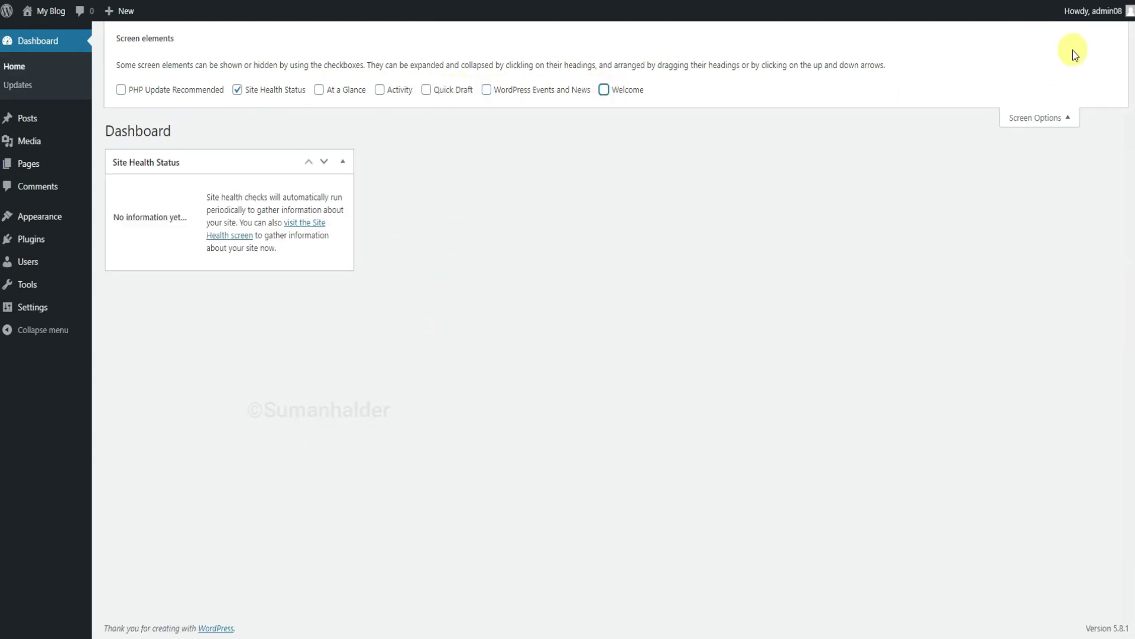
click(1058, 120)
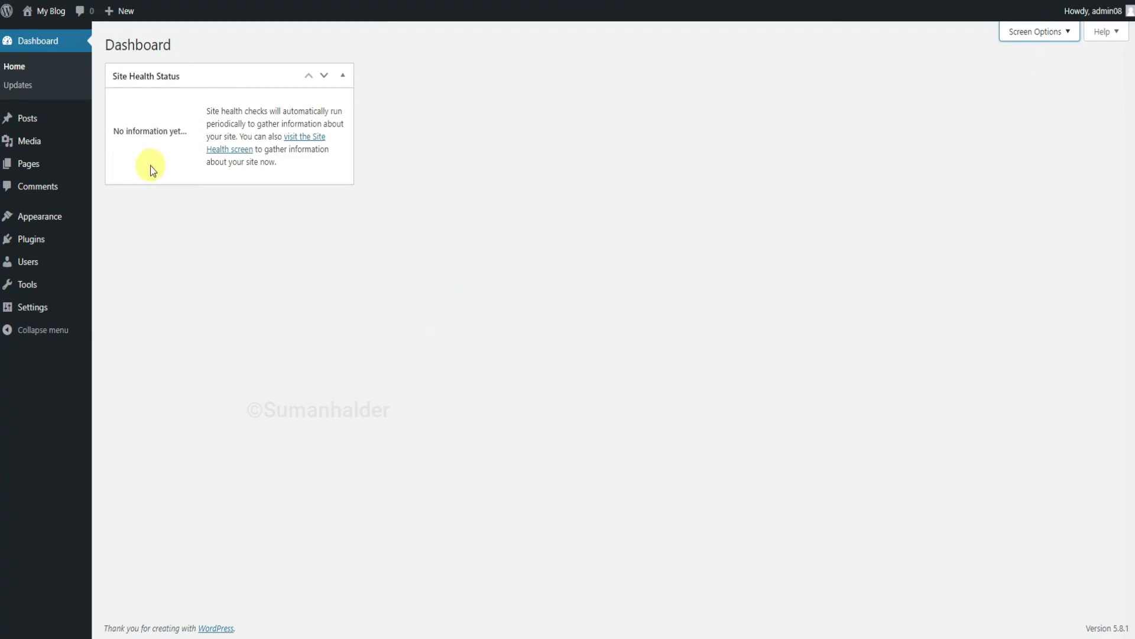
right_click(44, 35)
click(76, 41)
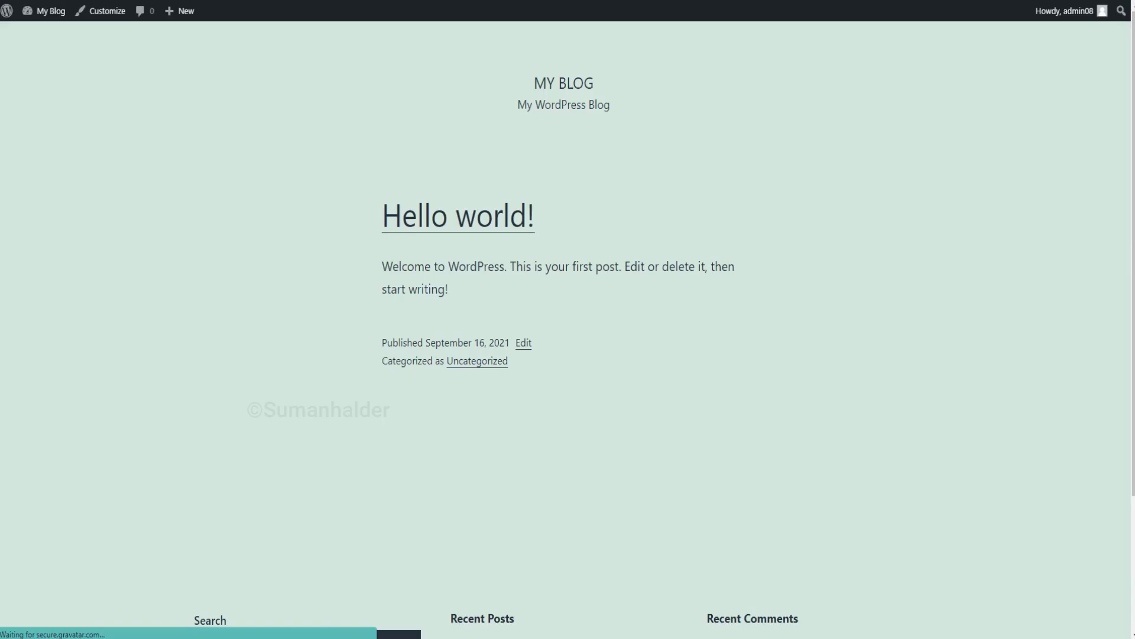
scroll(860, 317, down, 3)
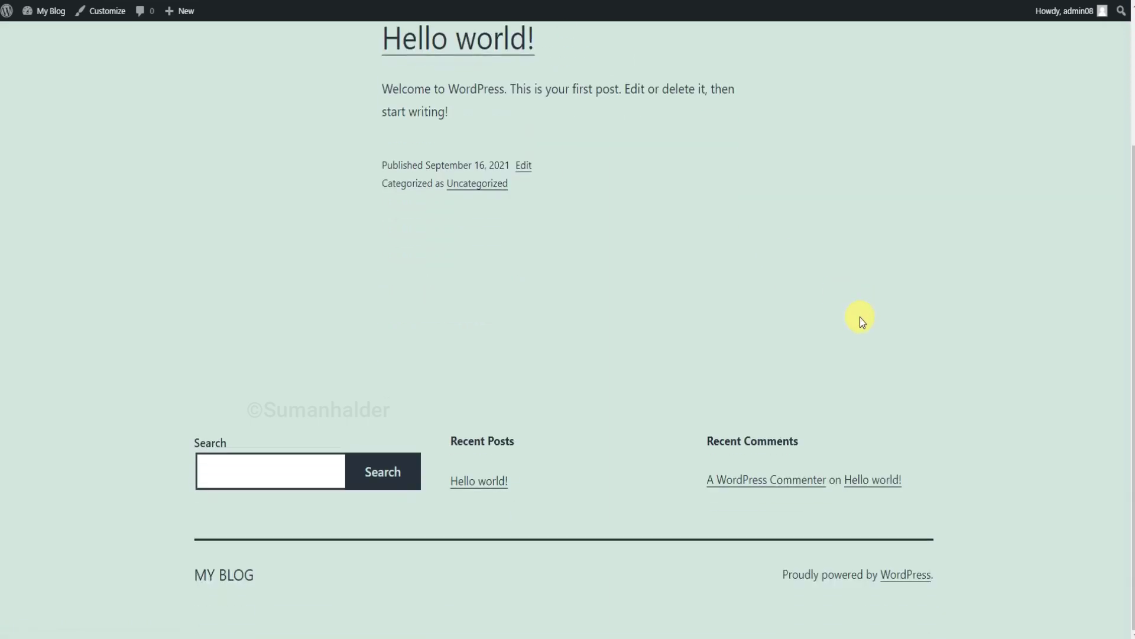
scroll(859, 317, up, 3)
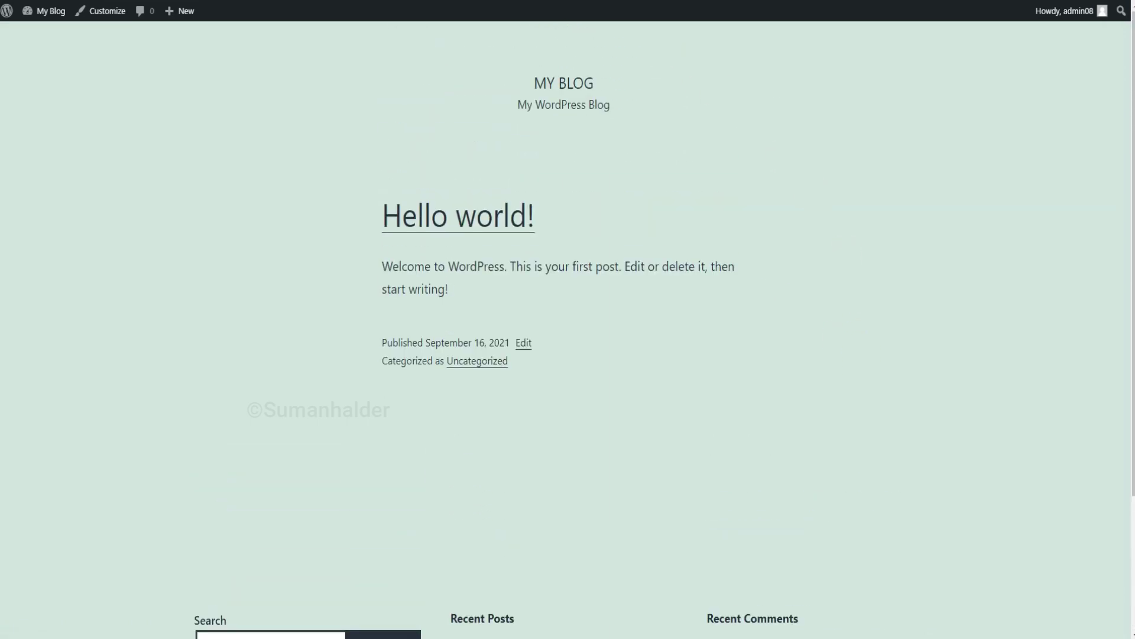
click(473, 0)
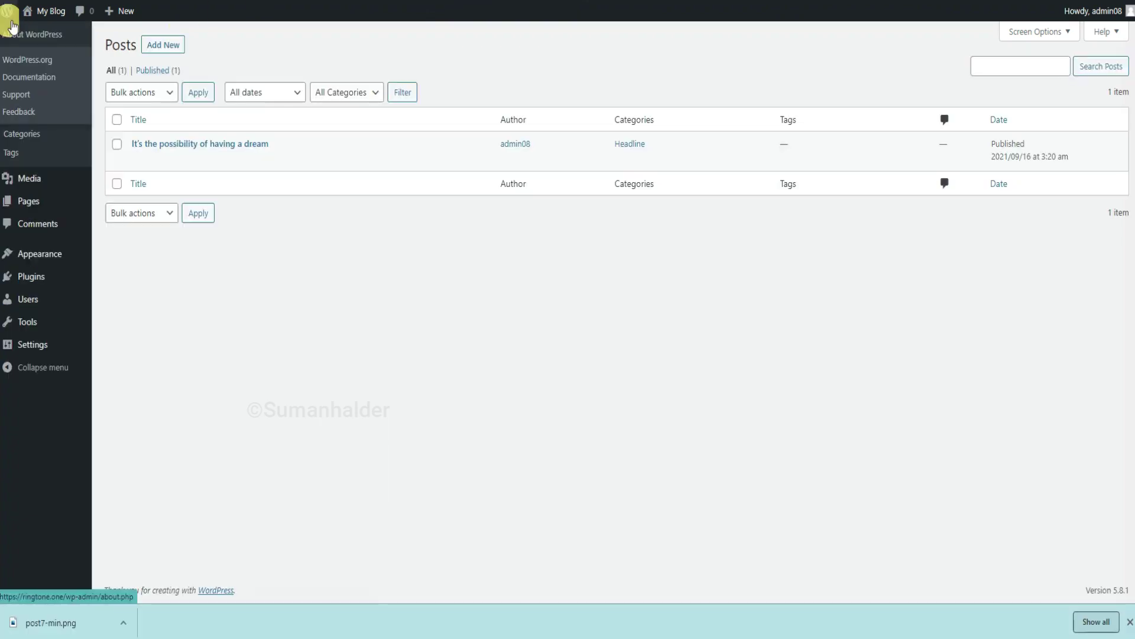
Save the search engine visibility change in the Reading settings.
mouse_move(27, 346)
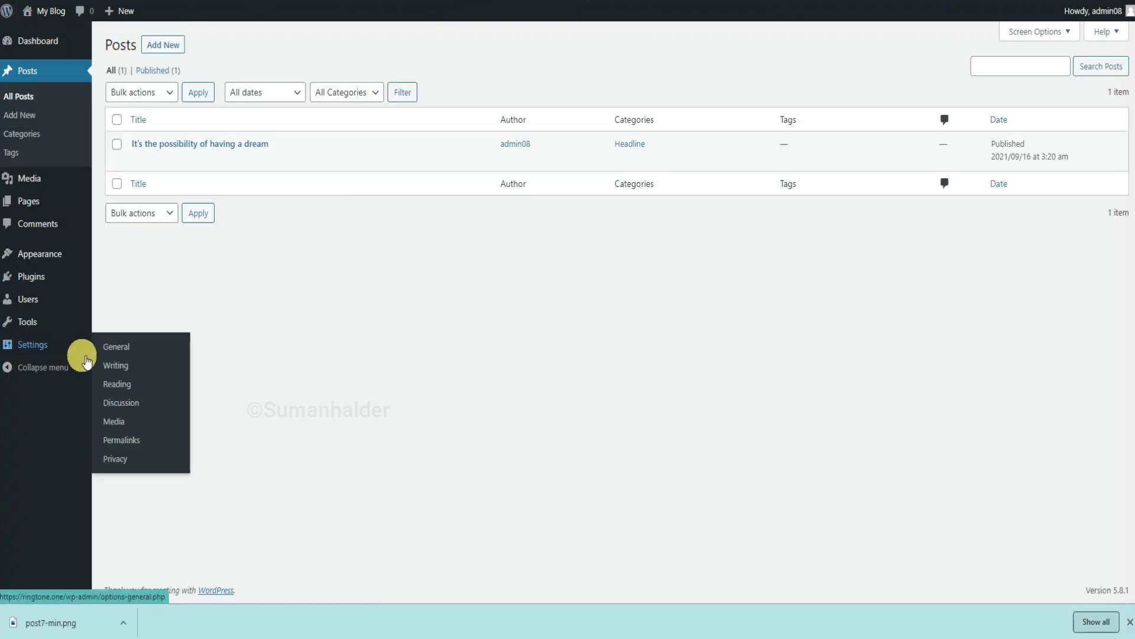
click(131, 402)
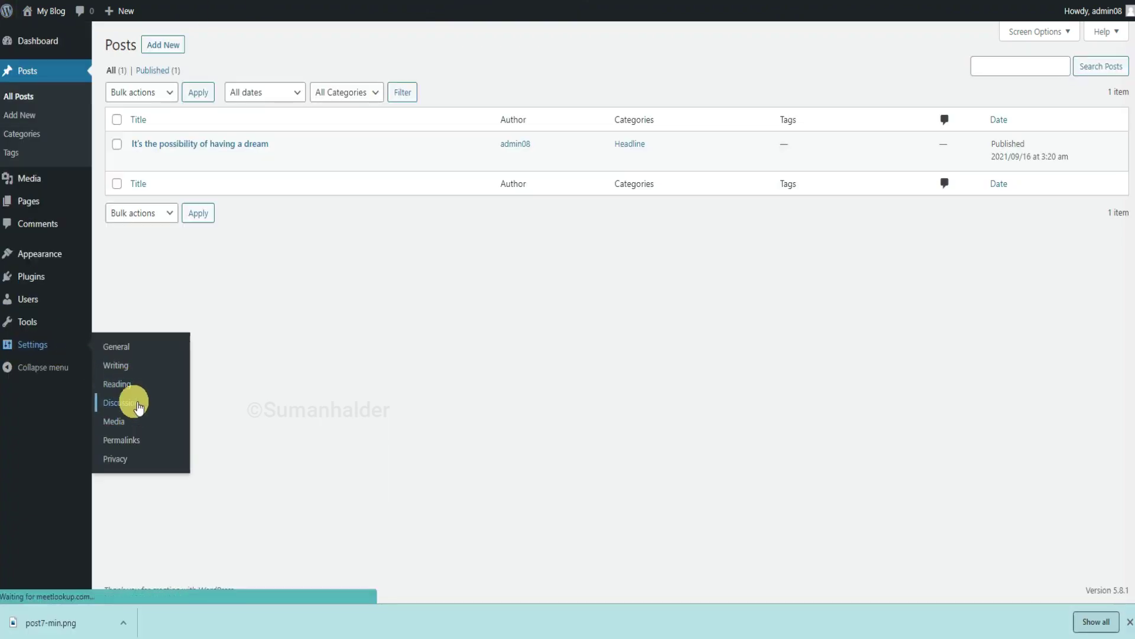
click(19, 322)
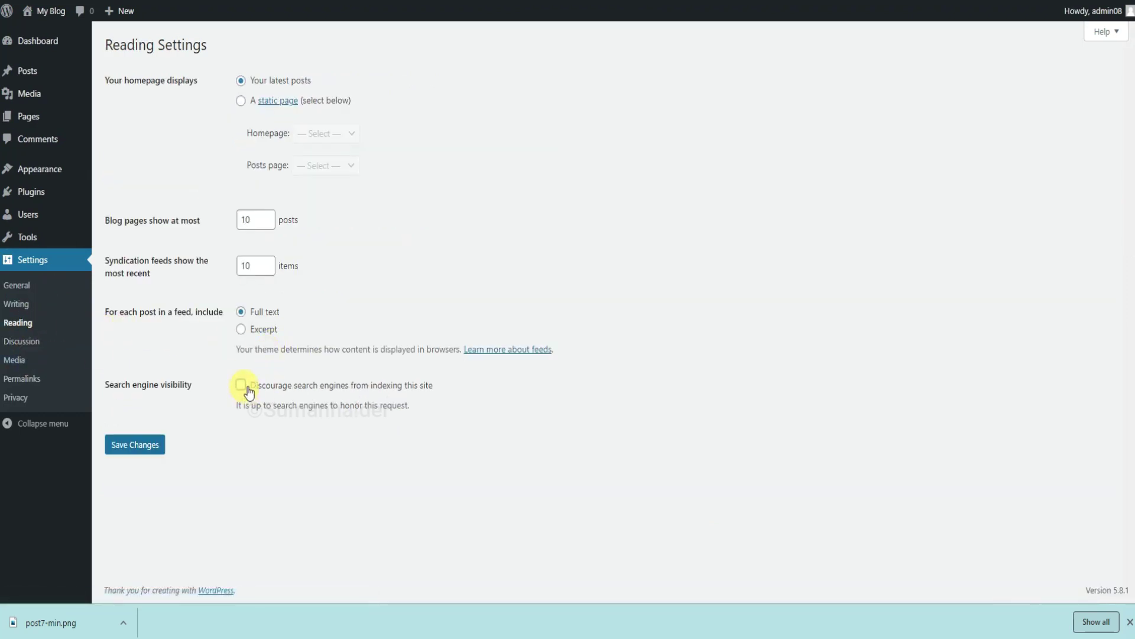
click(148, 444)
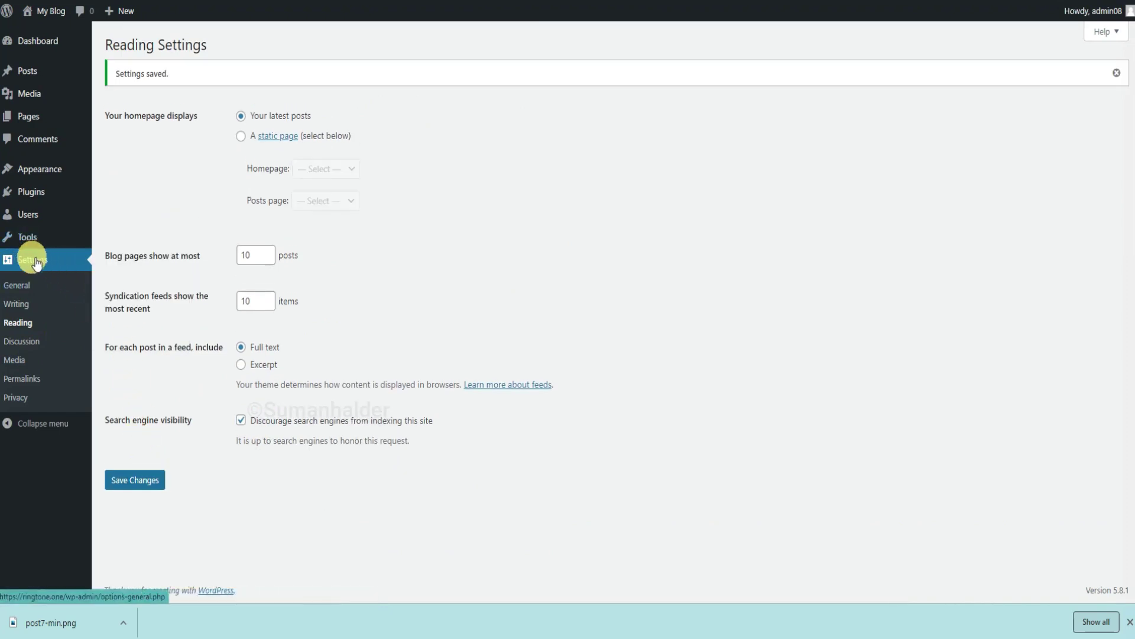
Switch permalinks to the Post name structure, save, and go back to the Dashboard.
click(39, 379)
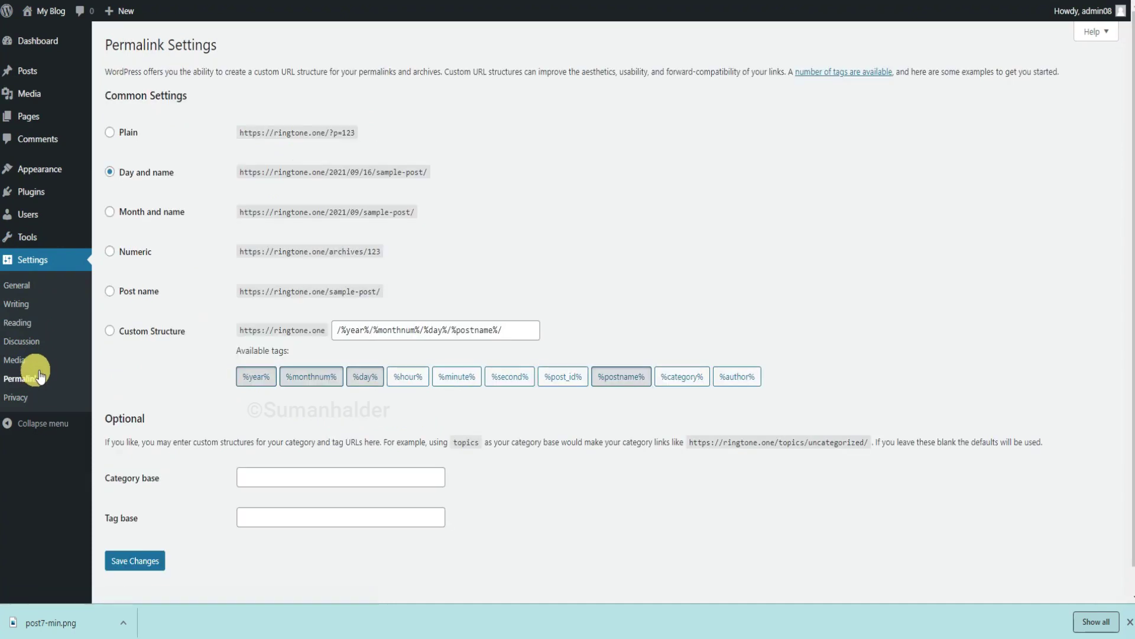
click(112, 293)
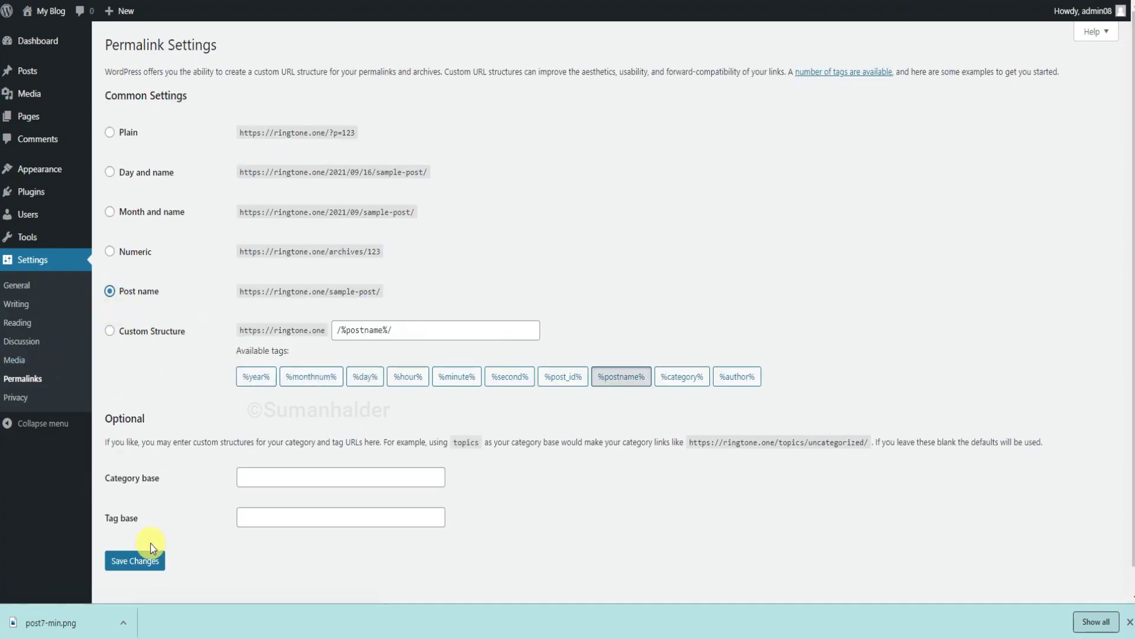
click(147, 566)
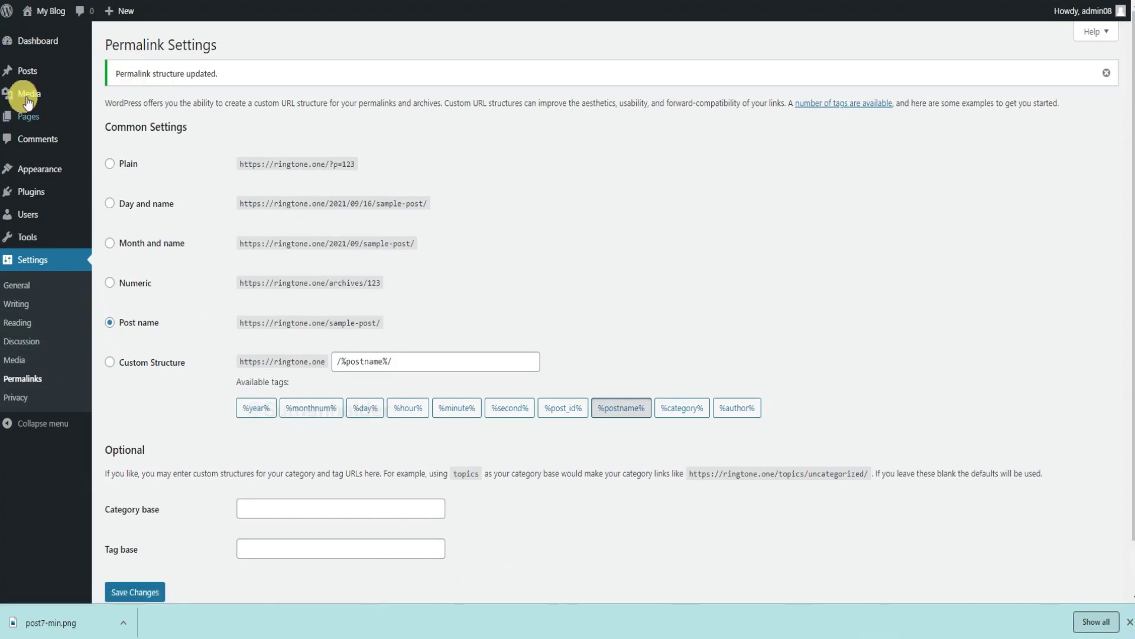
click(36, 43)
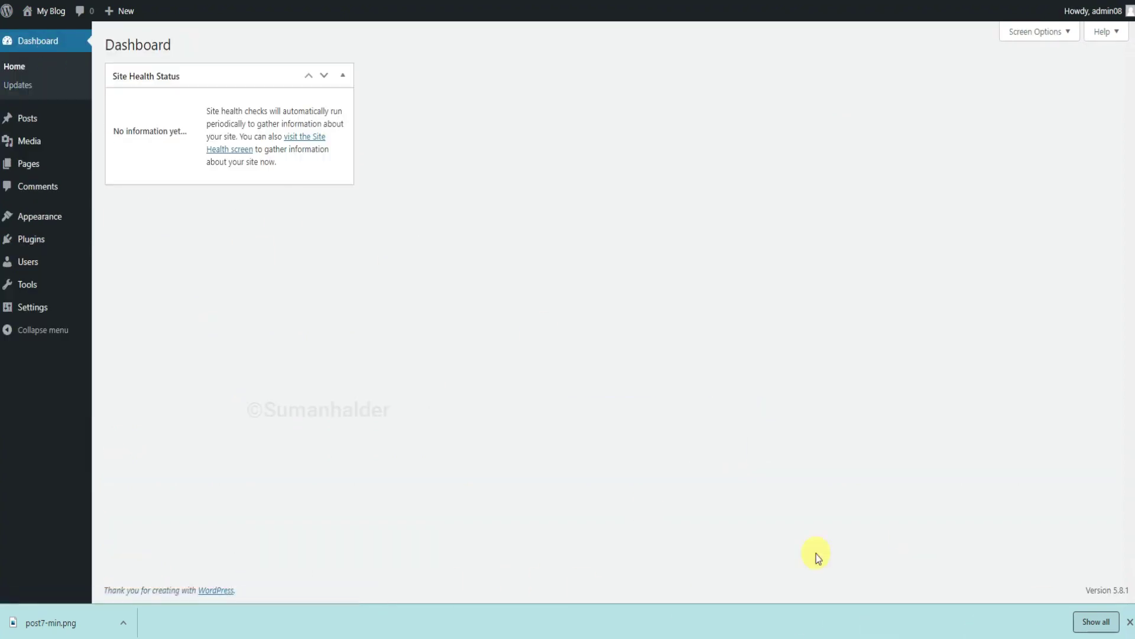
Search the theme directory for 'to' from Appearance > Themes > Add New.
mouse_move(33, 218)
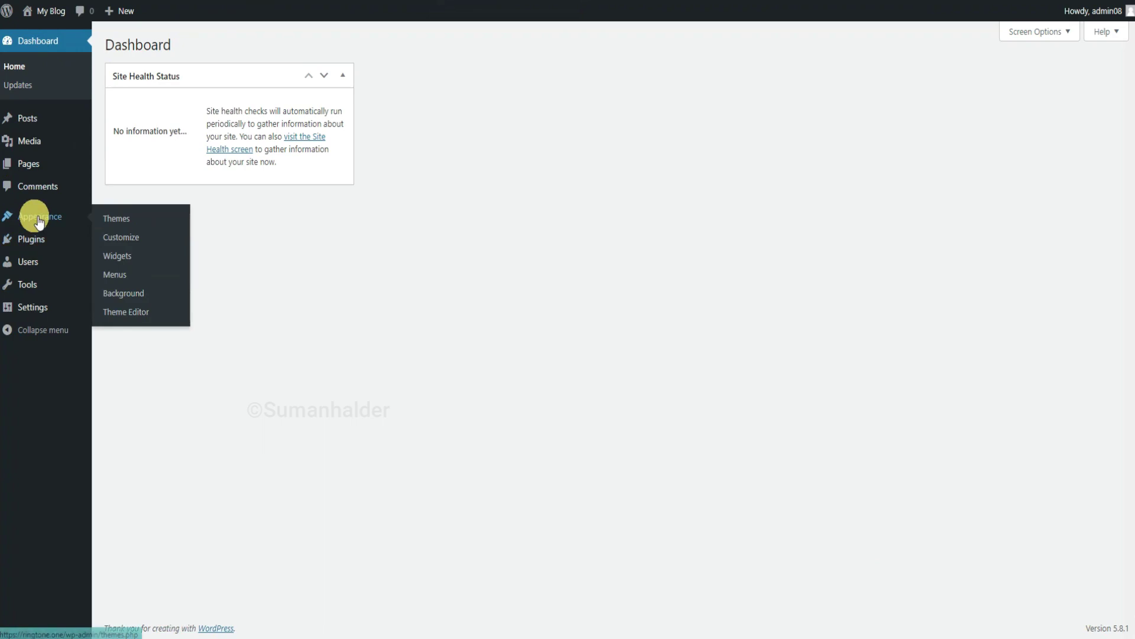
click(126, 220)
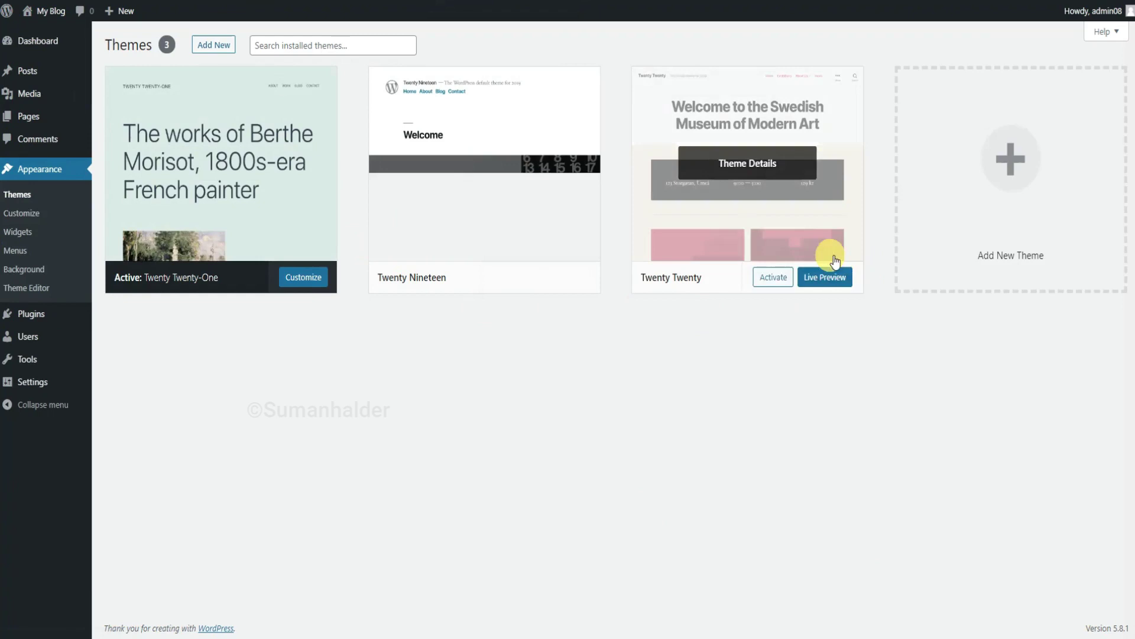
click(216, 45)
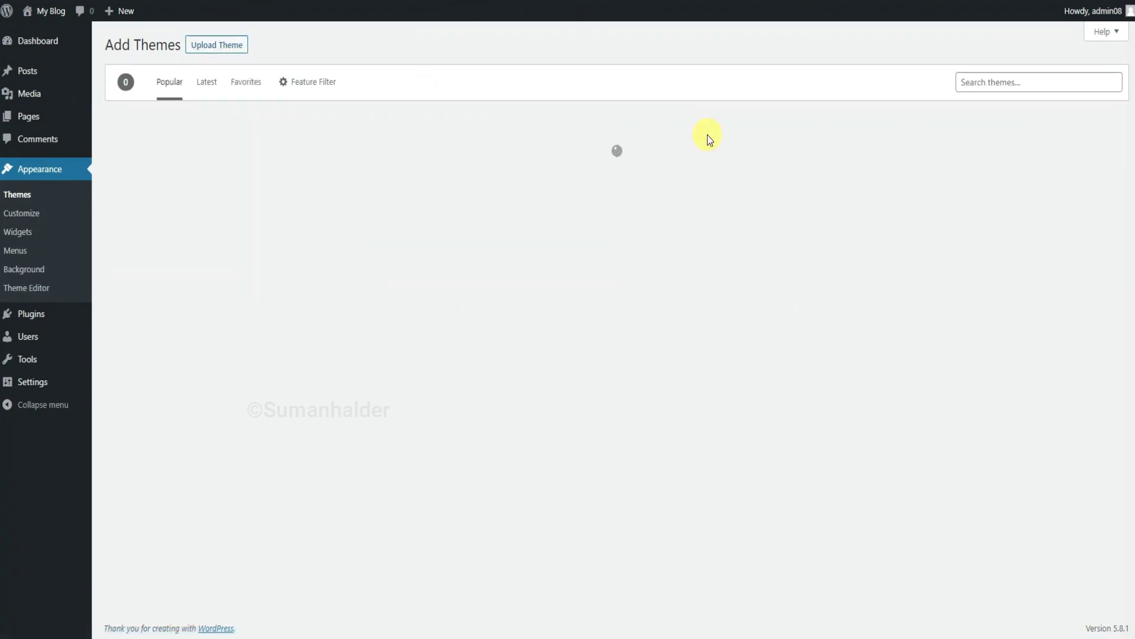
click(1010, 83)
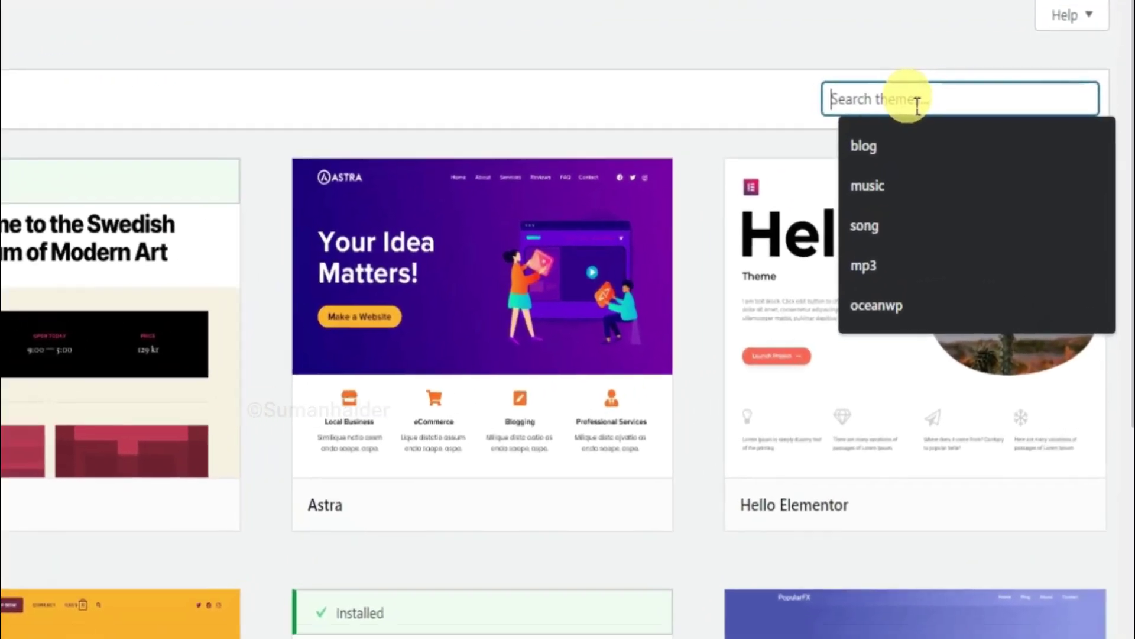
text(top blog)
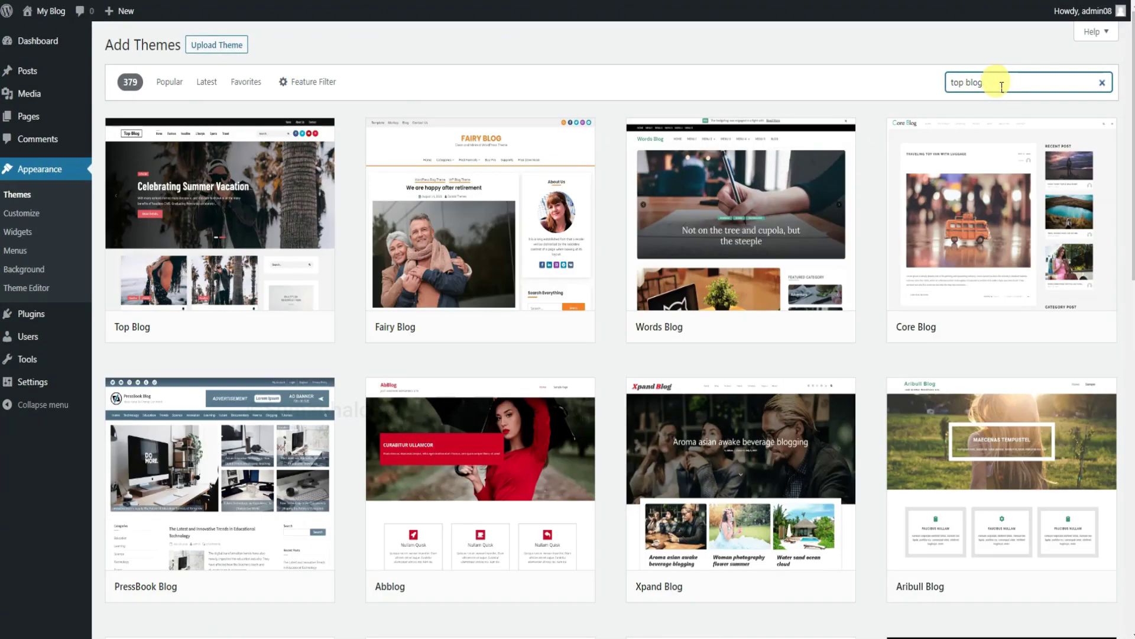
Install and activate the Top Blog theme.
click(289, 285)
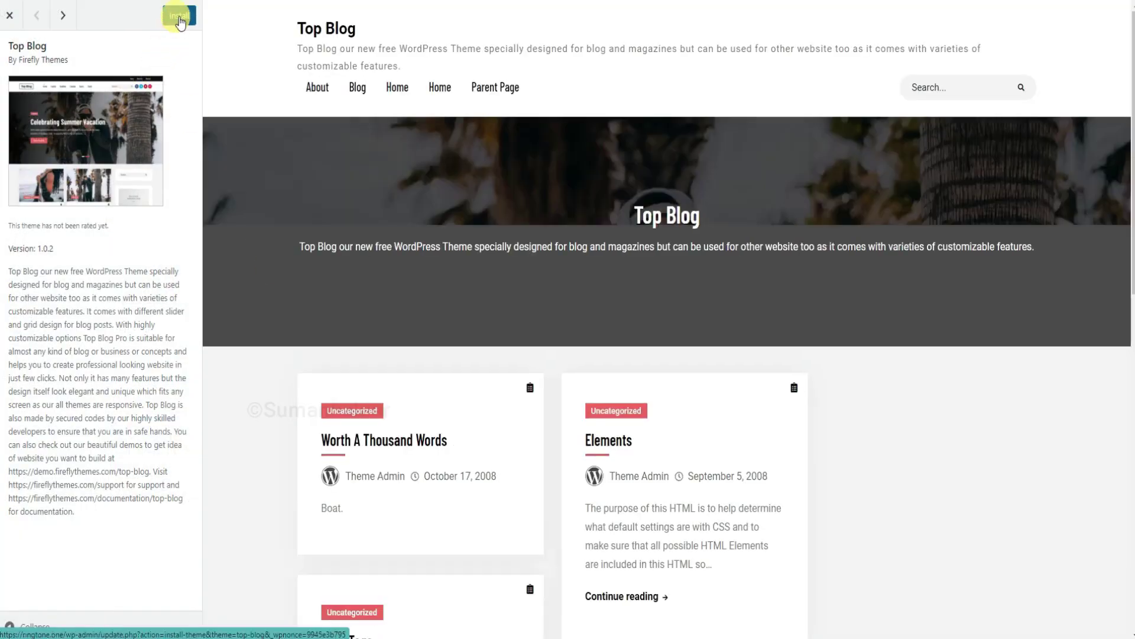
click(179, 18)
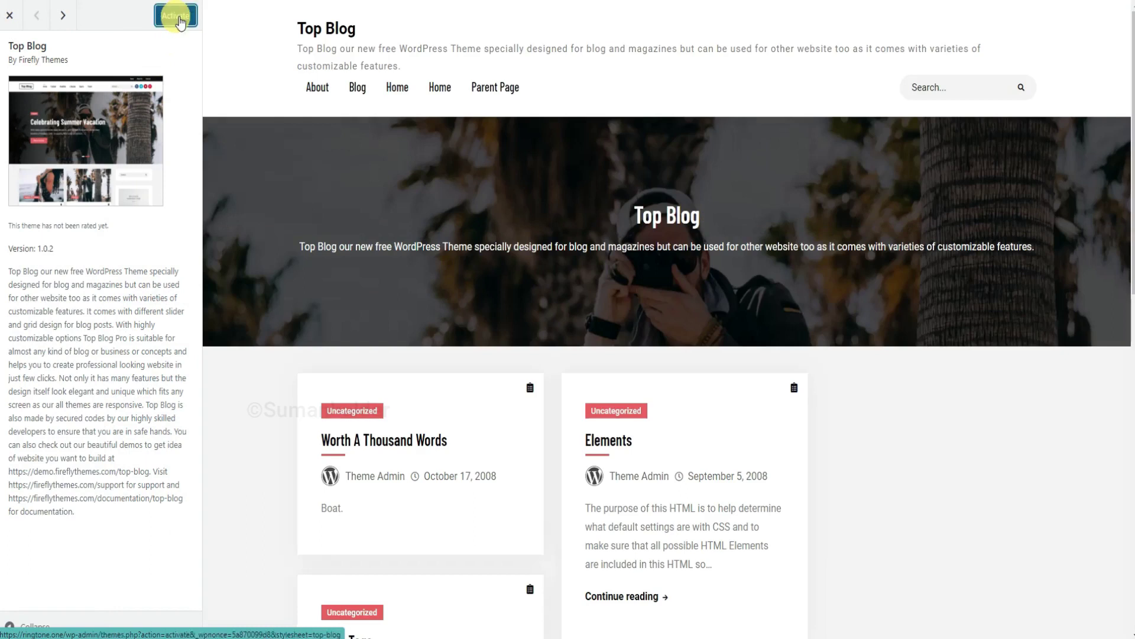
click(180, 22)
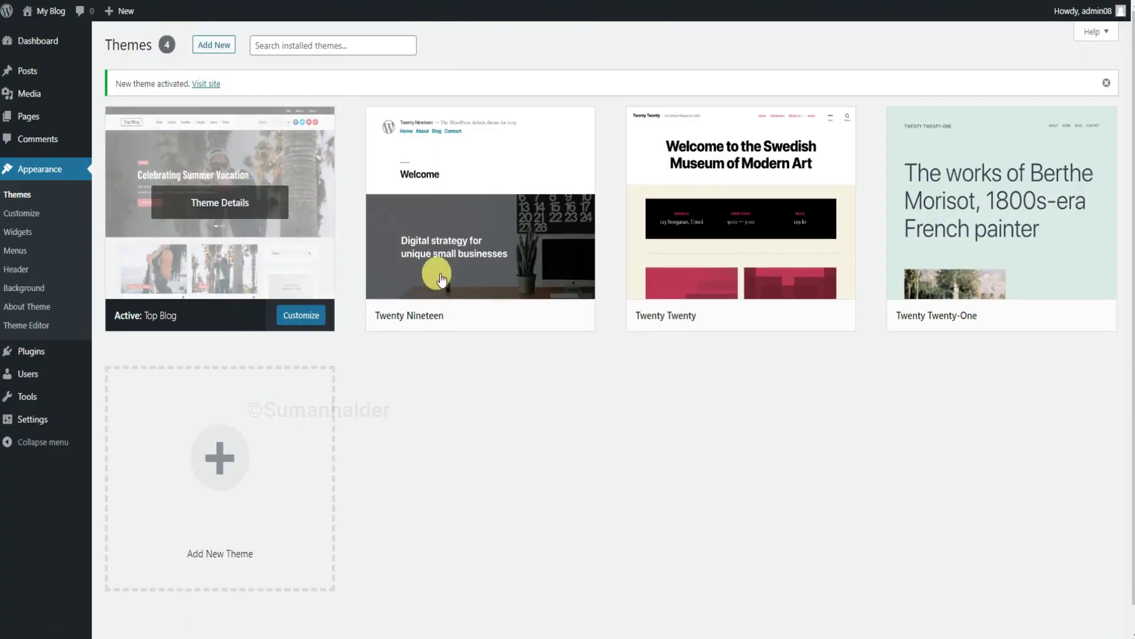
Delete the Twenty Nineteen and Twenty Twenty themes, confirming each deletion.
click(546, 257)
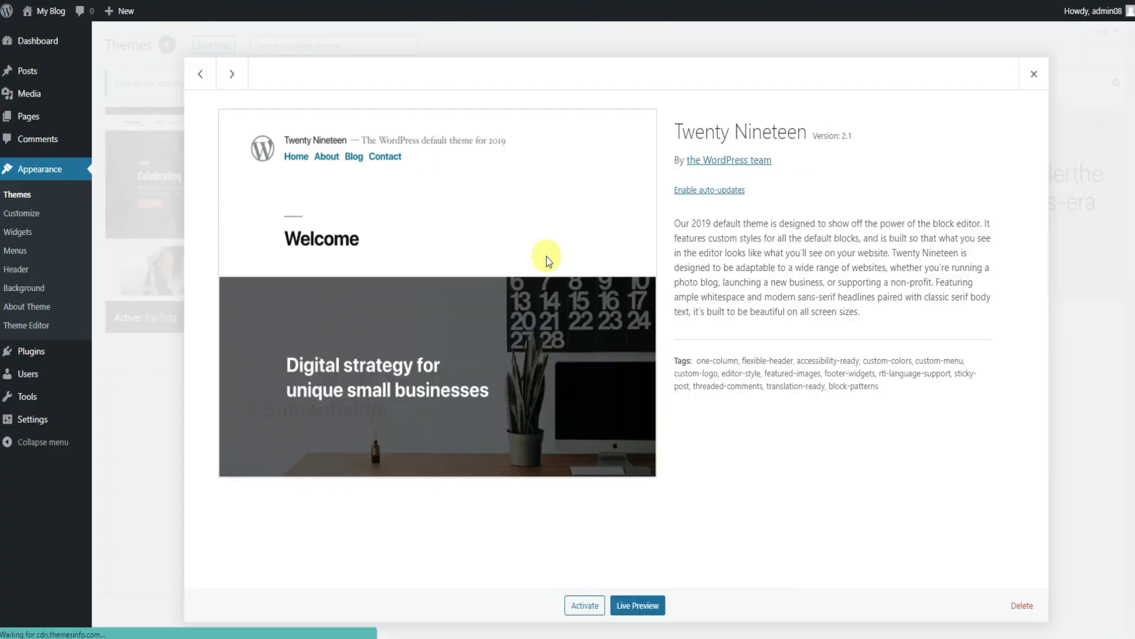
click(1022, 605)
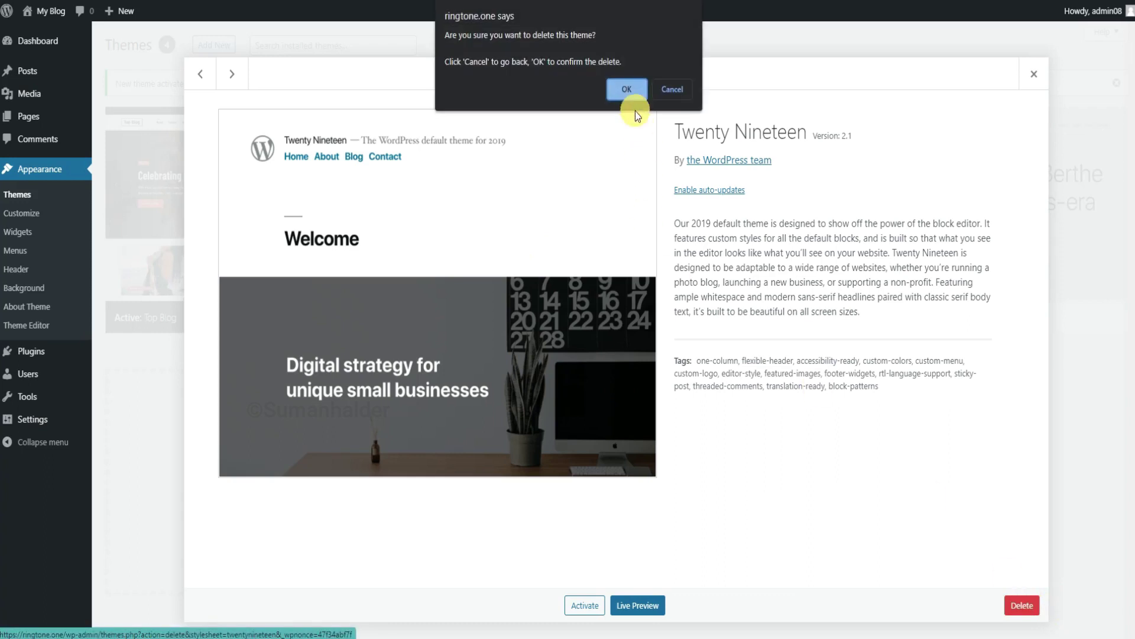
click(628, 90)
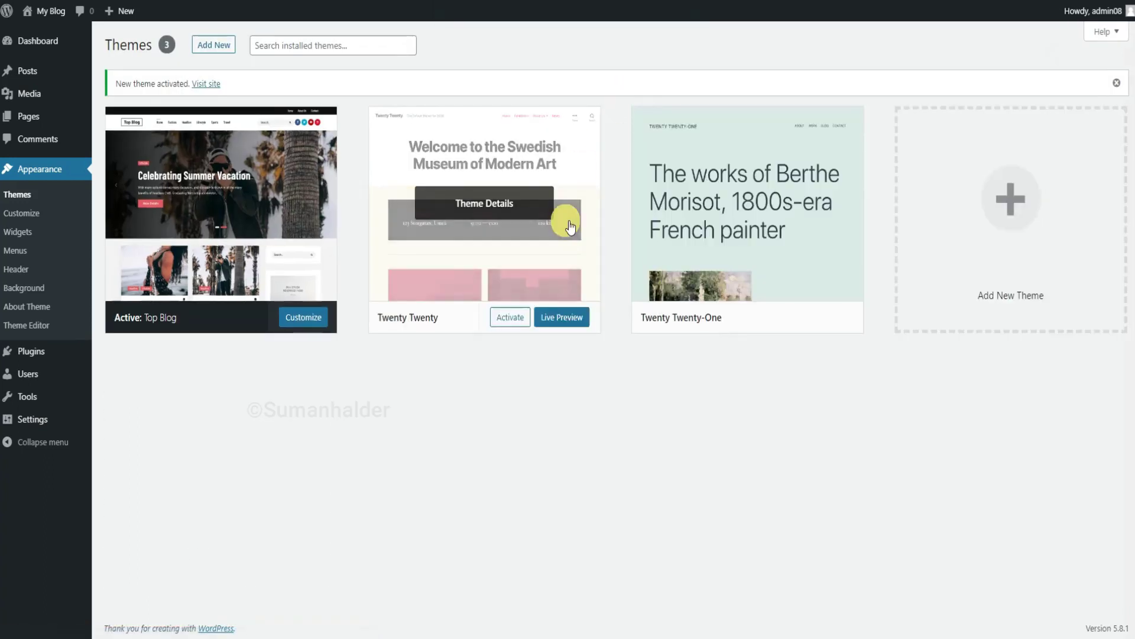
click(569, 226)
click(1022, 605)
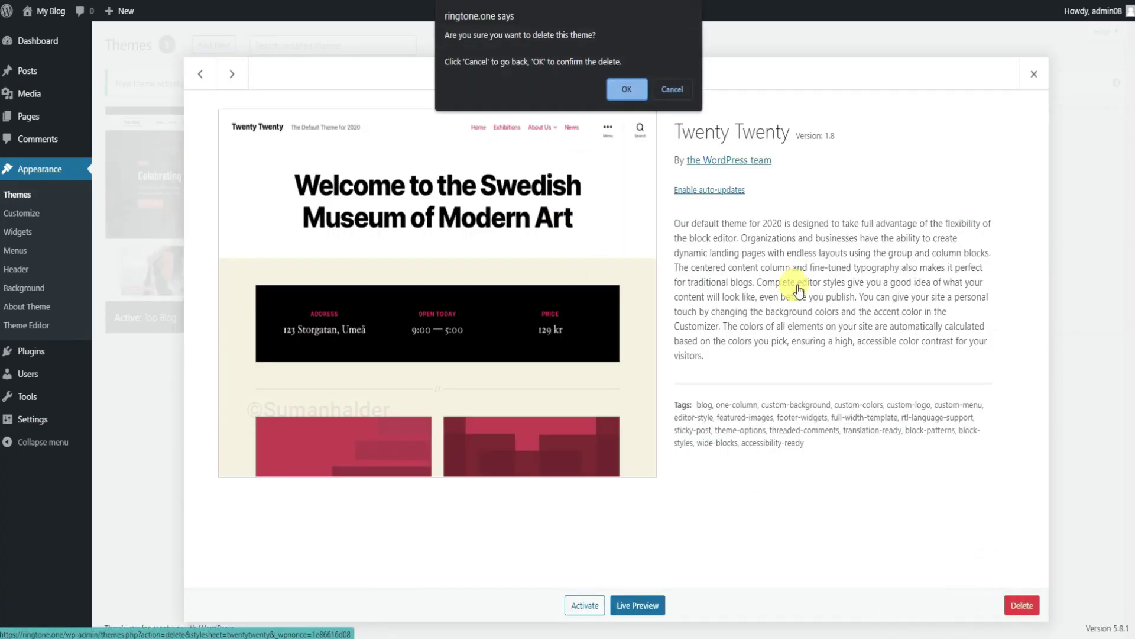
click(615, 90)
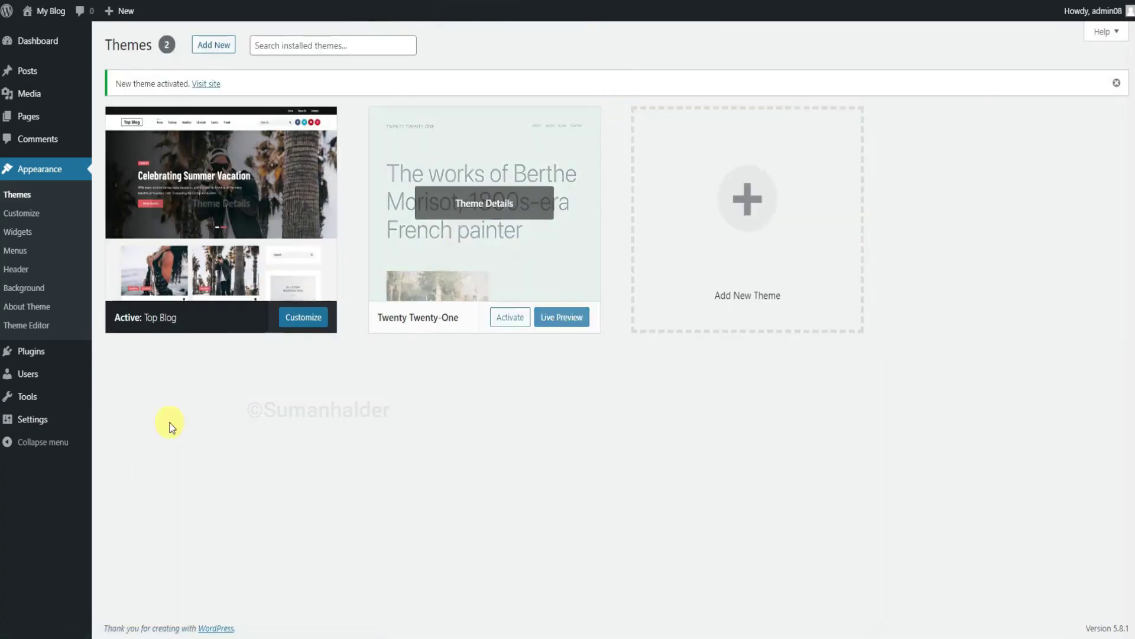
Open the live site in a new tab and scroll through the new Top Blog design.
mouse_move(46, 18)
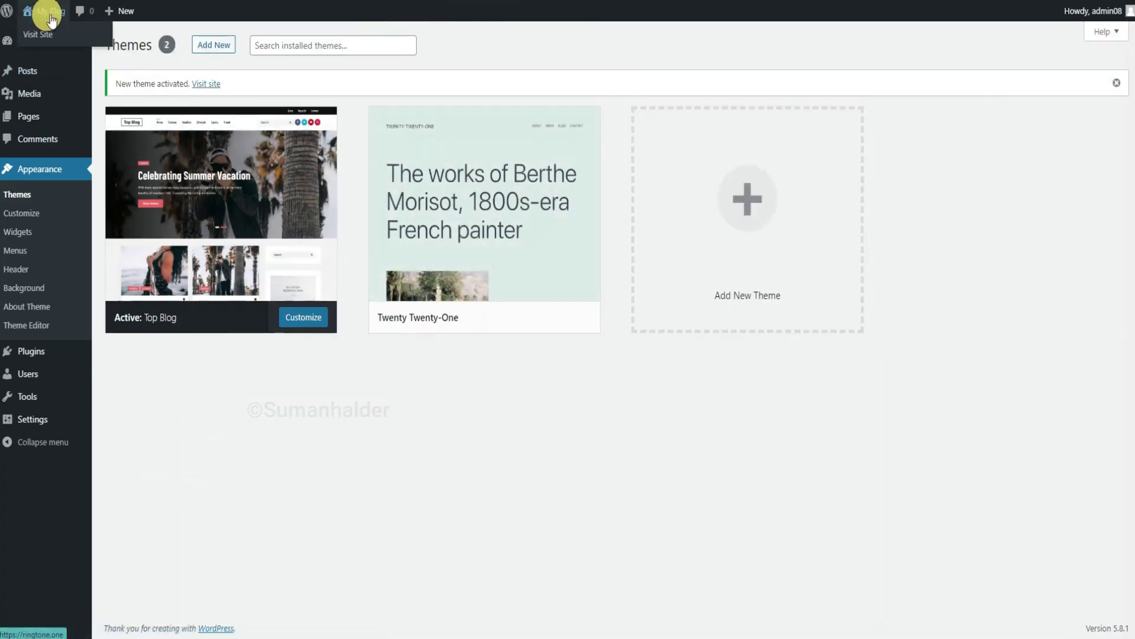
right_click(52, 36)
click(106, 49)
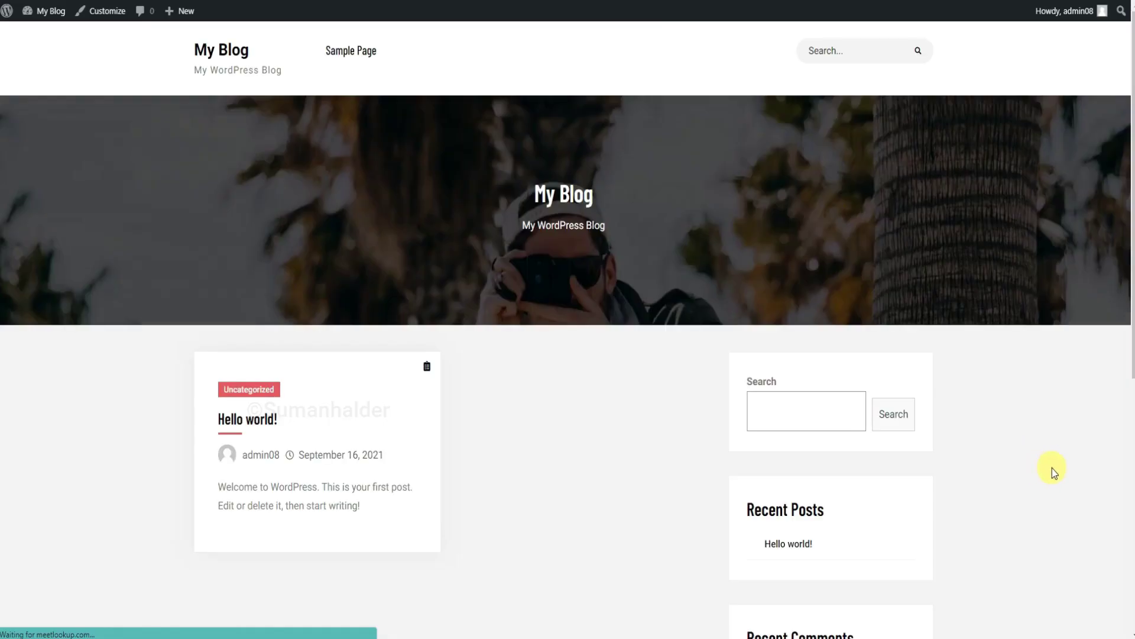
scroll(1052, 467, down, 3)
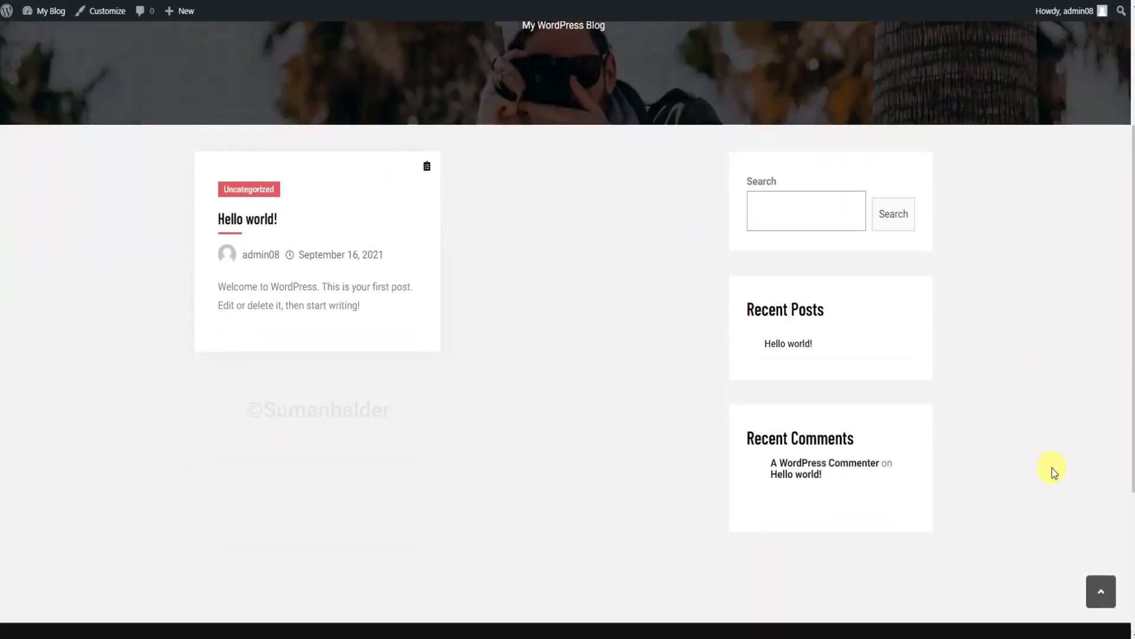
scroll(1052, 467, down, 4)
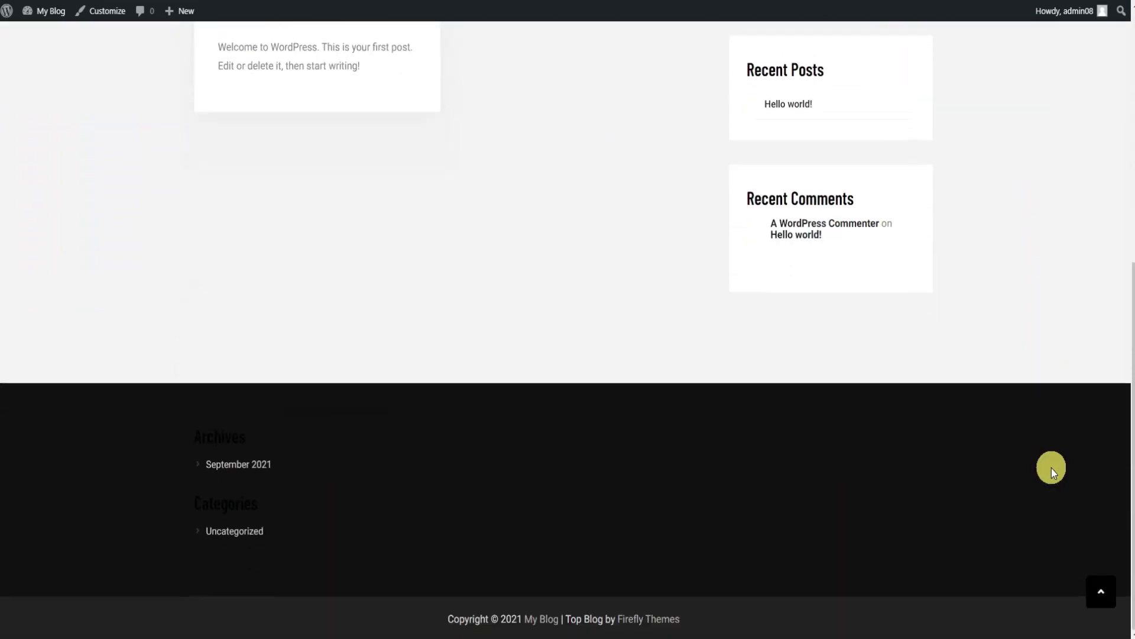
scroll(1051, 467, up, 2)
scroll(1051, 467, up, 5)
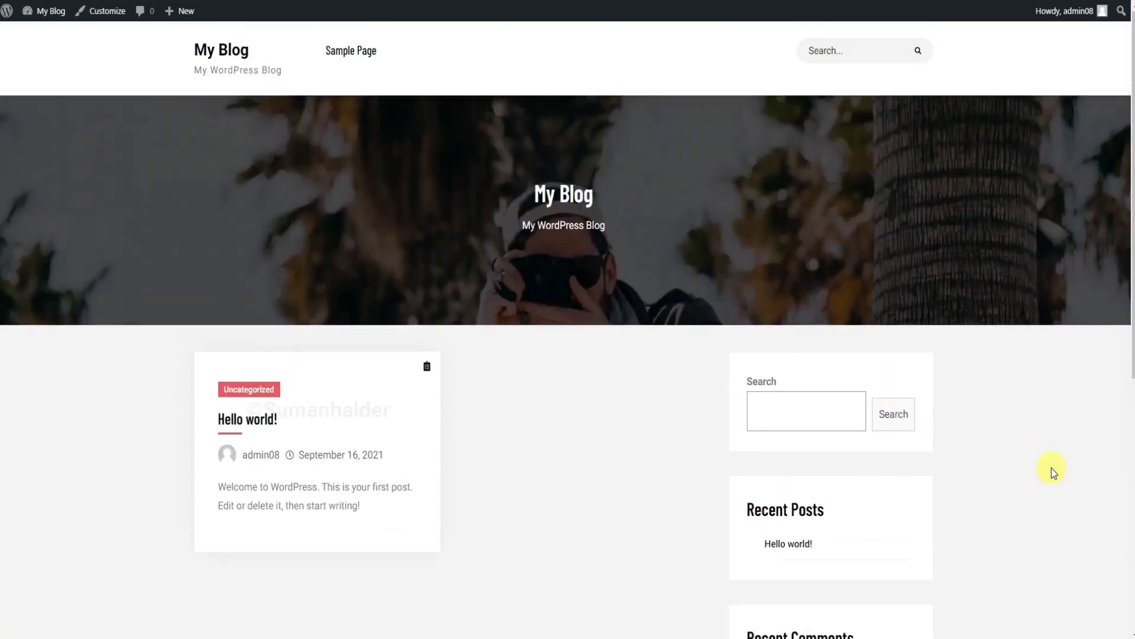
scroll(1051, 468, down, 2)
scroll(1051, 467, up, 3)
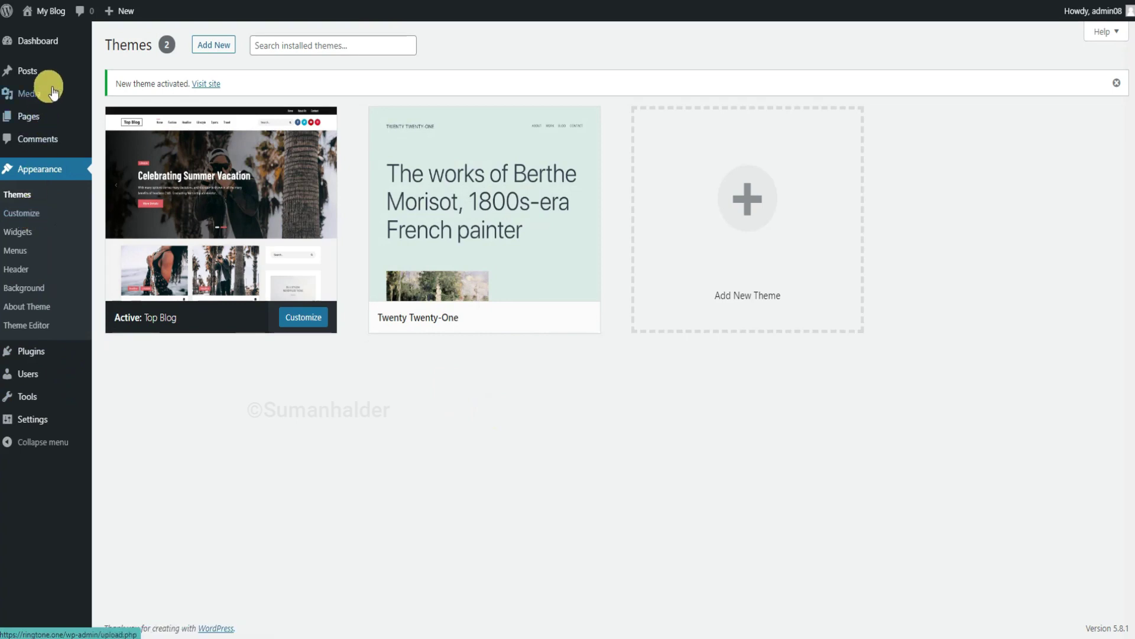
Trash the Hello world! post from All Posts, then delete it permanently from the Trash.
mouse_move(47, 74)
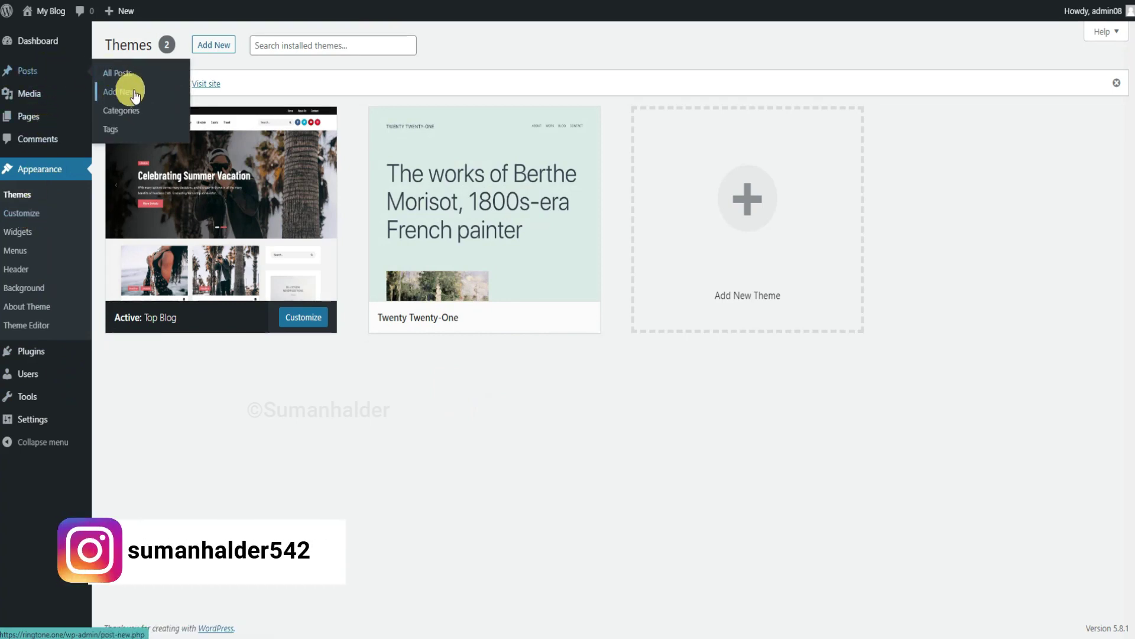
click(126, 74)
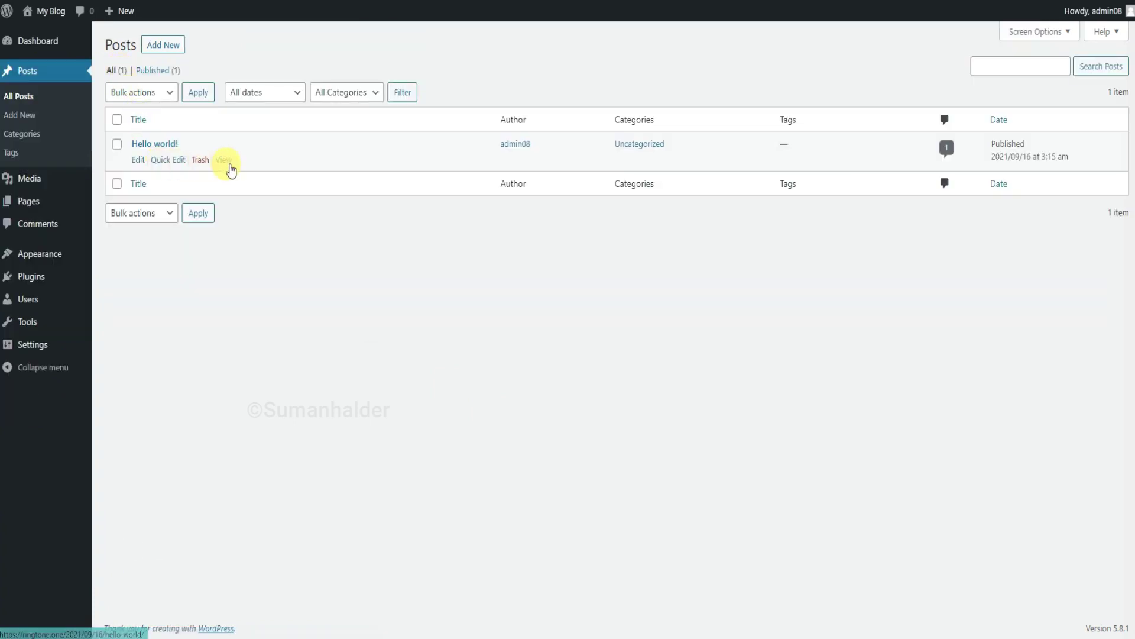
click(201, 165)
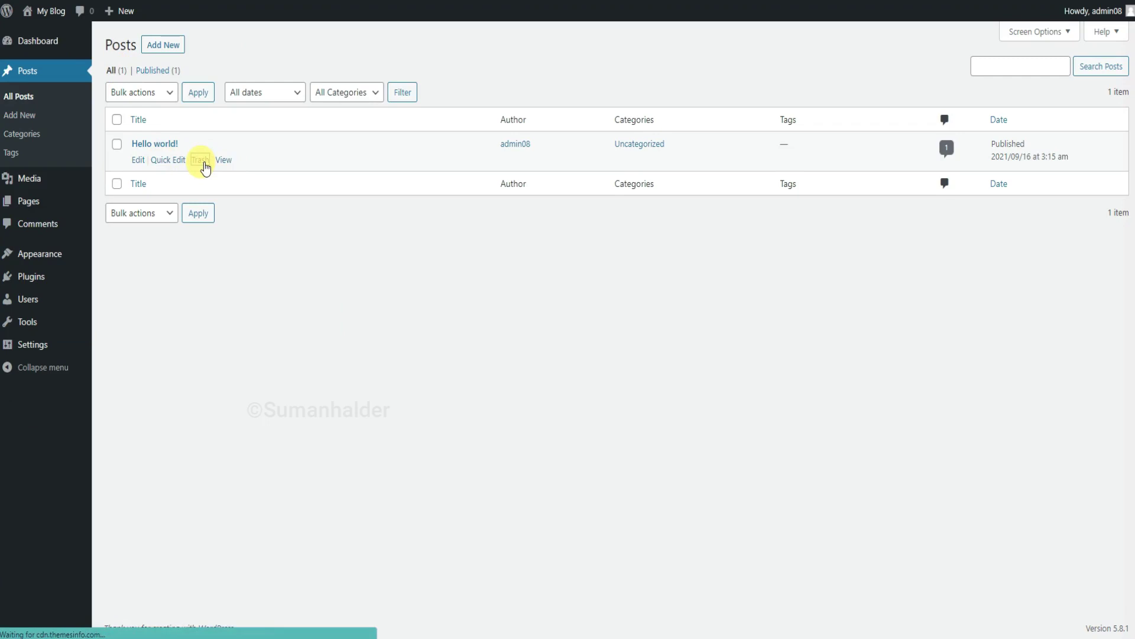
click(152, 112)
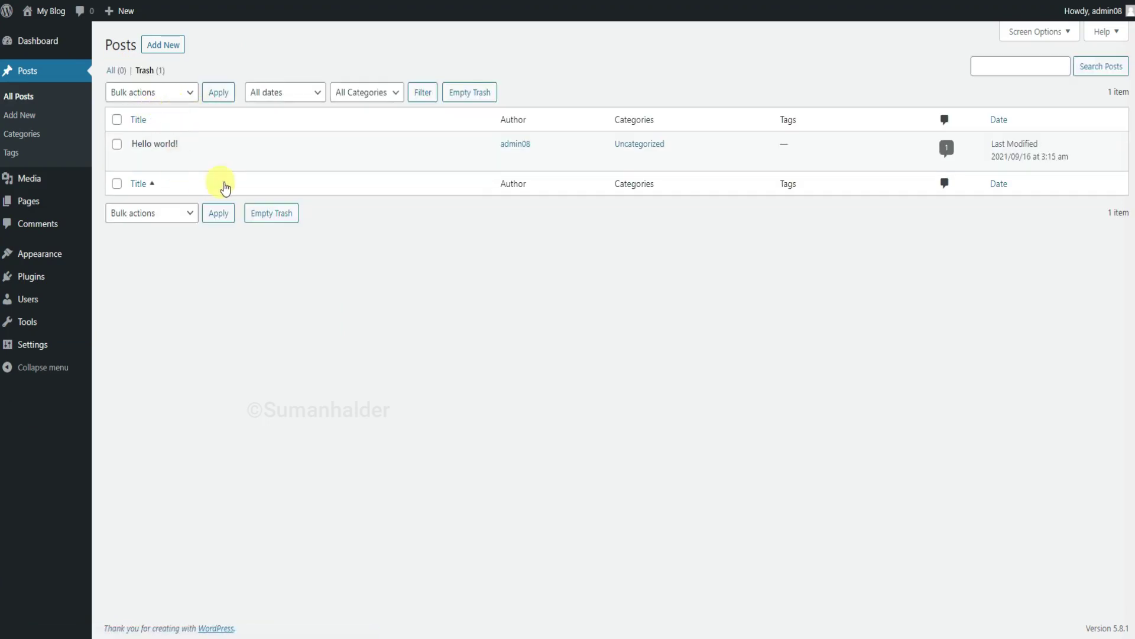
click(213, 158)
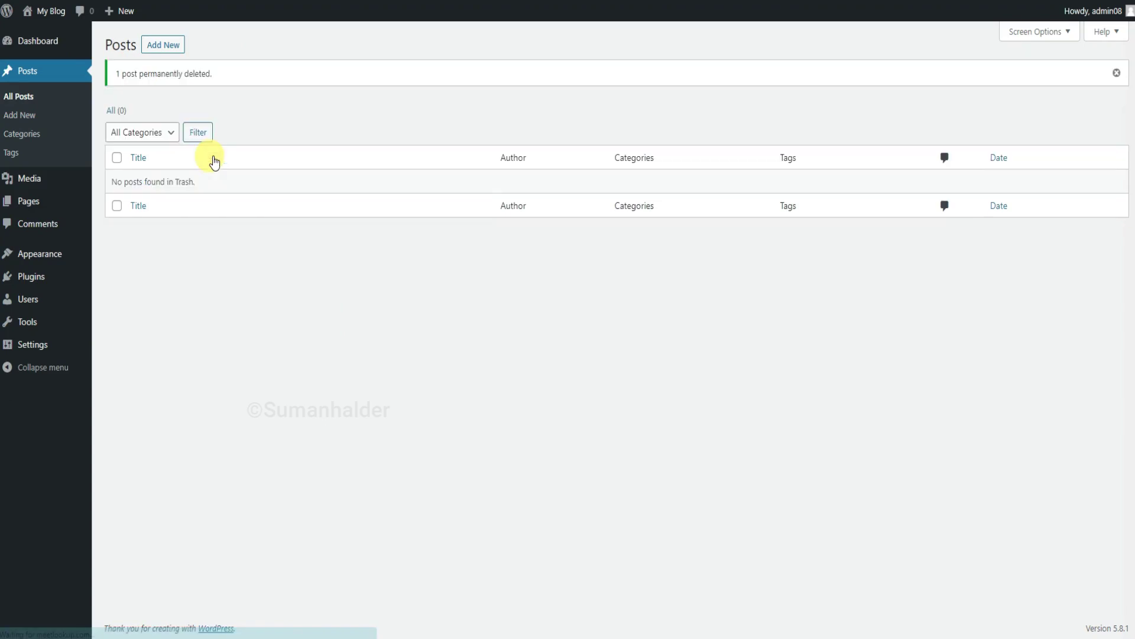
Start a new post and paste in its title and two body paragraphs.
click(178, 52)
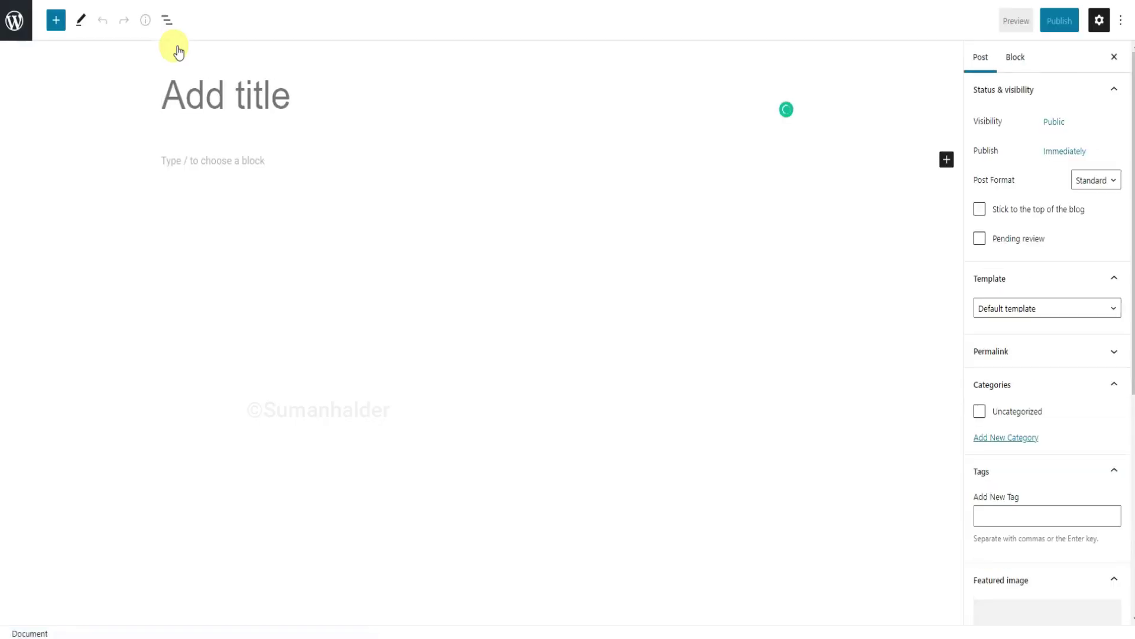
text(It’s the possibility of having a dream)
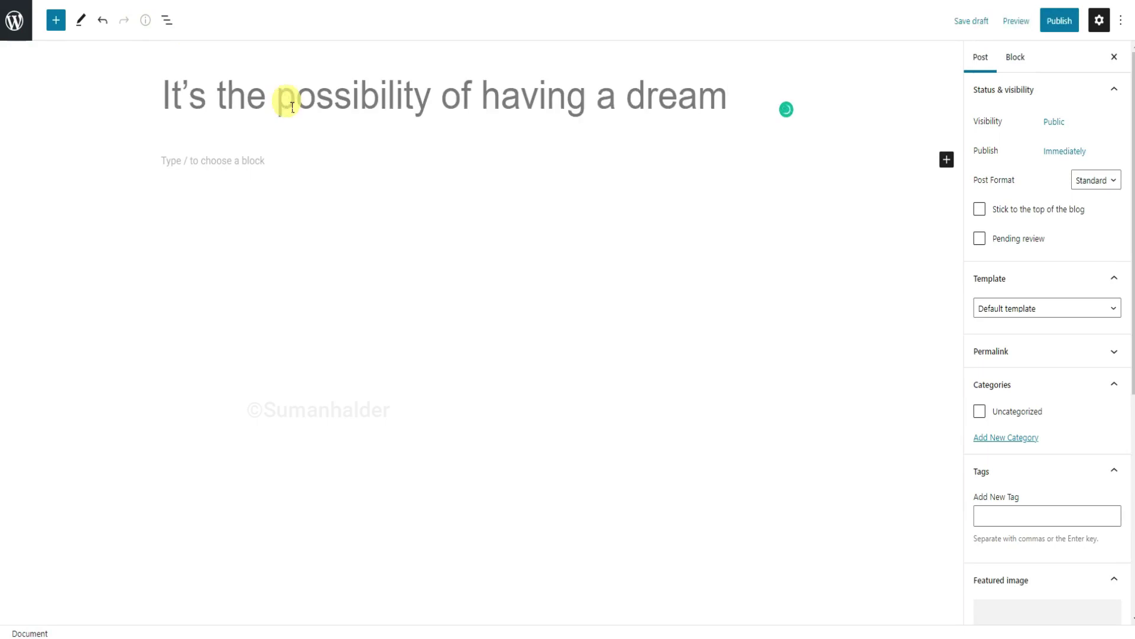
click(286, 160)
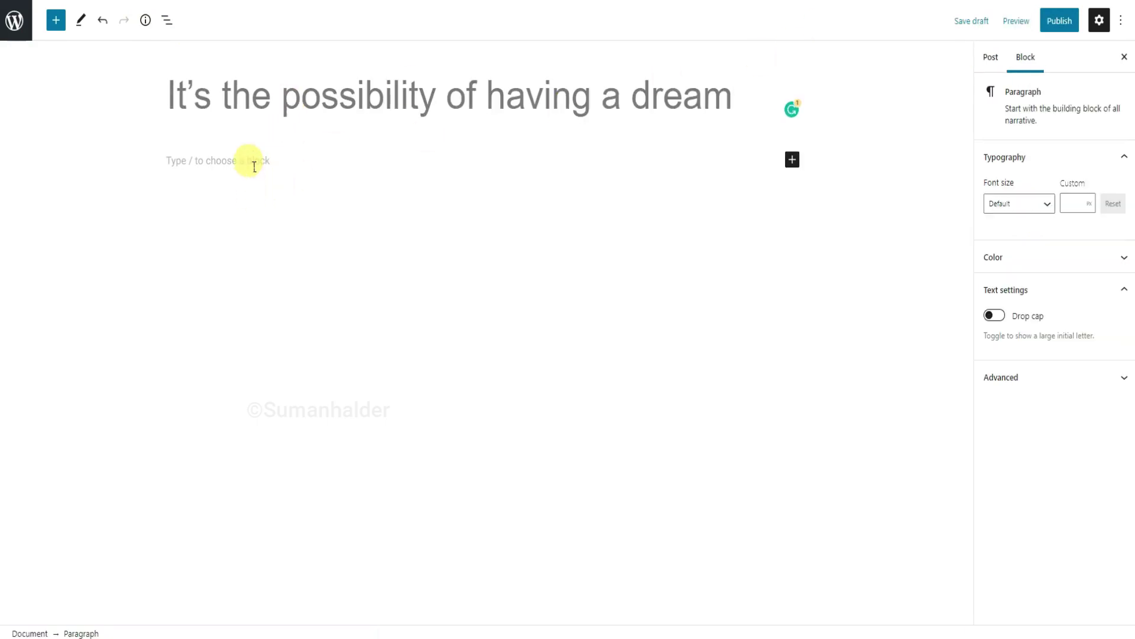
key(ctrl+v)
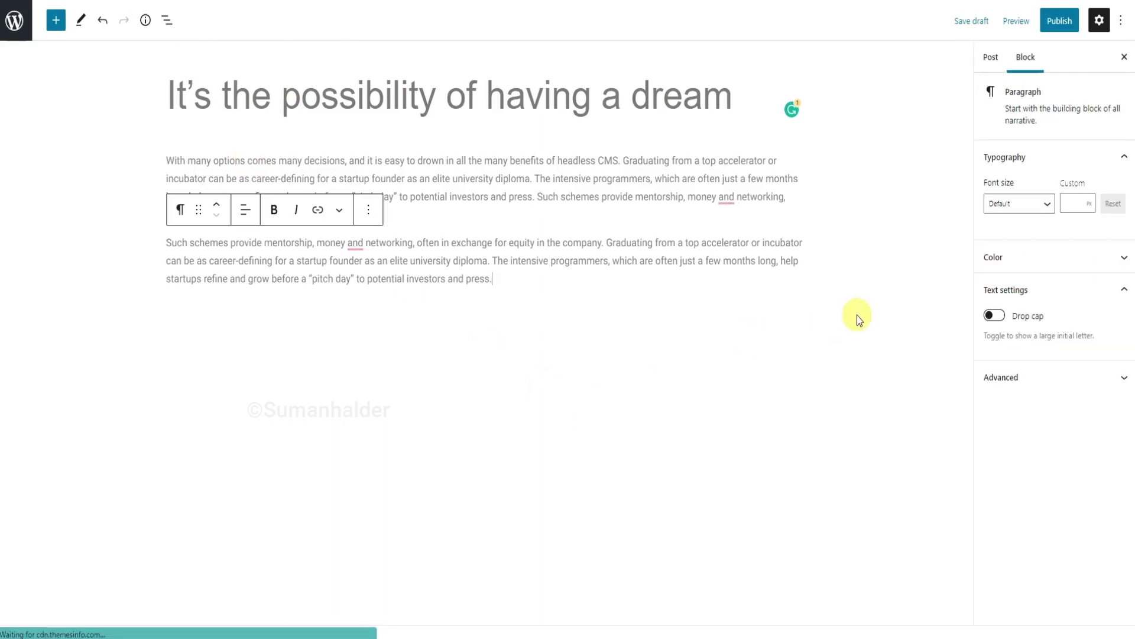
Create a new Headline category in the post settings and assign it to the post.
click(996, 62)
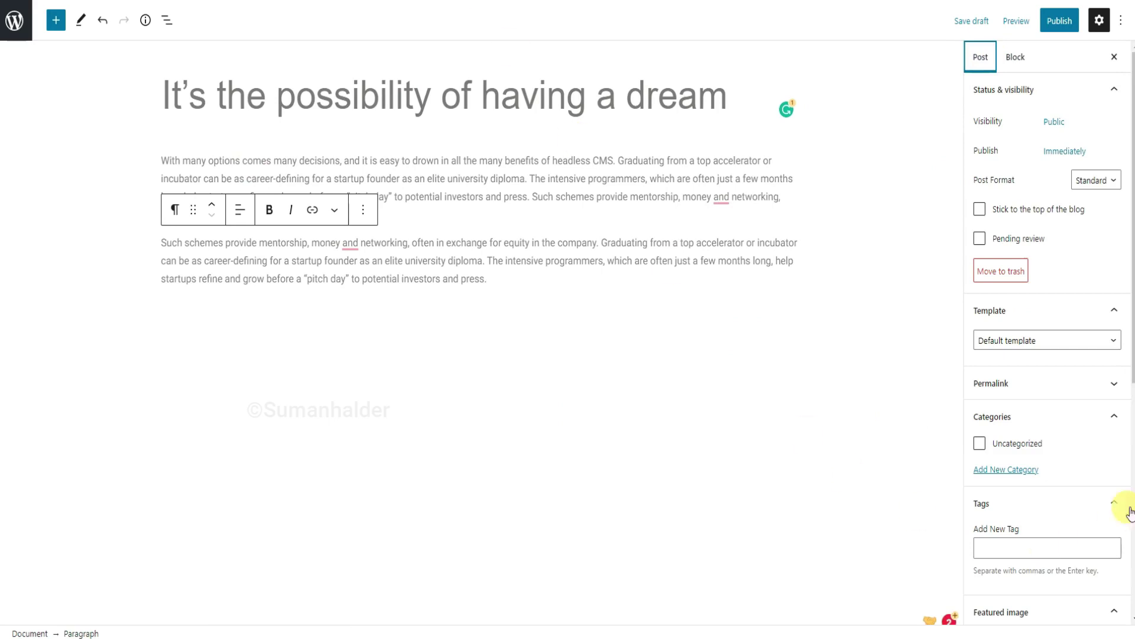
click(1003, 473)
click(1011, 514)
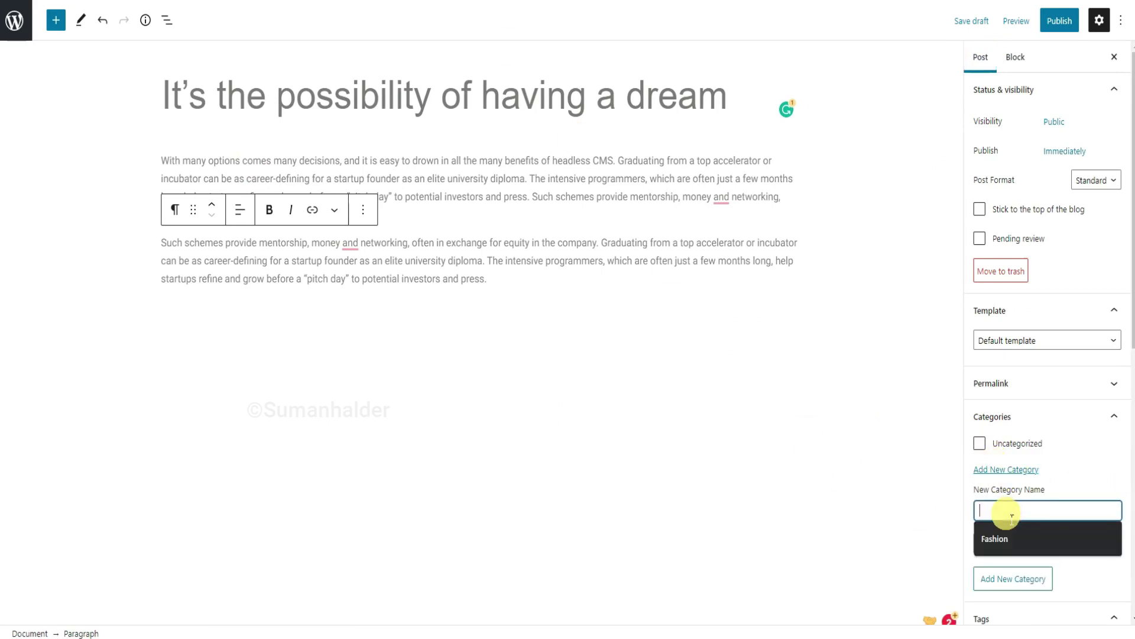
text(Headline)
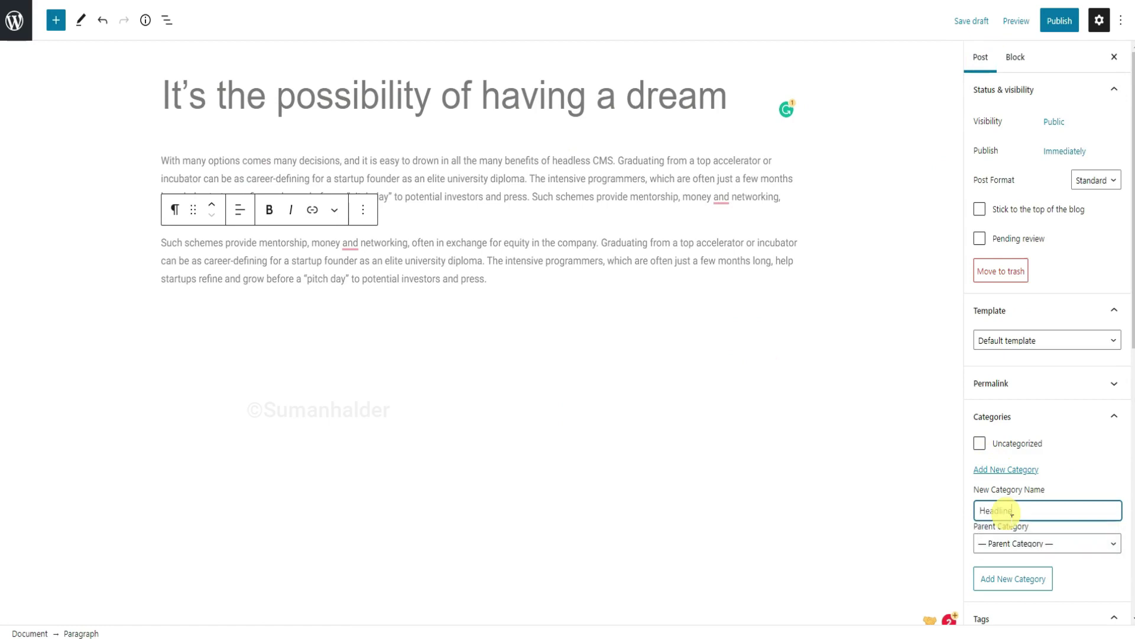
click(1015, 581)
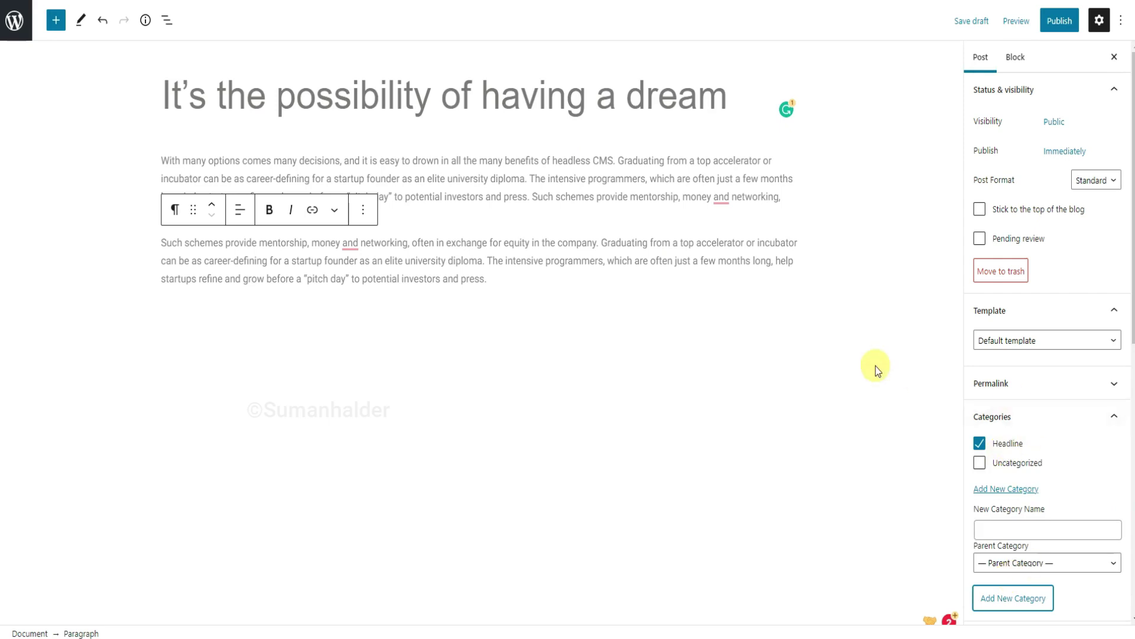
scroll(1028, 418, down, 1)
scroll(1028, 420, down, 5)
Upload post7-min.png and set it as the post's featured image.
click(1042, 467)
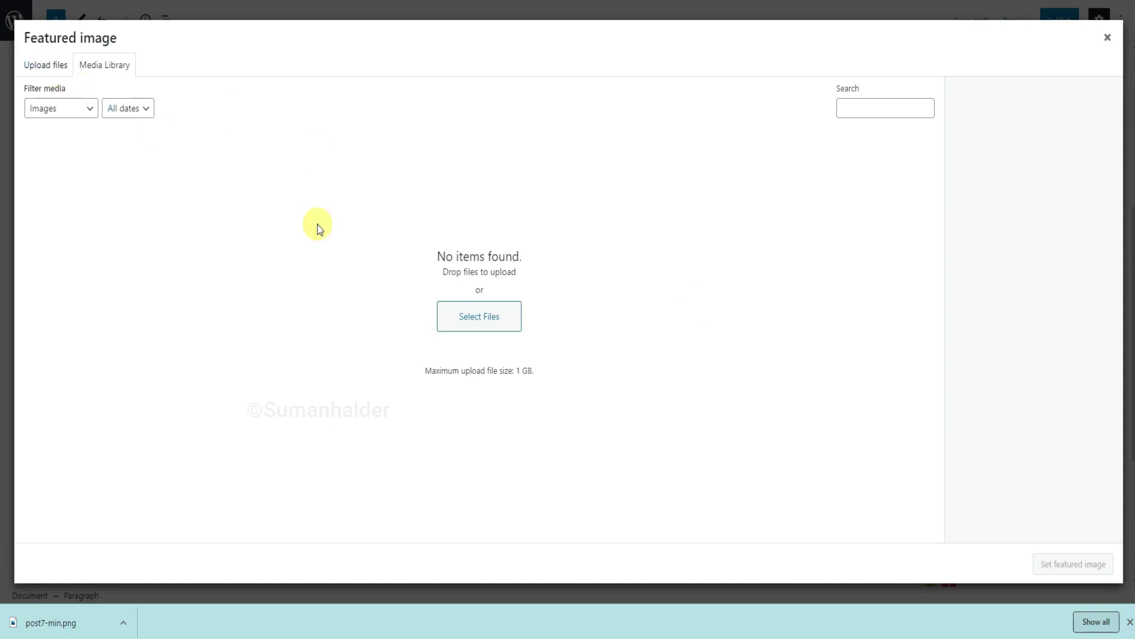
click(487, 328)
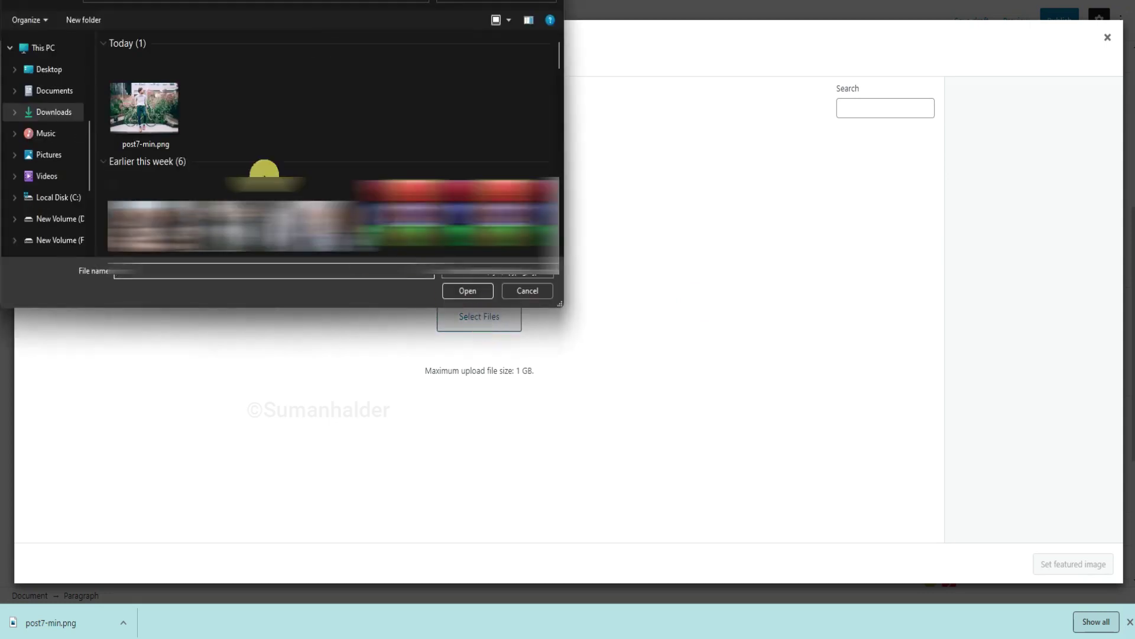
click(174, 147)
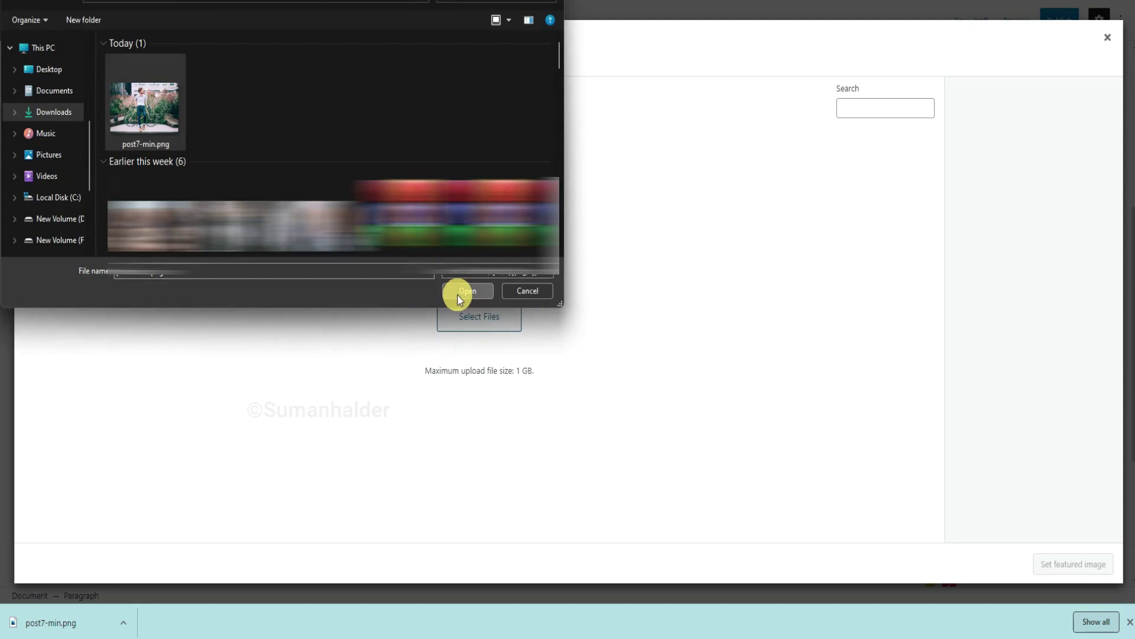
click(459, 293)
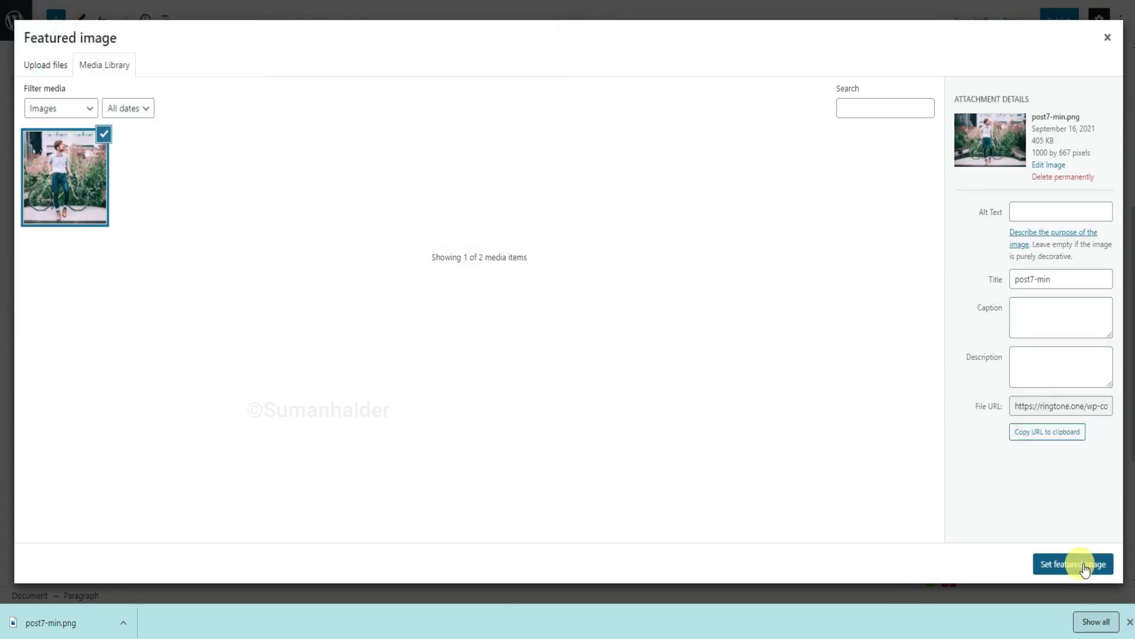
click(1082, 565)
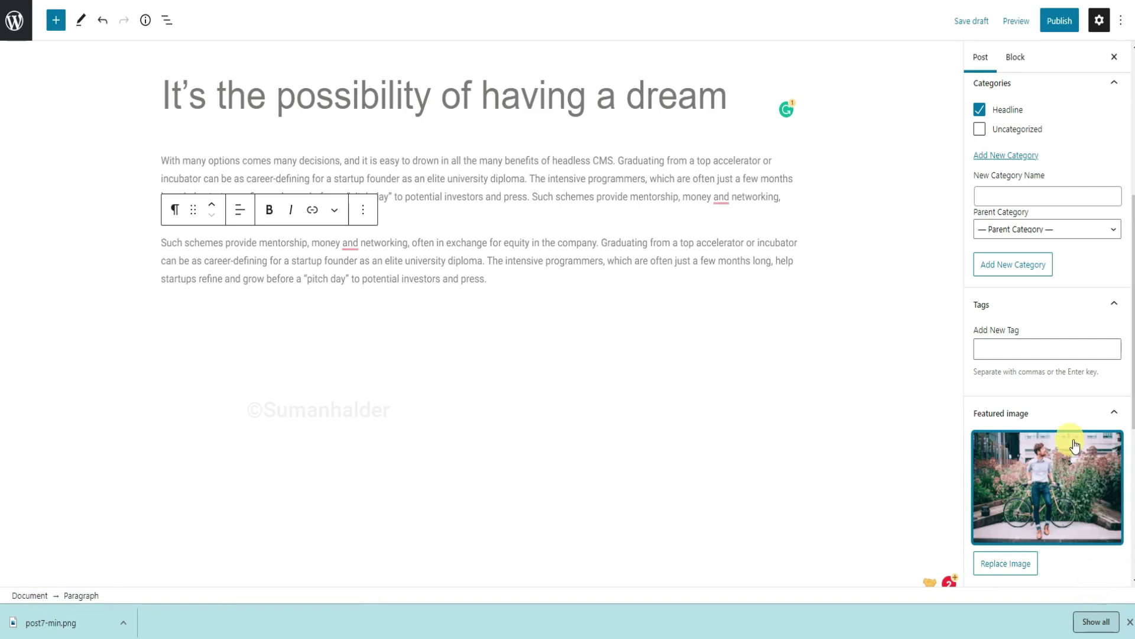
Publish the post, close the published summary, and return to the admin area.
click(1064, 24)
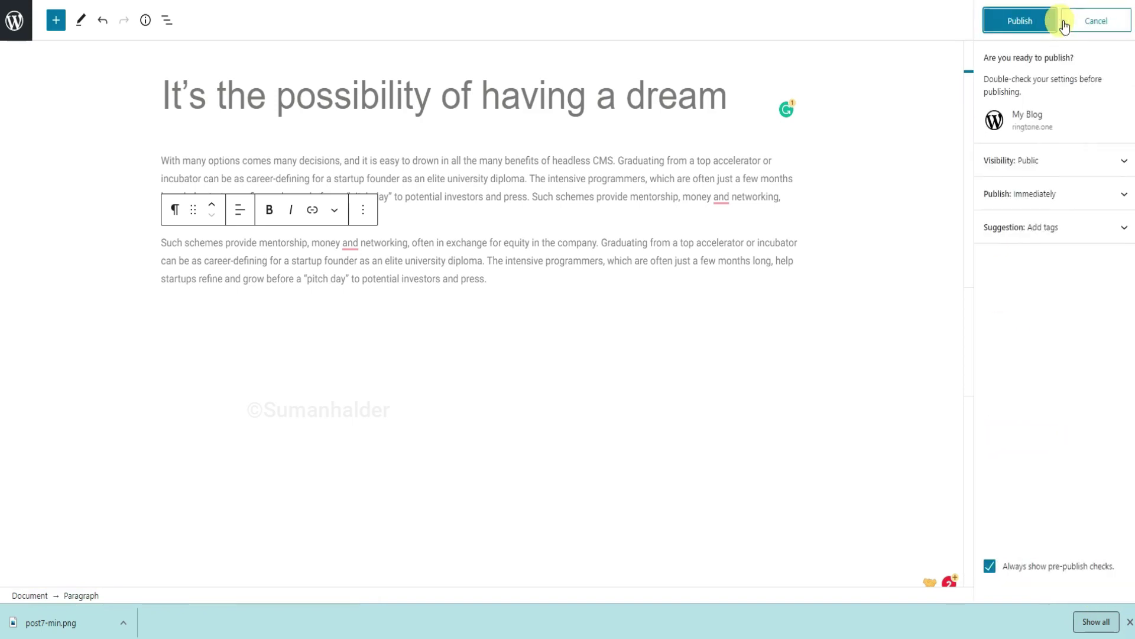
click(1040, 24)
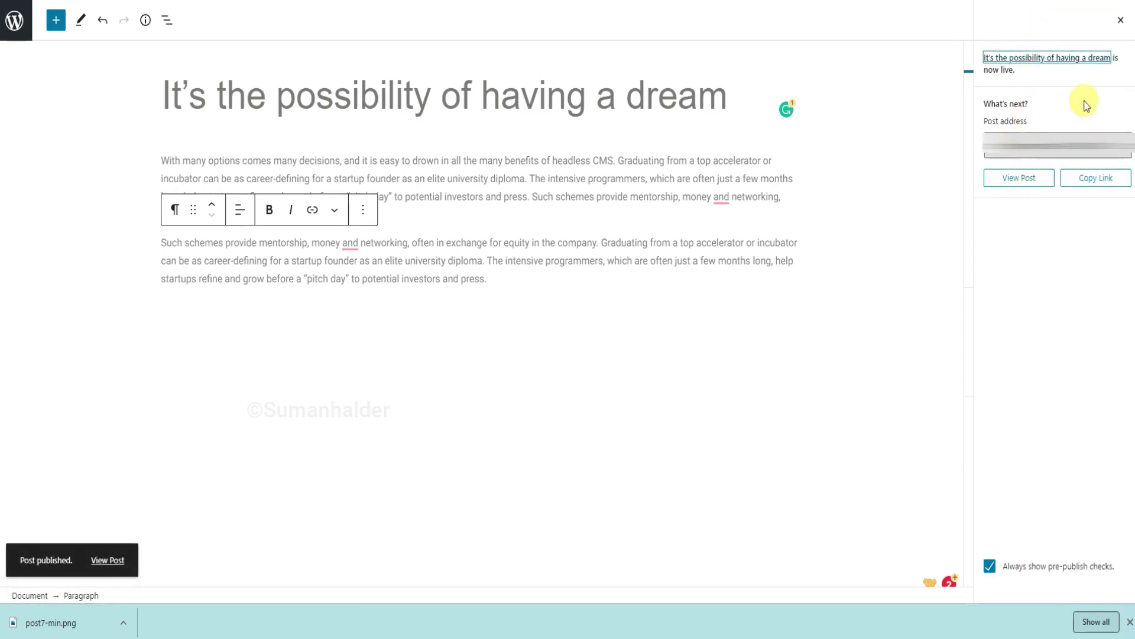
click(1121, 26)
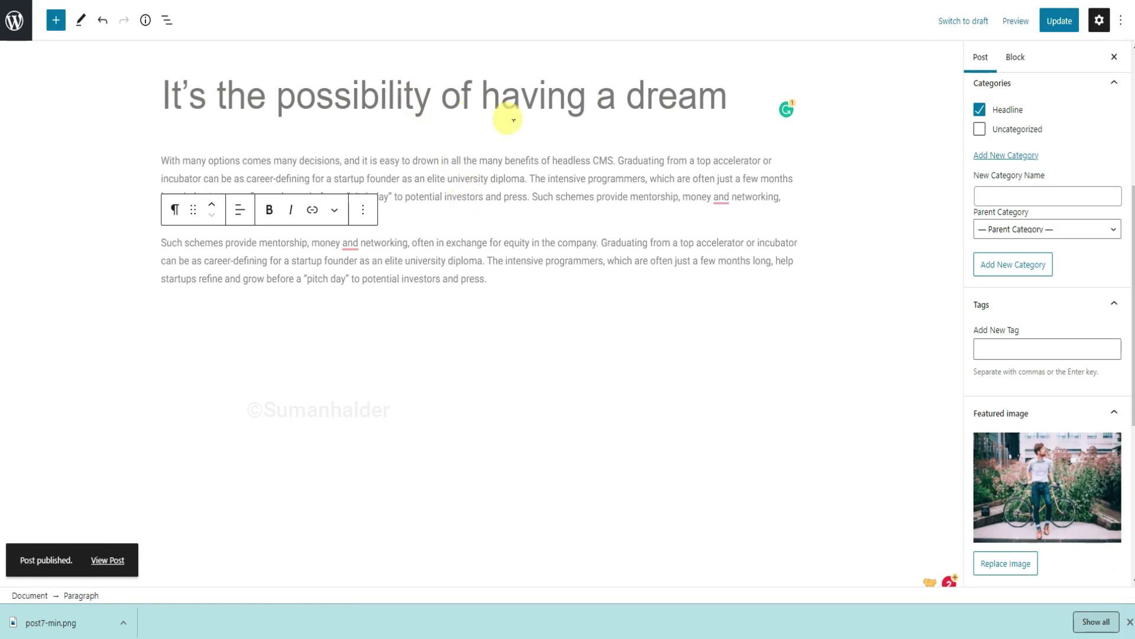
click(14, 27)
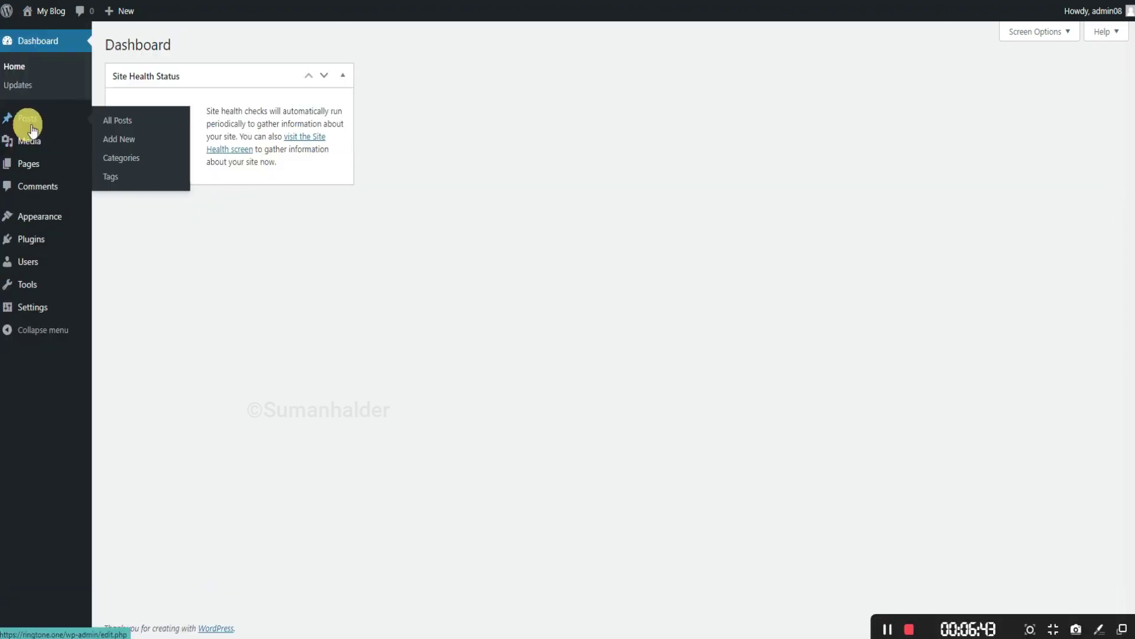
Start a new post titled 'When we strive to become better' with its two body paragraphs.
click(122, 142)
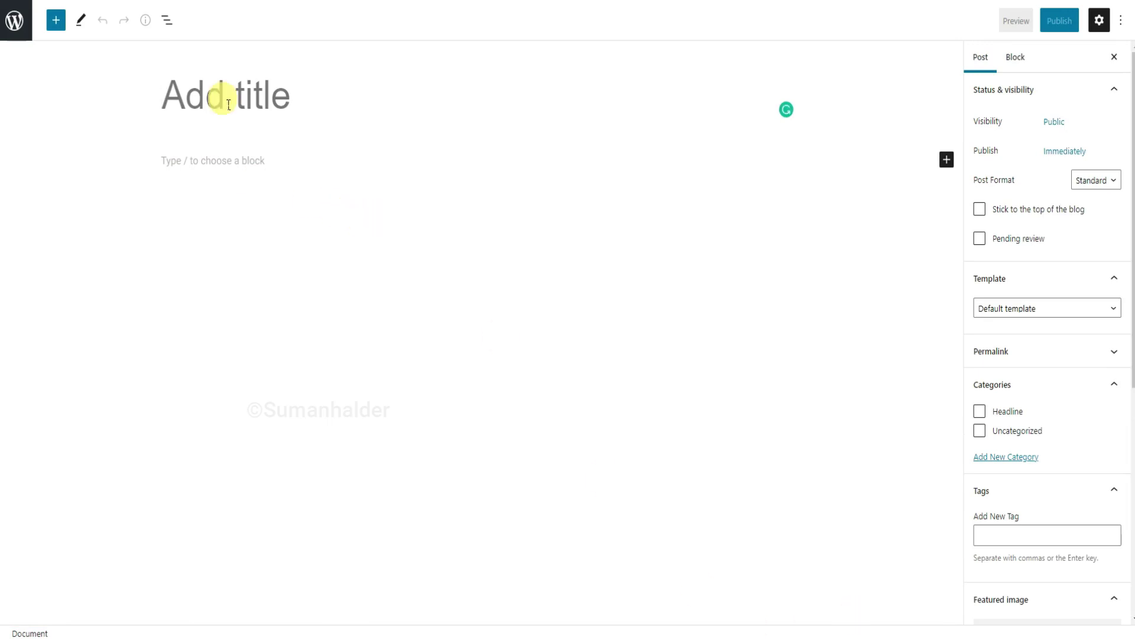
text(When we strive to become better)
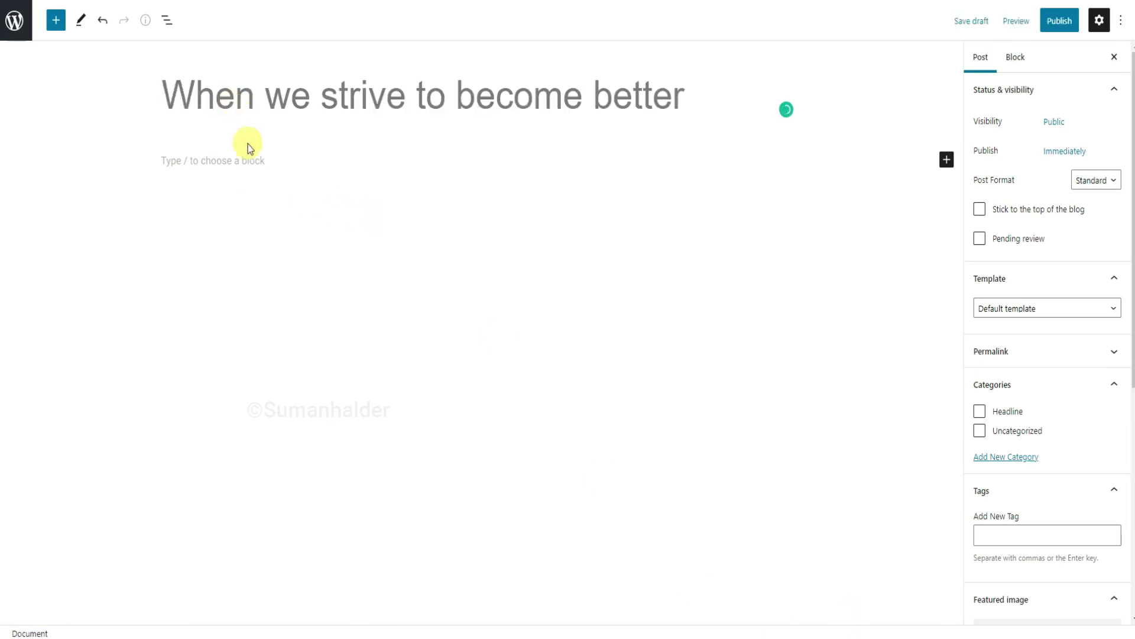
click(254, 167)
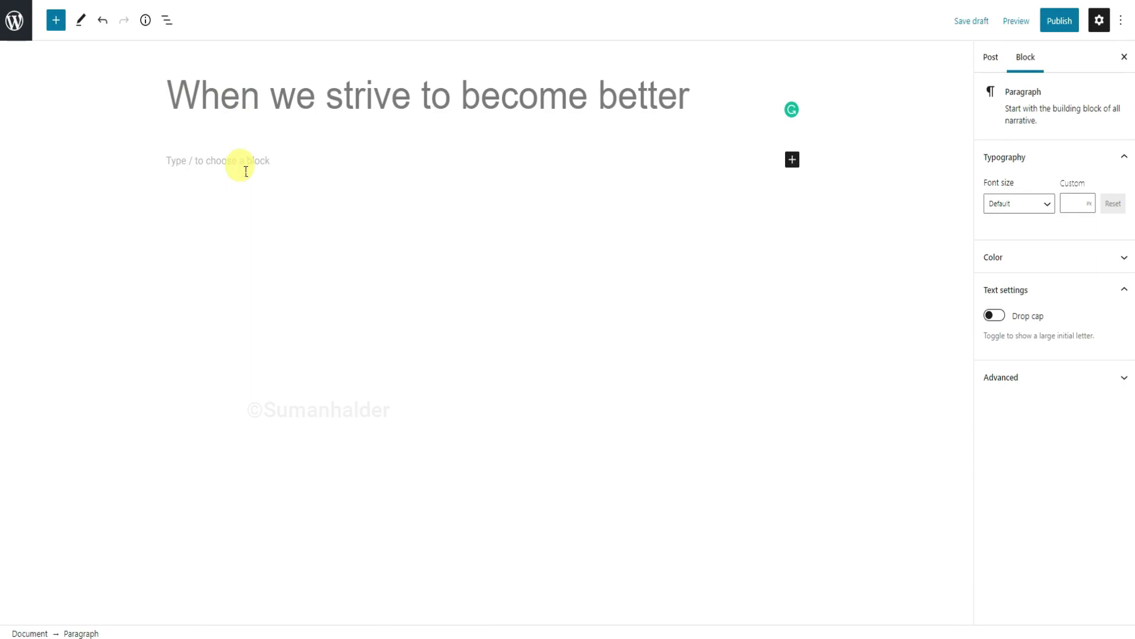
text(With many options comes many decisions, and it is easy to drown in all the many benefits of headless CMS. Graduating from a top accelerator or incubator can be as career-defining for a startup founder as an elite university diploma. The intensive programmers, which are often just a few months long, help startups refine and grow before a "pitch day" to potential investors and press. Such schemes provide mentorship, money and networking, often in exchange for equity in the company. Such schemes provide mentorship, money and networking, often in exchange for equity in the company. Graduating from a top accelerator or incubator can be as career-defining for a startup founder as an elite university diploma. The intensive programmers, which are often just a few months long, help startups refine and grow before a "pitch day" to potential investors and press.)
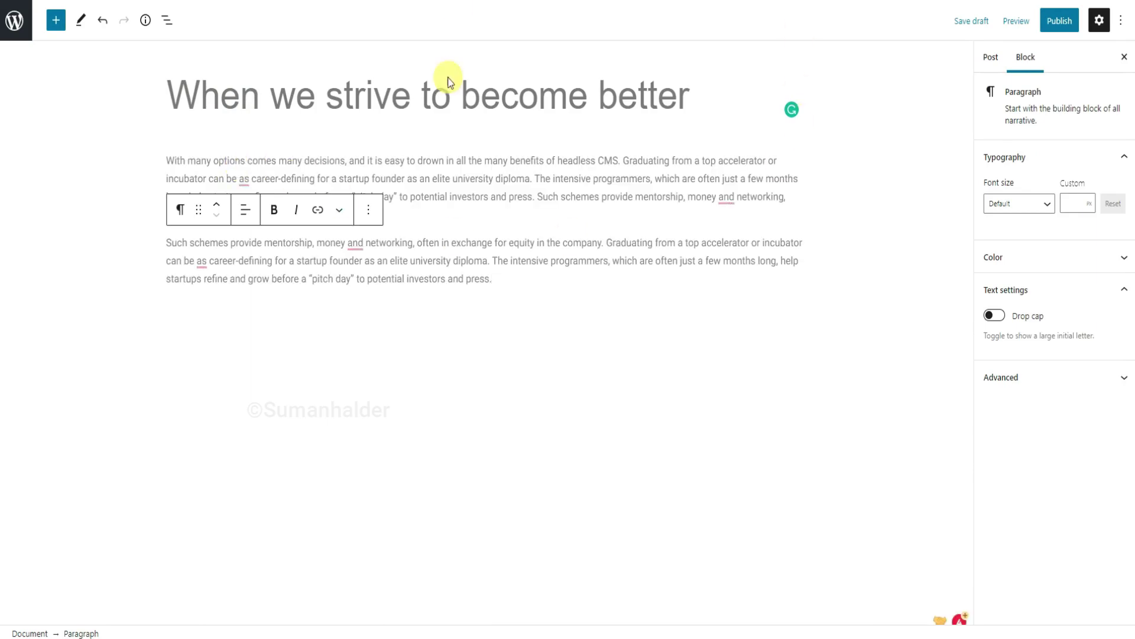
Tick the Headline category in the post settings.
click(991, 60)
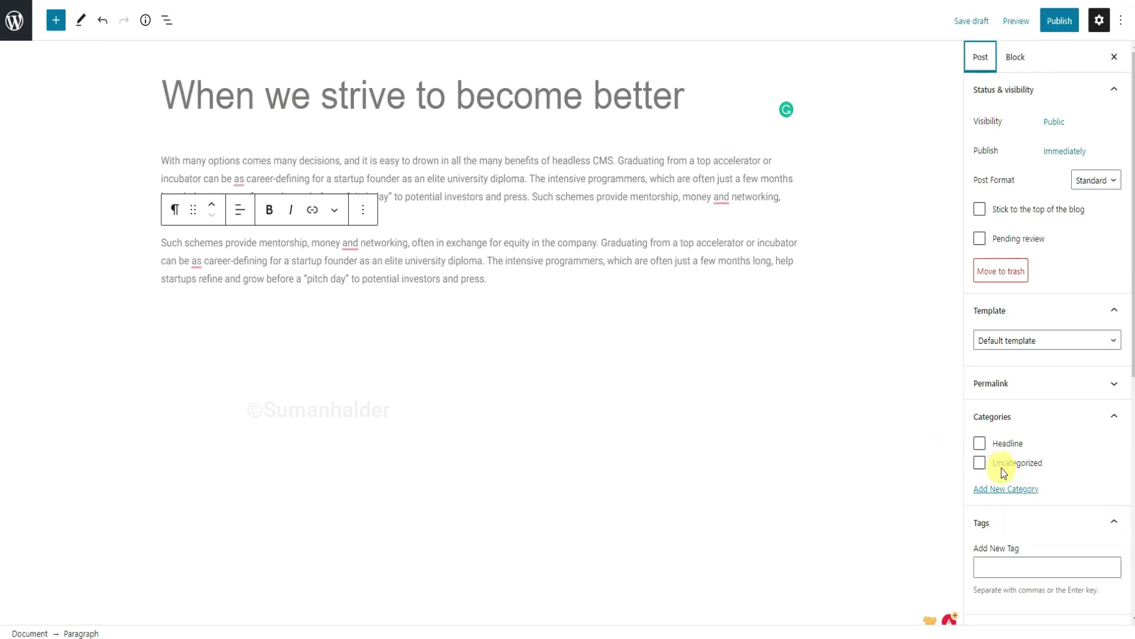
click(982, 445)
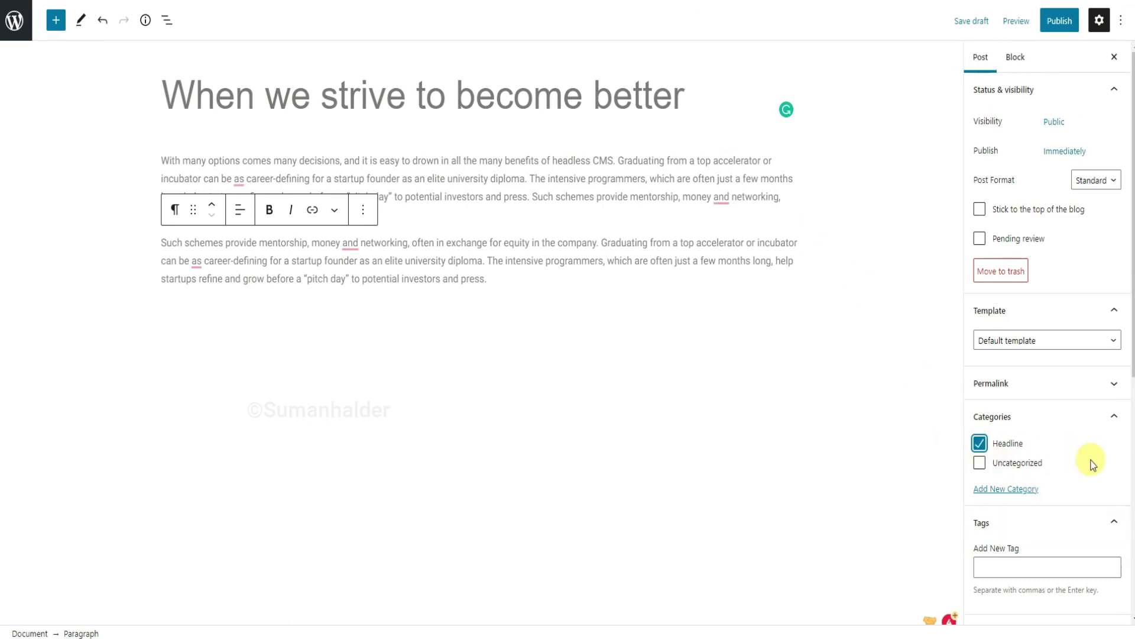
scroll(1091, 465, down, 5)
Upload the mountain lake photo post1-min.png and set it as the featured image.
click(1046, 424)
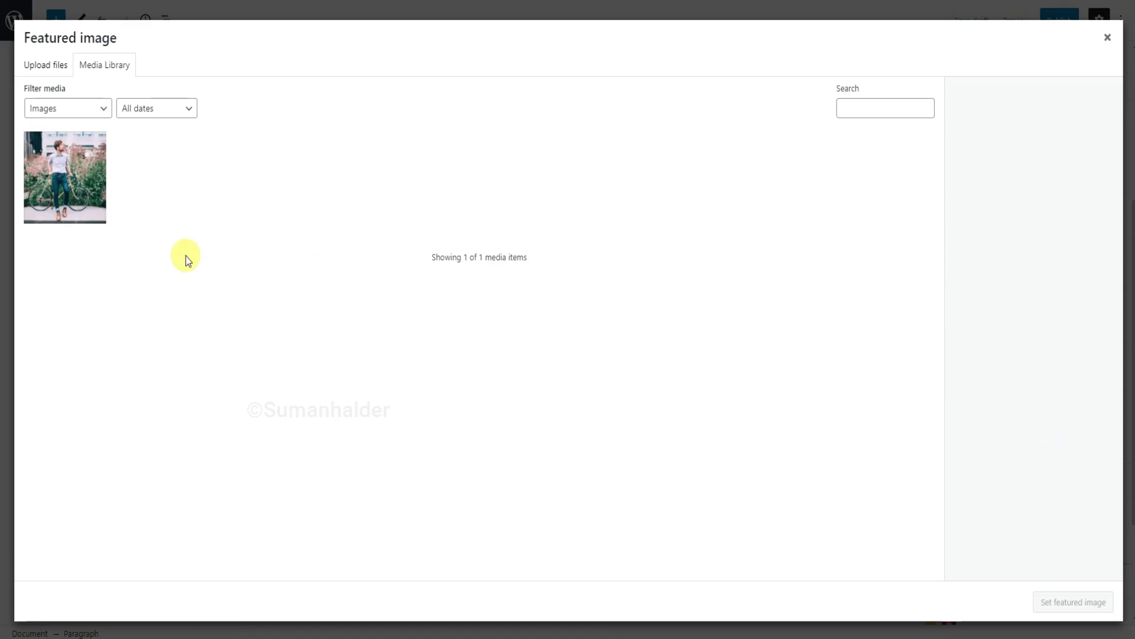
click(50, 72)
click(597, 310)
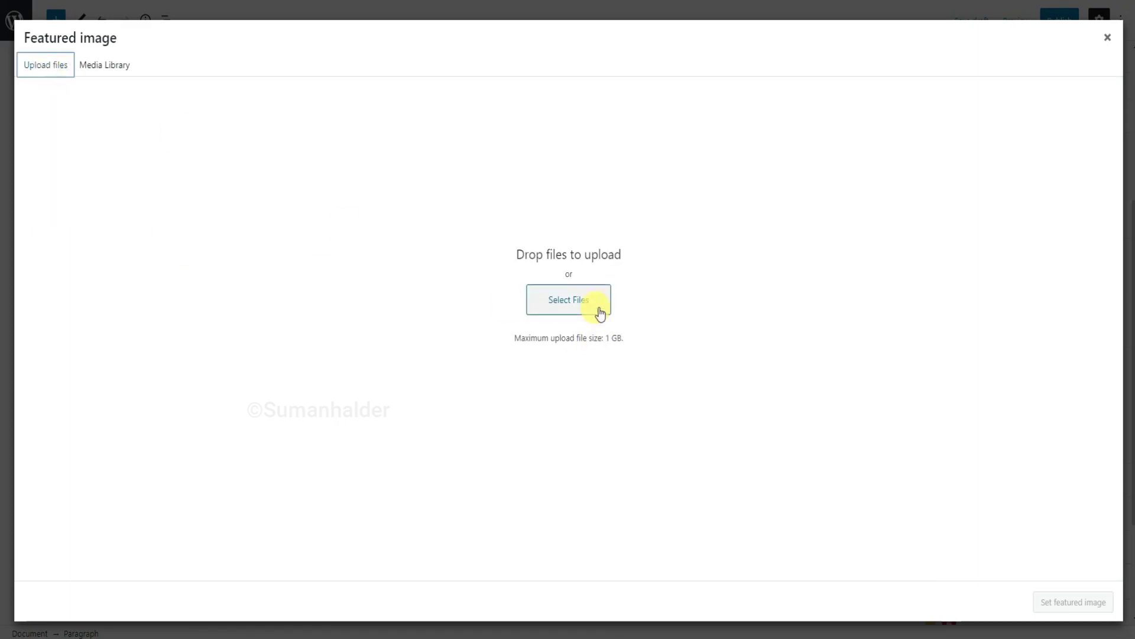
click(140, 114)
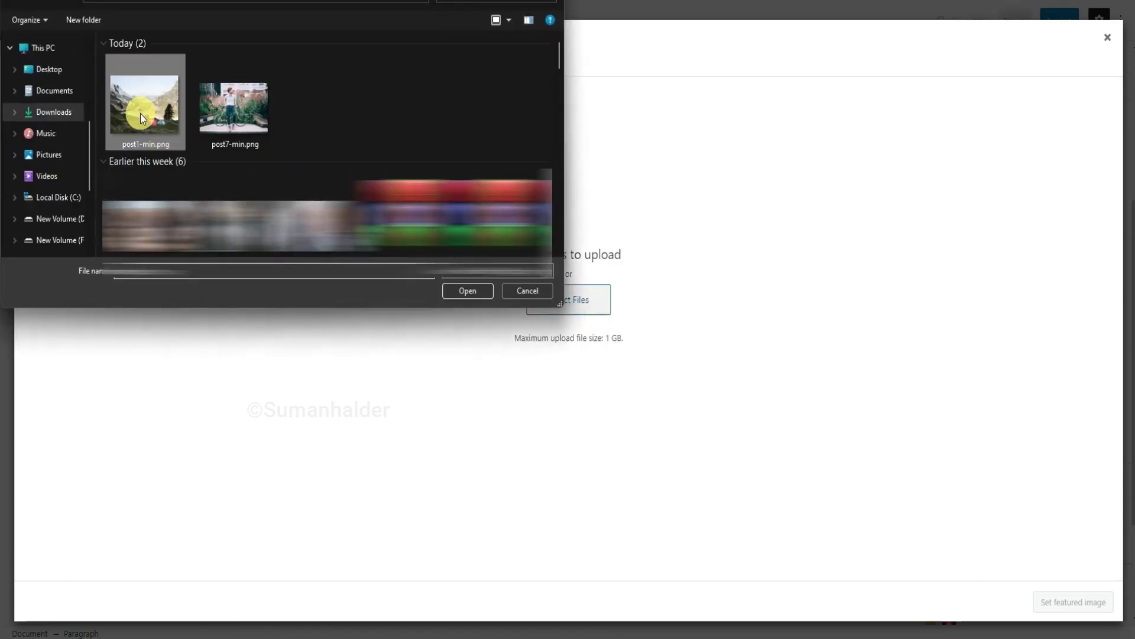
click(482, 294)
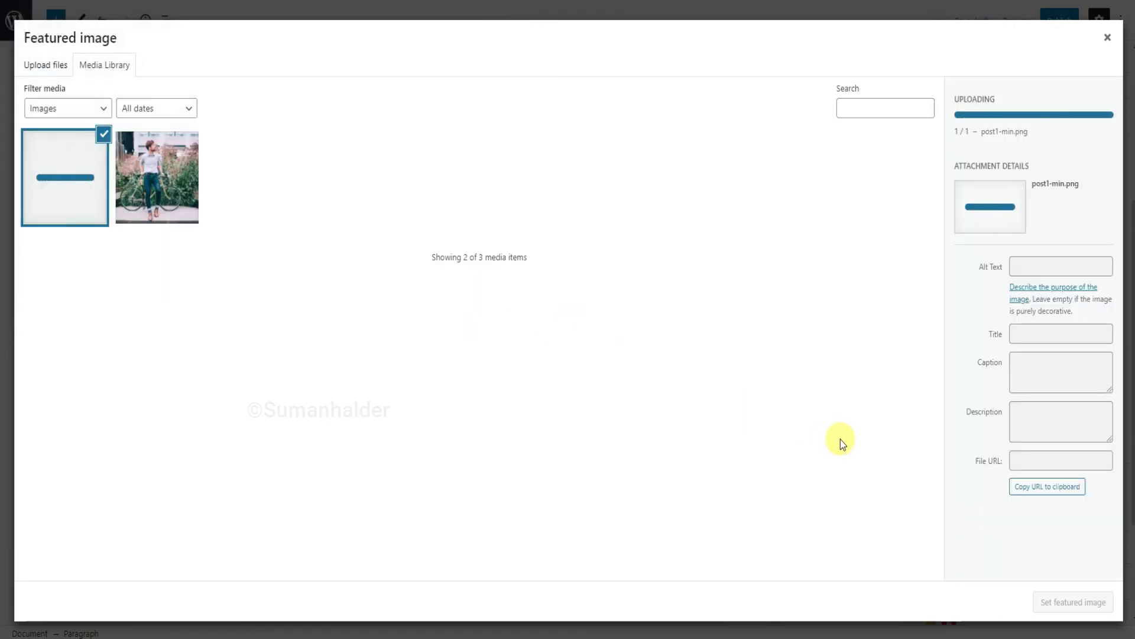
click(1083, 601)
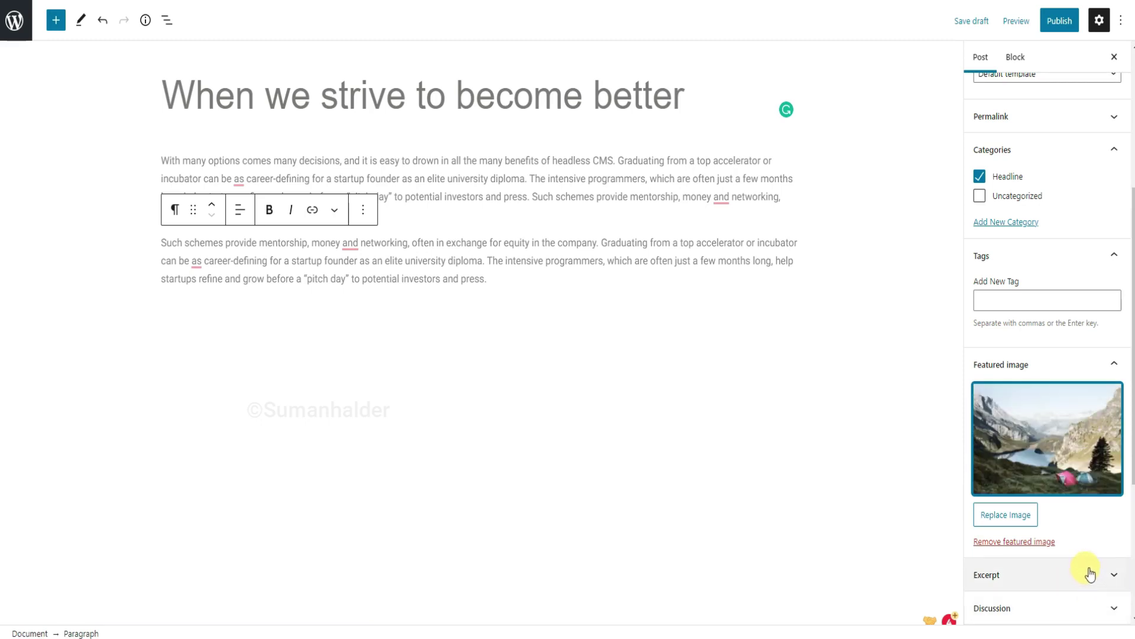
Publish the post, return to All Posts, and open the live site in a new tab.
click(1071, 24)
click(1020, 22)
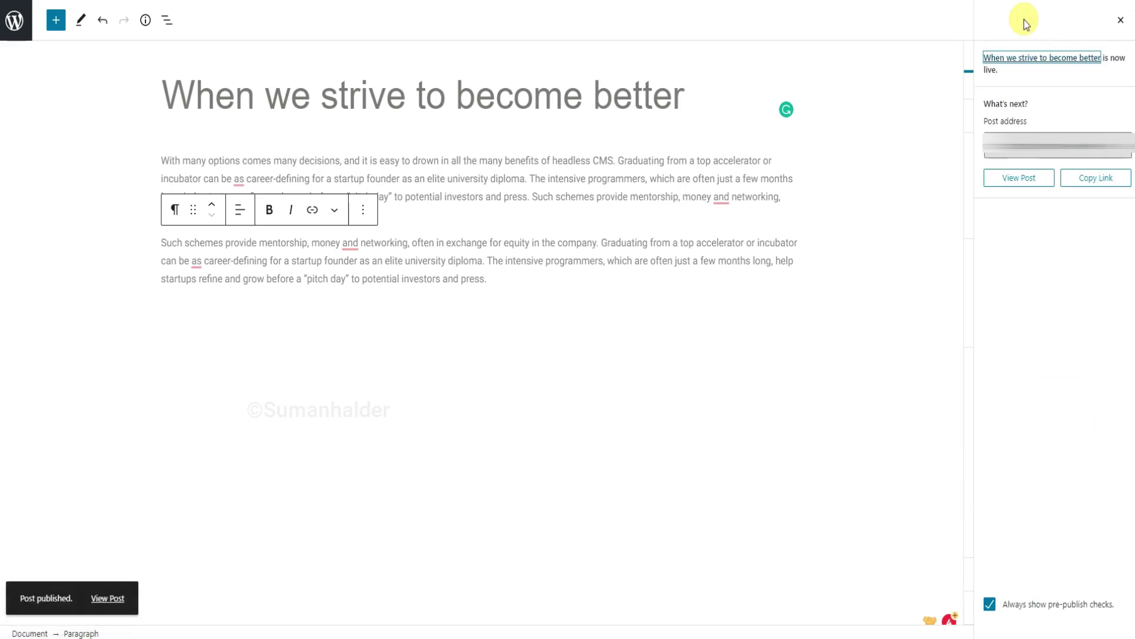
click(1124, 22)
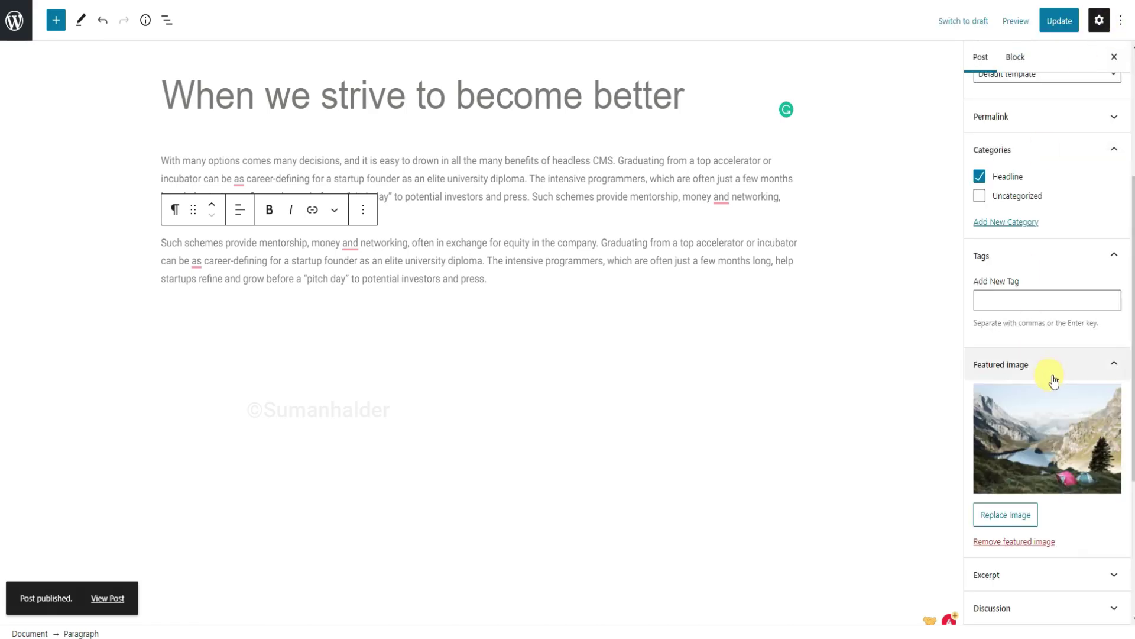
click(18, 24)
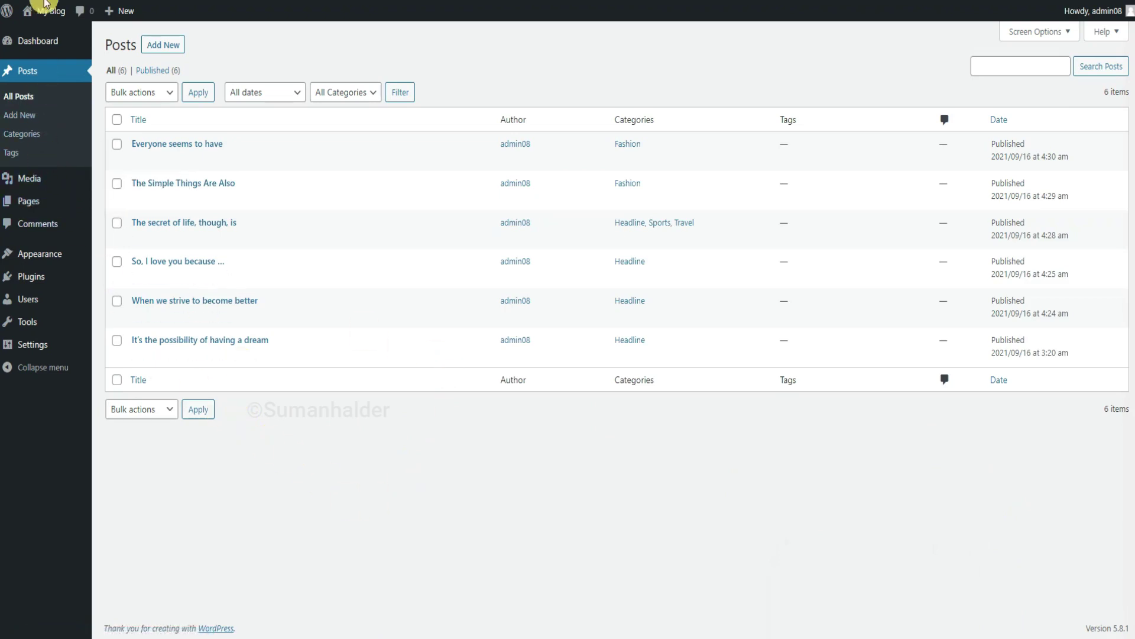
right_click(47, 29)
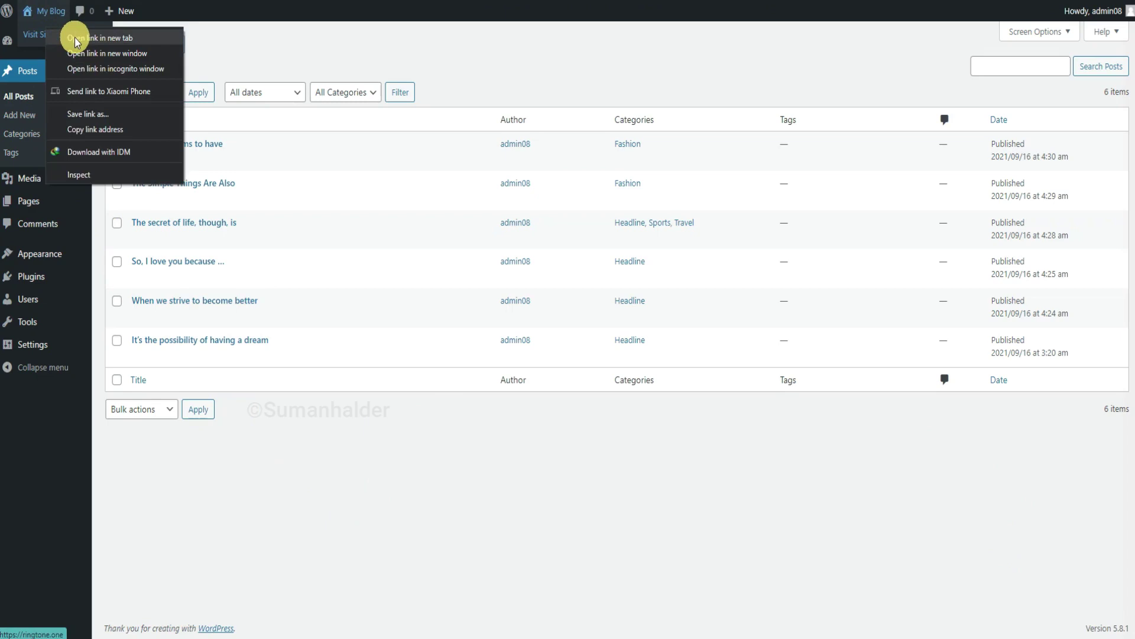
click(75, 39)
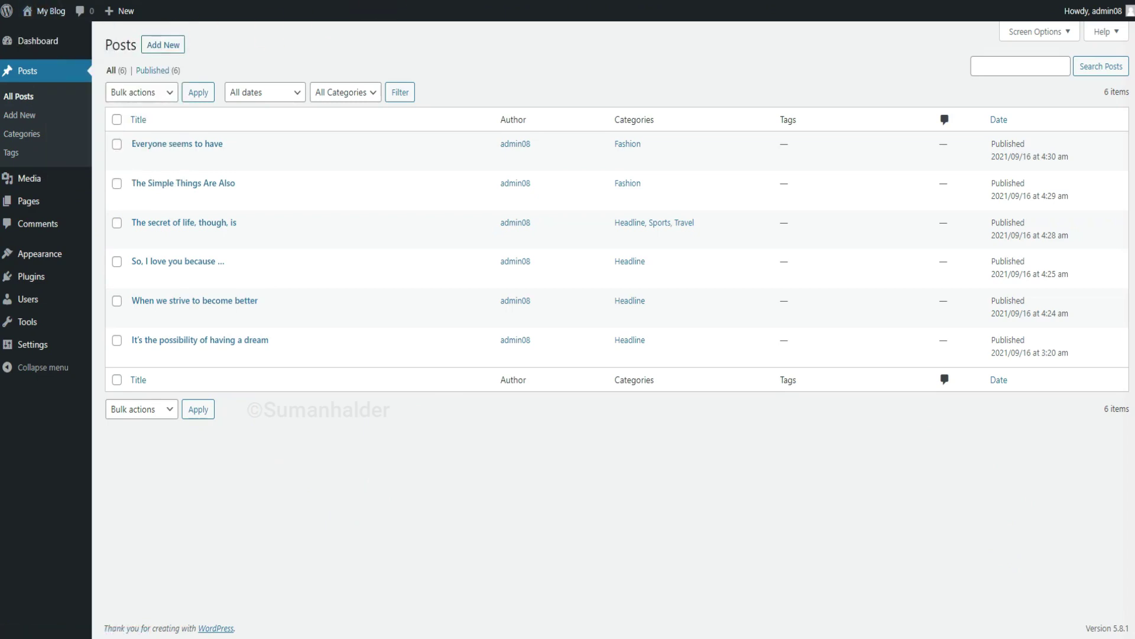
key(ctrl+Tab)
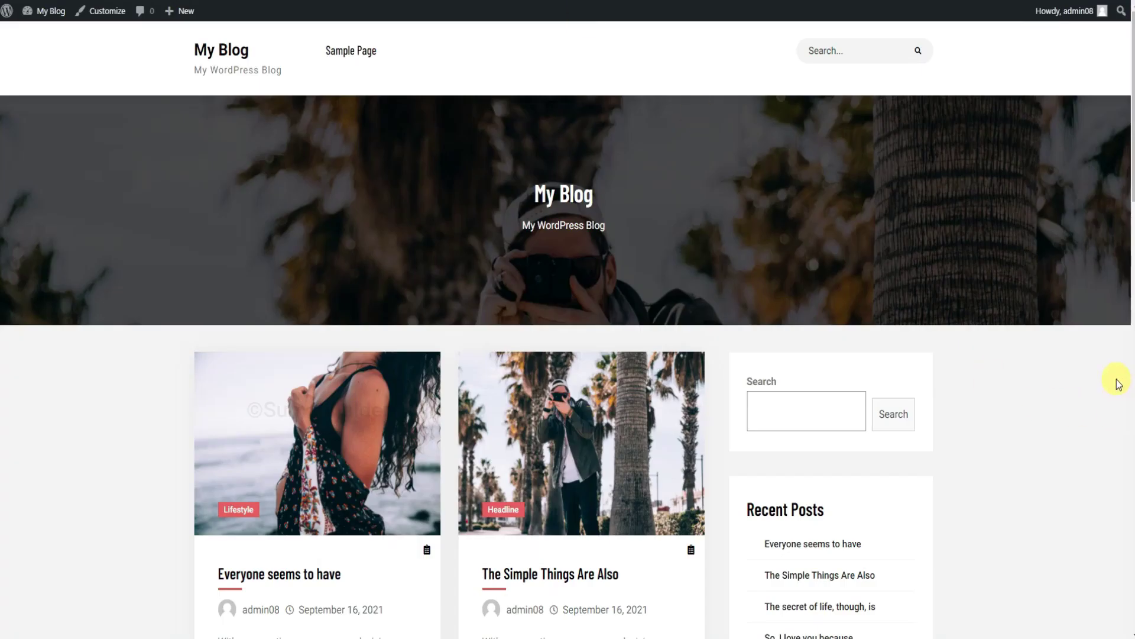
scroll(1118, 383, down, 6)
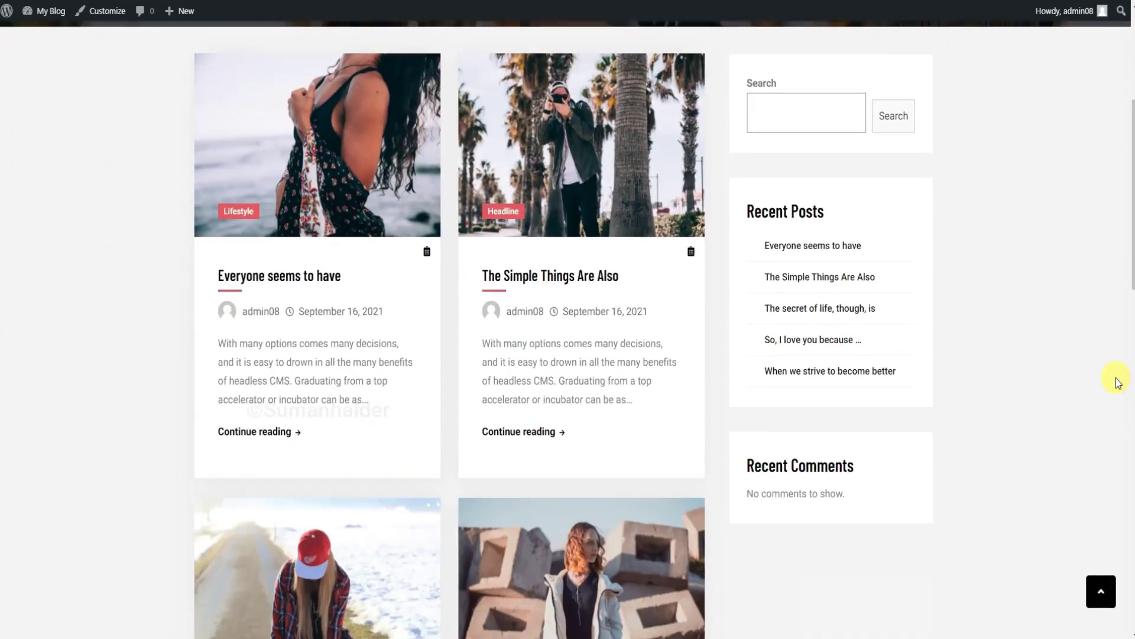
scroll(1117, 383, down, 10)
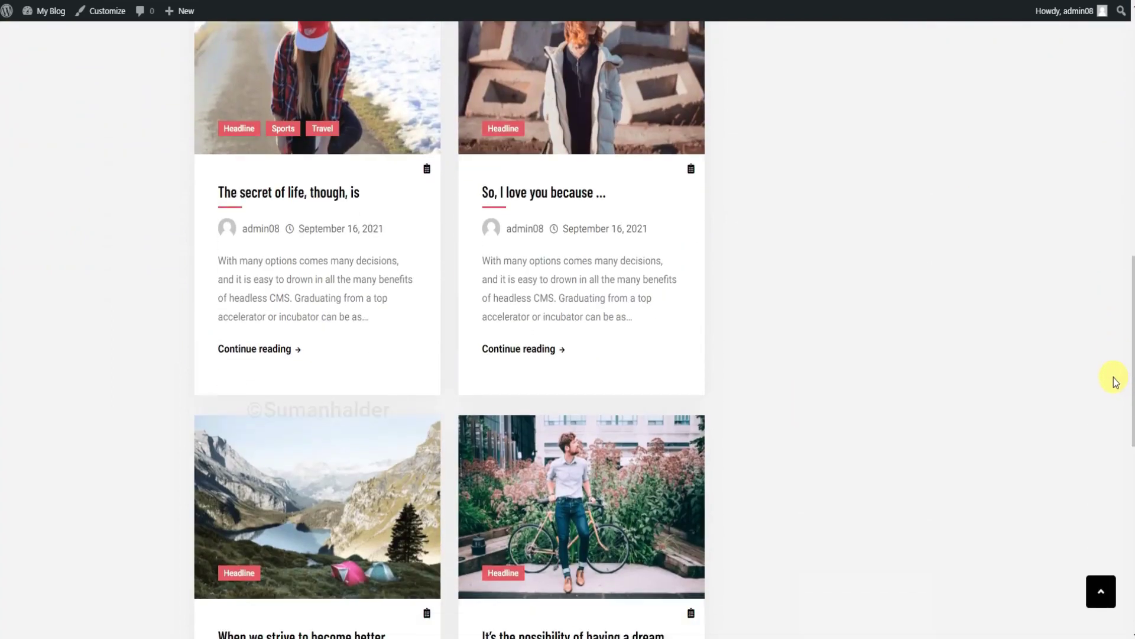
scroll(1114, 381, down, 6)
scroll(1114, 381, up, 3)
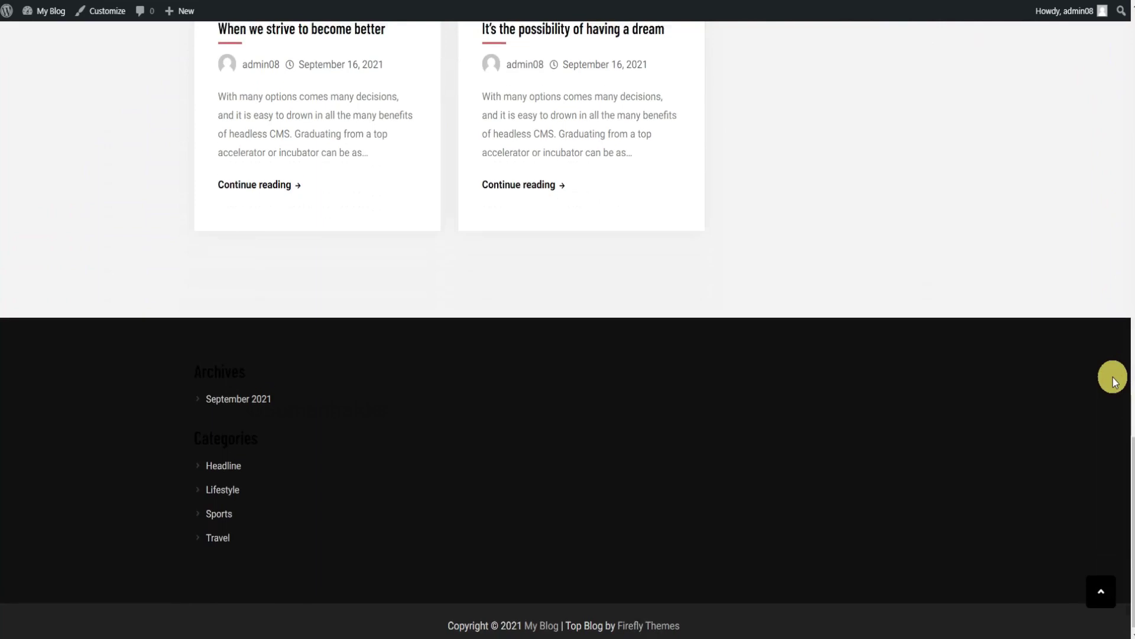
scroll(1113, 378, down, 3)
scroll(1113, 378, up, 5)
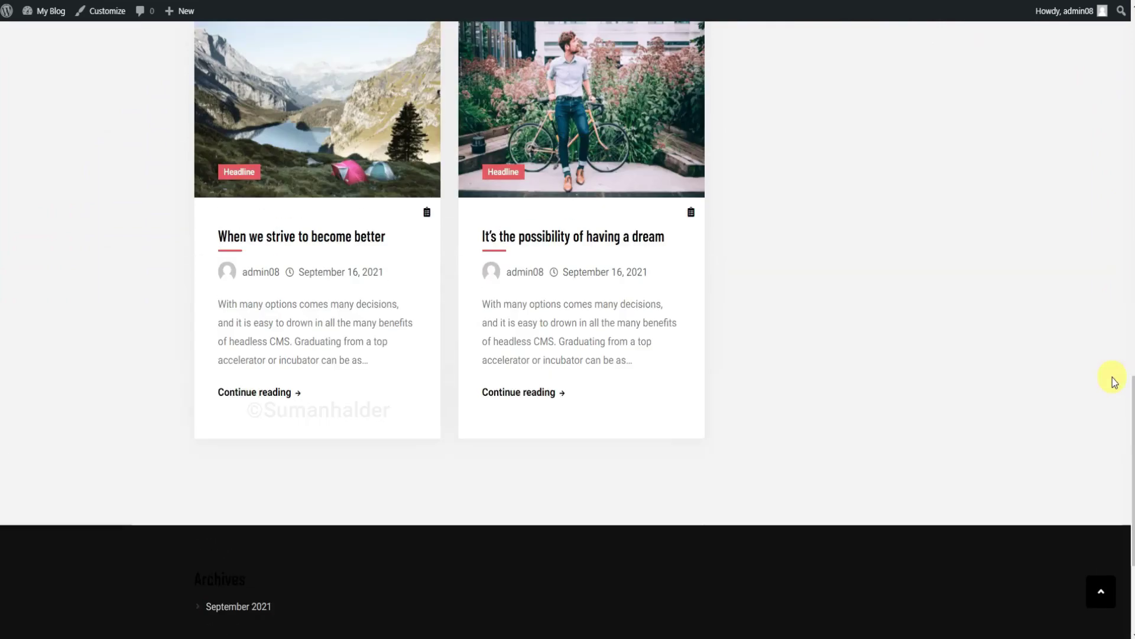
scroll(1112, 378, up, 10)
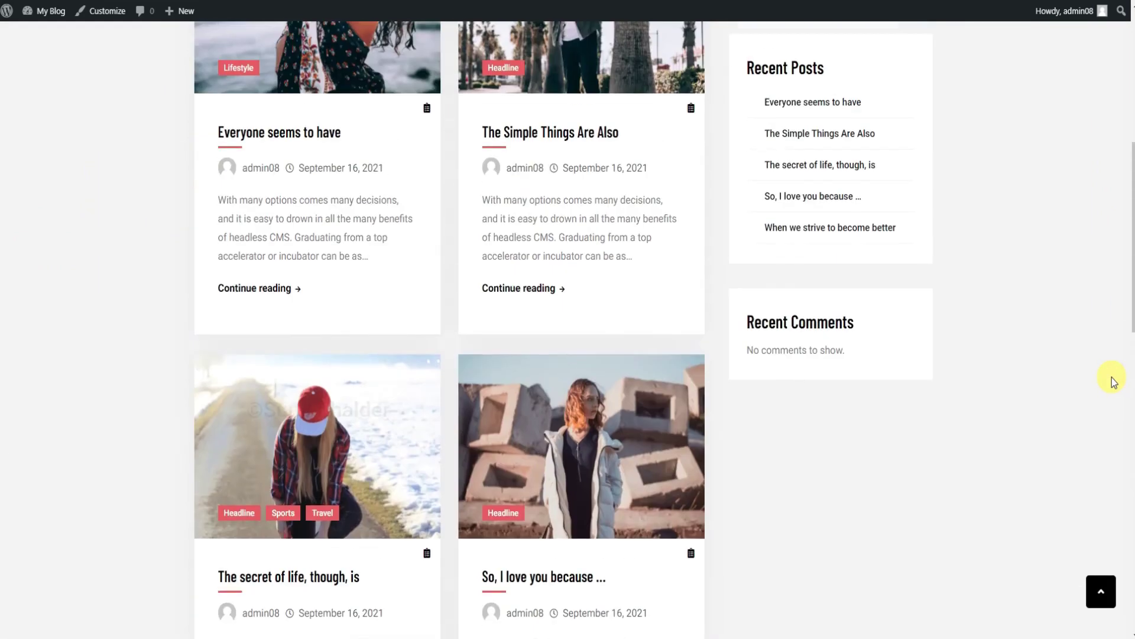
scroll(1112, 377, down, 12)
scroll(1112, 377, up, 8)
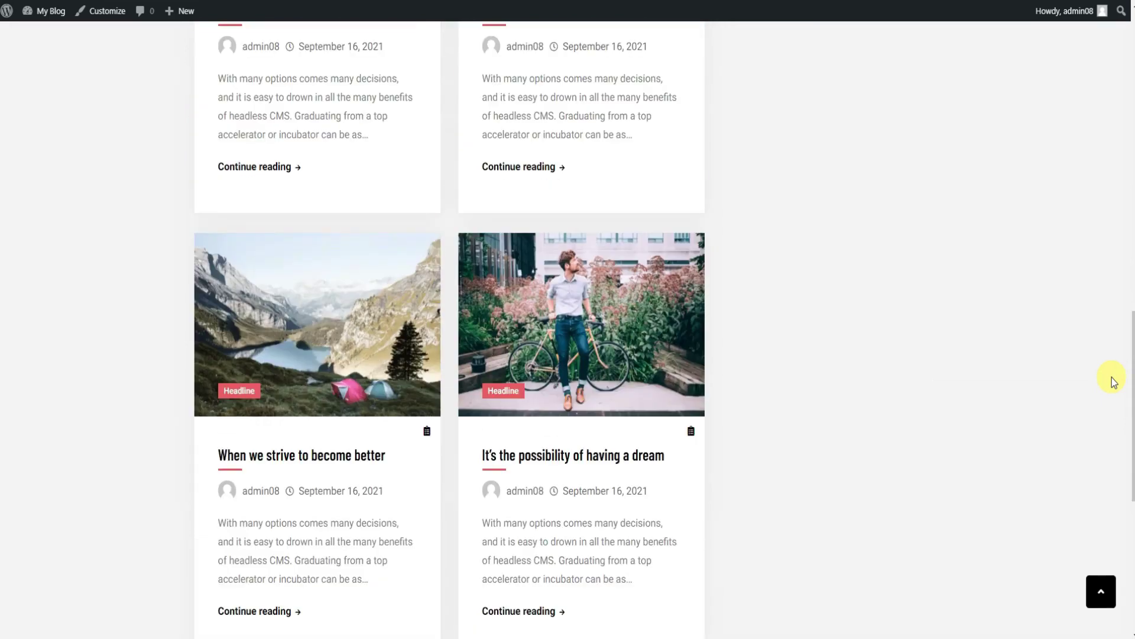
scroll(1112, 378, up, 12)
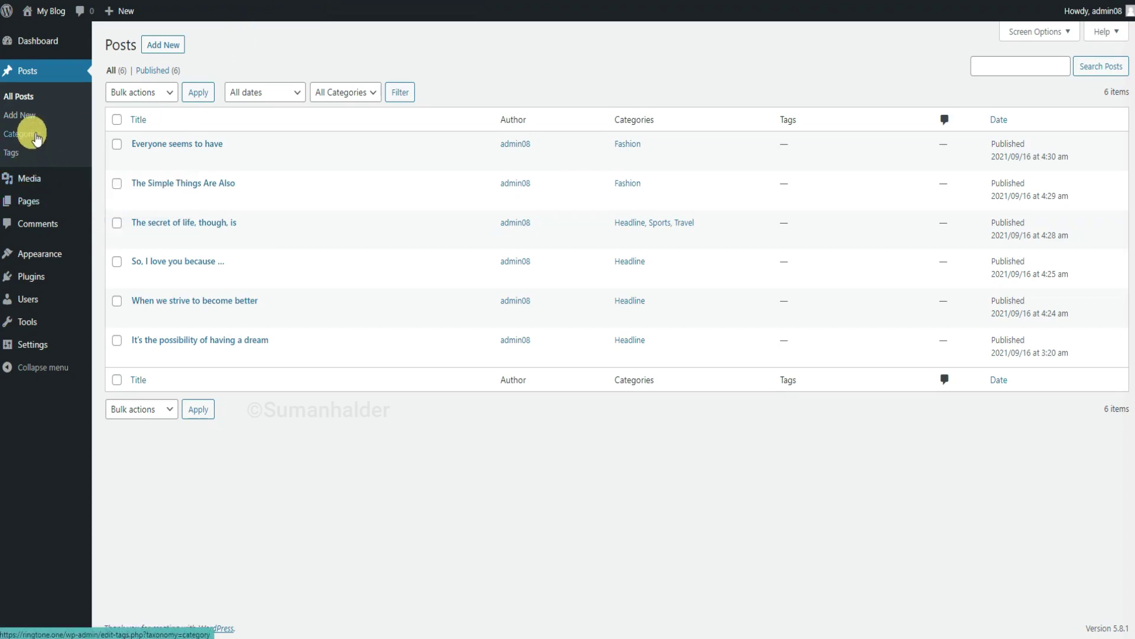
In the Customizer's Header Options, enter 'Creative WordPress Blog Theme !!' as top-bar text and publish.
mouse_move(54, 254)
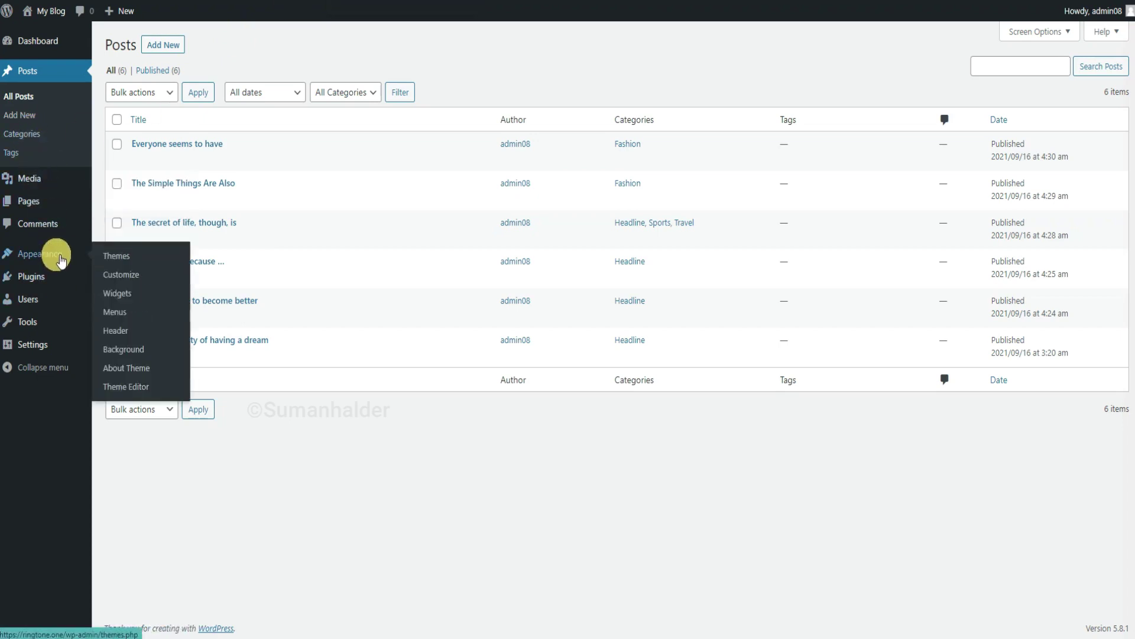
click(131, 277)
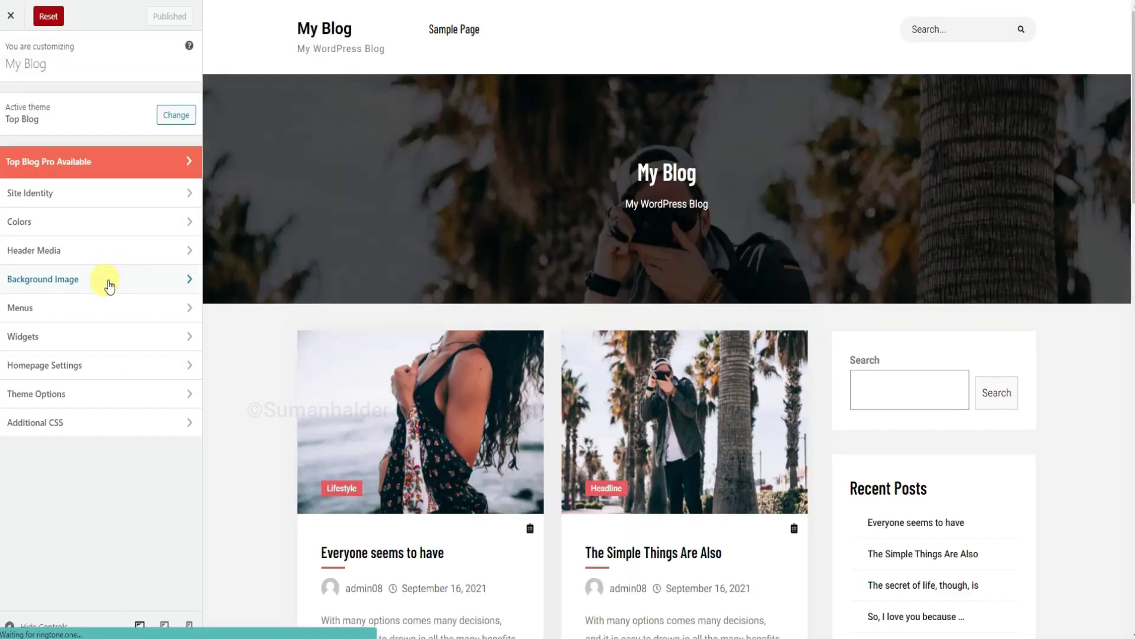
click(89, 393)
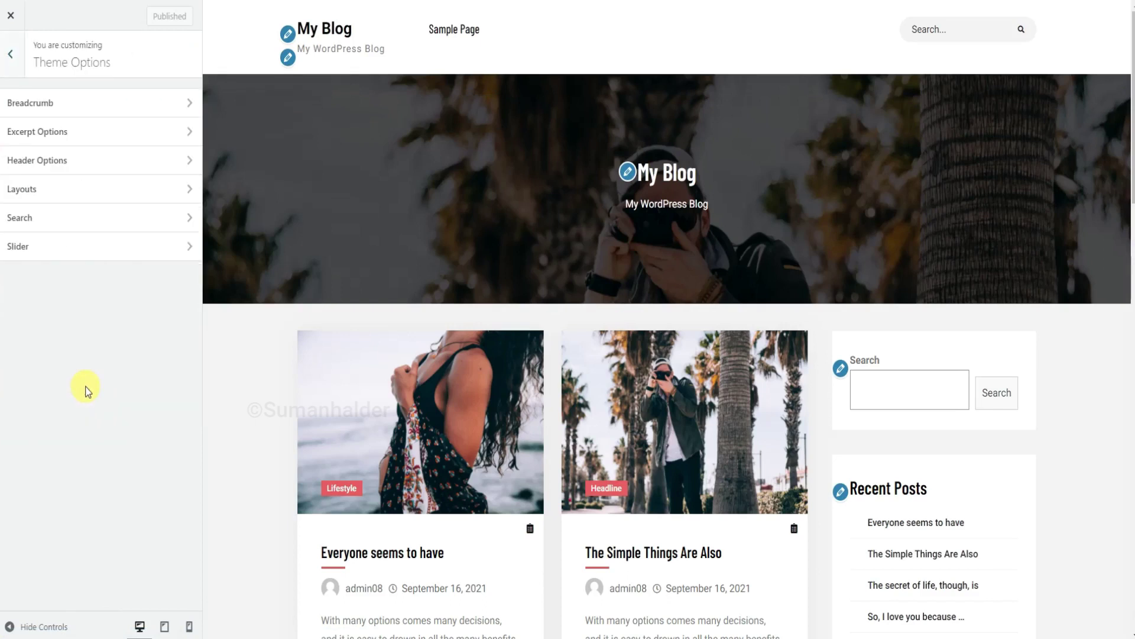
click(106, 160)
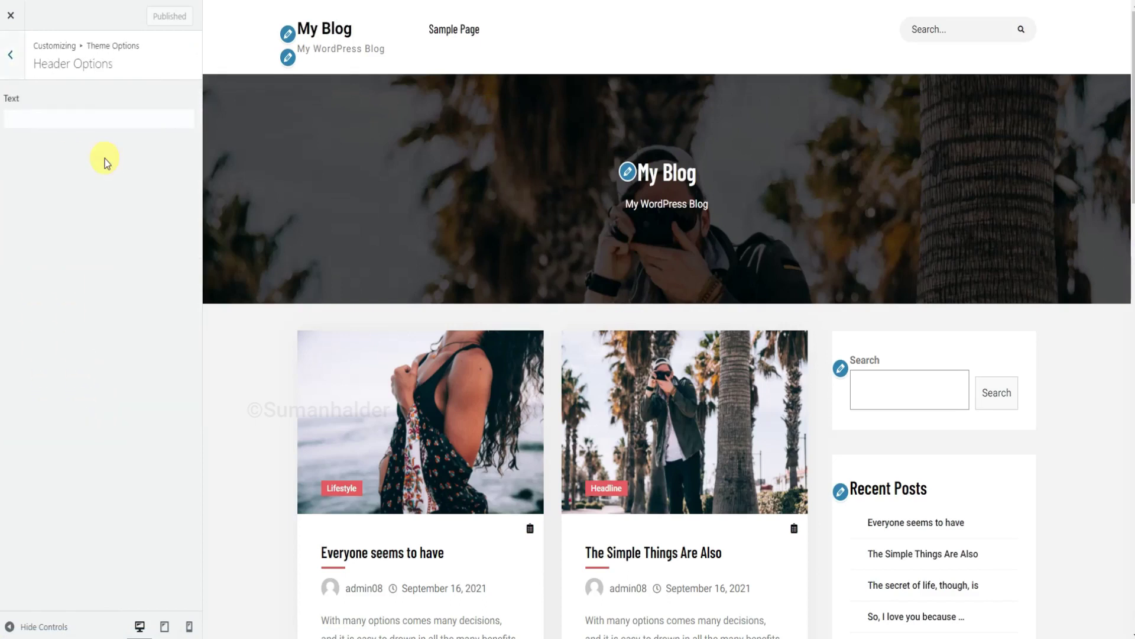
click(65, 119)
text(Creative WordPress Blog Theme !!)
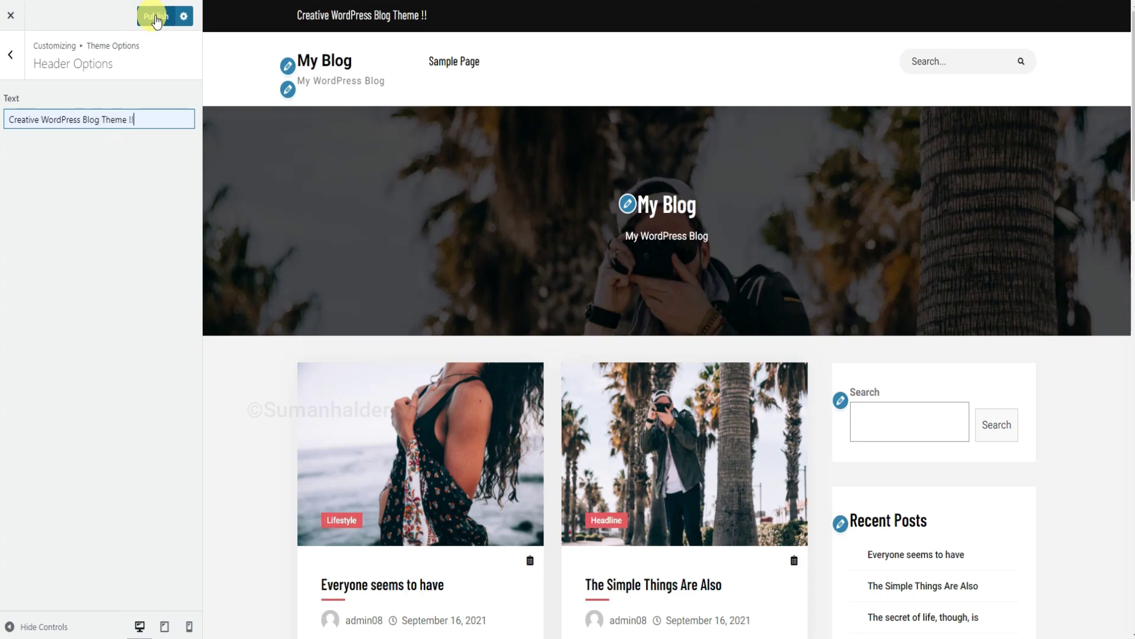
click(155, 20)
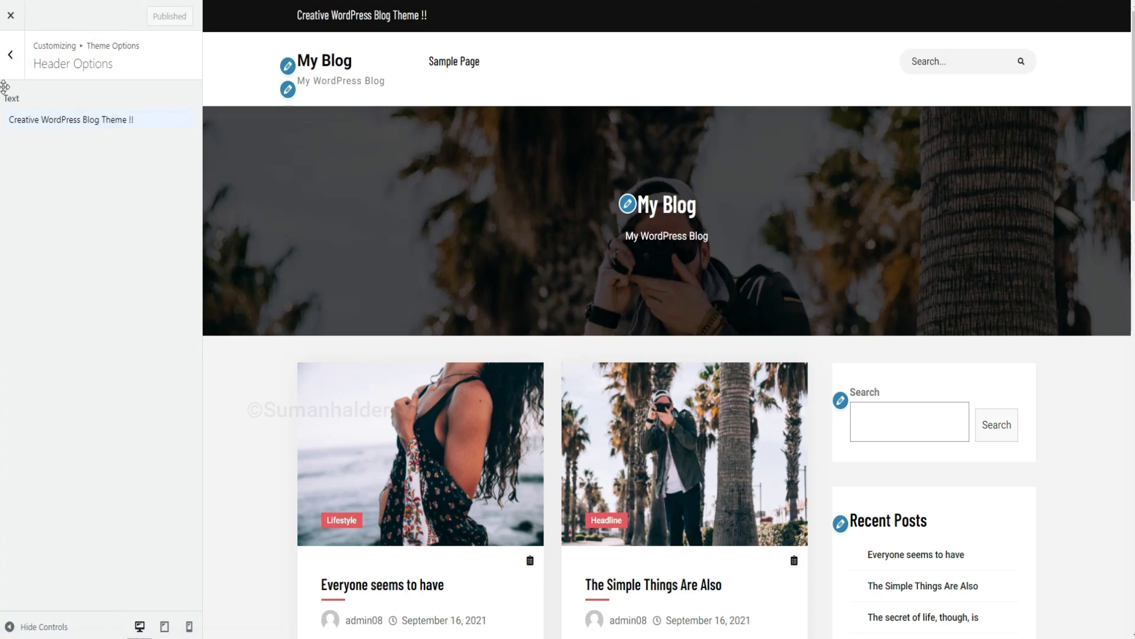
click(14, 54)
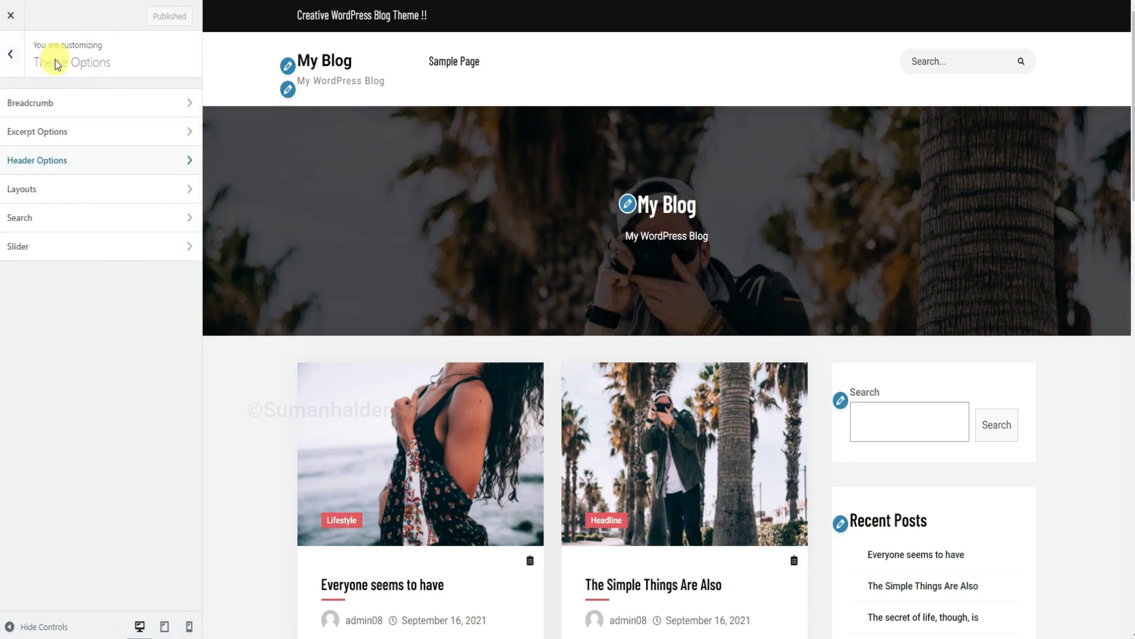
Show the slider on Homepage / Frontpage with 'It's the possibility of having a dream' and 'So, I love you because ...' as slides, then publish.
click(57, 253)
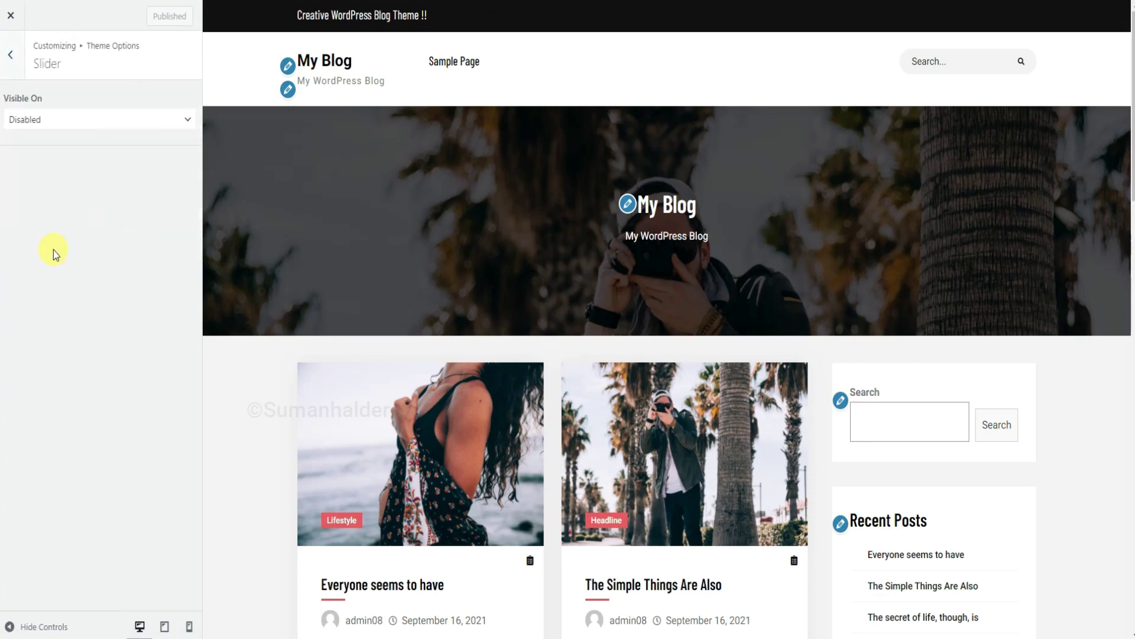
click(75, 120)
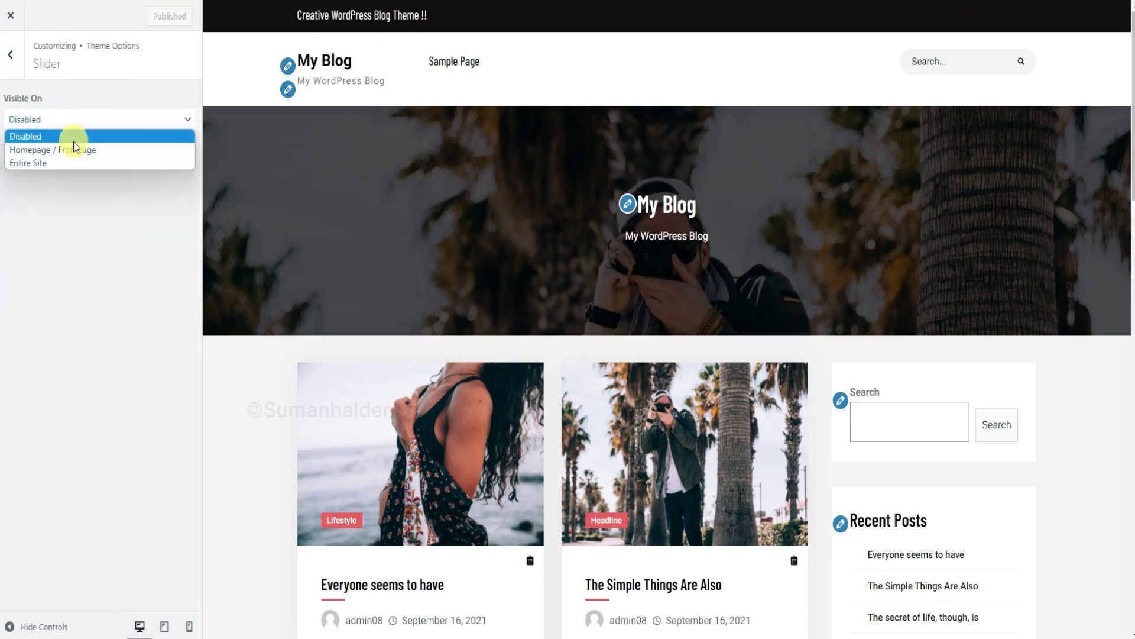
click(74, 151)
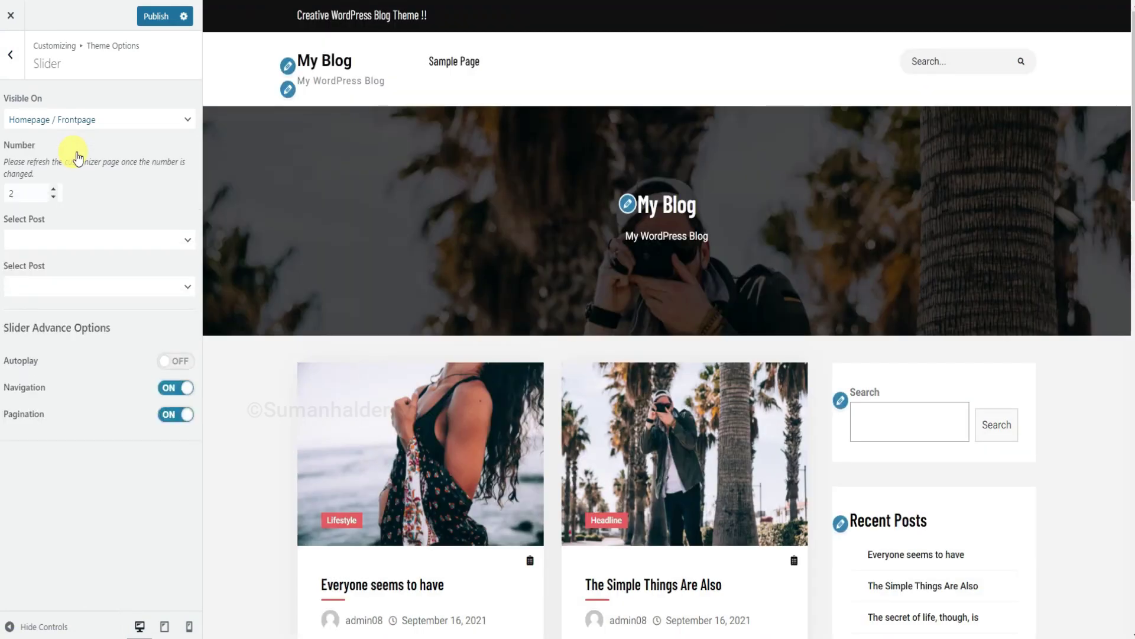
click(54, 244)
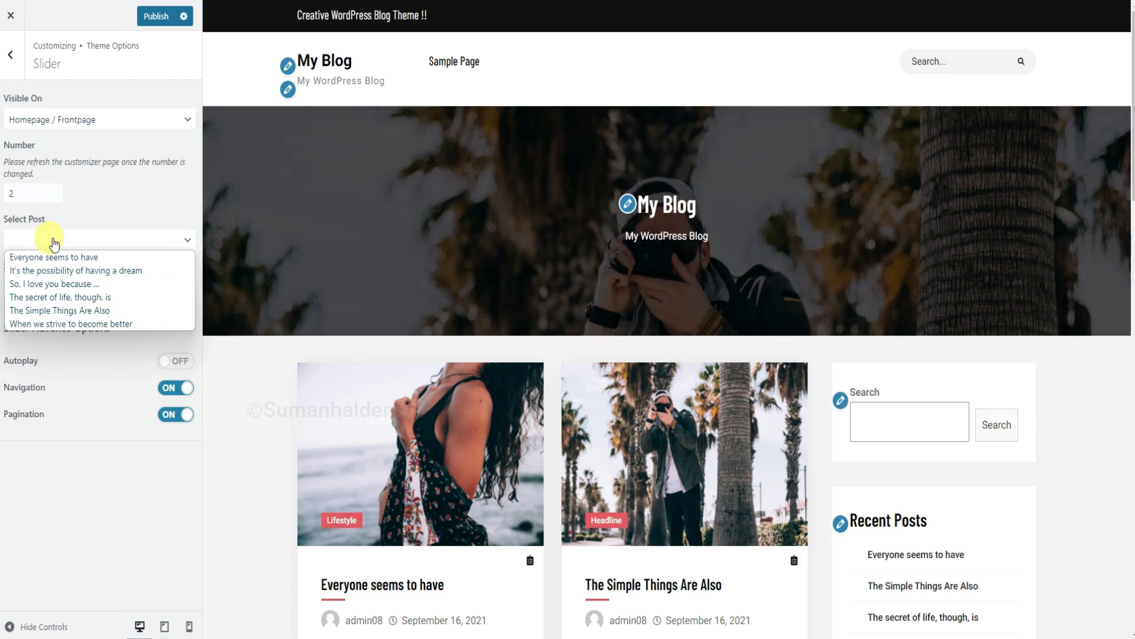
click(57, 271)
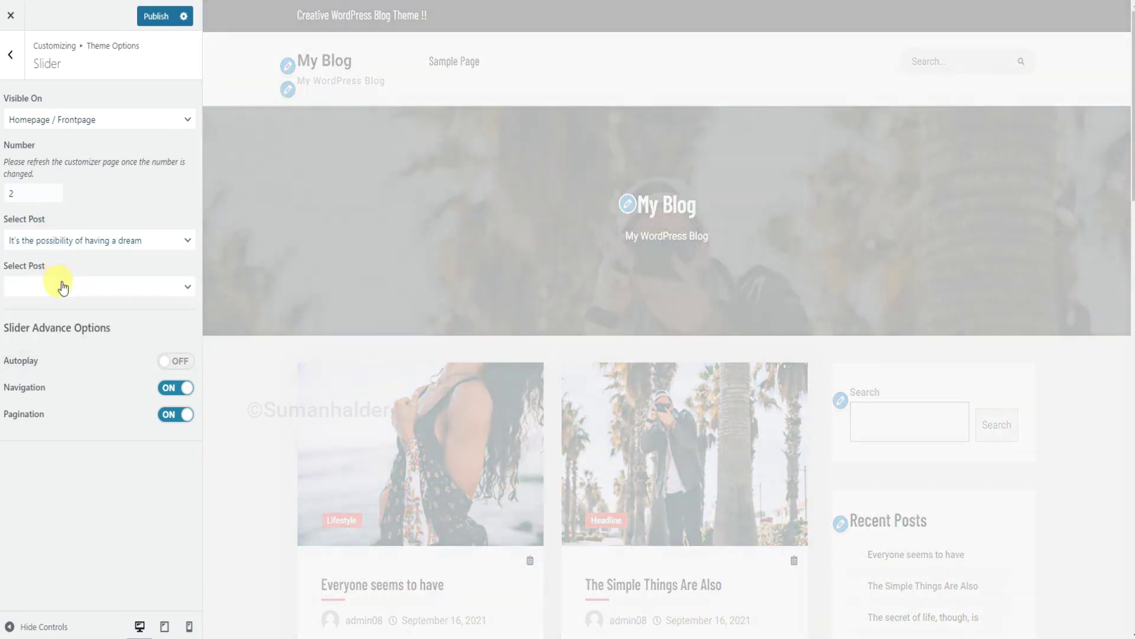
click(61, 286)
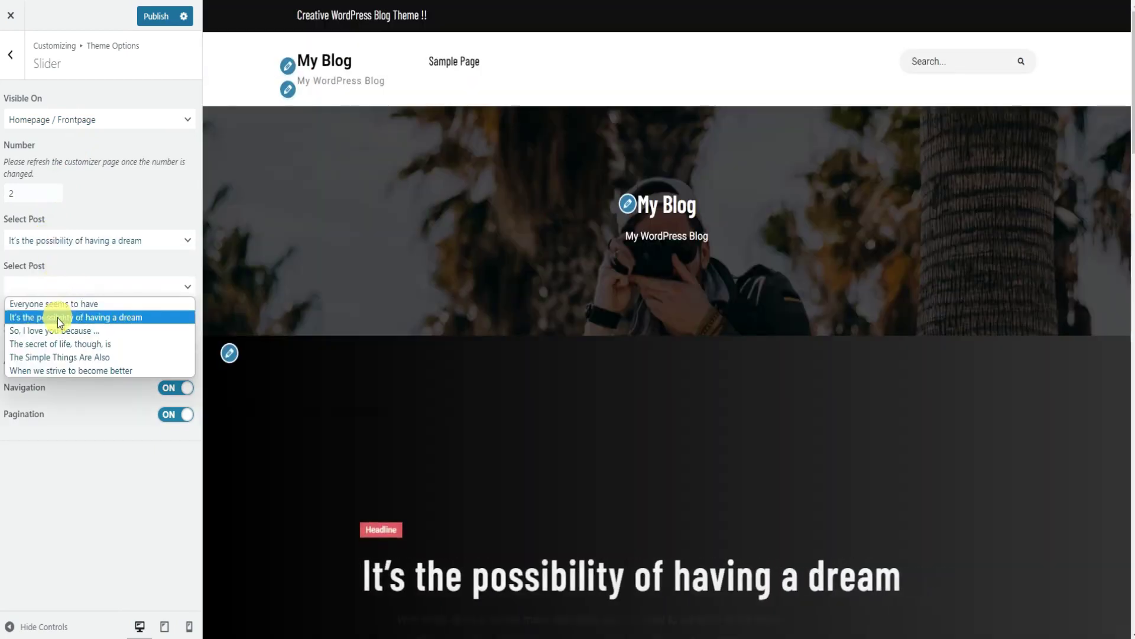
click(59, 333)
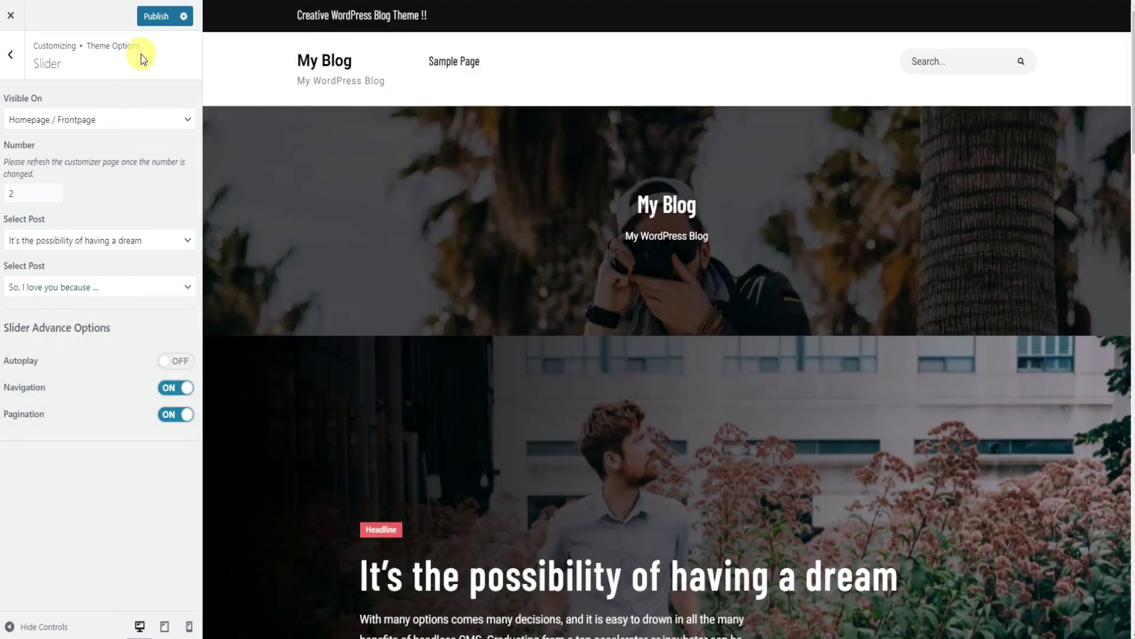
click(153, 20)
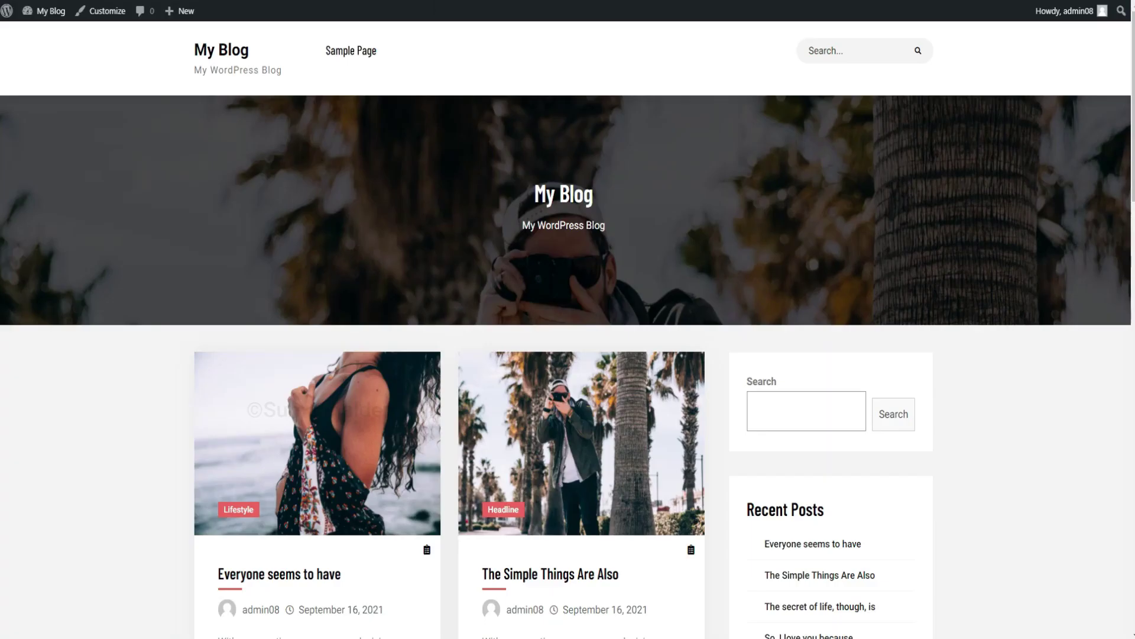
Reload the live front page and scroll to check the new top bar and post slider.
key(F5)
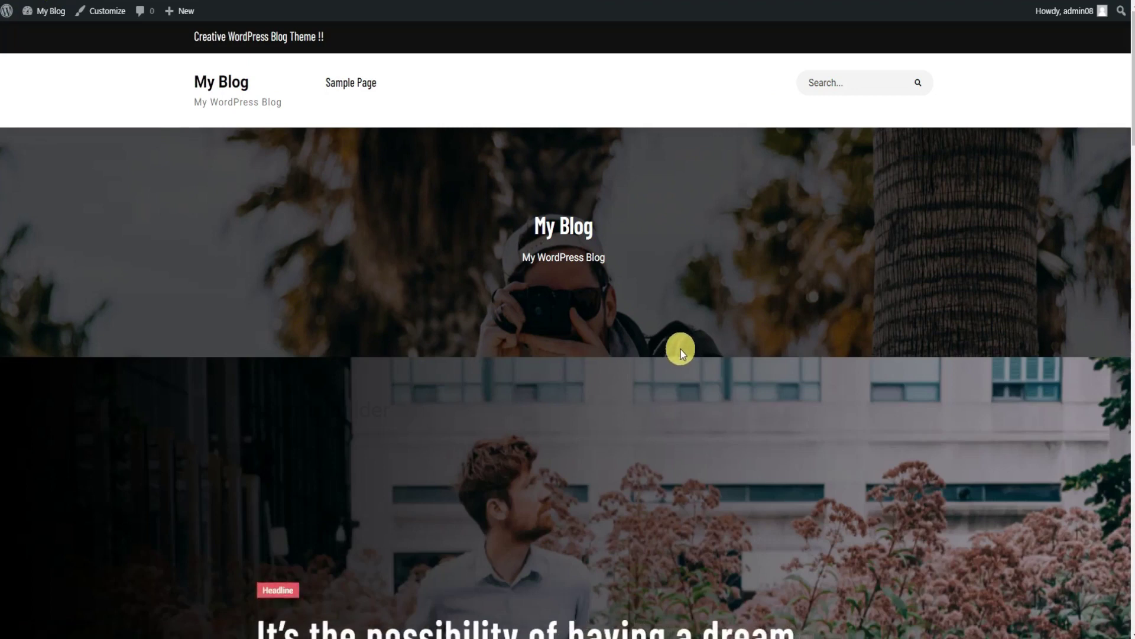
scroll(680, 349, down, 3)
scroll(680, 349, up, 3)
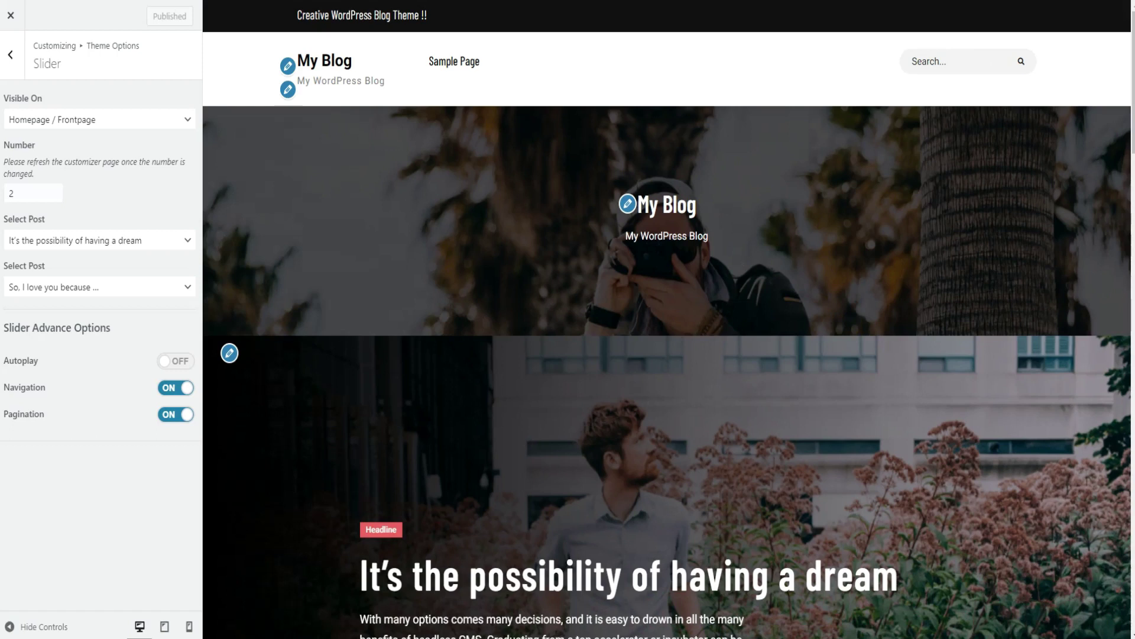
Set Header Media's Visible On option to Disabled, publish, and close the Customizer.
click(12, 59)
click(11, 59)
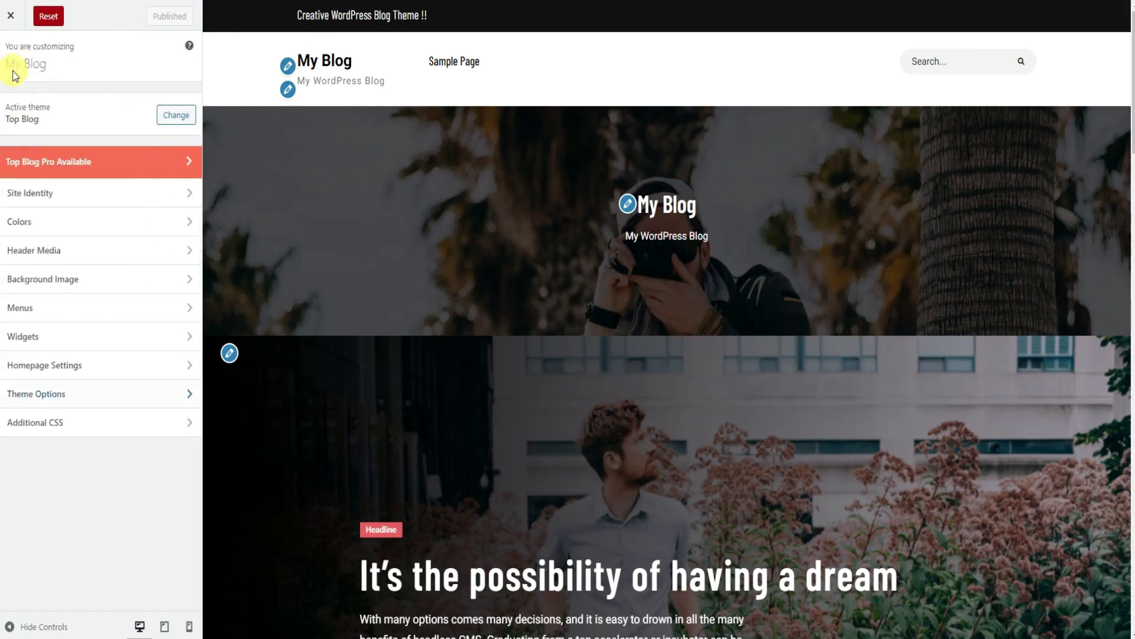
click(62, 252)
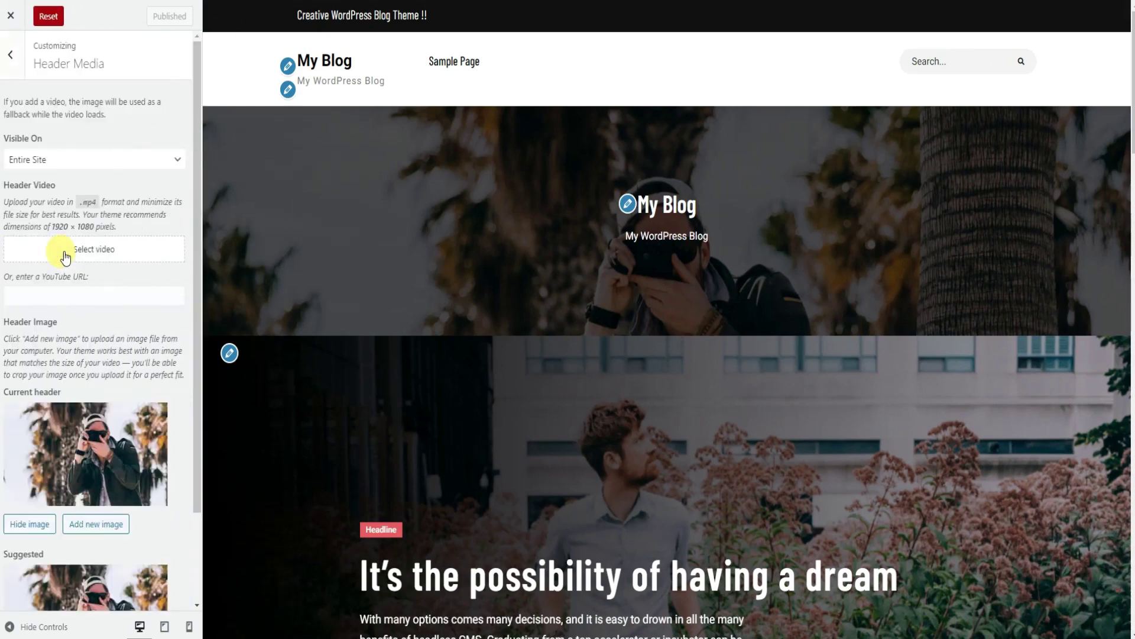
click(110, 171)
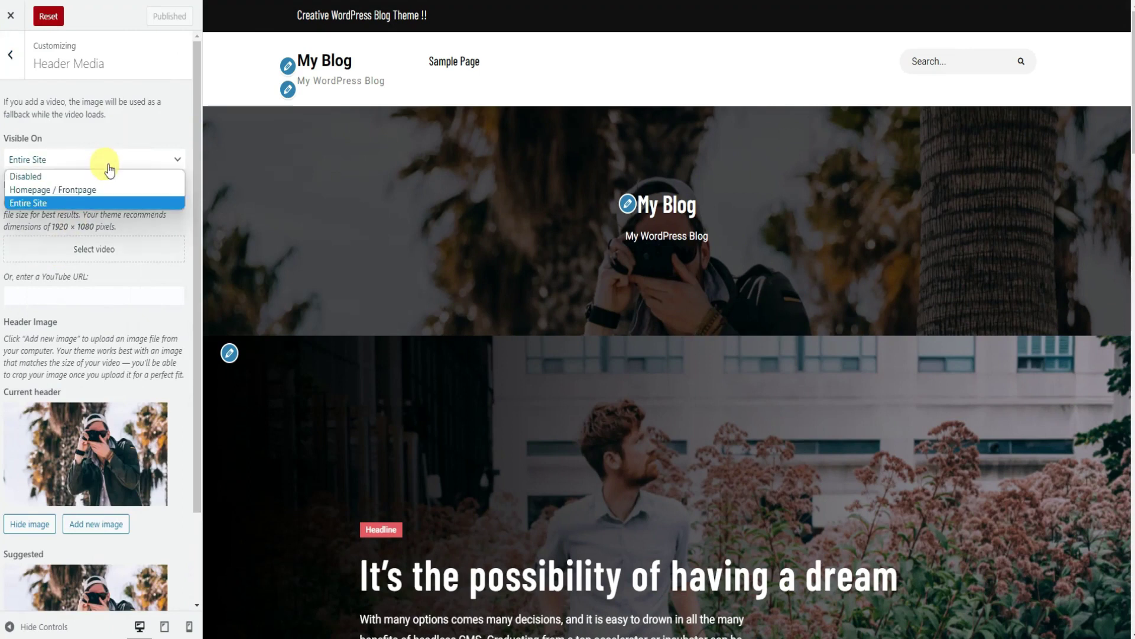
click(76, 172)
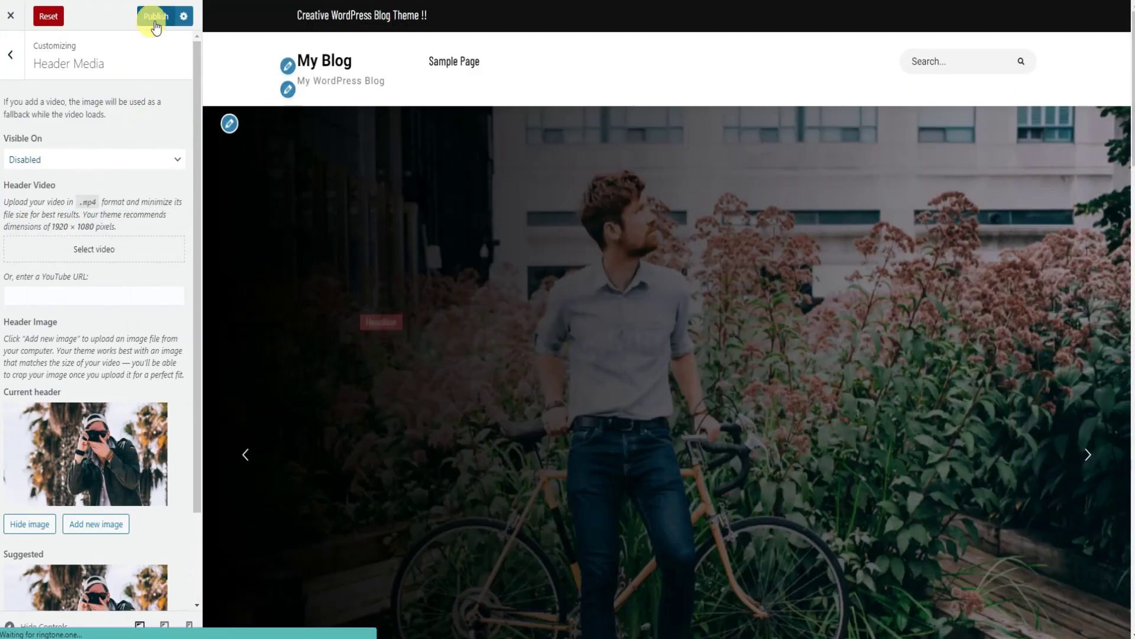
click(152, 16)
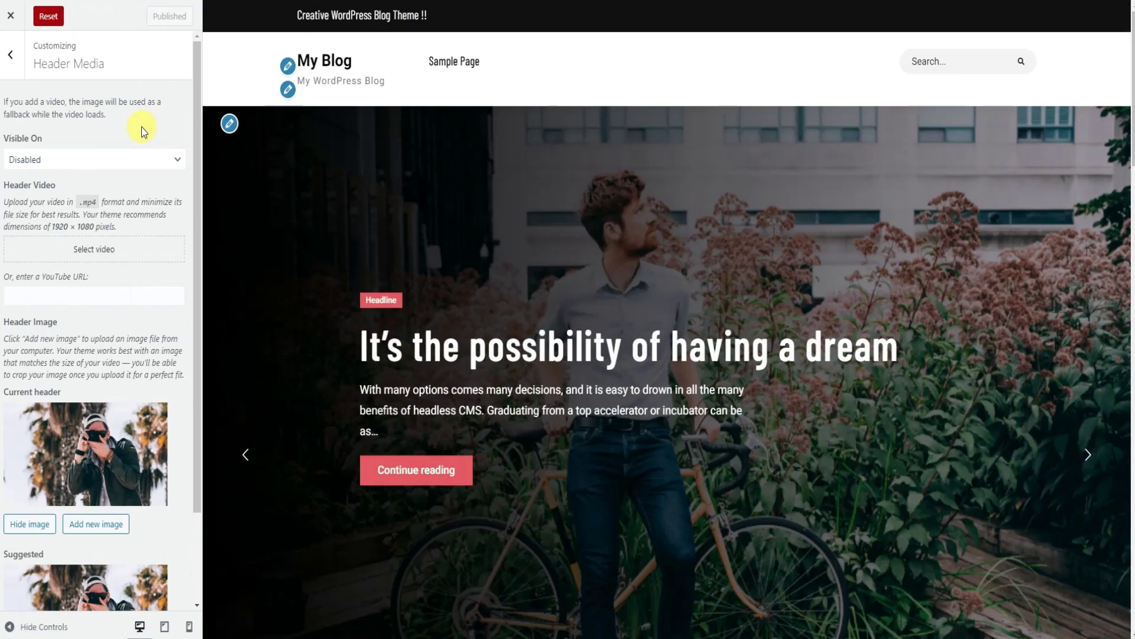
click(11, 15)
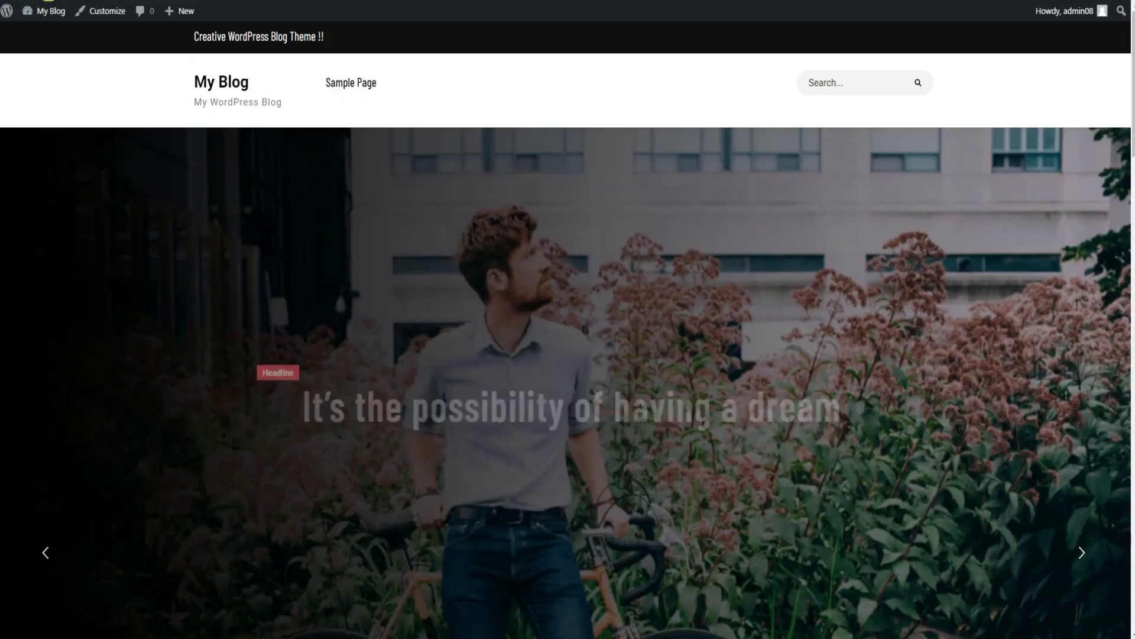
Scroll through the My Blog front page, then open the Customizer from the admin bar.
scroll(703, 408, down, 1)
scroll(704, 407, down, 12)
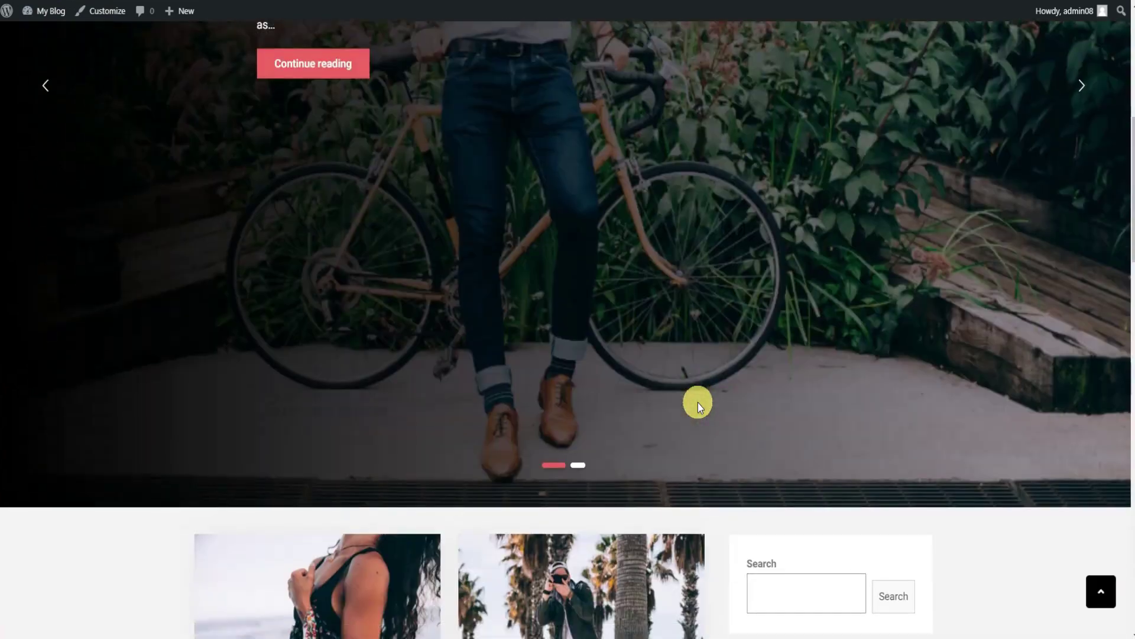
scroll(703, 408, down, 15)
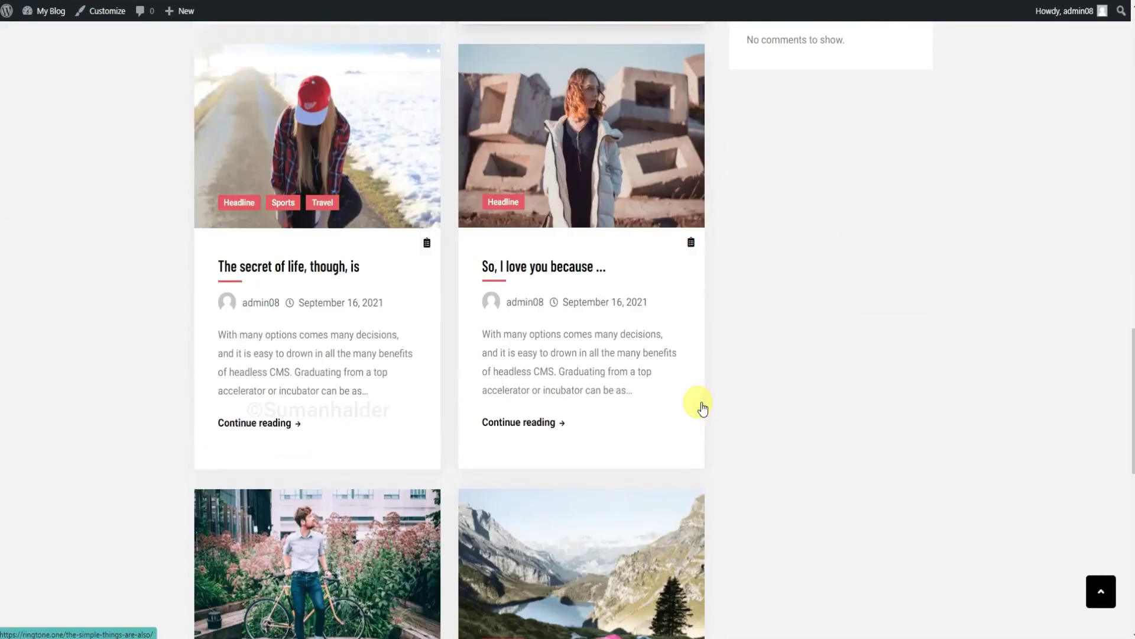
scroll(702, 408, down, 3)
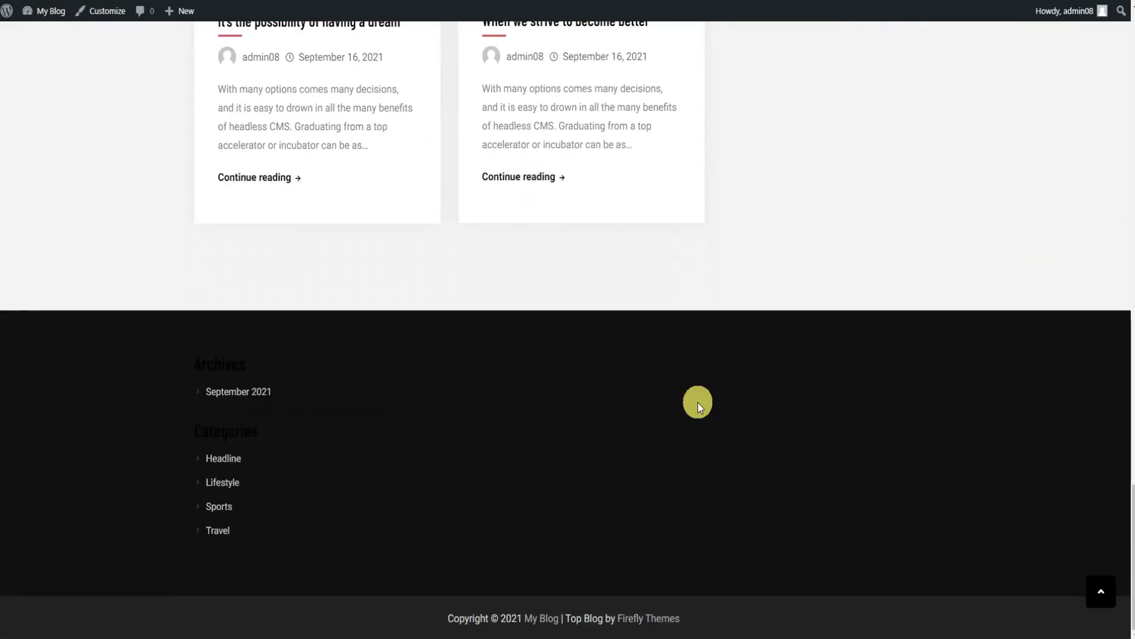
scroll(698, 402, up, 12)
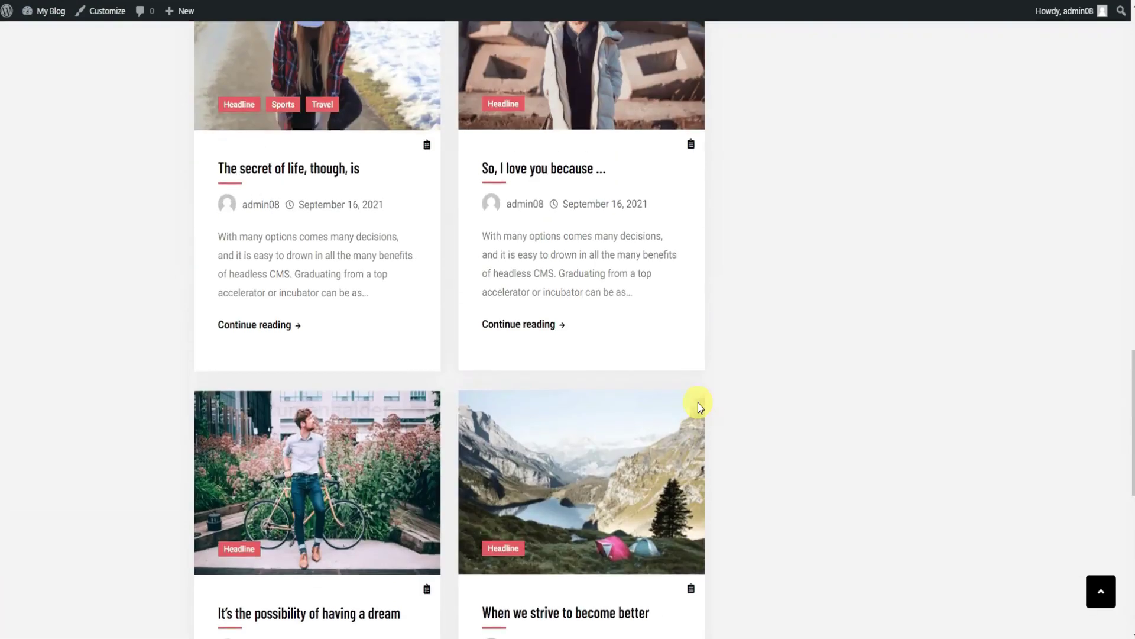
scroll(698, 403, up, 12)
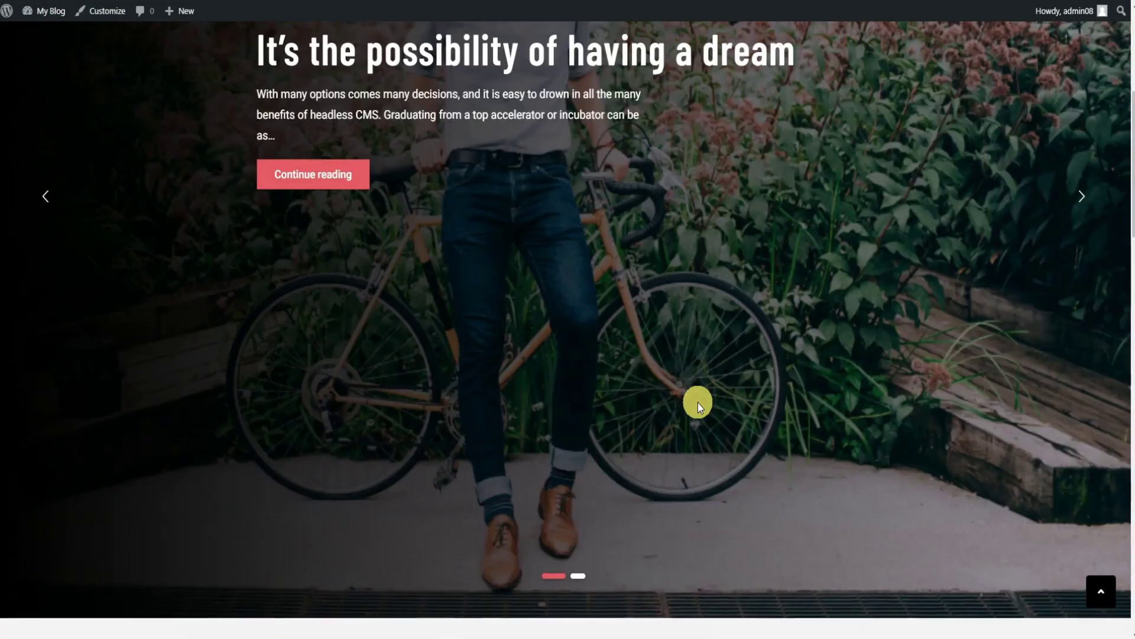
scroll(697, 402, up, 1)
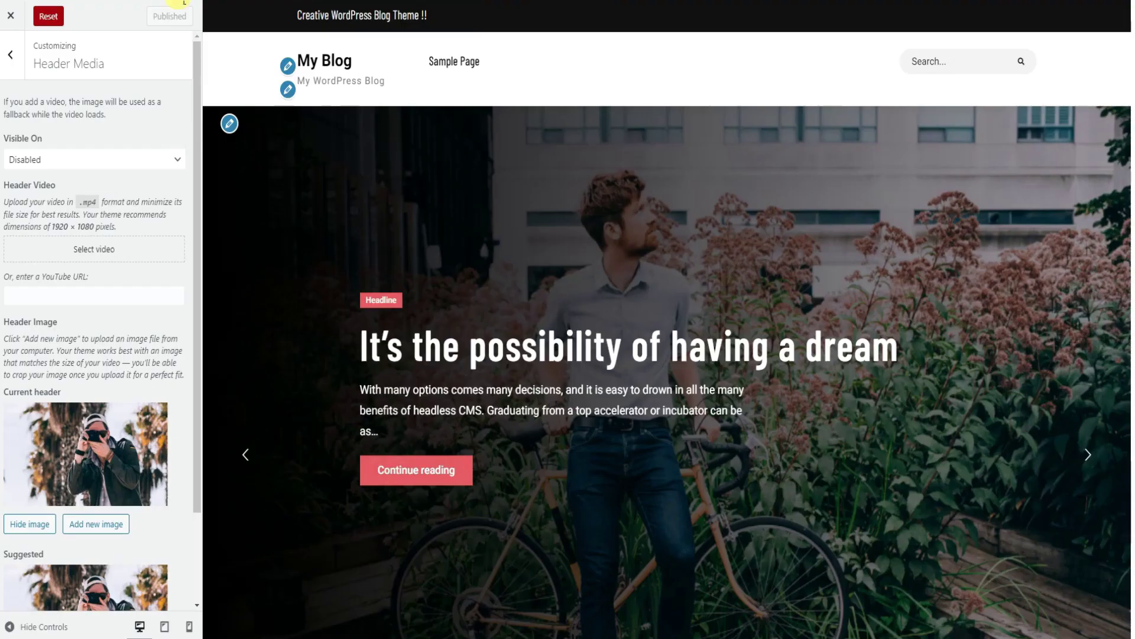
click(13, 61)
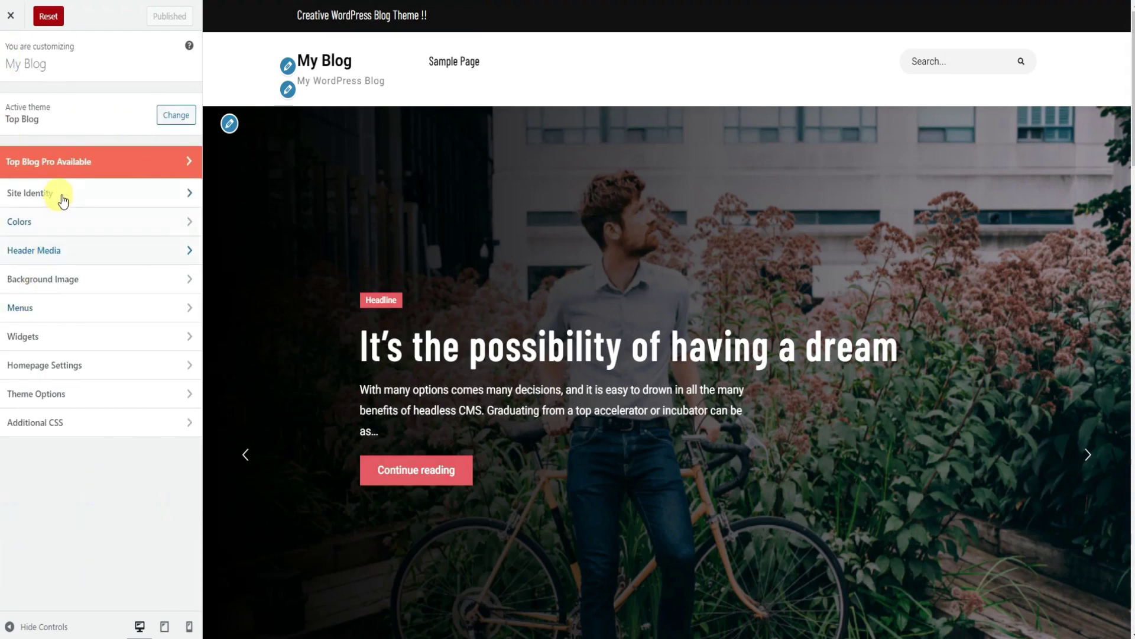
Clear the Tagline text in Site Identity.
click(66, 190)
drag(97, 219, 22, 221)
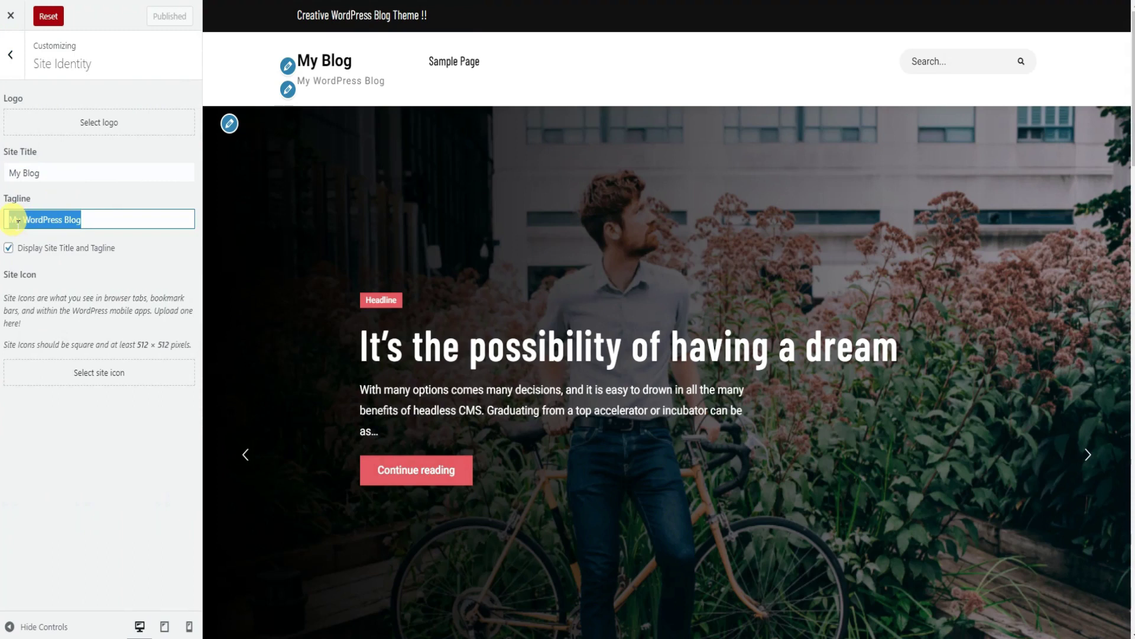
key(BackSpace)
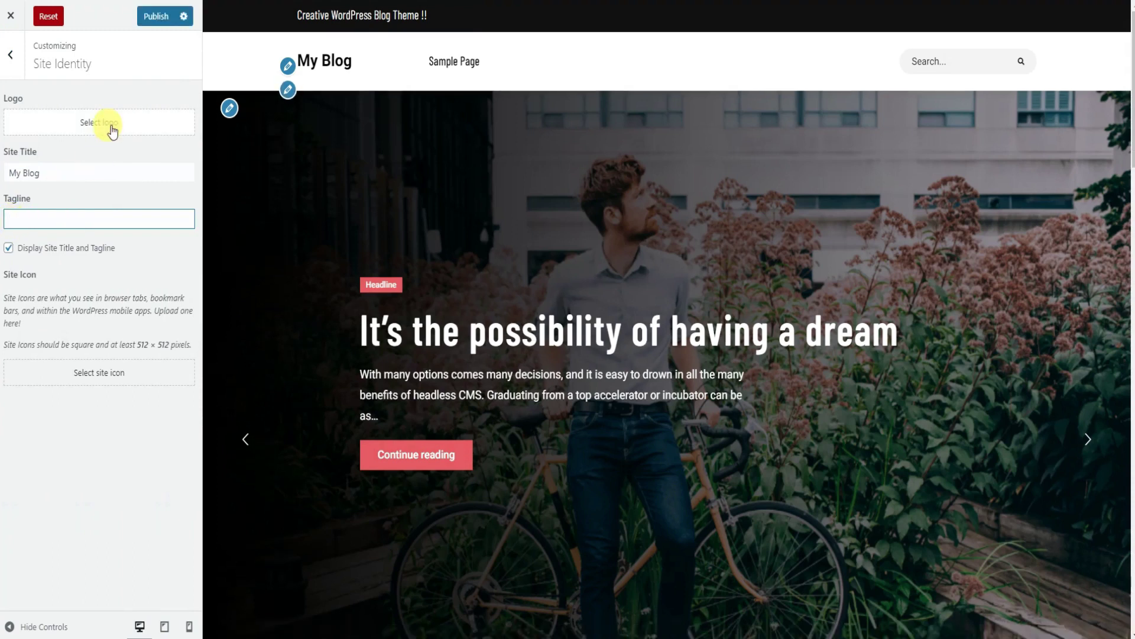
Look at the logo and site icon pickers, close both without choosing, and go back.
click(109, 134)
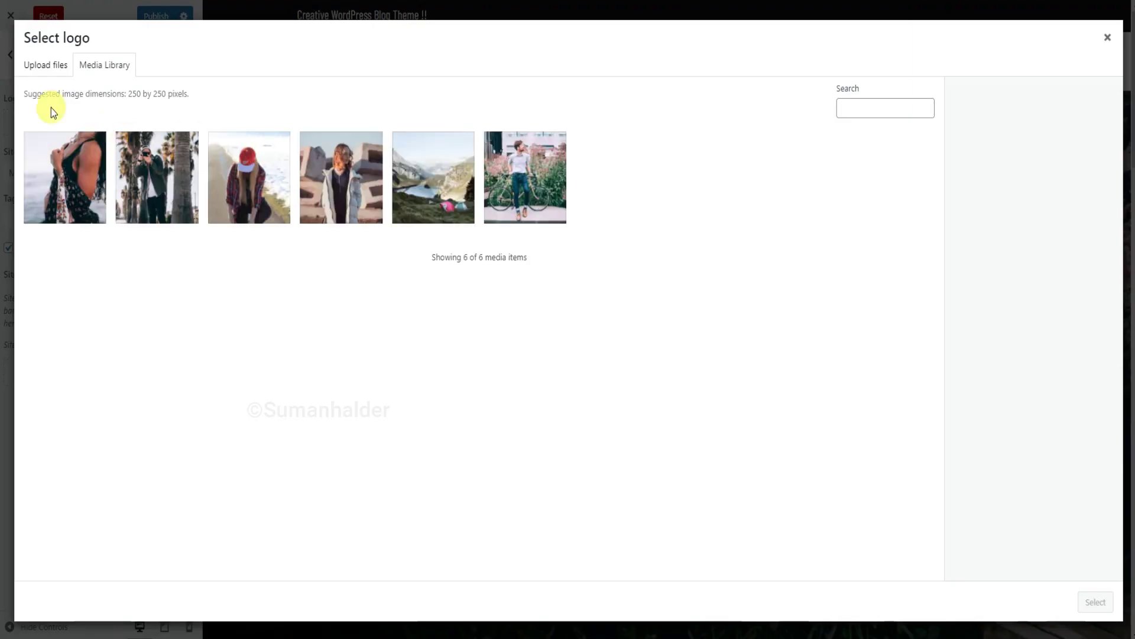
click(46, 66)
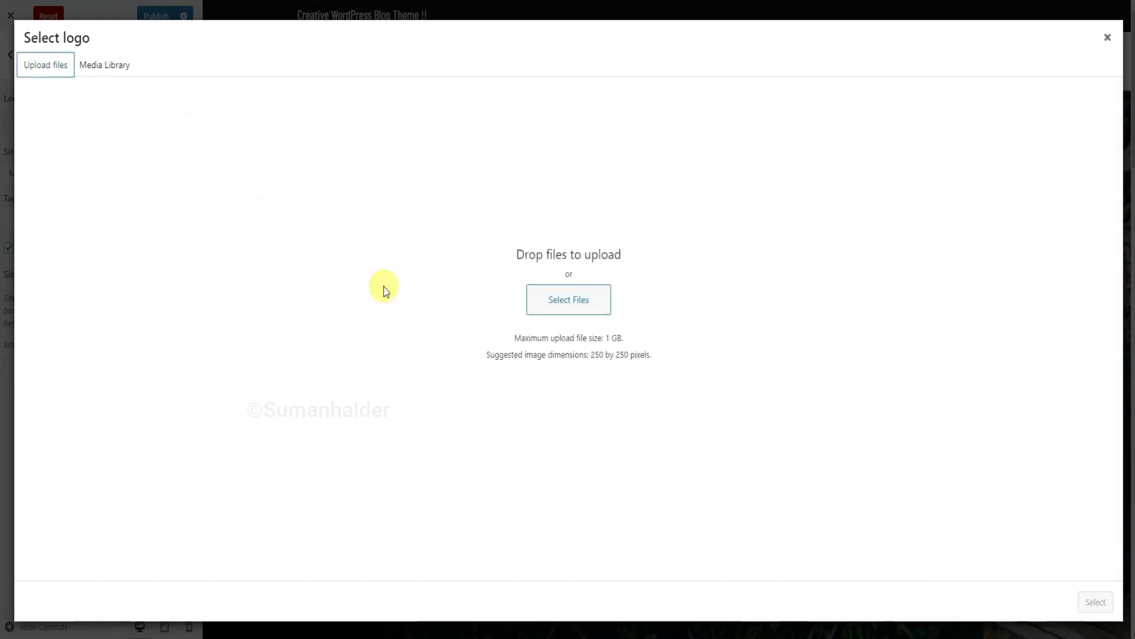
click(1107, 38)
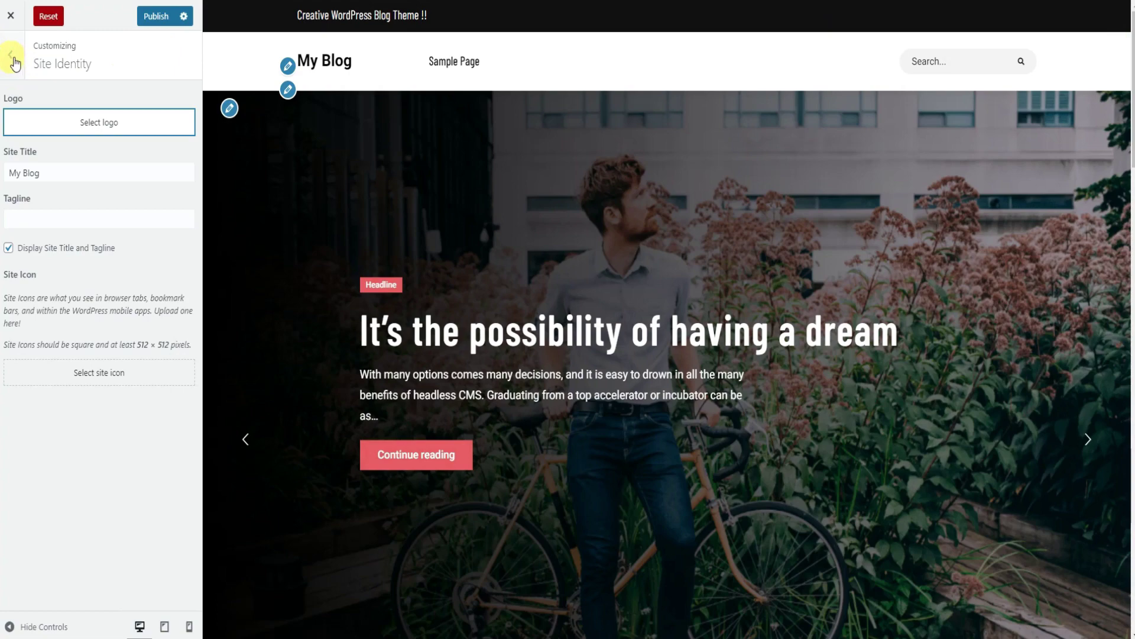
click(86, 374)
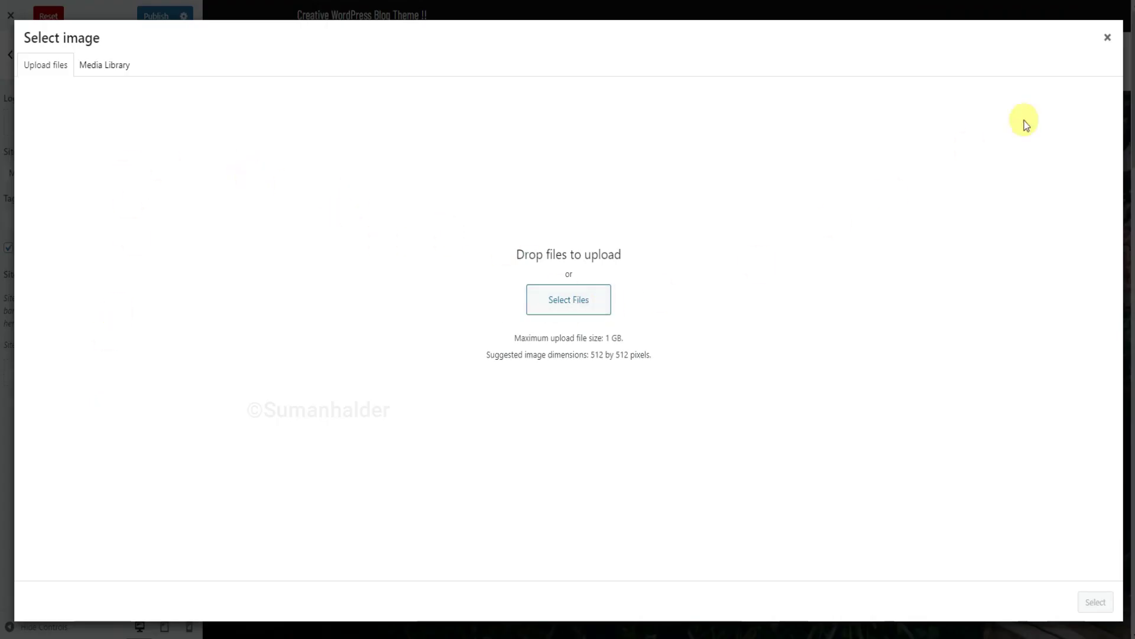
click(1108, 38)
click(11, 57)
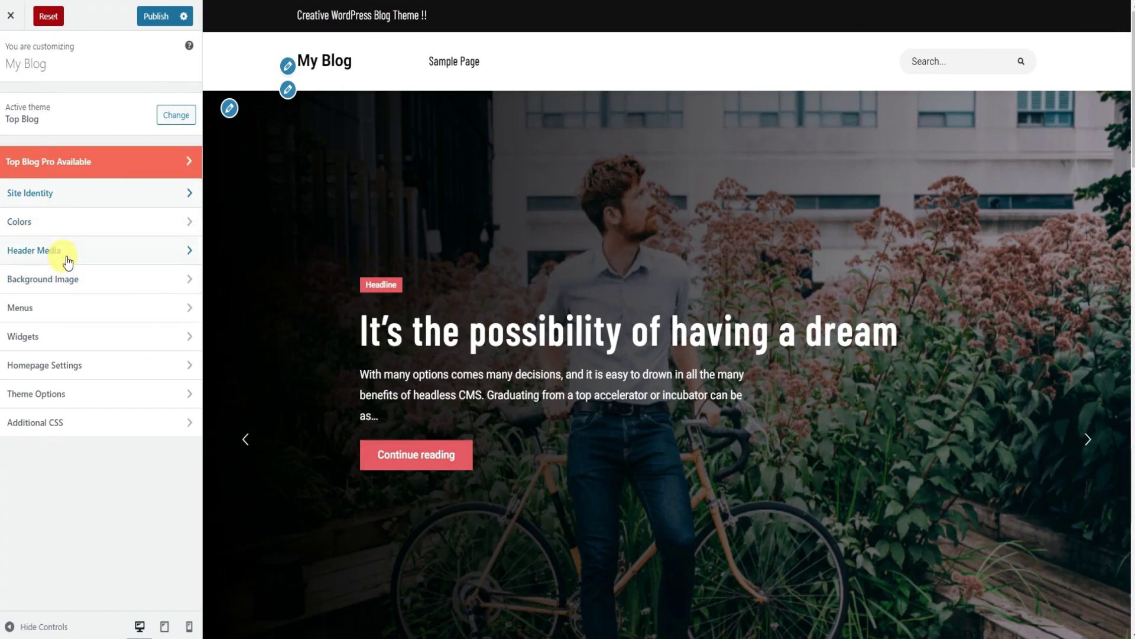
Under Menus, create a new menu named 'Main' with the Primary Menu location ticked.
click(64, 309)
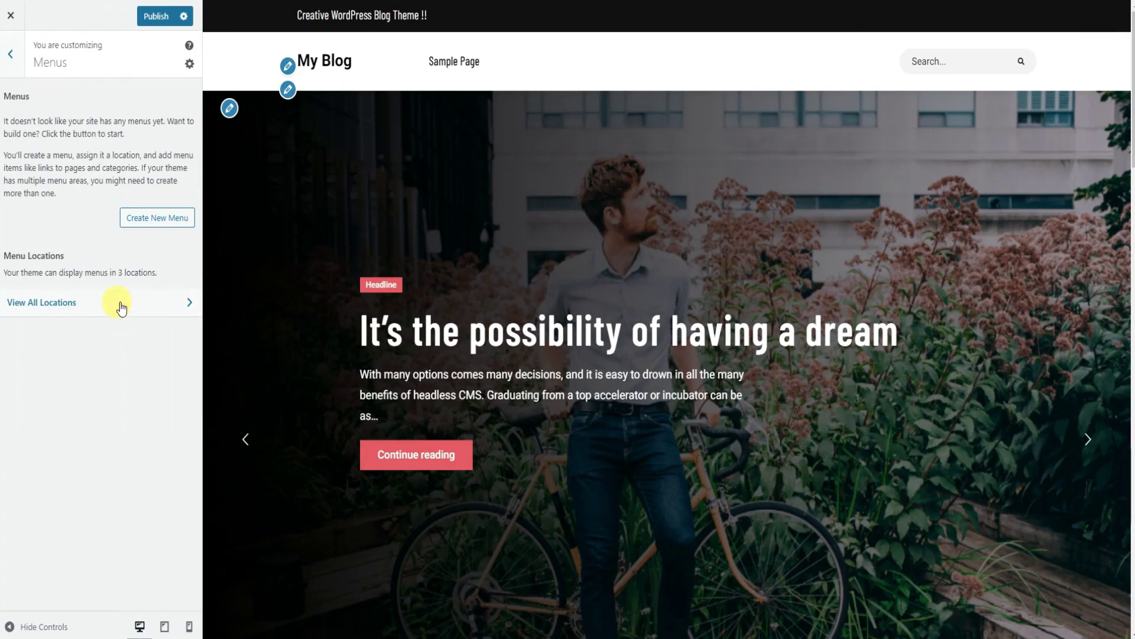
click(165, 217)
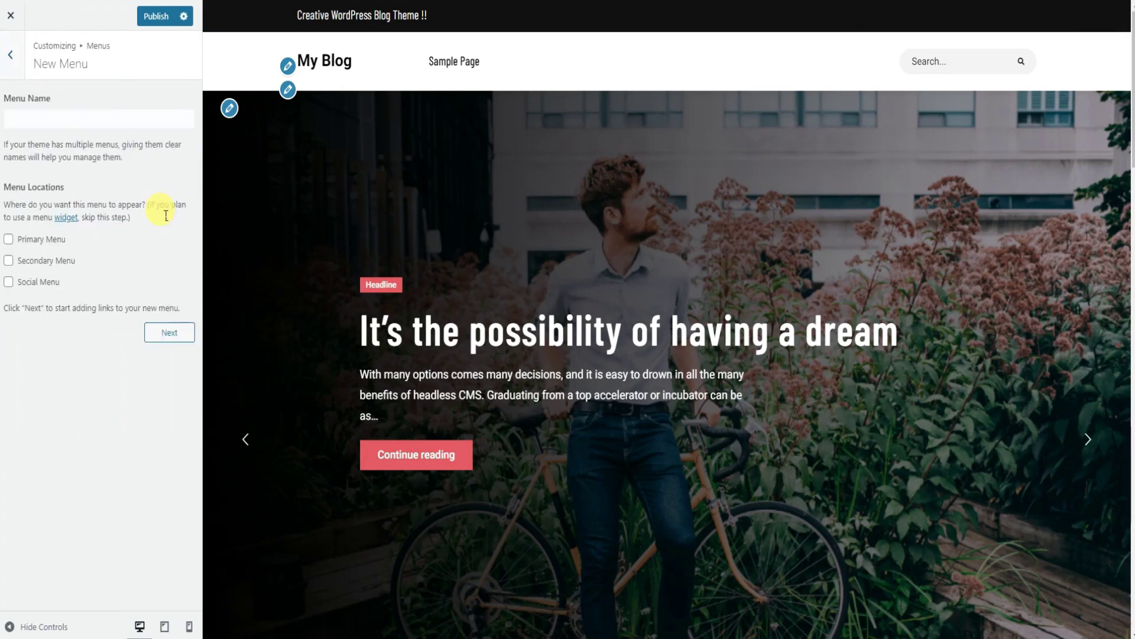
click(11, 240)
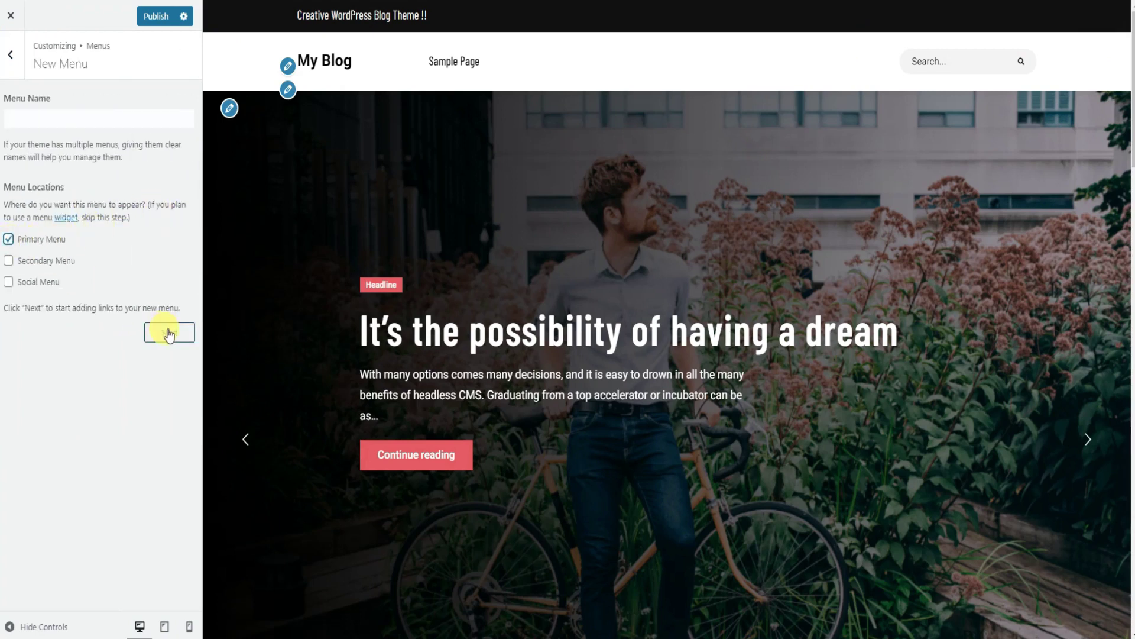
click(62, 121)
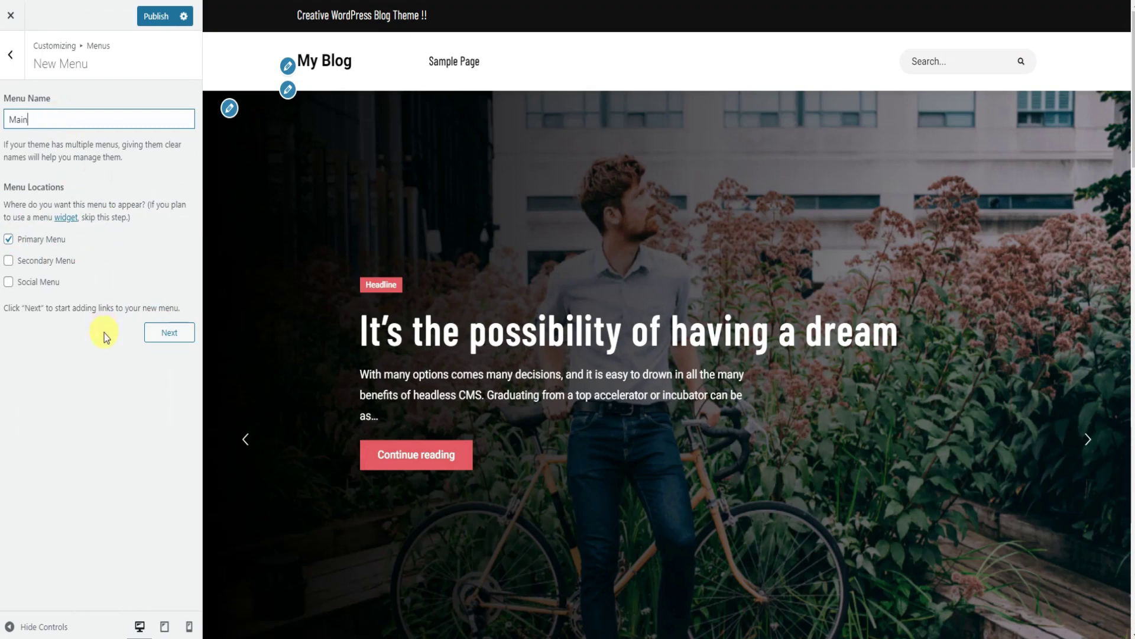
click(165, 335)
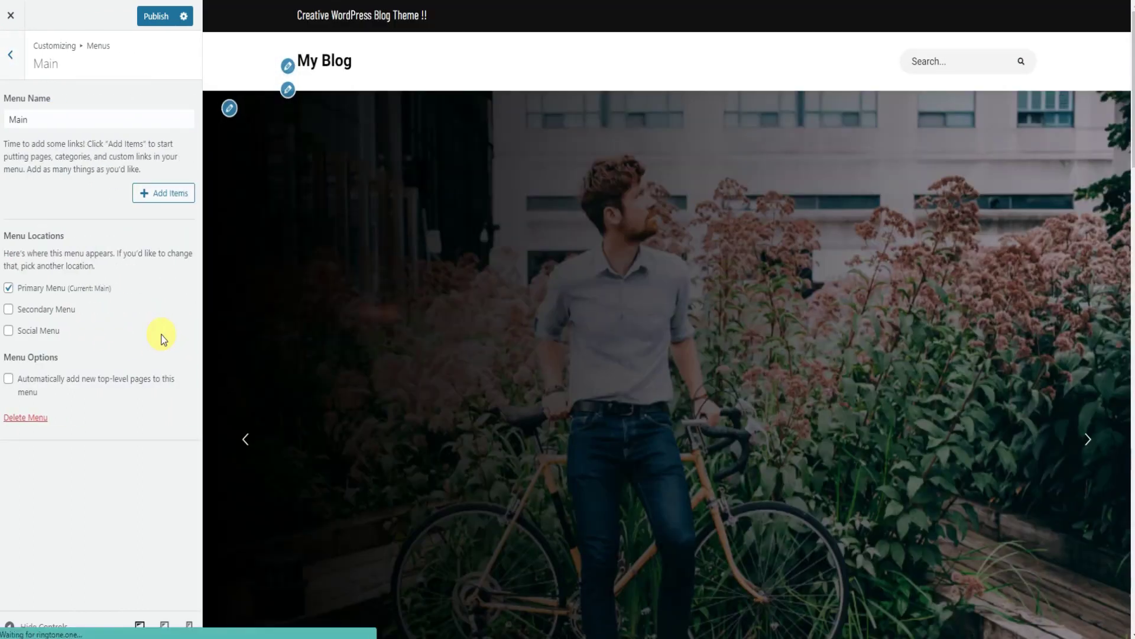
Add Home and the Fashion, Lifestyle, Headline, Sports and Travel categories to Main.
click(157, 196)
click(226, 118)
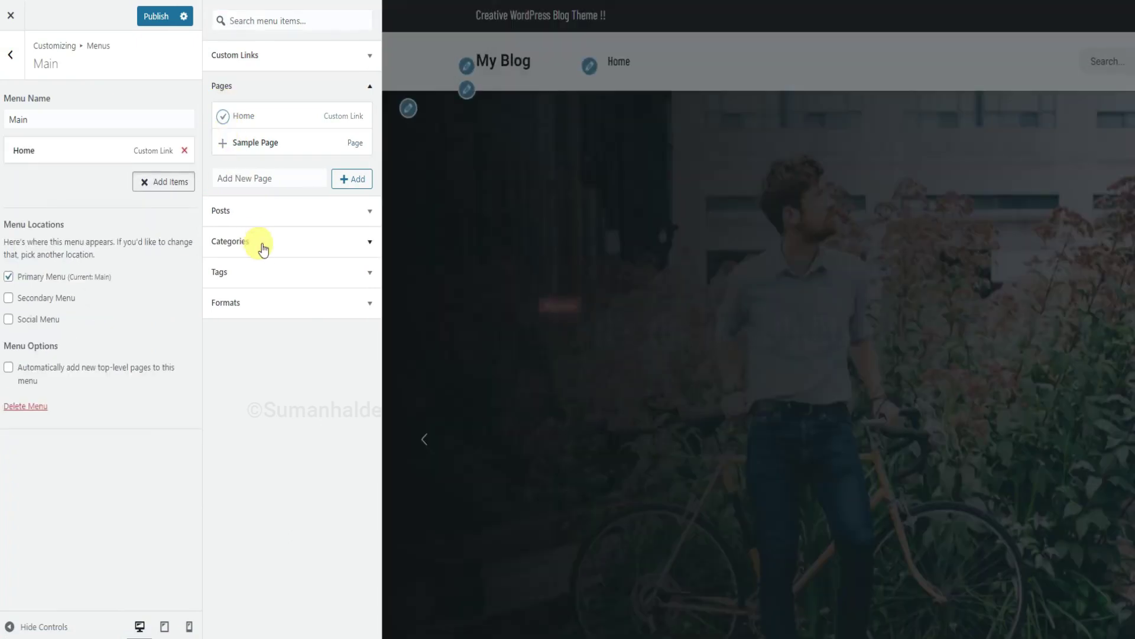
click(262, 244)
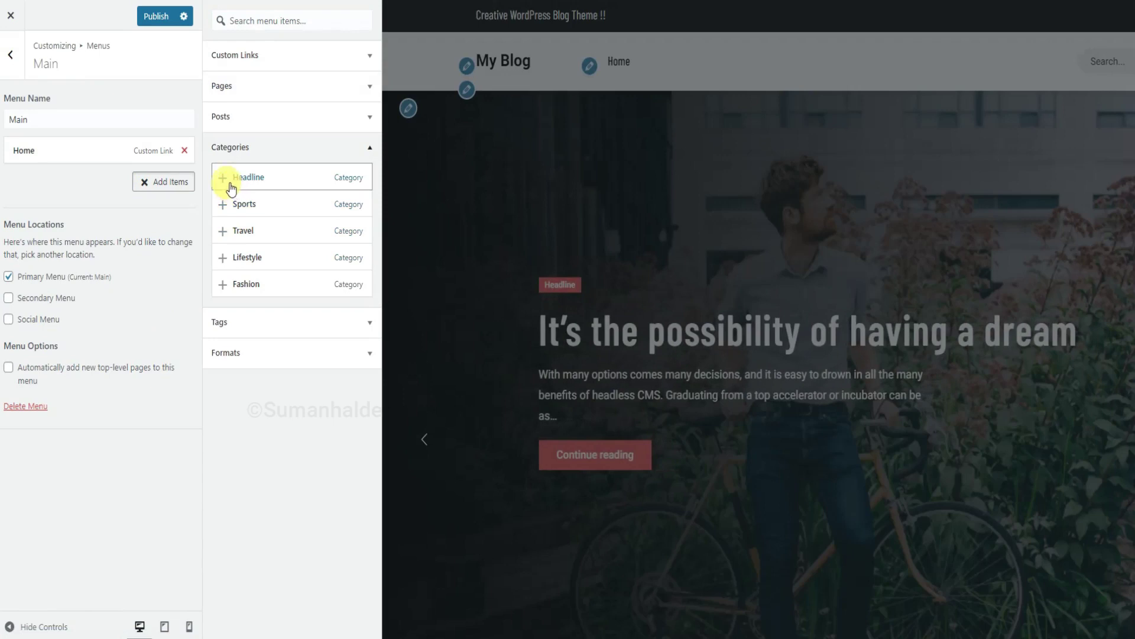
click(224, 284)
click(224, 257)
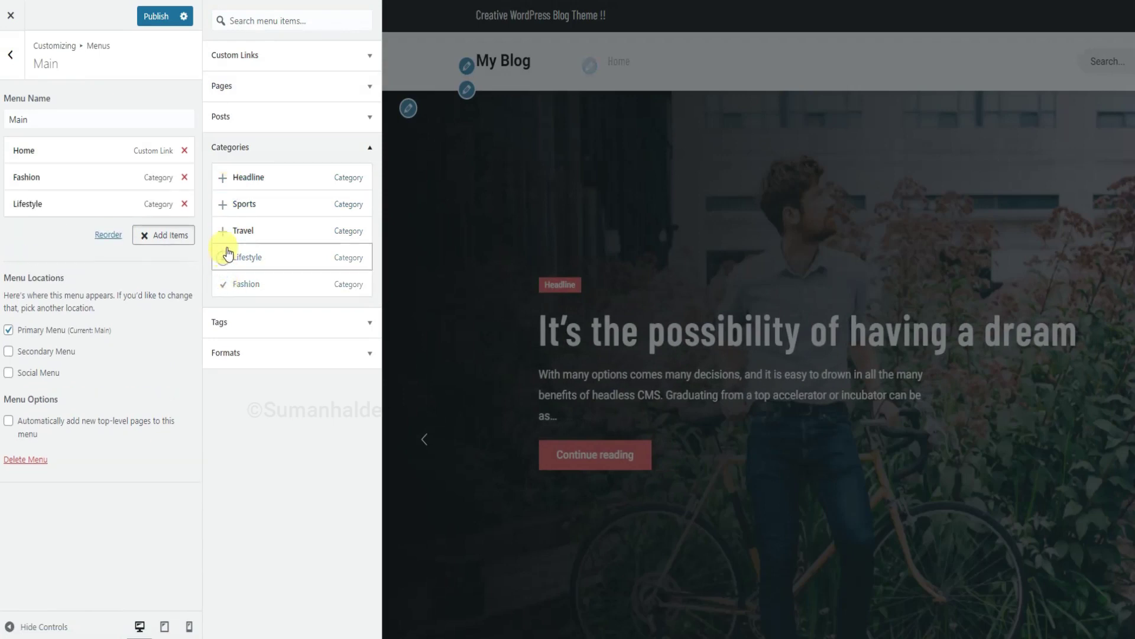
click(224, 177)
click(225, 203)
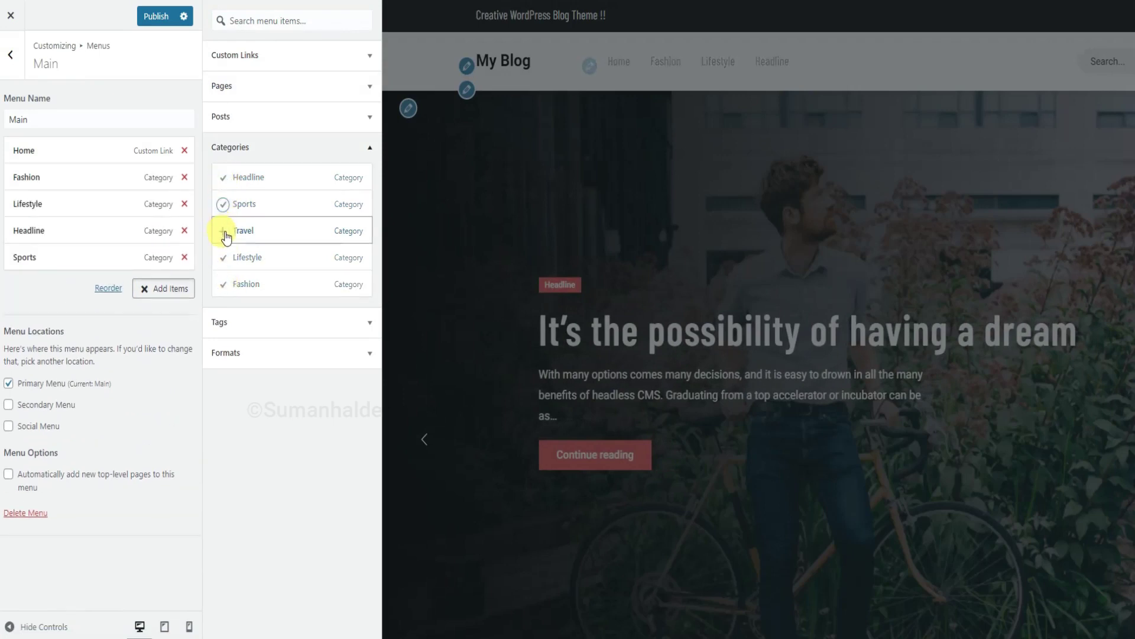
click(224, 230)
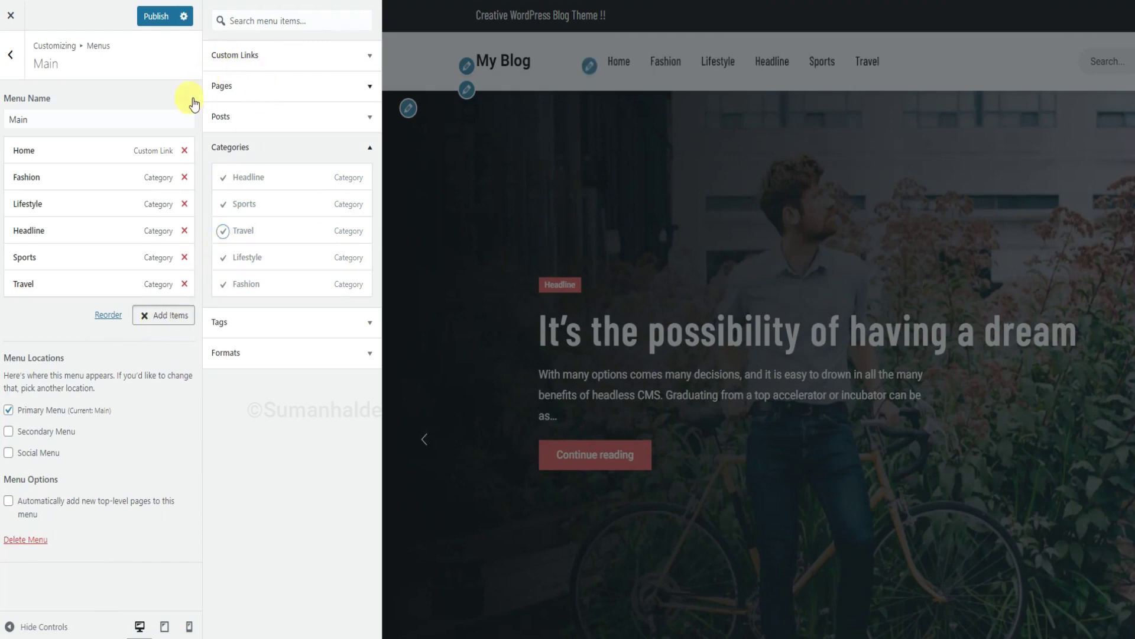
Publish the Main menu changes and close the Customizer back to the dashboard.
click(162, 16)
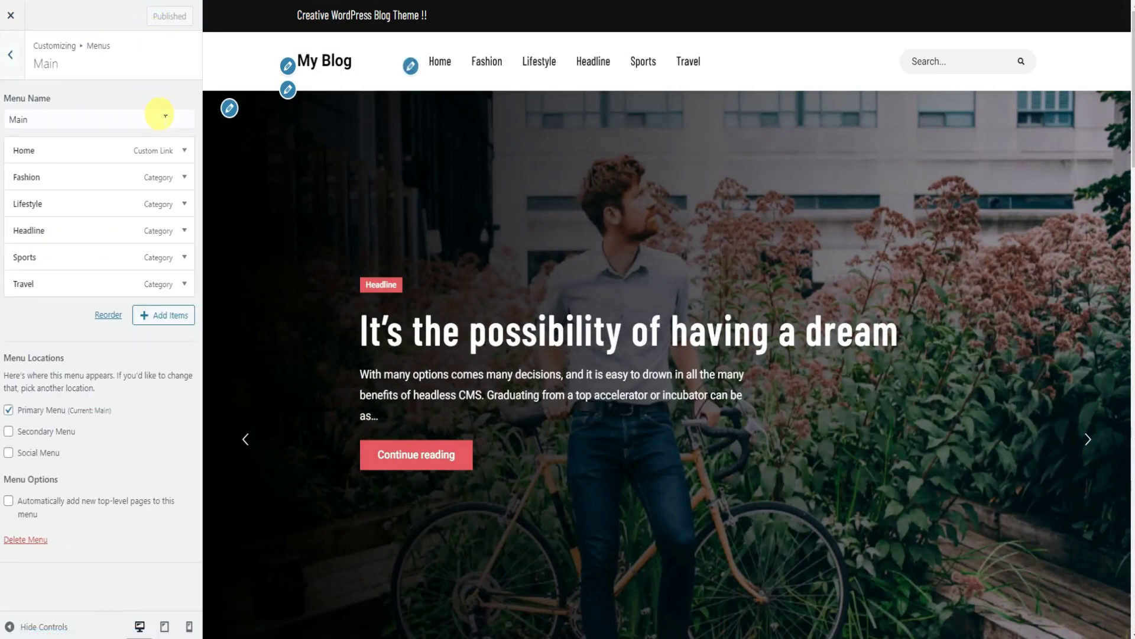
click(13, 76)
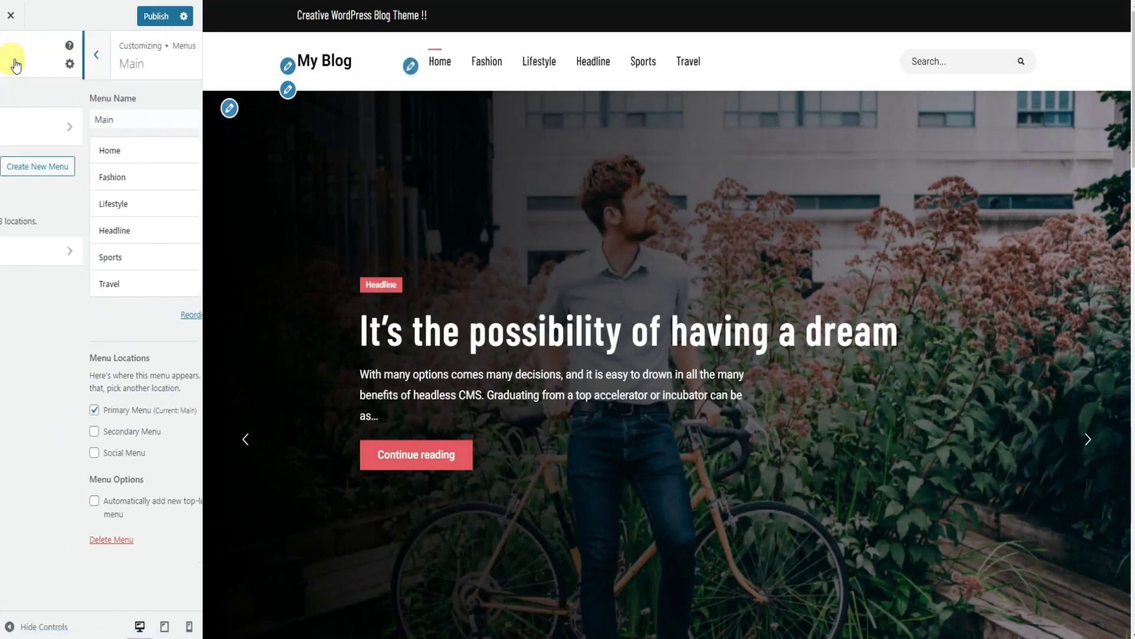
click(151, 16)
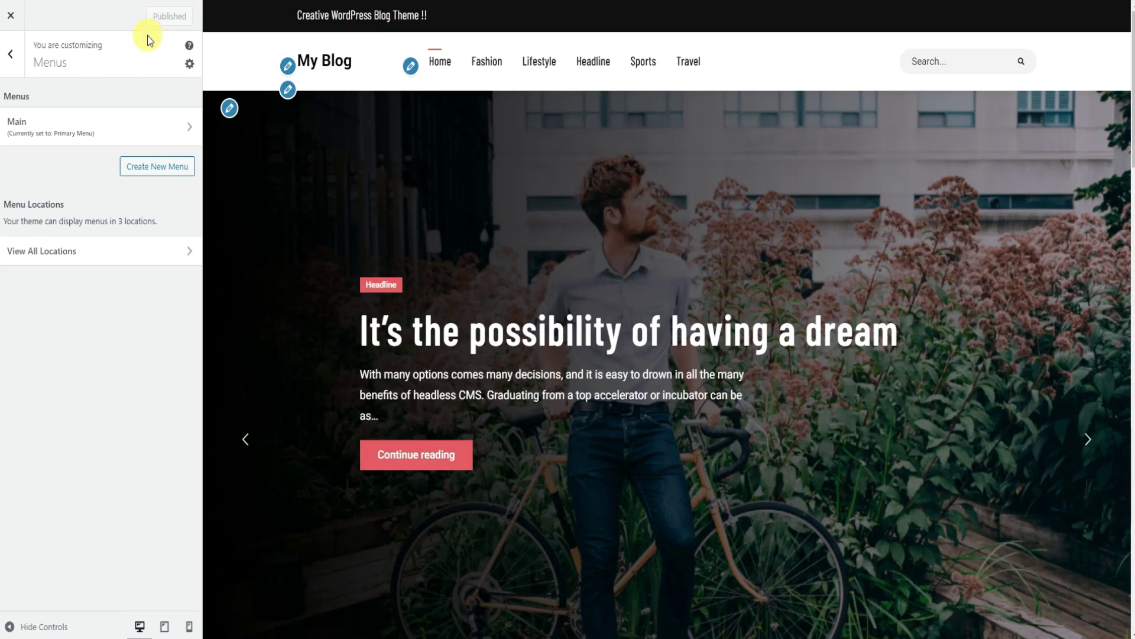
click(12, 59)
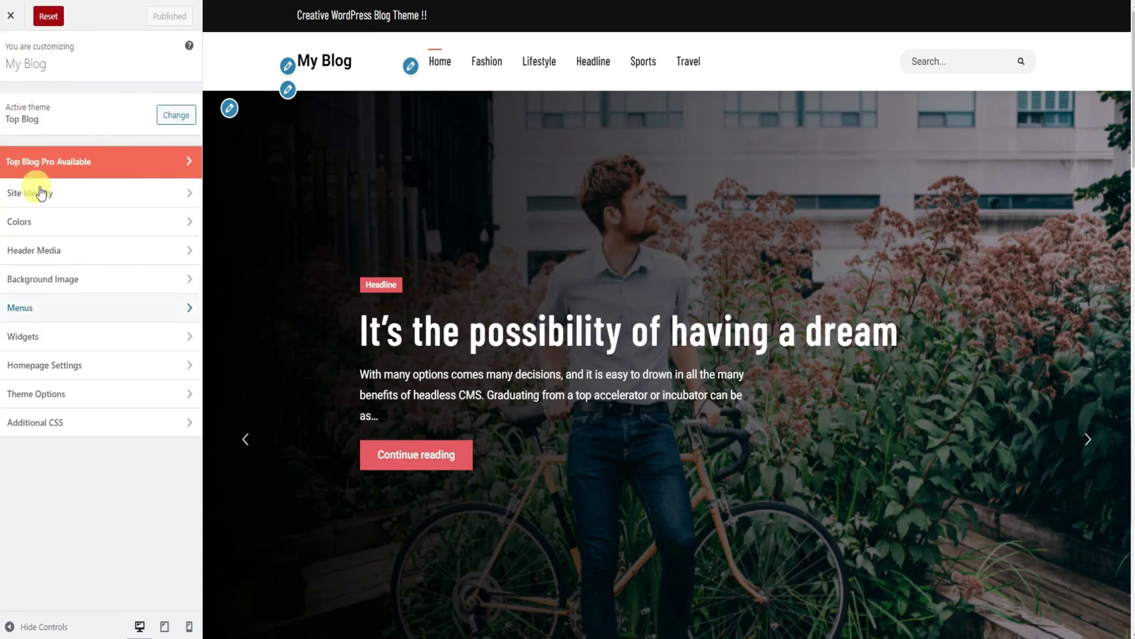
click(20, 22)
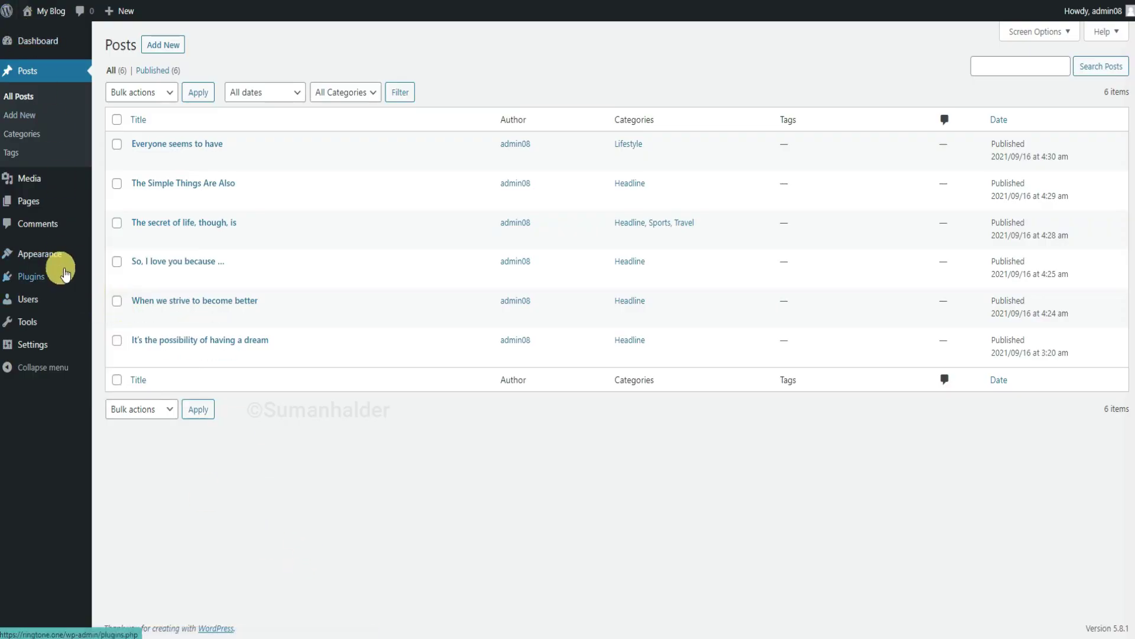
In Appearance > Menus, create a menu named 'Secondary' assigned to the Secondary Menu location.
mouse_move(56, 249)
click(134, 317)
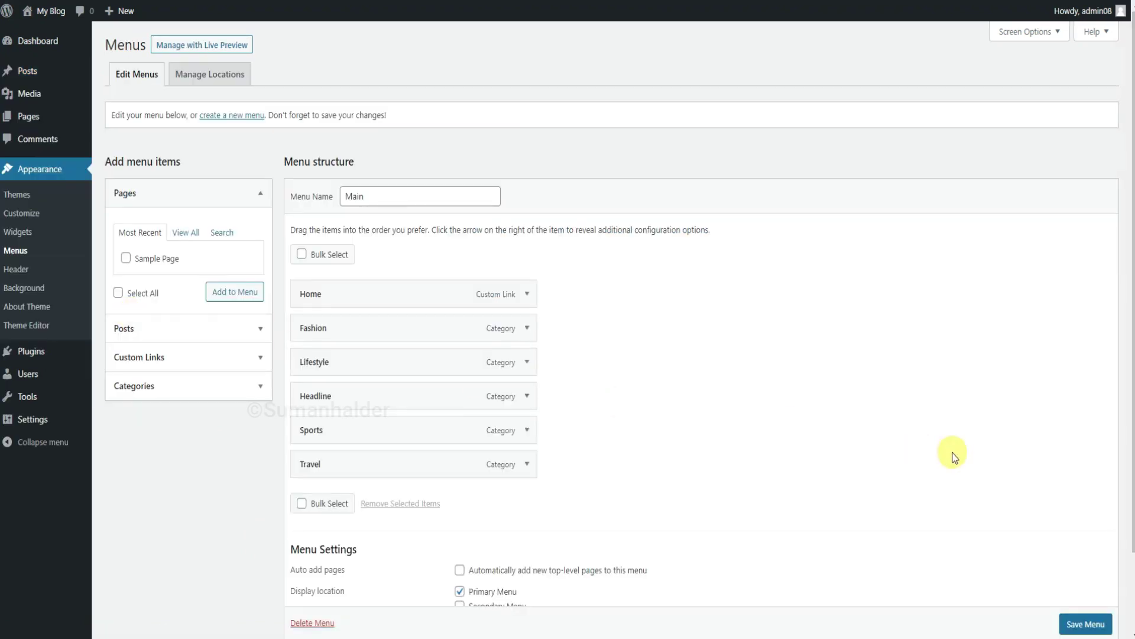
click(244, 118)
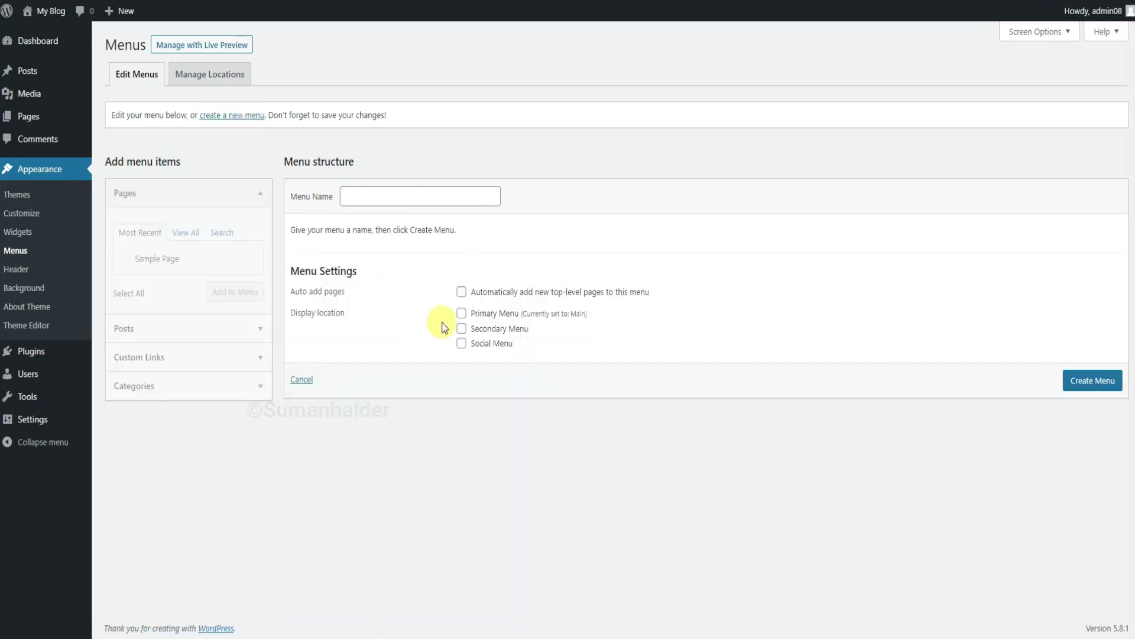
click(462, 329)
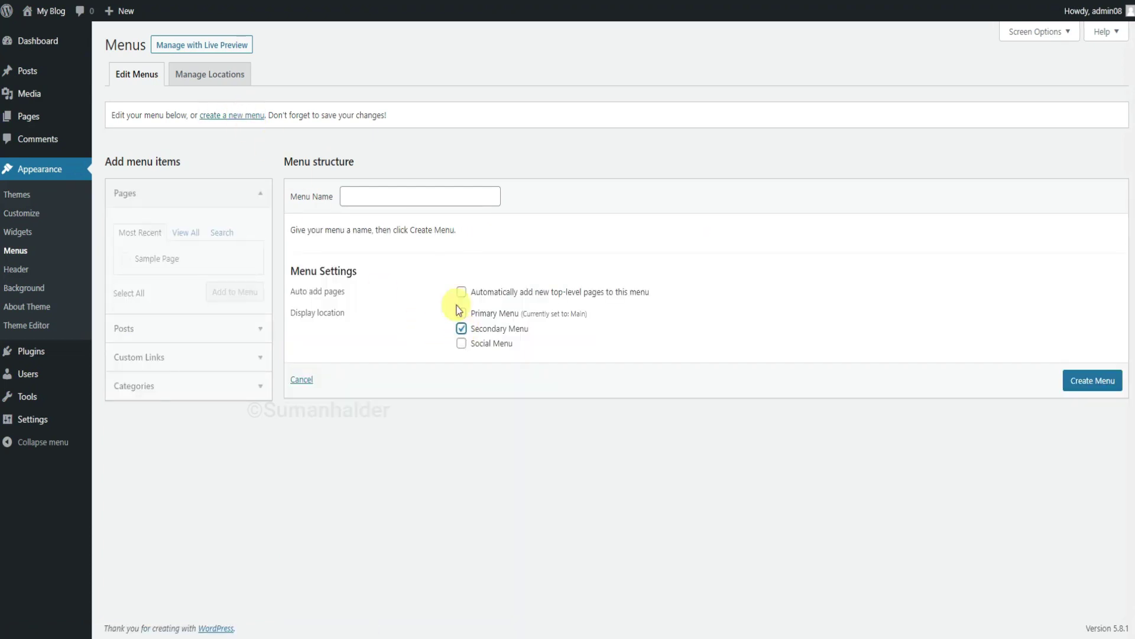
click(406, 205)
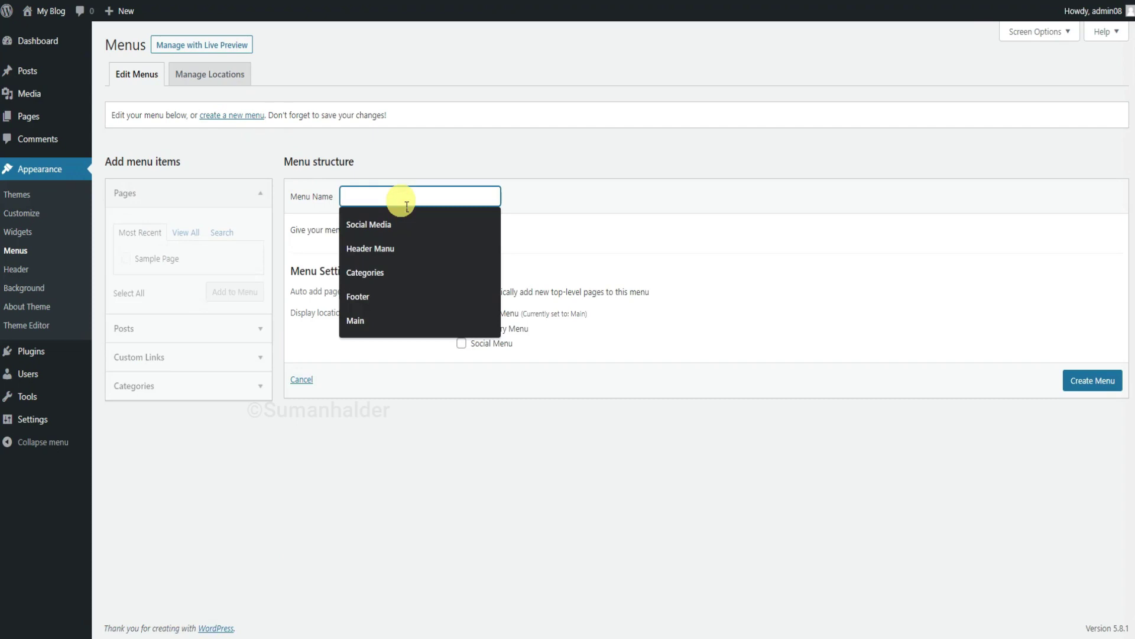
text(Secondary)
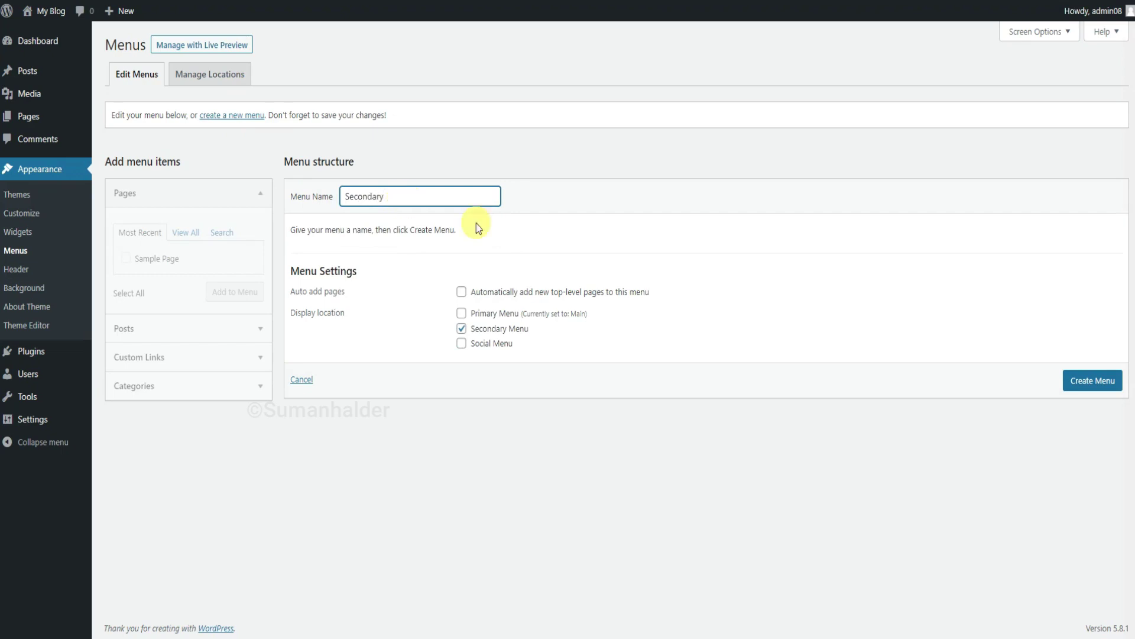
click(1084, 382)
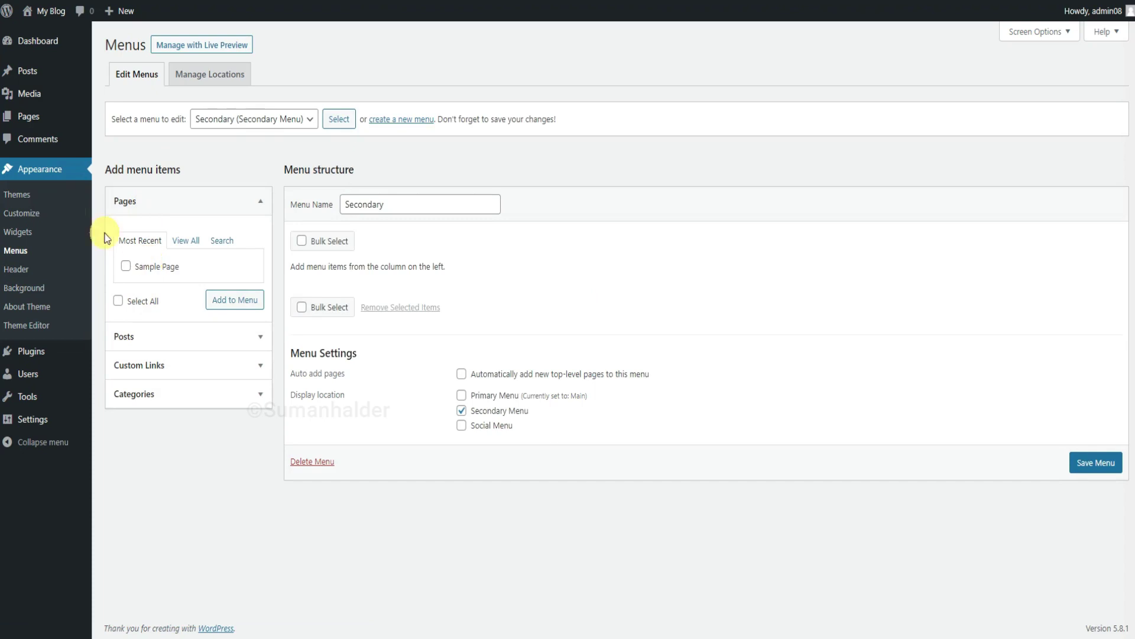
mouse_move(35, 116)
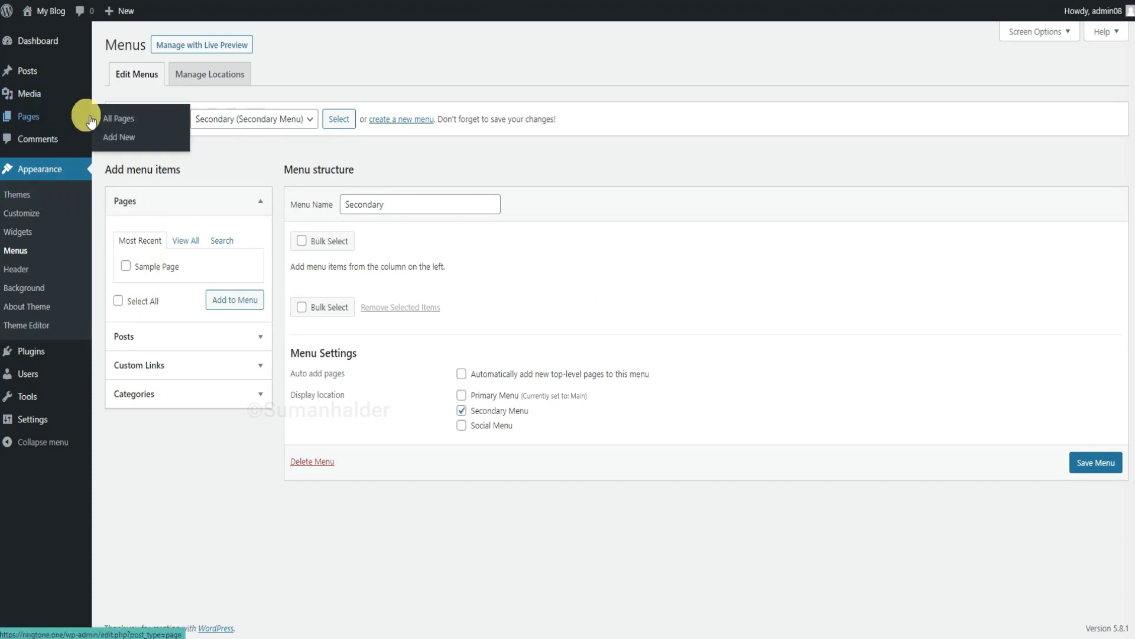
Move Sample Page to the Trash from the All Pages list.
click(133, 121)
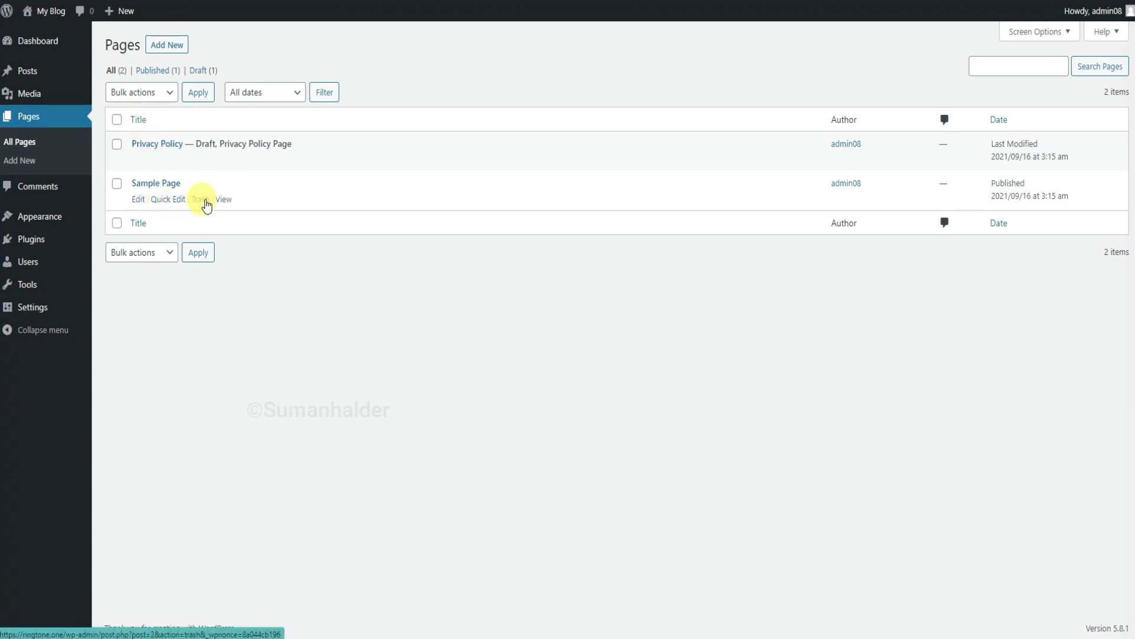
click(201, 200)
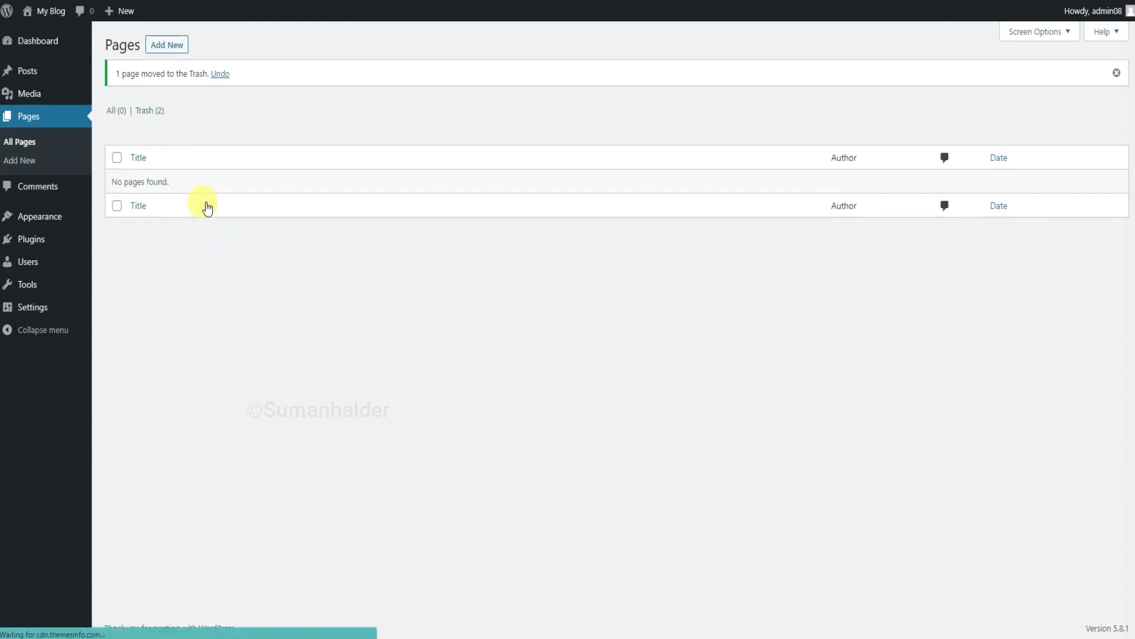
click(167, 46)
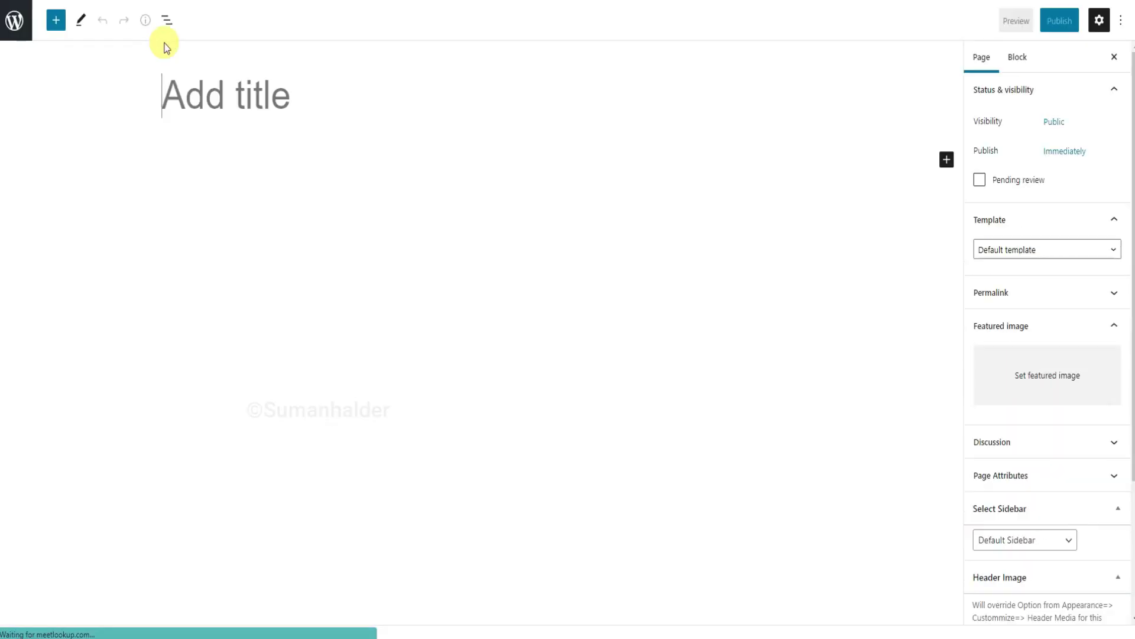
Publish an 'About Us' page whose body is the pasted Lorem Ipsum paragraph.
text(A)
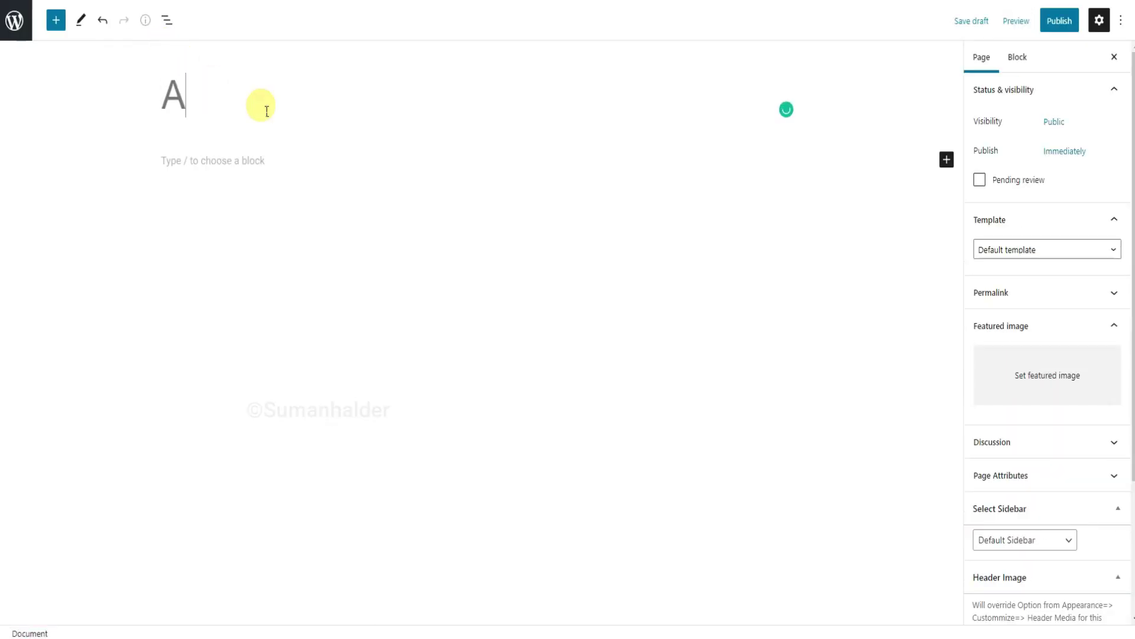
text(bout)
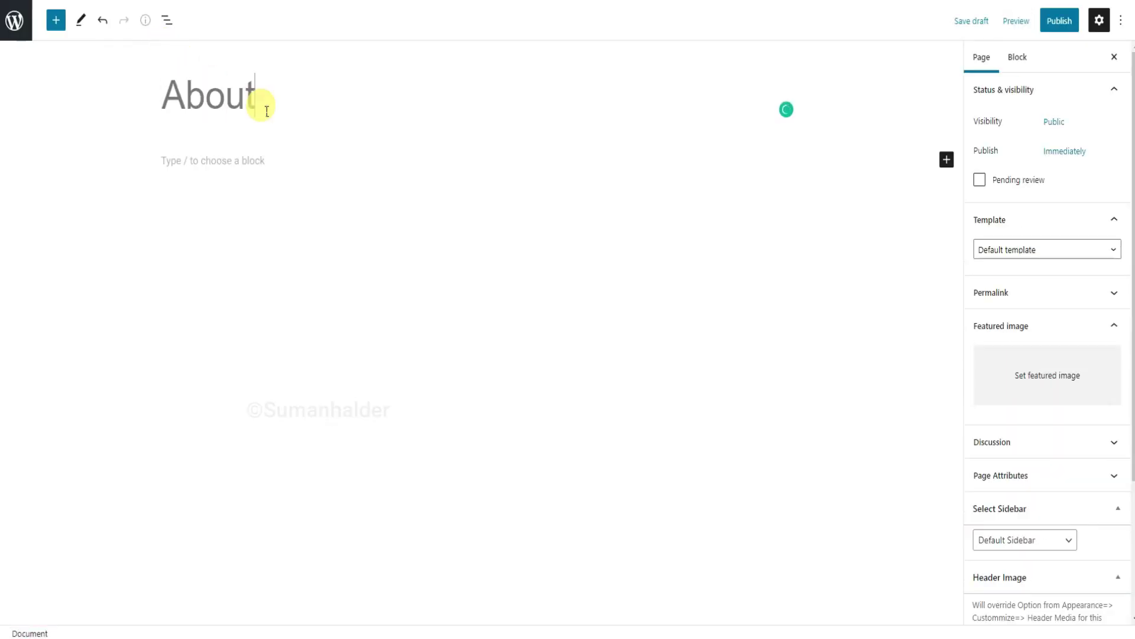
text( Us)
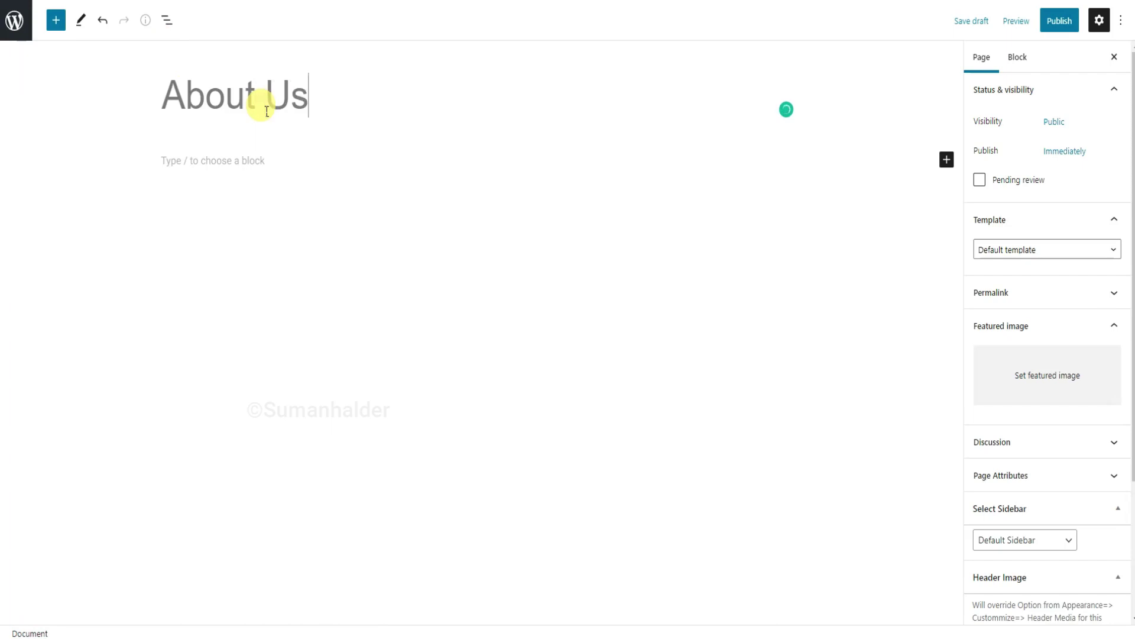
click(256, 168)
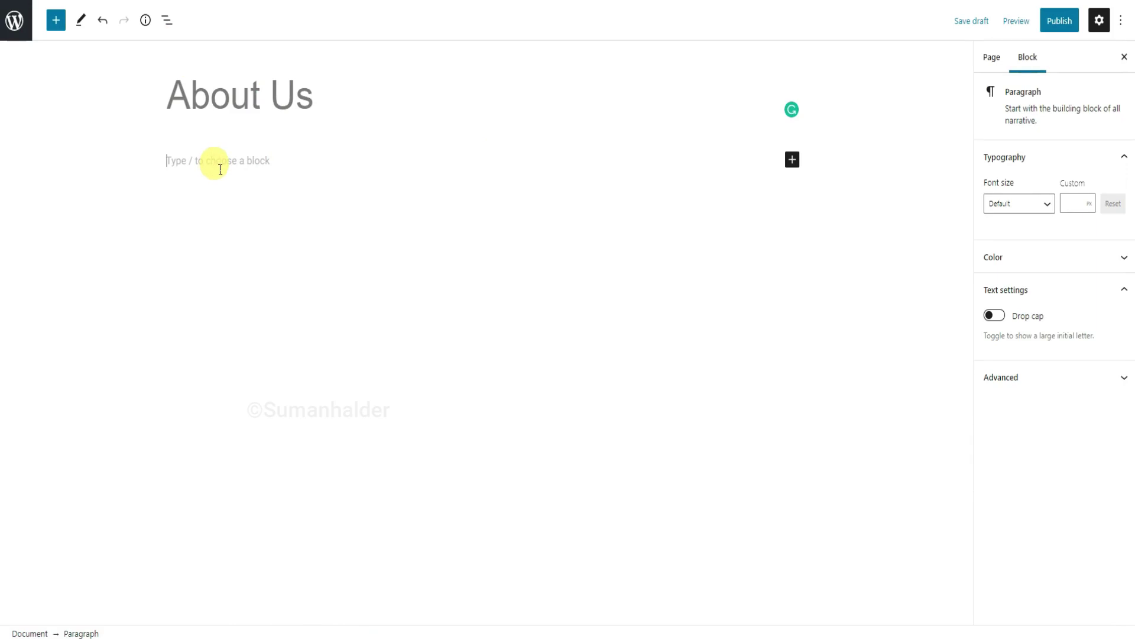
text(Lorem Ipsum is simply dummy text of the printing and typesetting industry. Lorem Ipsum has been the industry's standard dummy text ever since the 1500s, when an unknown printer took a galley of type and scrambled it to make a type specimen book. It has survived not only five centuries, but also the leap into electronic typesetting, remaining essentially unchanged. It was popularised in the 1960s with the release of Letraset sheets containing Lorem Ipsum passages, and more recently with desktop publishing software like Aldus PageMaker including versions of Lorem Ipsum.)
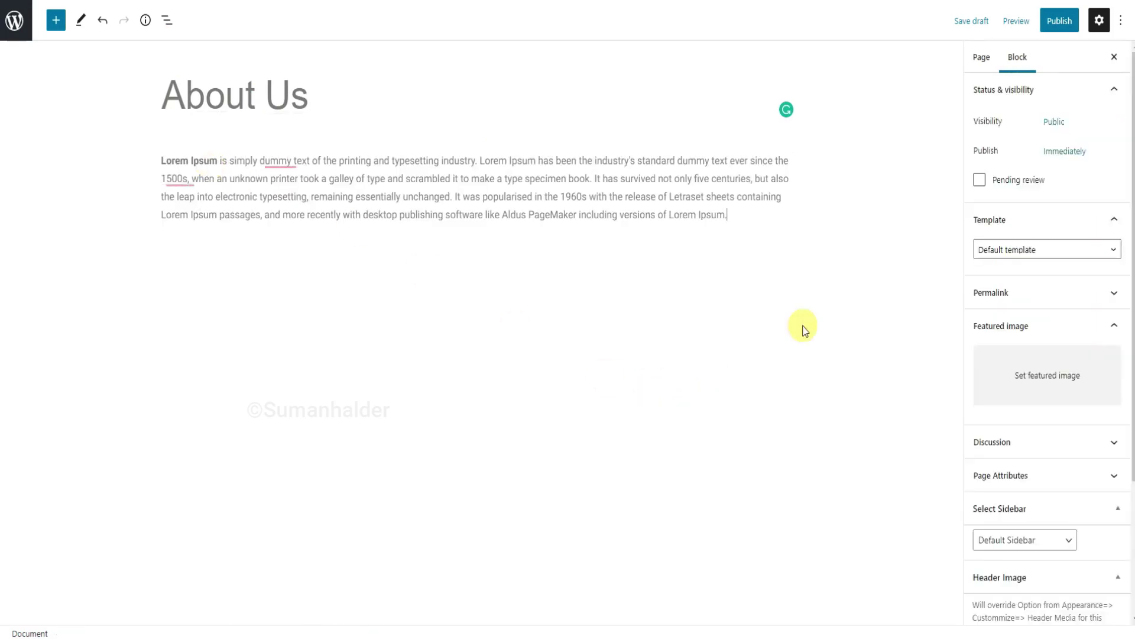
click(992, 58)
scroll(1041, 147, down, 3)
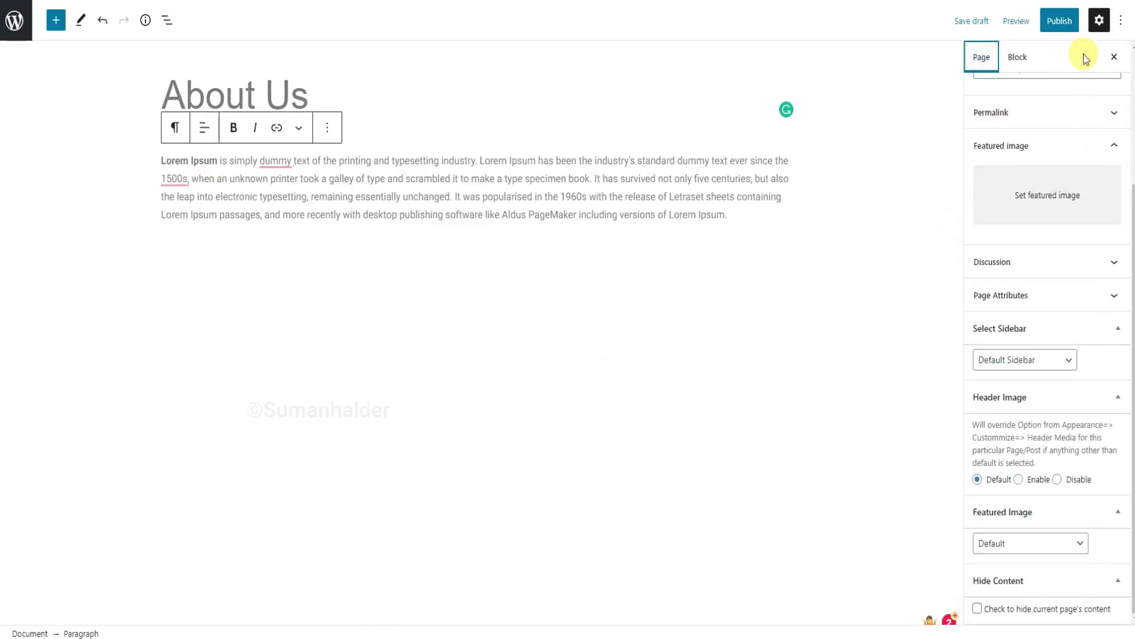
click(1064, 23)
click(1019, 22)
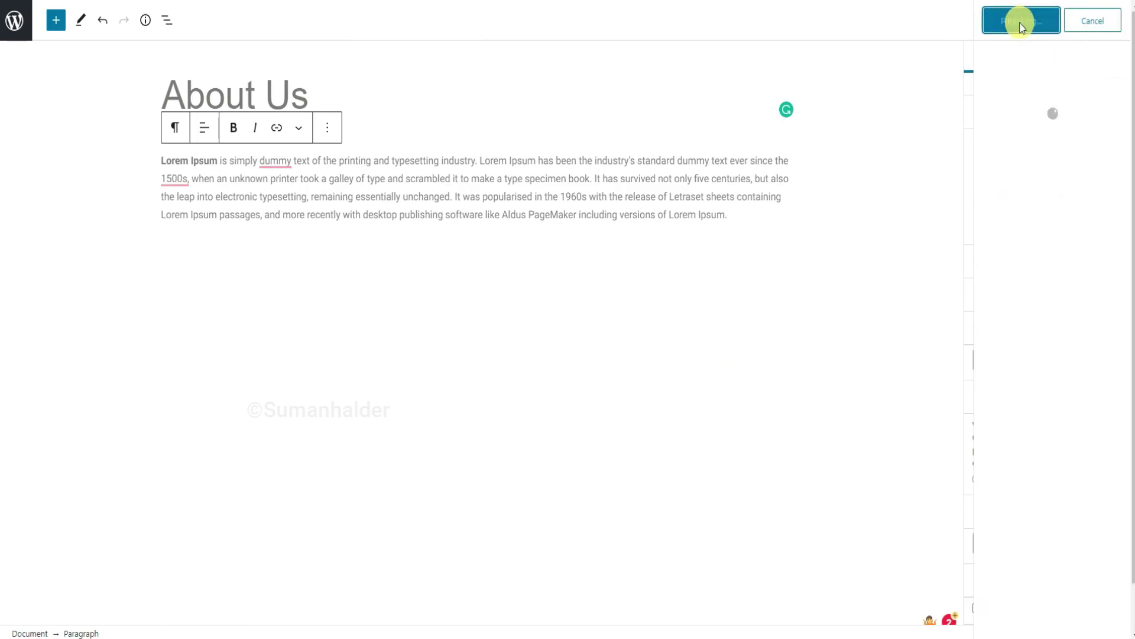
click(28, 32)
click(170, 52)
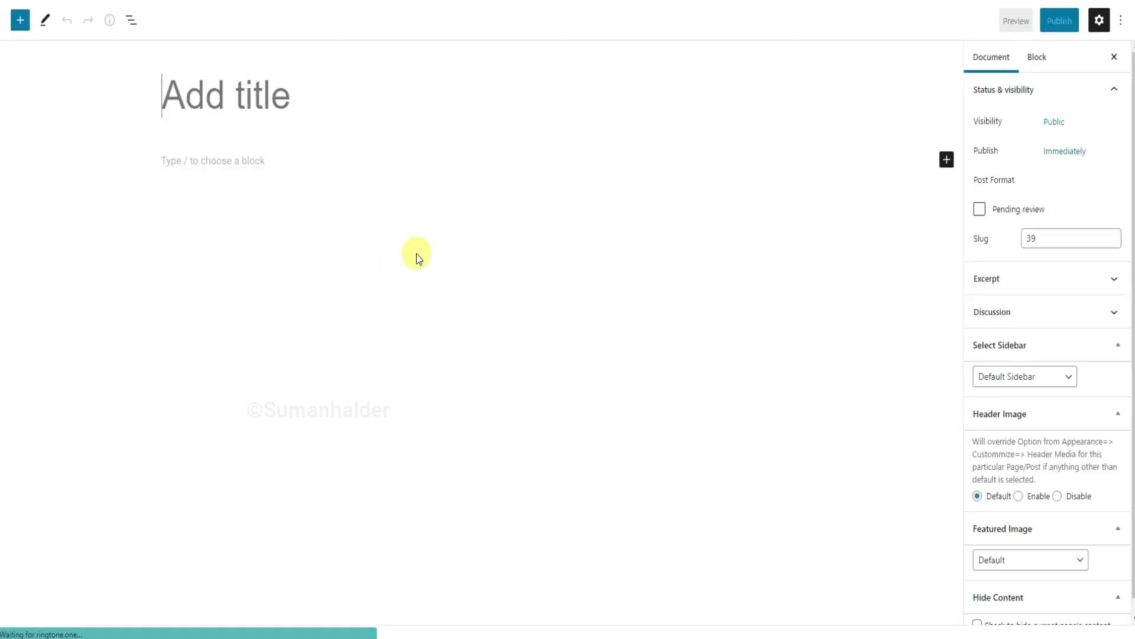
Publish an empty 'Contact Us' page, then go to Plugins > Add New.
text(Contact Us)
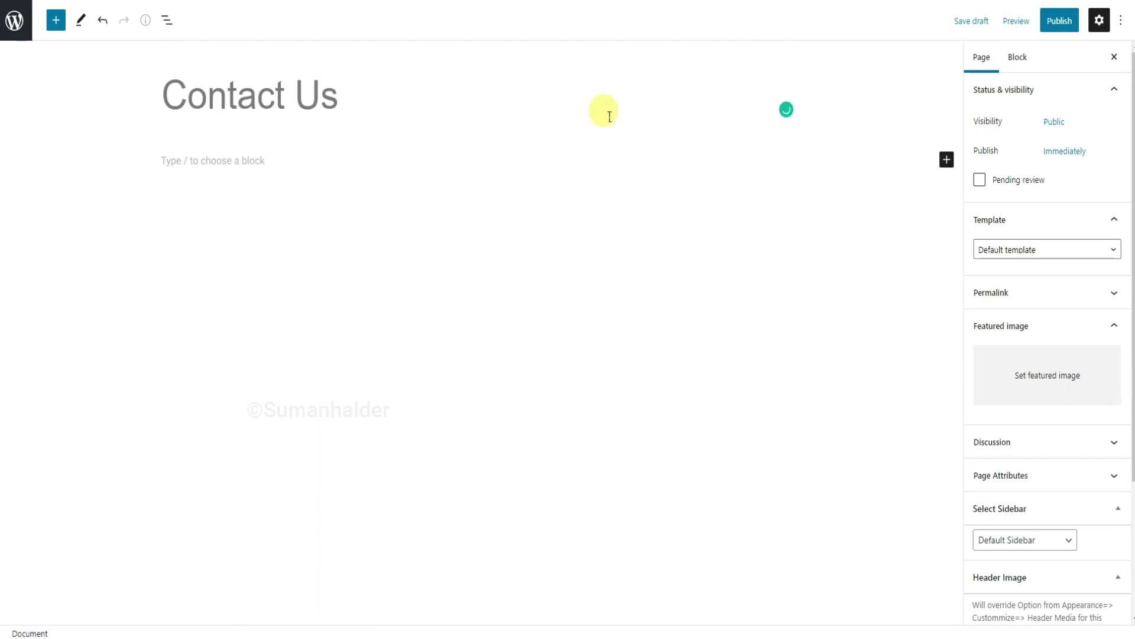
click(264, 160)
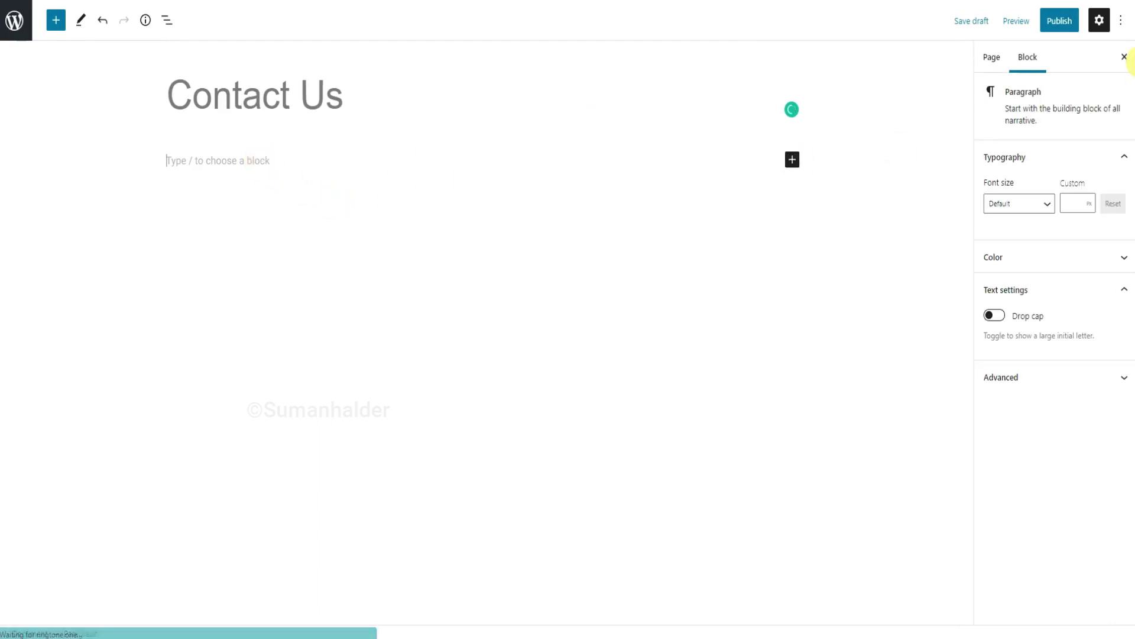
click(1066, 27)
click(1031, 26)
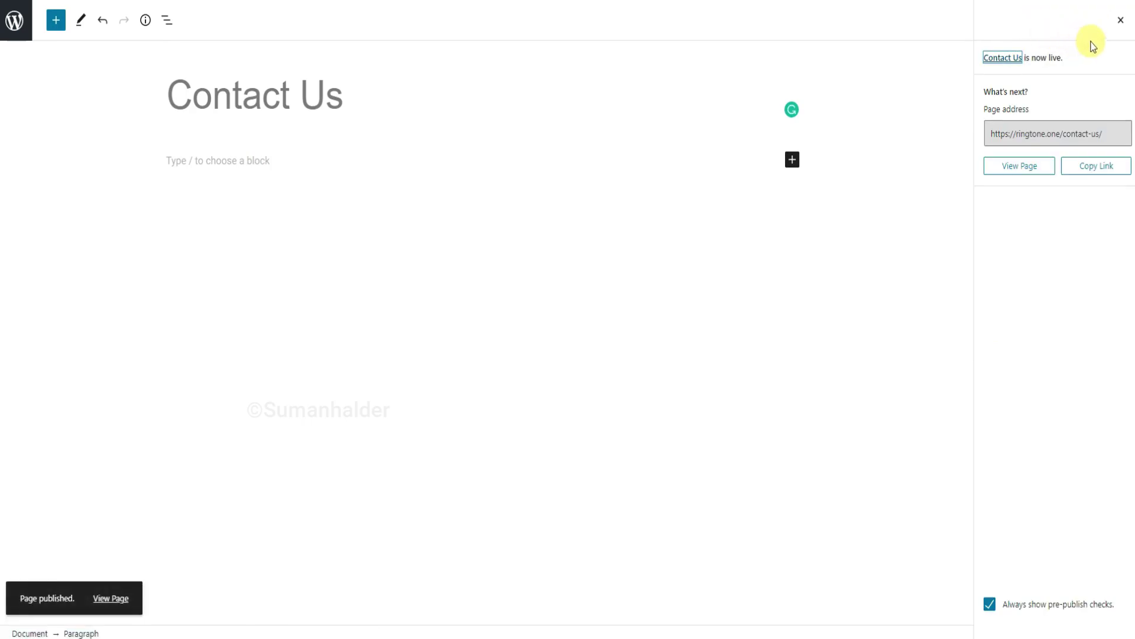
click(1122, 23)
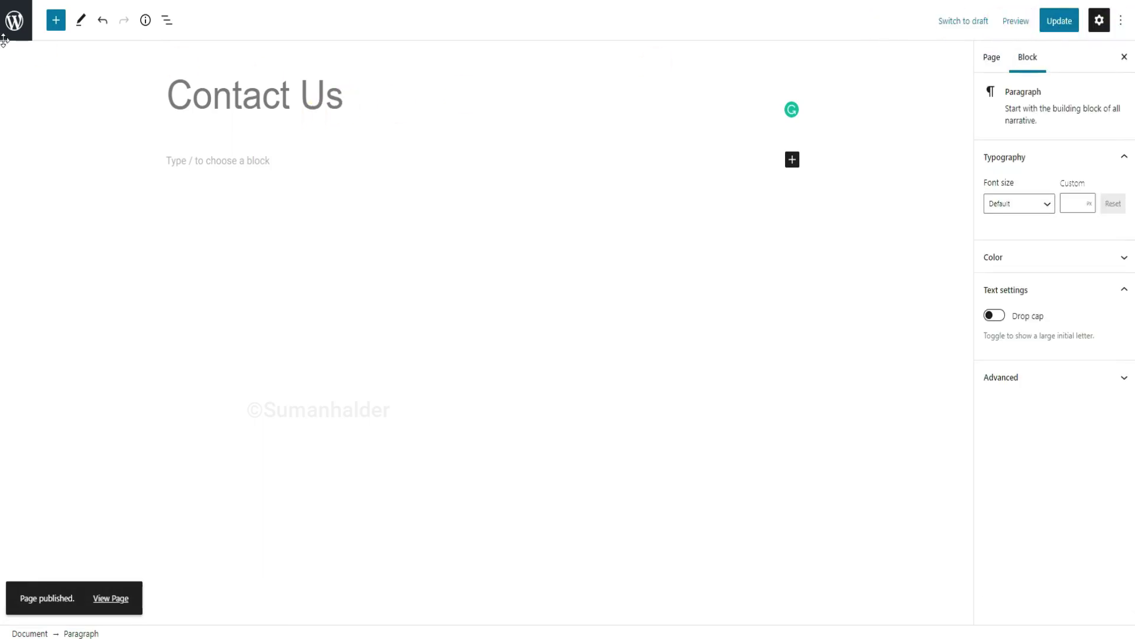
click(18, 26)
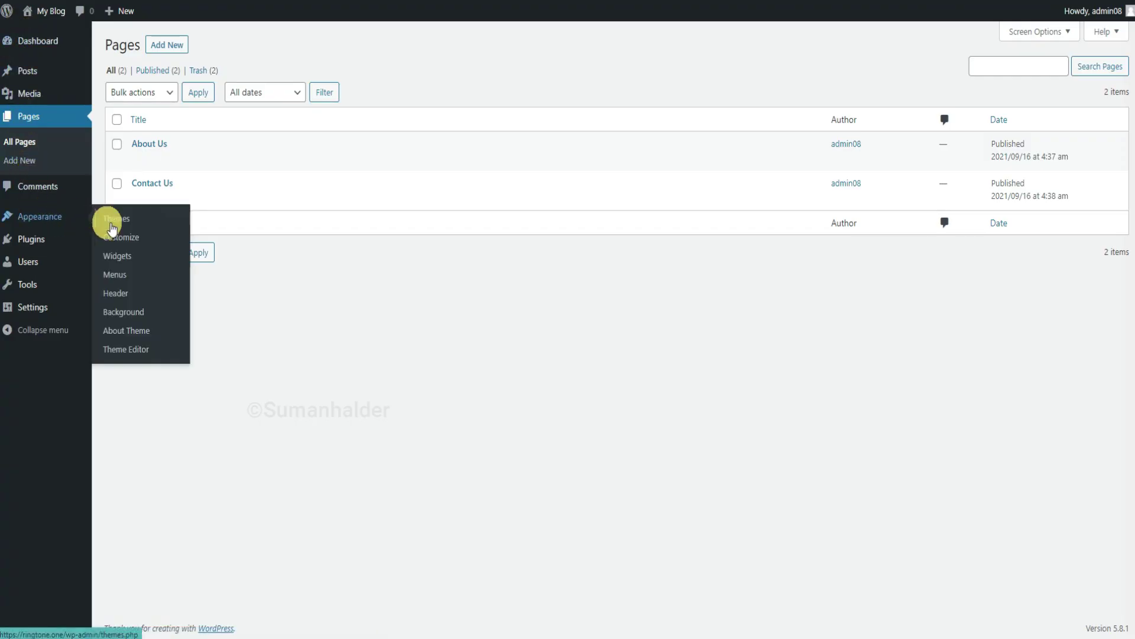
mouse_move(46, 244)
click(134, 261)
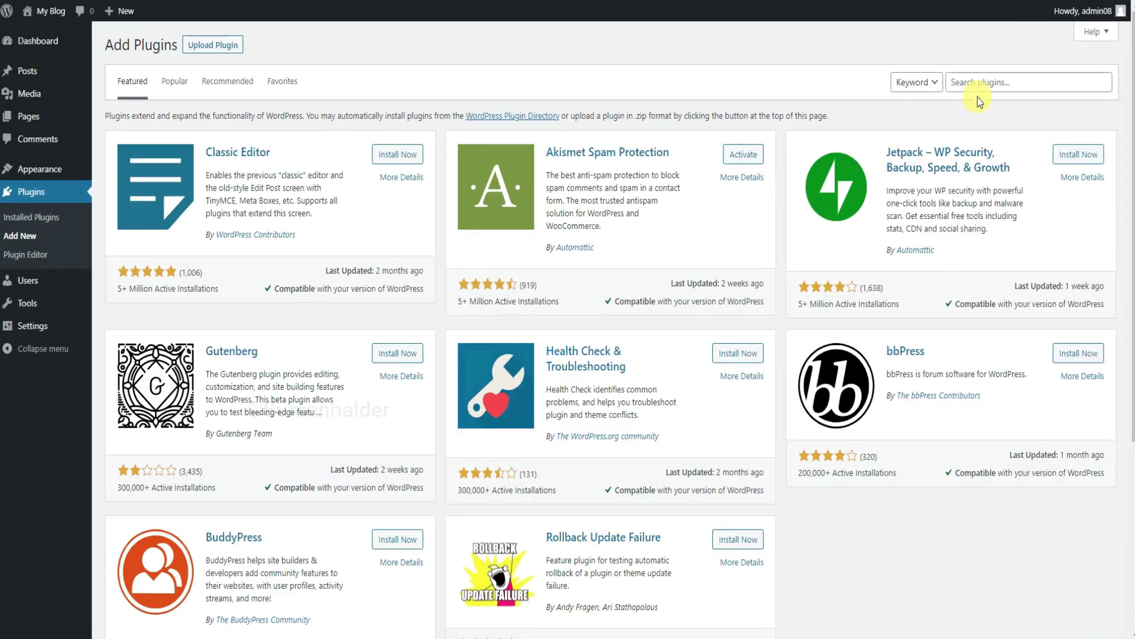
Search the plugin directory for 'con' and install Contact Form 7.
click(987, 83)
text(contact)
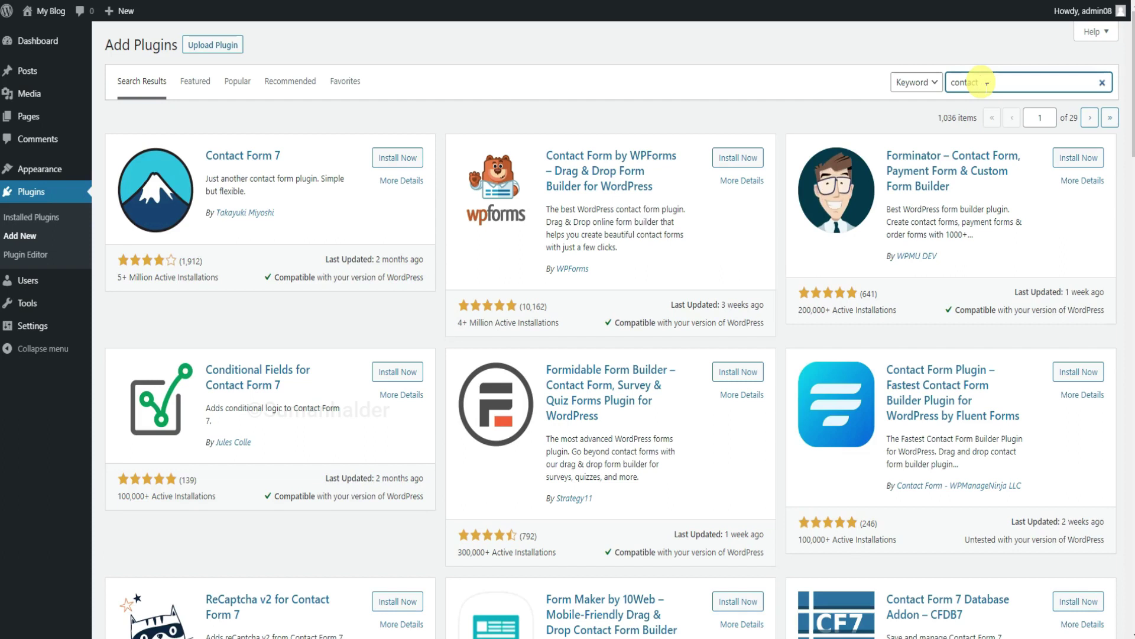
click(402, 159)
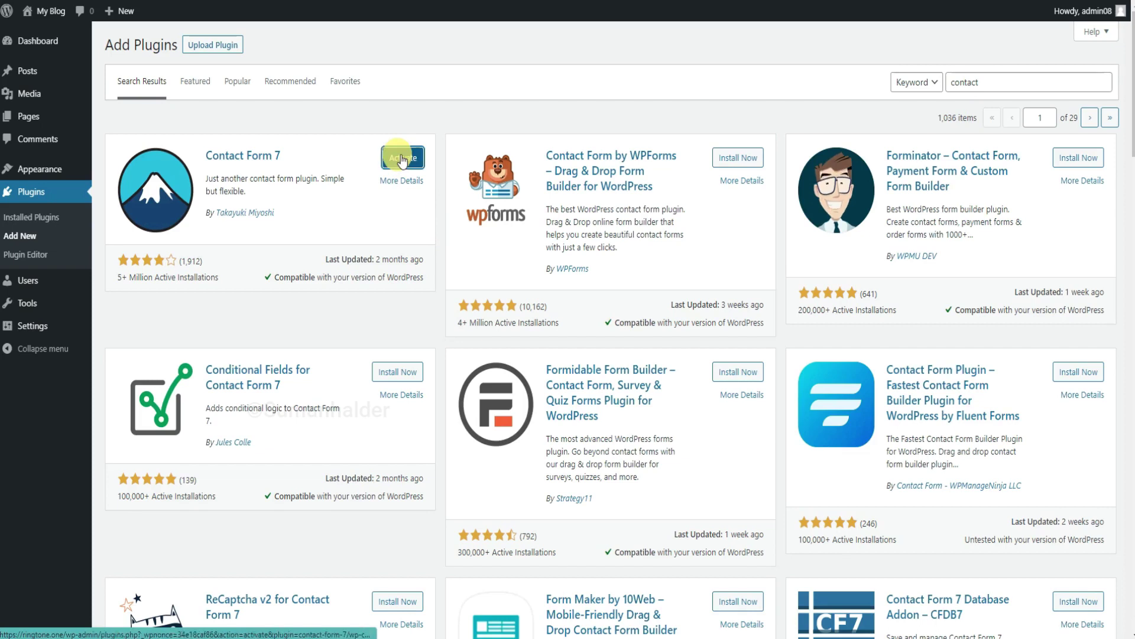
Activate Contact Form 7 and bulk-delete the Akismet Anti-Spam and Hello Dolly plugins.
click(402, 158)
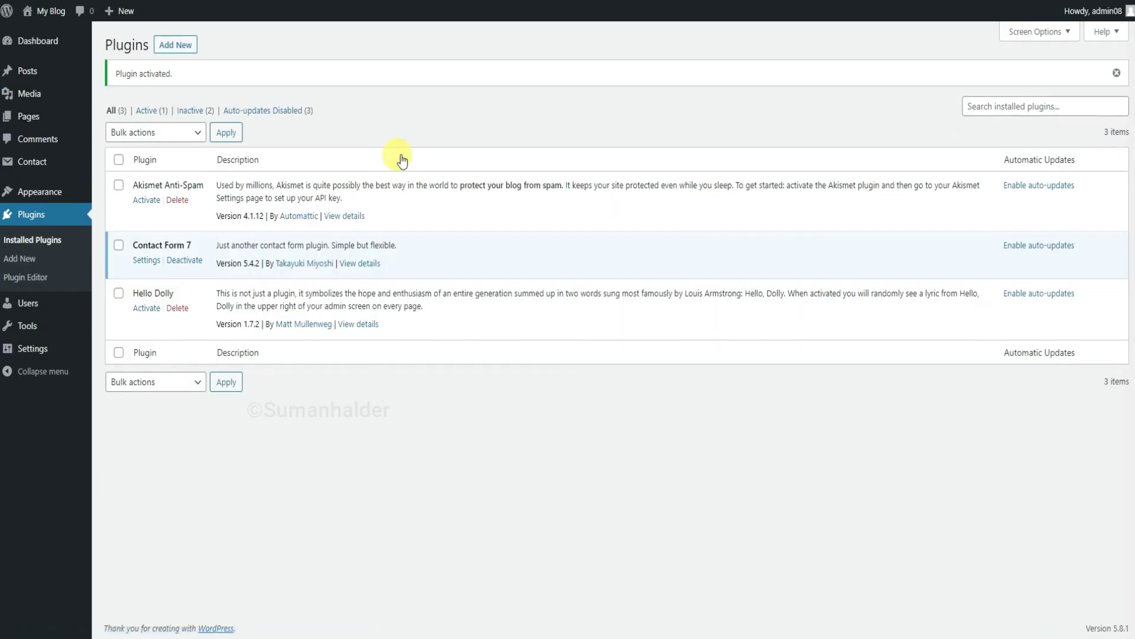
click(119, 294)
click(139, 132)
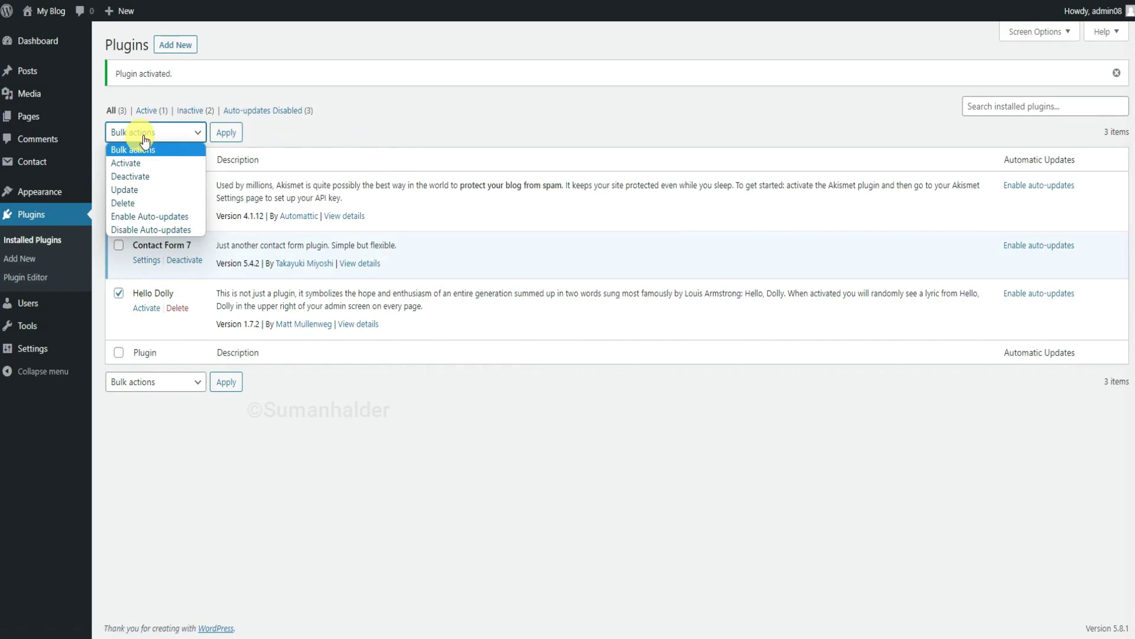
click(137, 203)
click(228, 133)
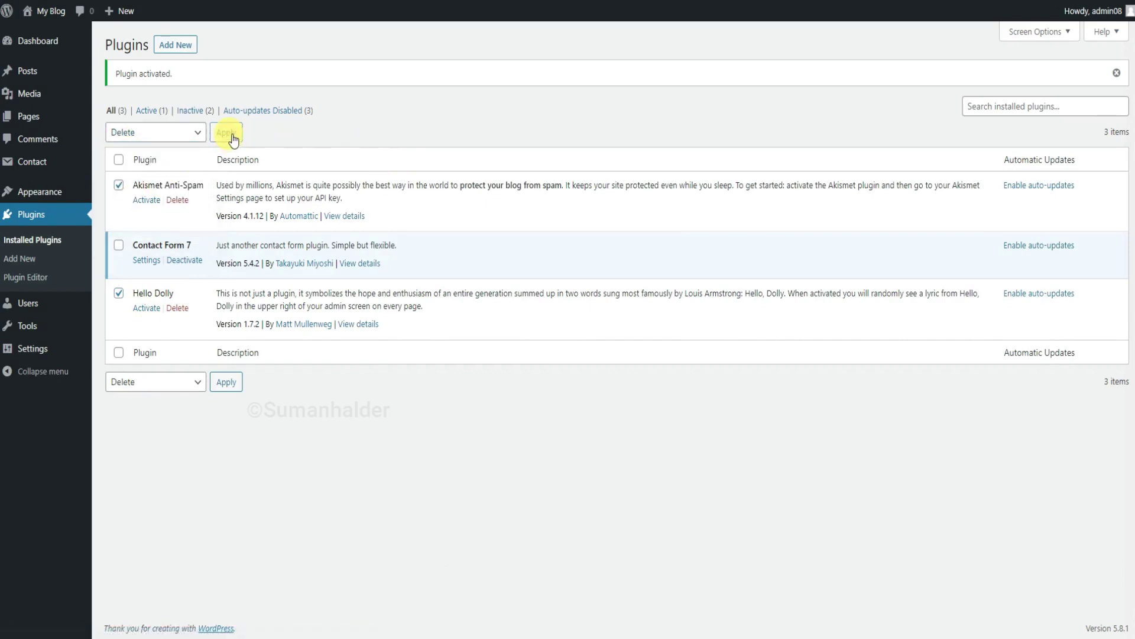
click(629, 79)
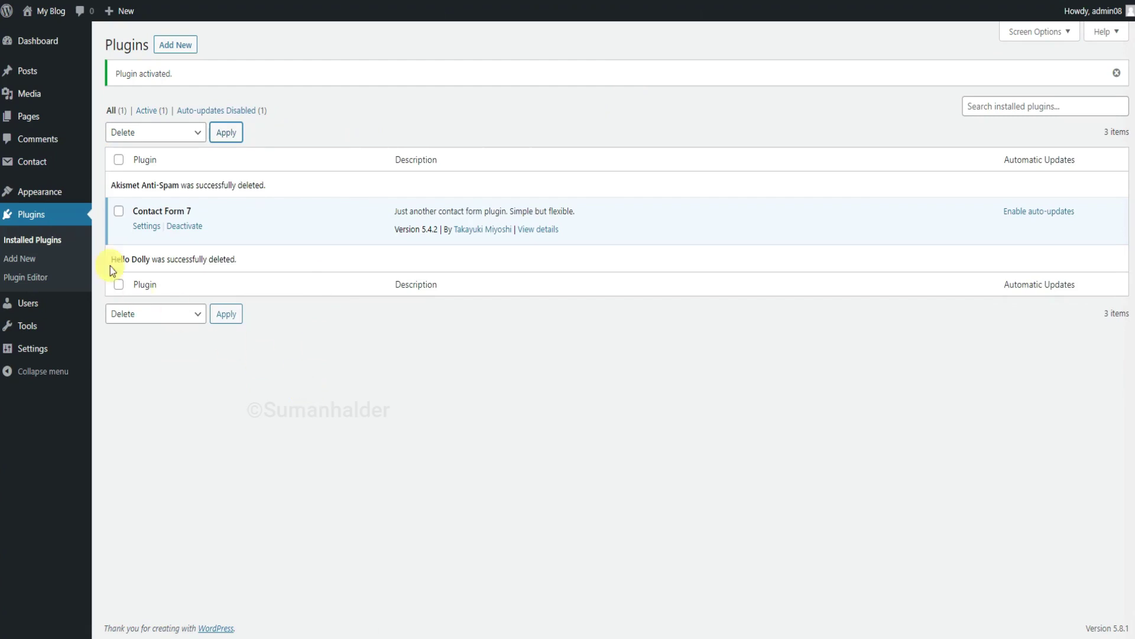
Review Contact form 1's Messages, Additional Settings and Mail tabs, then go to the Pages list.
click(152, 233)
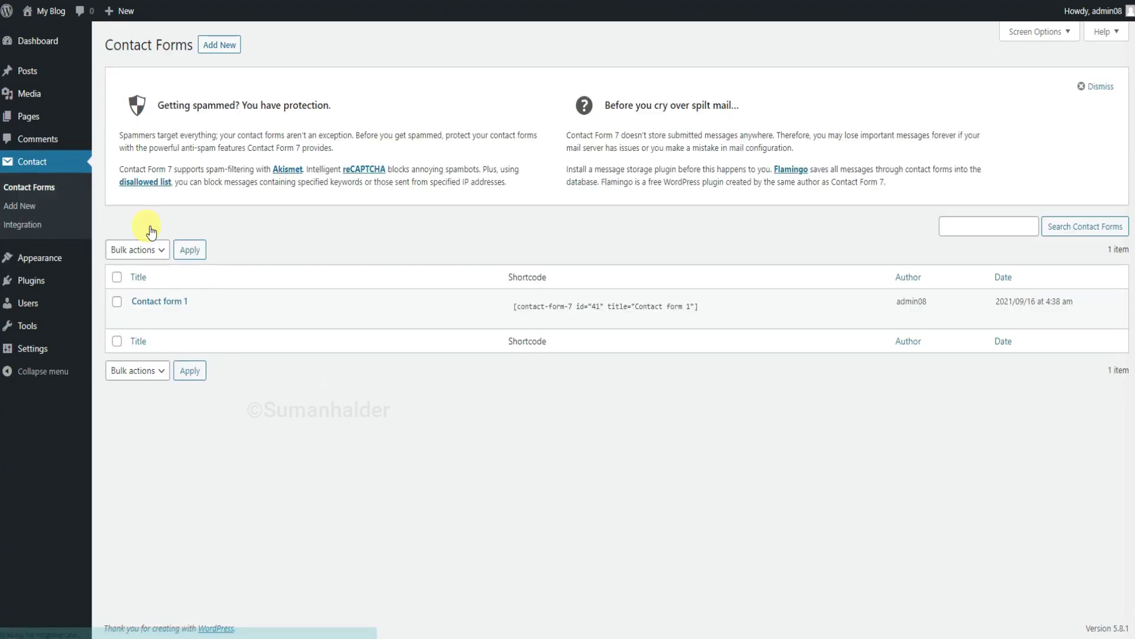
click(192, 331)
key(ctrl+Tab)
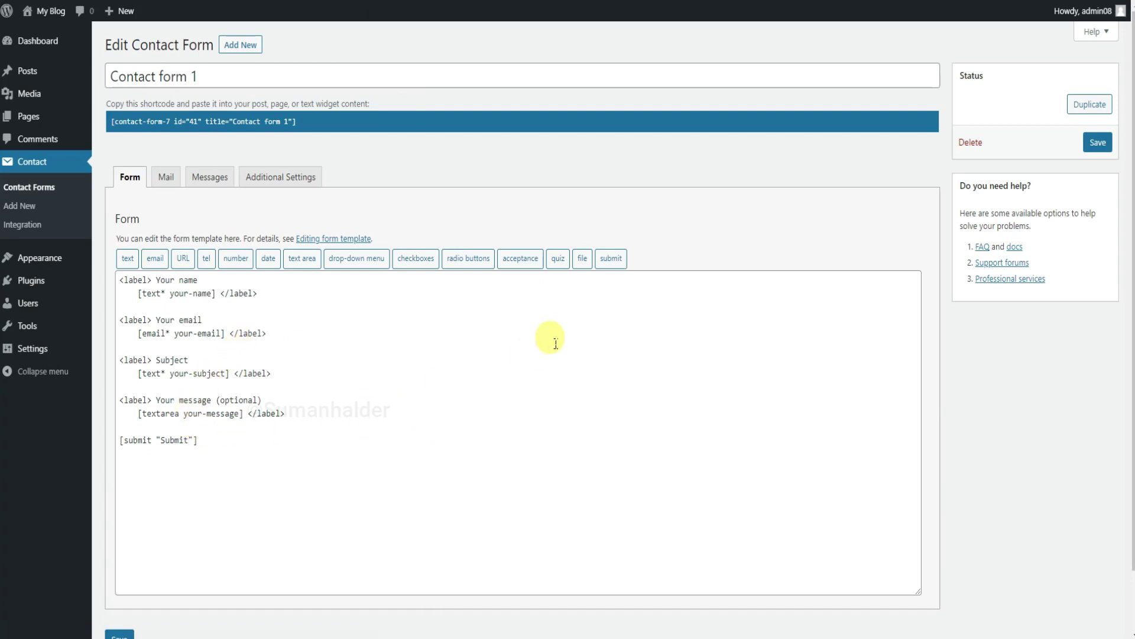
click(201, 184)
click(280, 180)
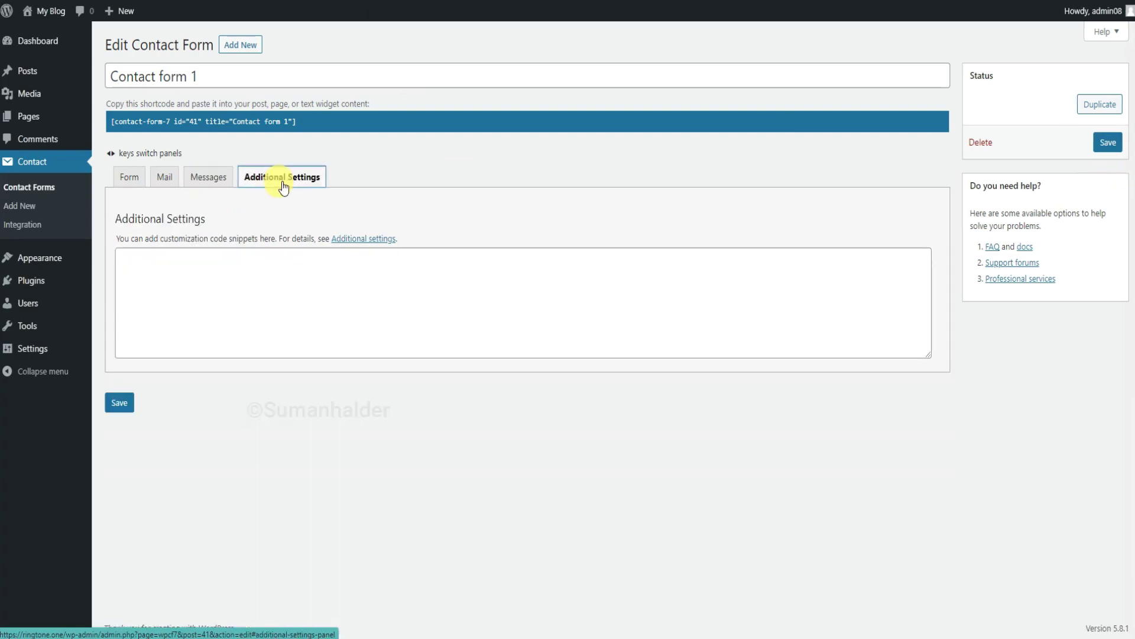
click(173, 177)
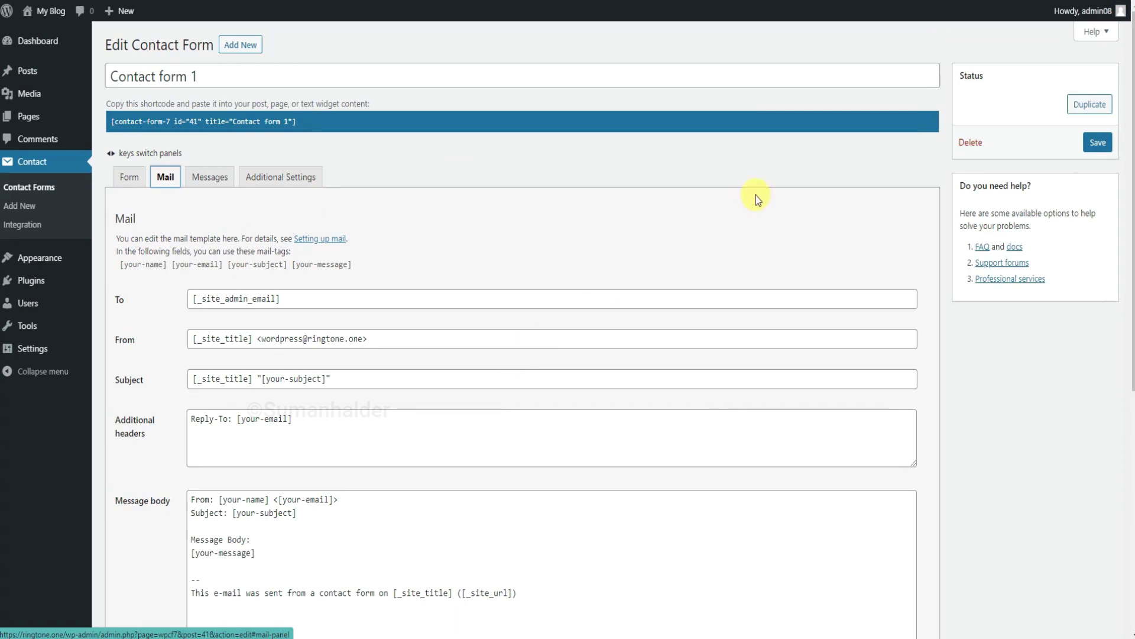
click(51, 118)
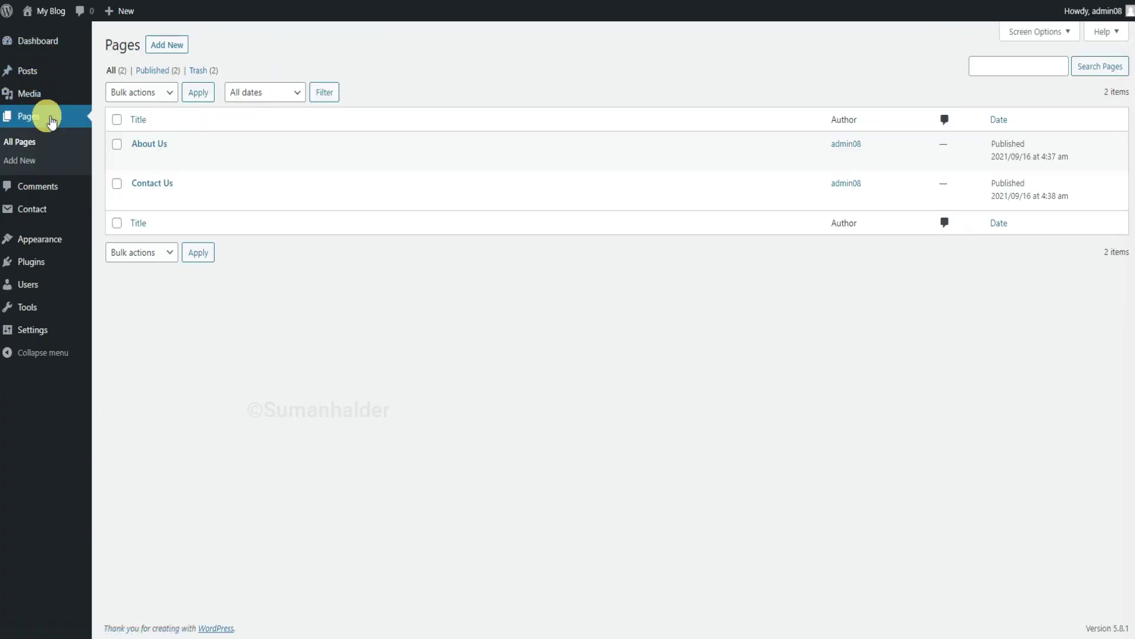
Open the Contact Us page editor in a new browser tab.
right_click(139, 200)
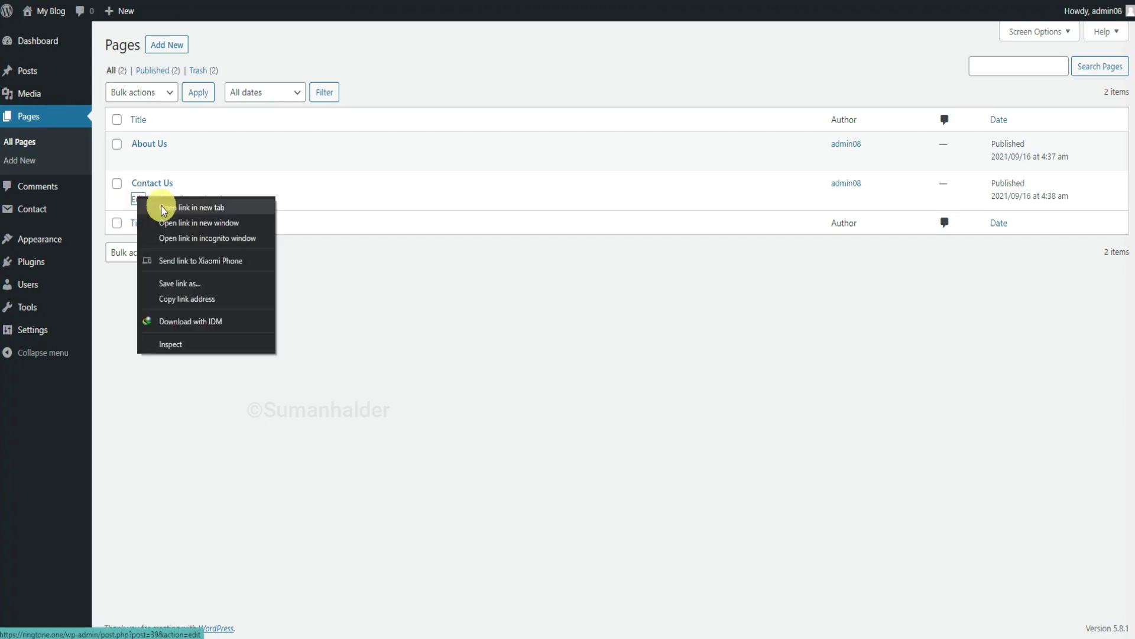
click(163, 208)
key(ctrl+Tab)
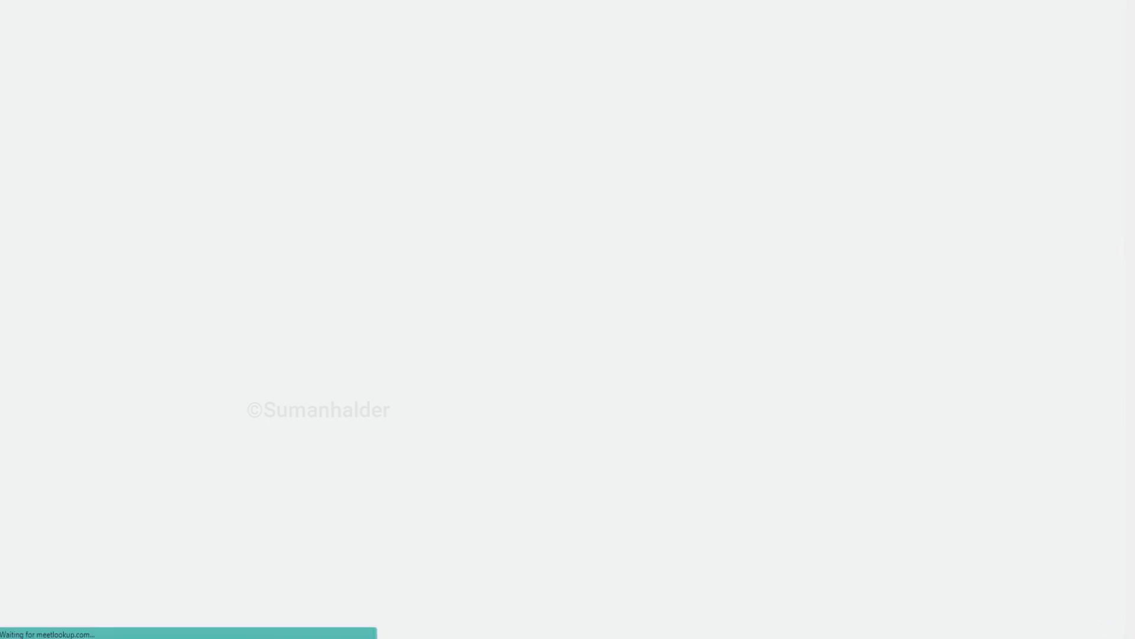
Add a Shortcode block with the Contact form 1 shortcode, update the page and preview it.
click(540, 159)
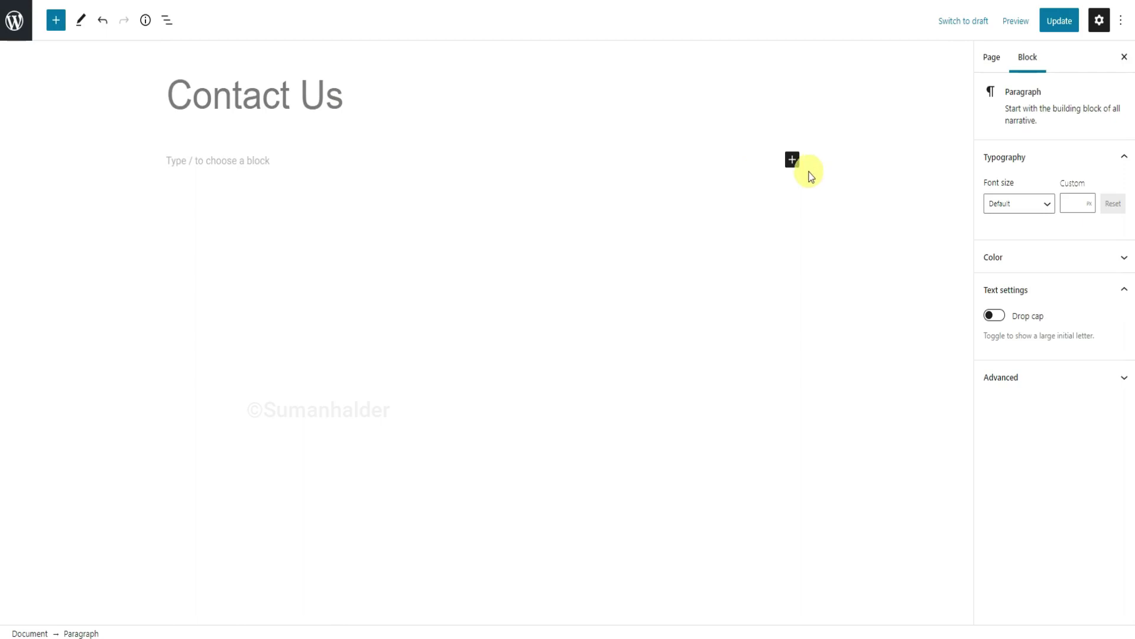
click(792, 161)
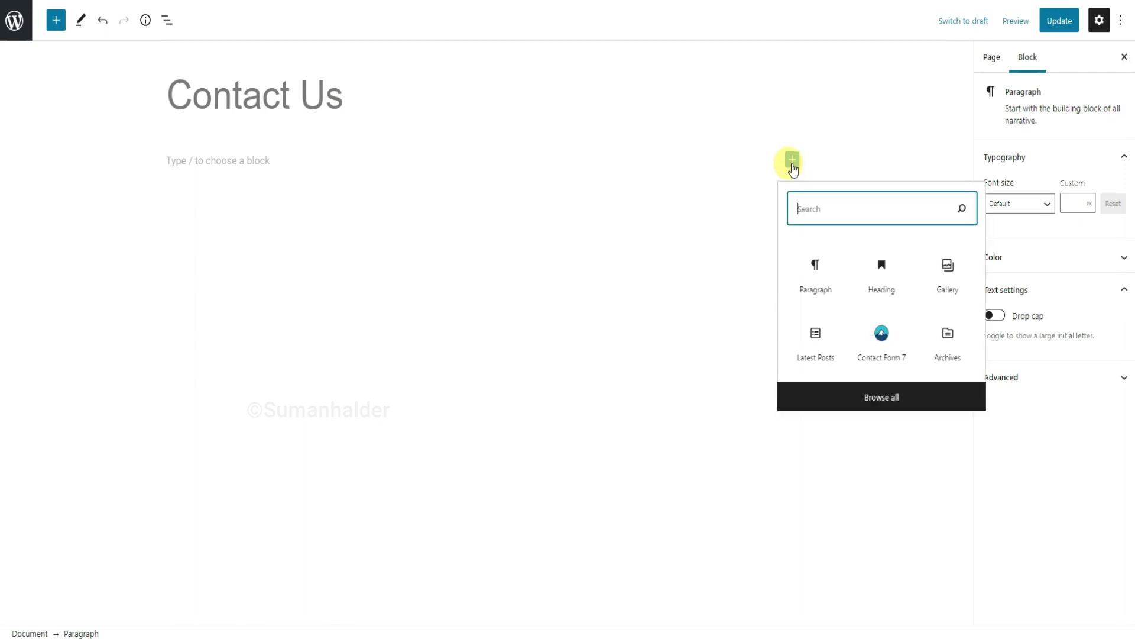
text(sh)
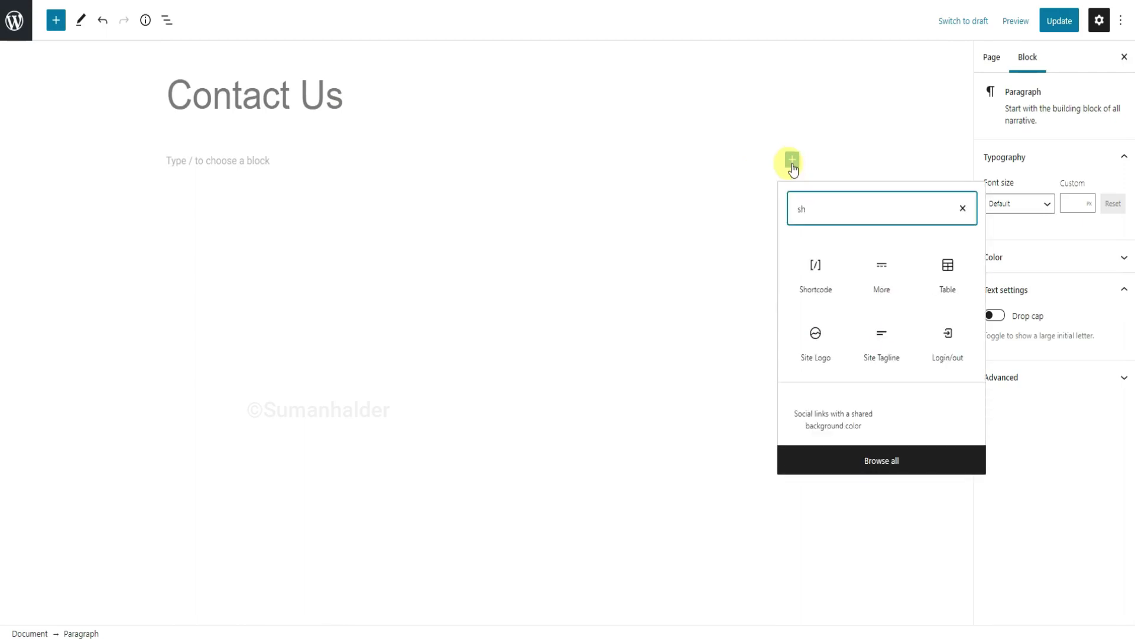
click(817, 286)
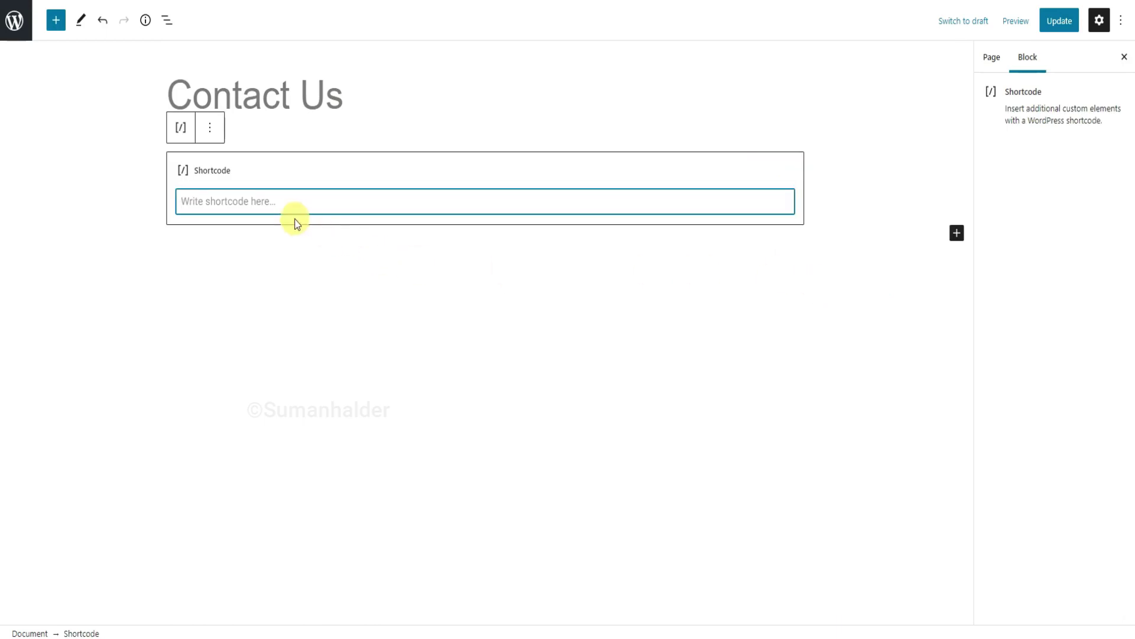
text([contact-form-7 id="41" title="Contact form 1"])
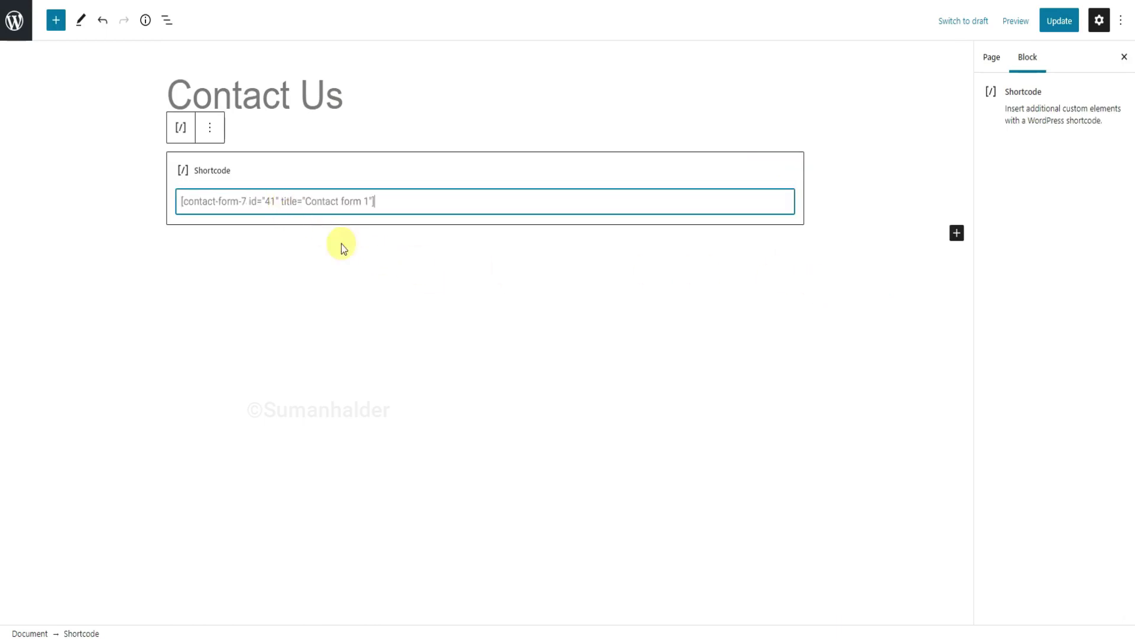
click(1060, 22)
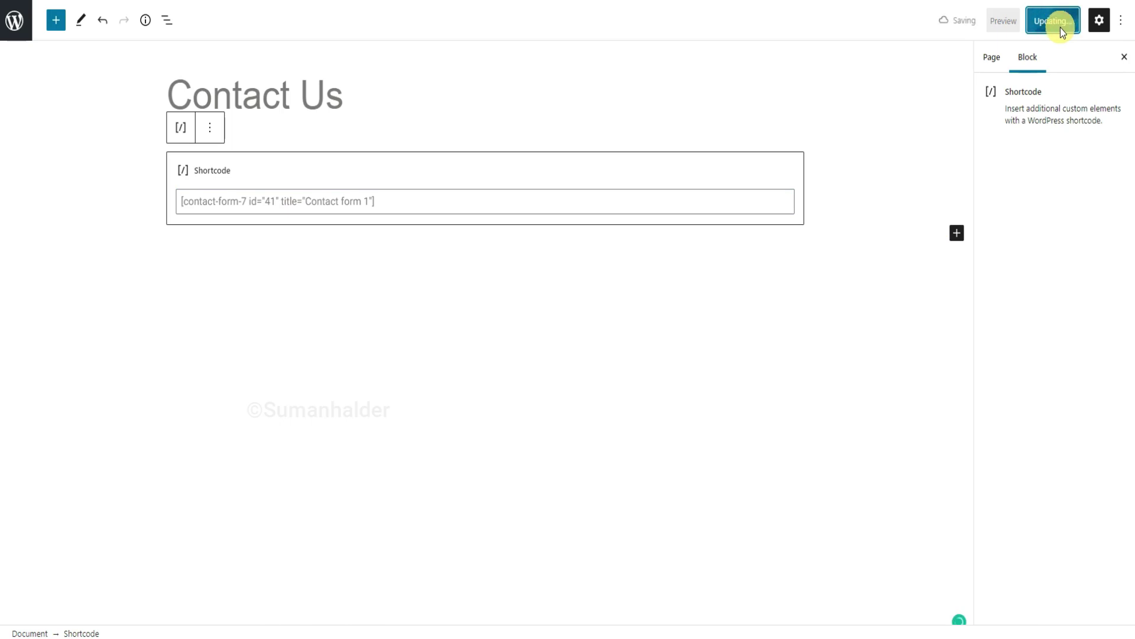
click(1005, 21)
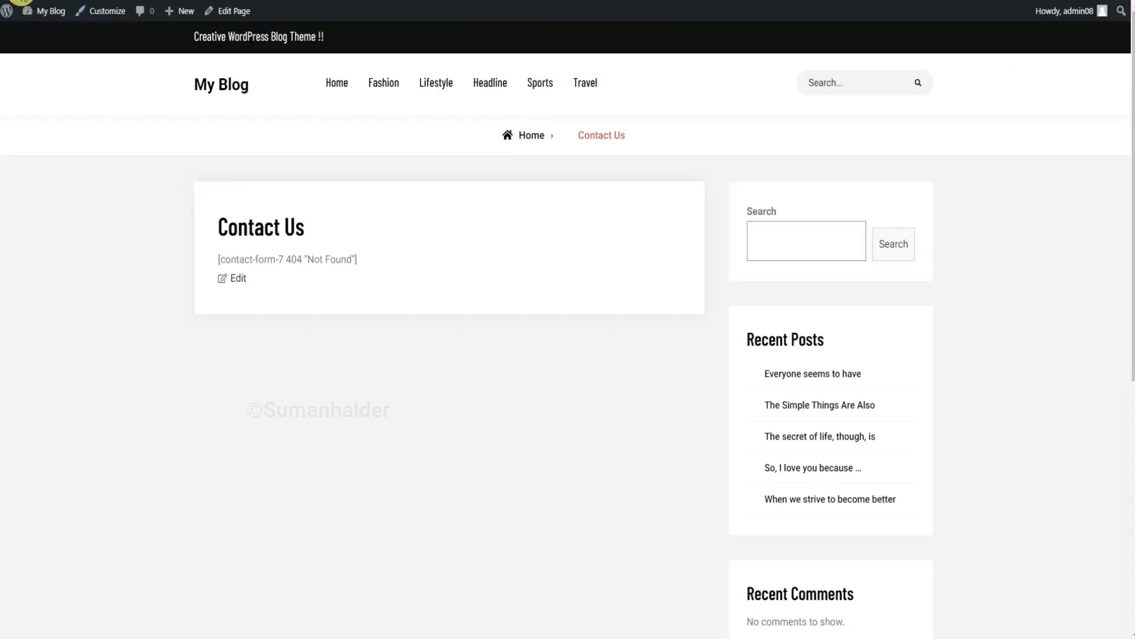
Reload the Contact Us preview to confirm the form appears, then go to the Dashboard.
click(49, 1)
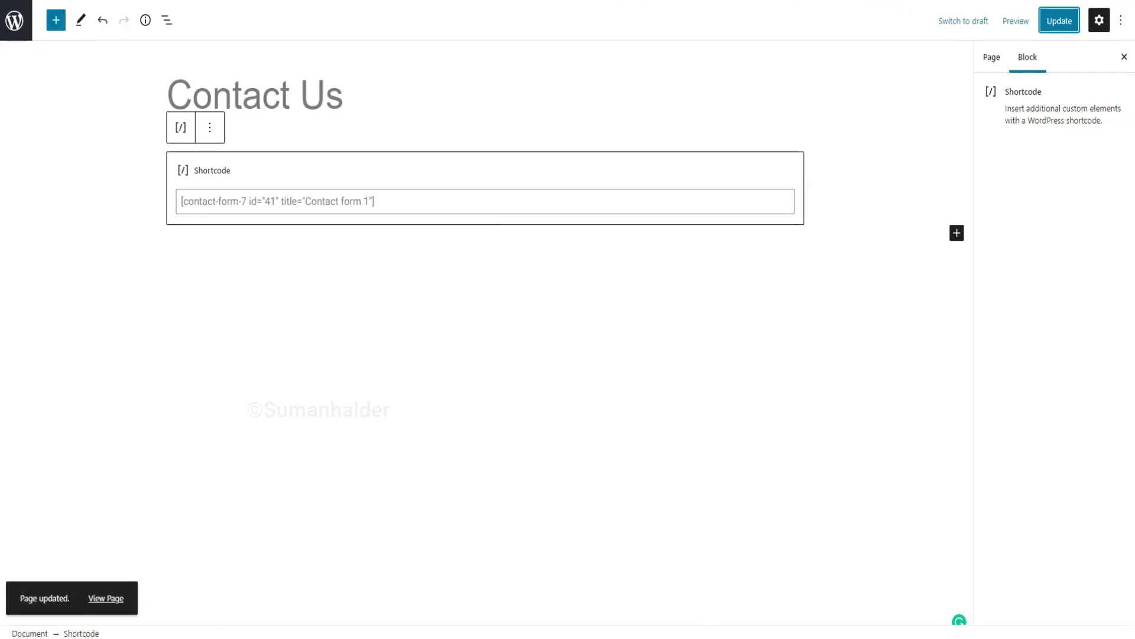
click(343, 0)
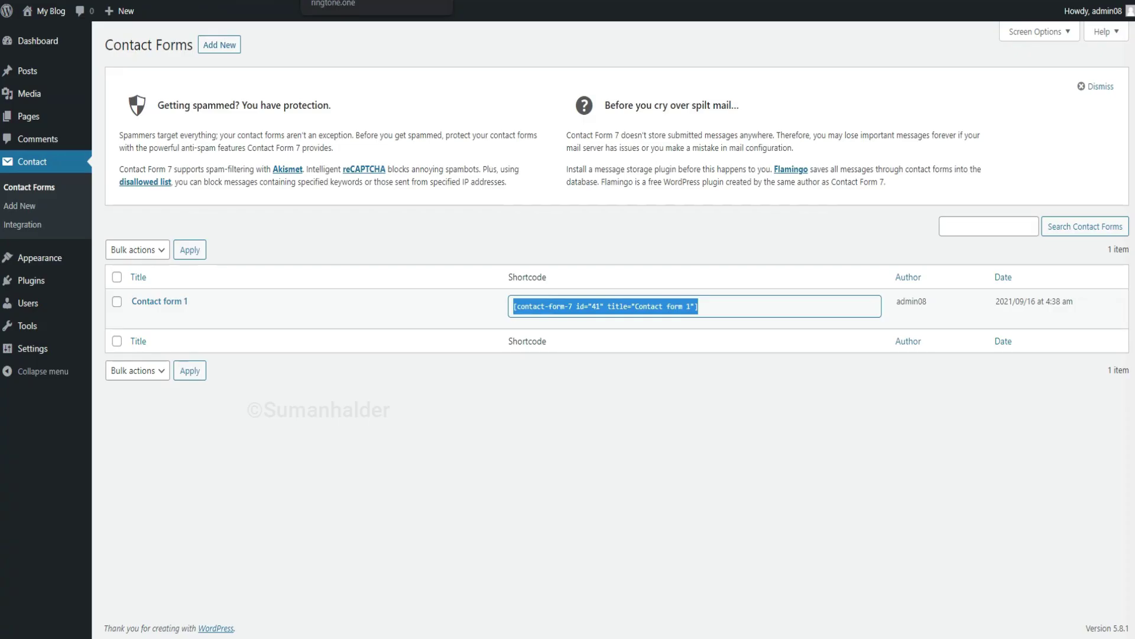
click(43, 44)
Open the My Blog front page, scroll through it, and return to the Dashboard tab.
right_click(53, 35)
click(89, 41)
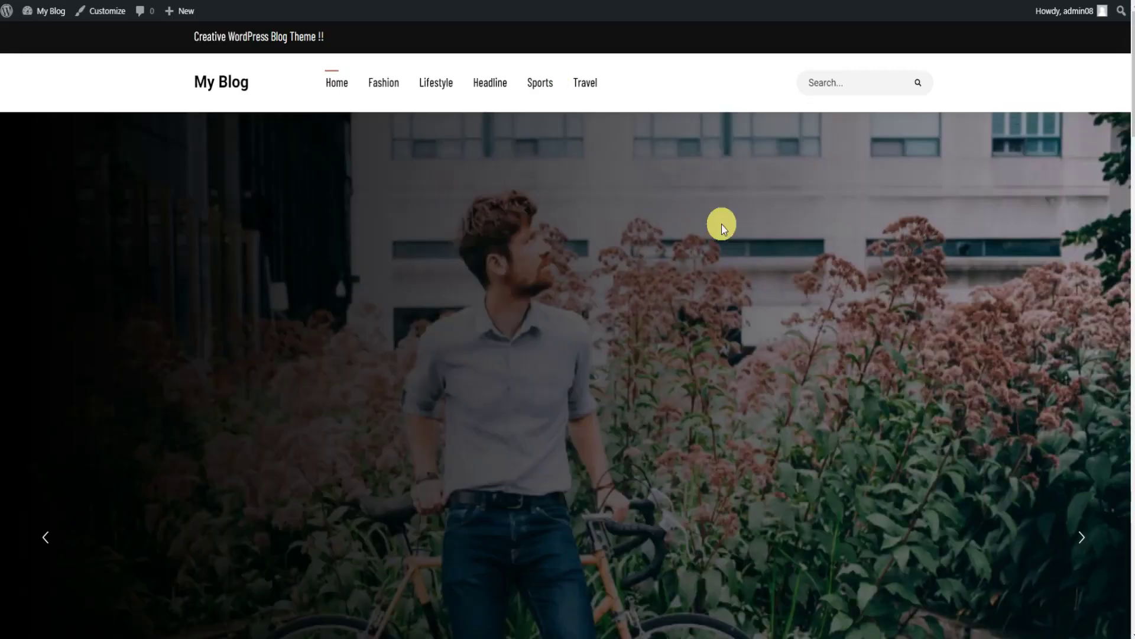
scroll(1027, 395, down, 4)
scroll(1025, 396, down, 8)
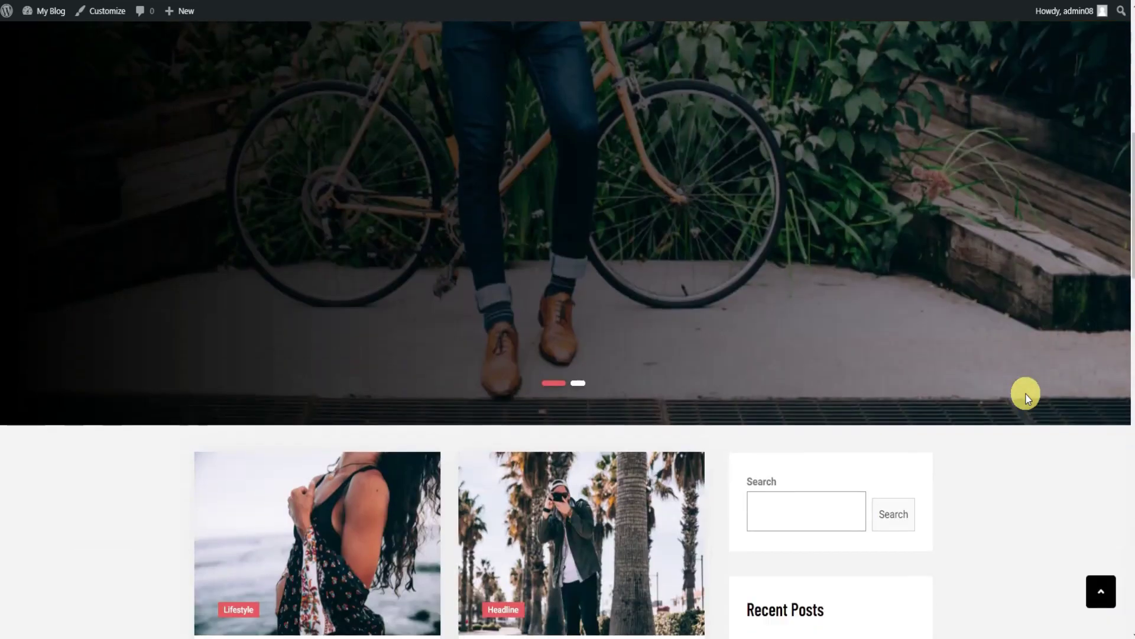
scroll(1027, 396, down, 13)
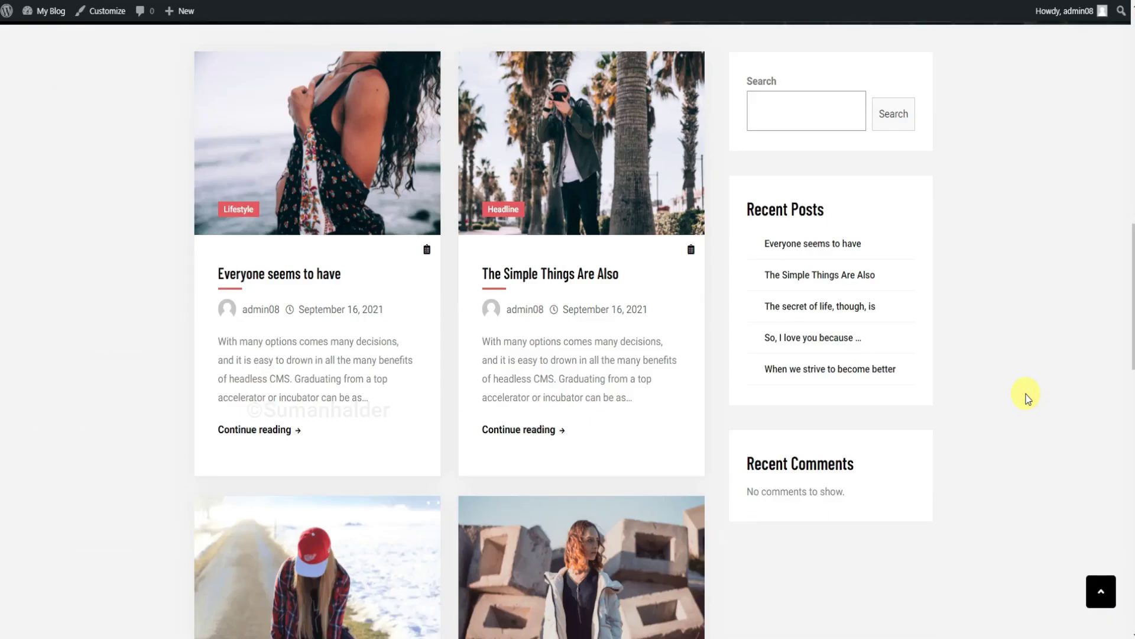
scroll(1027, 396, down, 8)
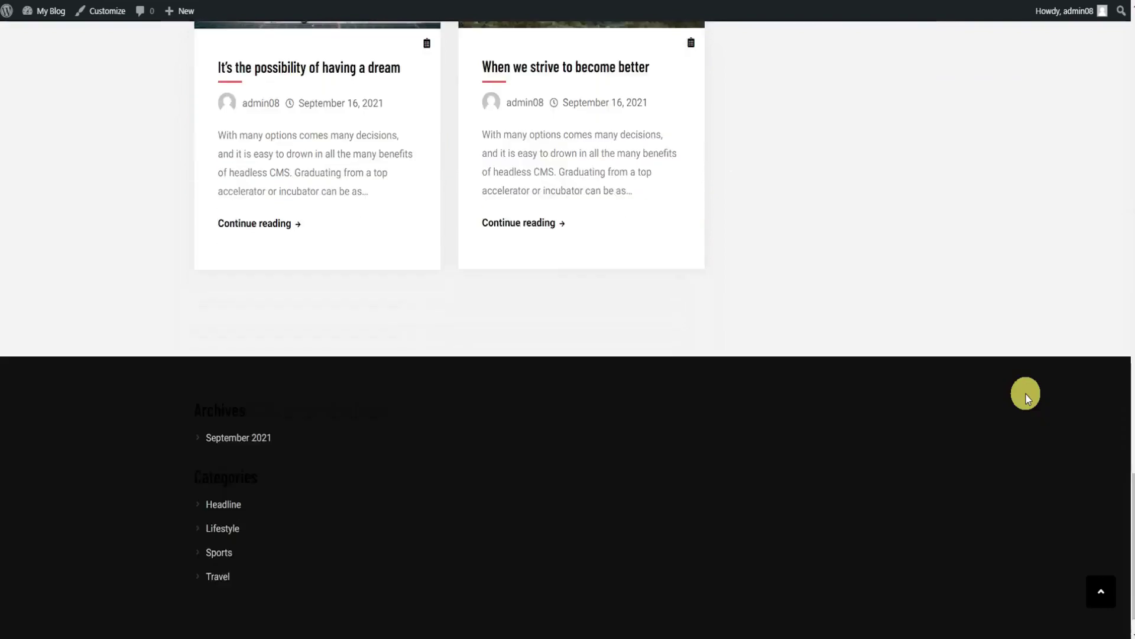
scroll(1027, 396, up, 12)
scroll(1027, 396, up, 16)
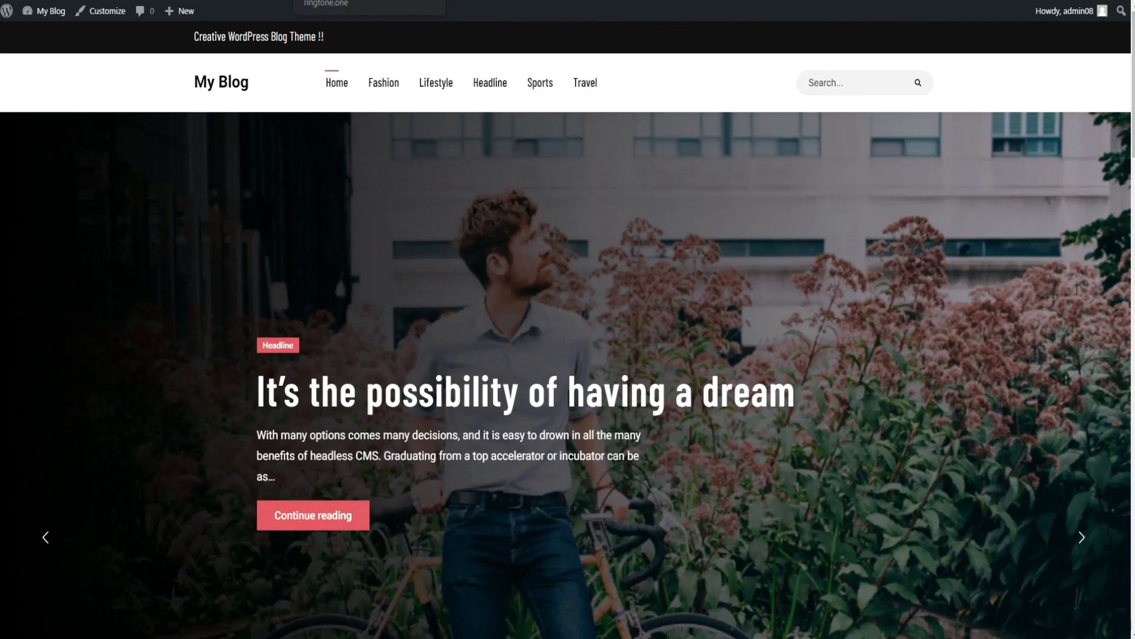
click(355, 0)
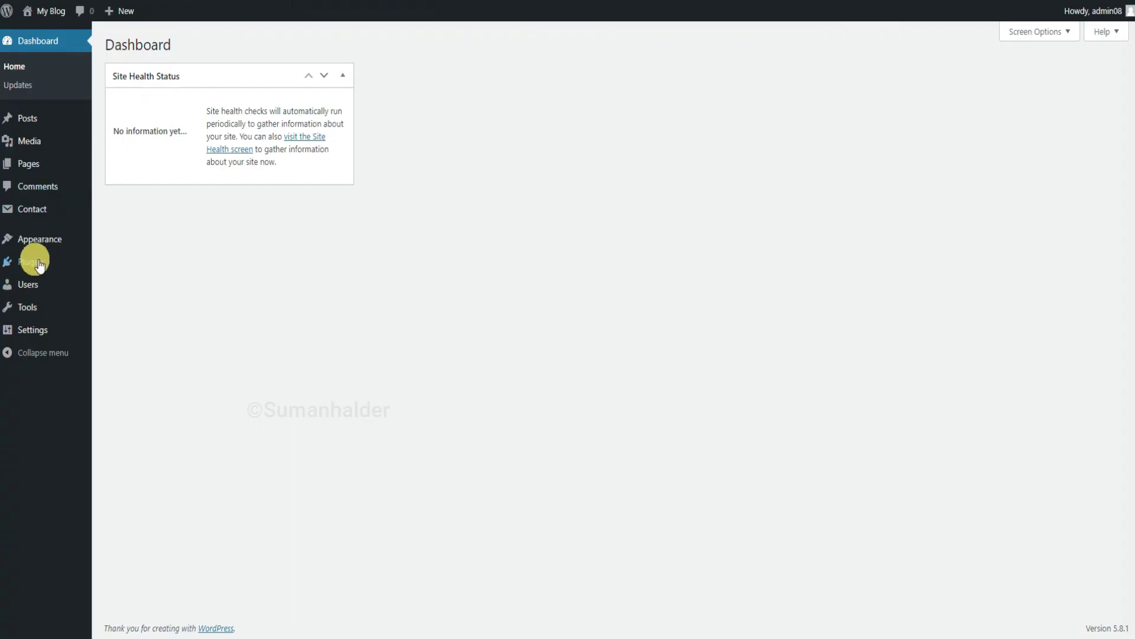
Add About Us and Contact Us to the Secondary menu, About Us first, and save it.
mouse_move(38, 245)
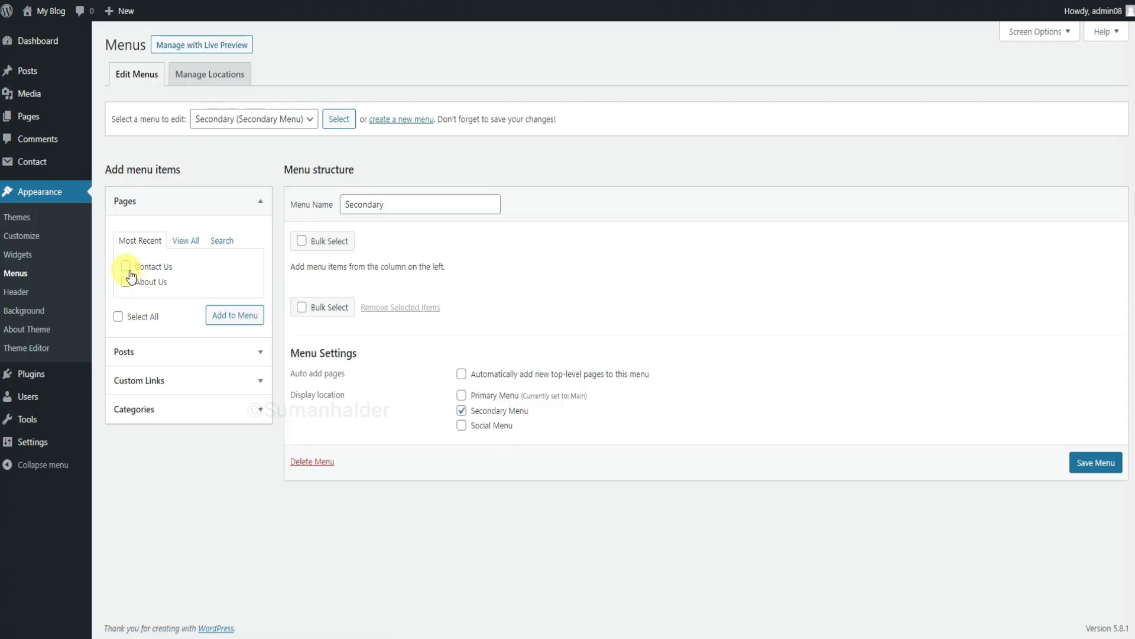
click(125, 266)
click(246, 318)
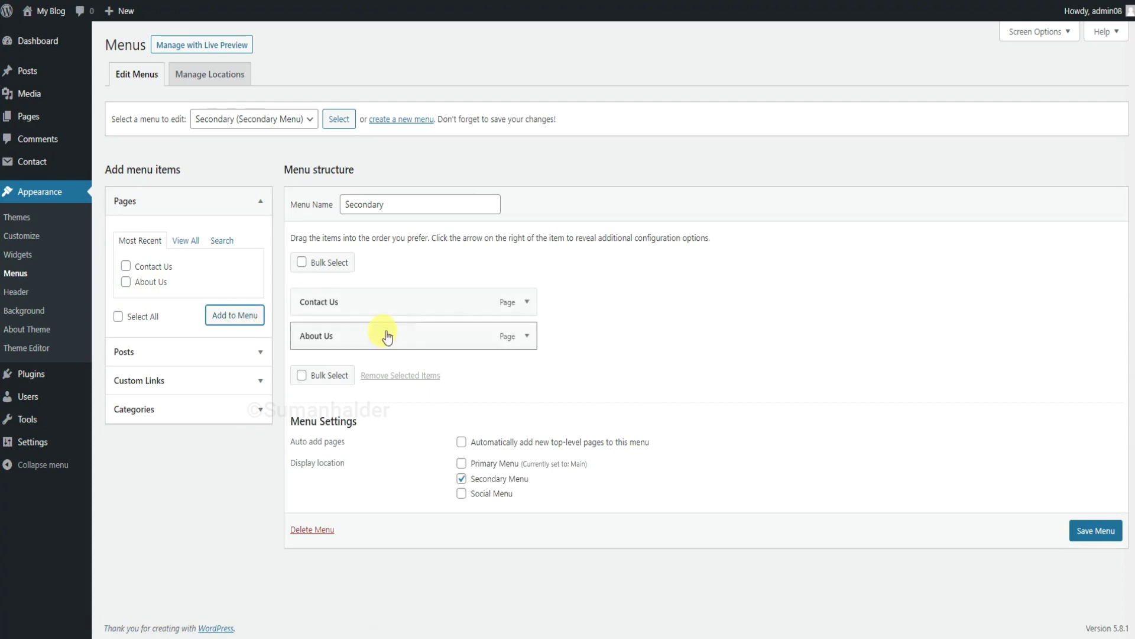
drag(426, 339, 423, 307)
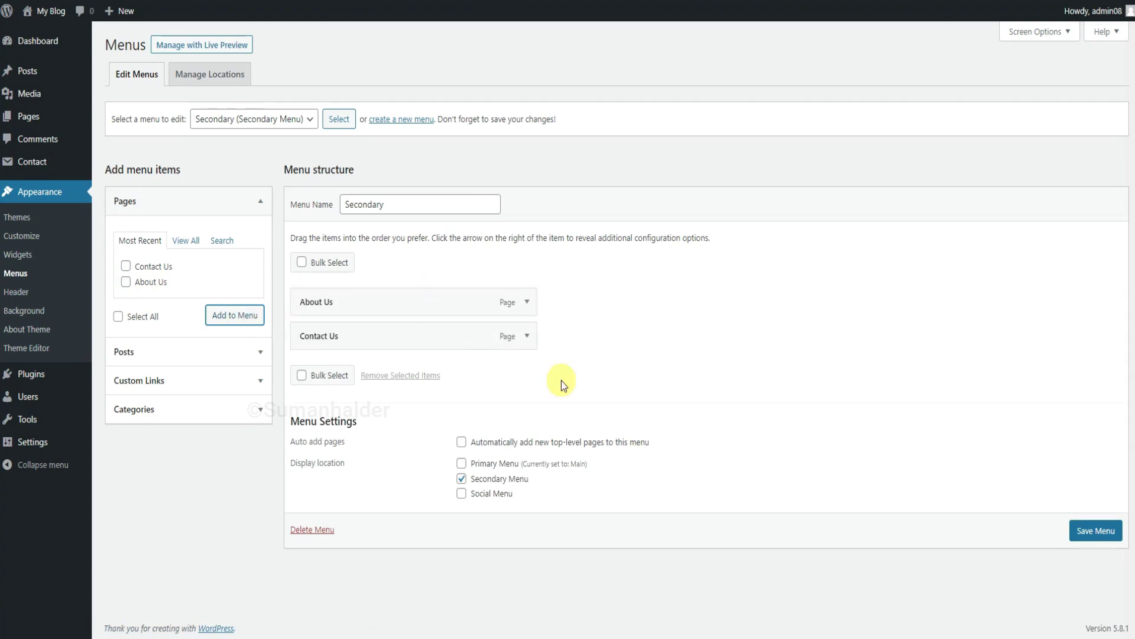
click(1085, 530)
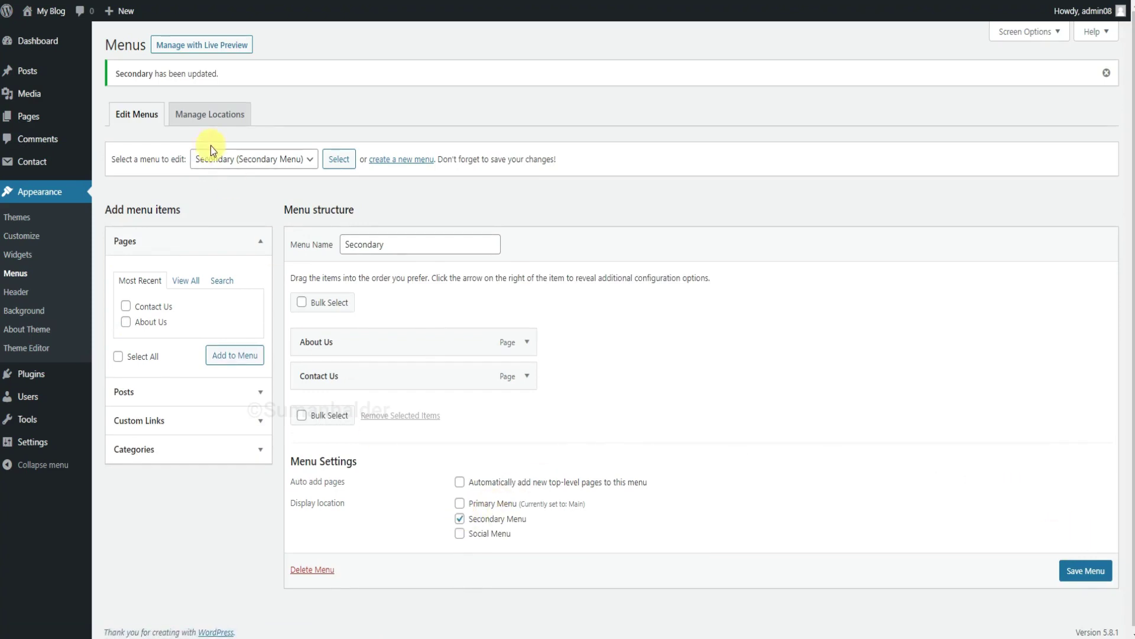
click(392, 160)
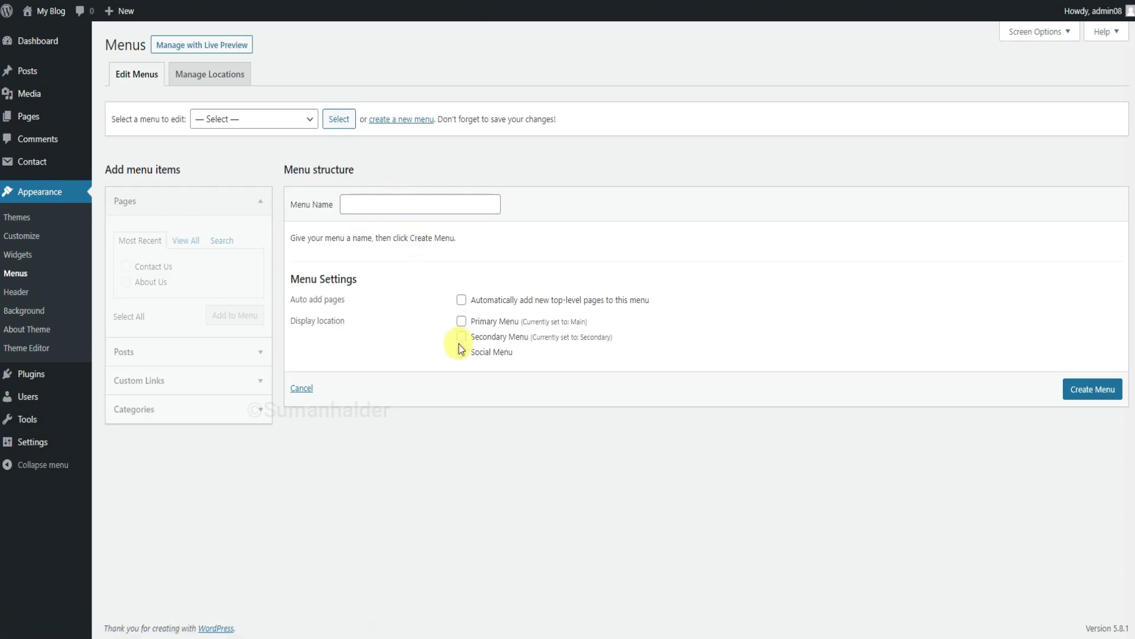
Create a menu named 'Social Media' assigned to the Social Menu location.
click(461, 352)
click(394, 207)
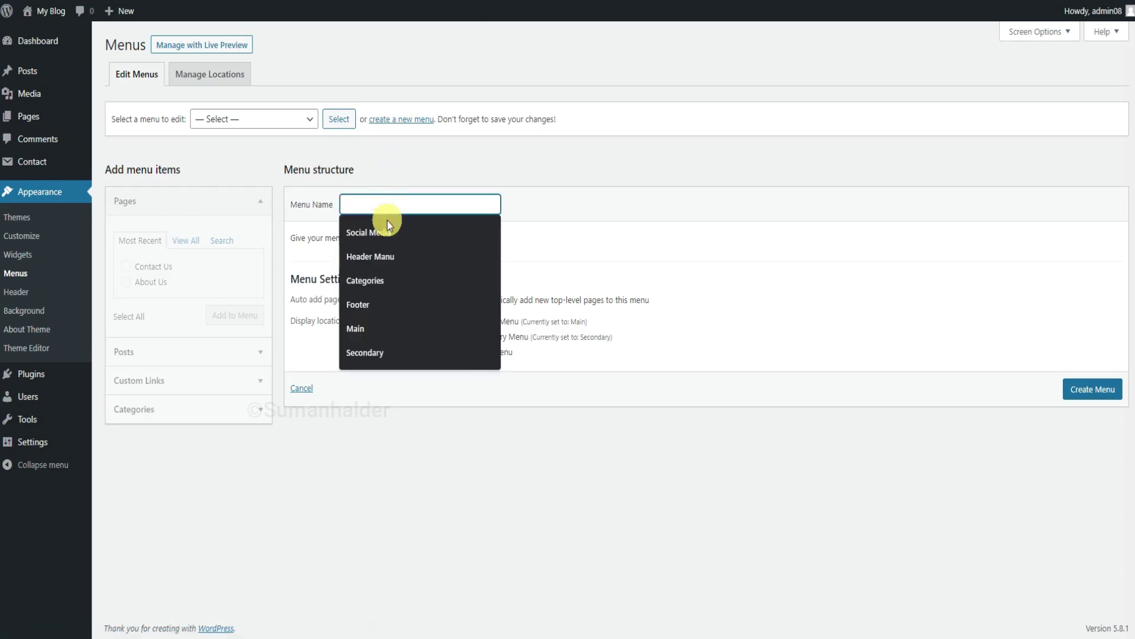
click(388, 233)
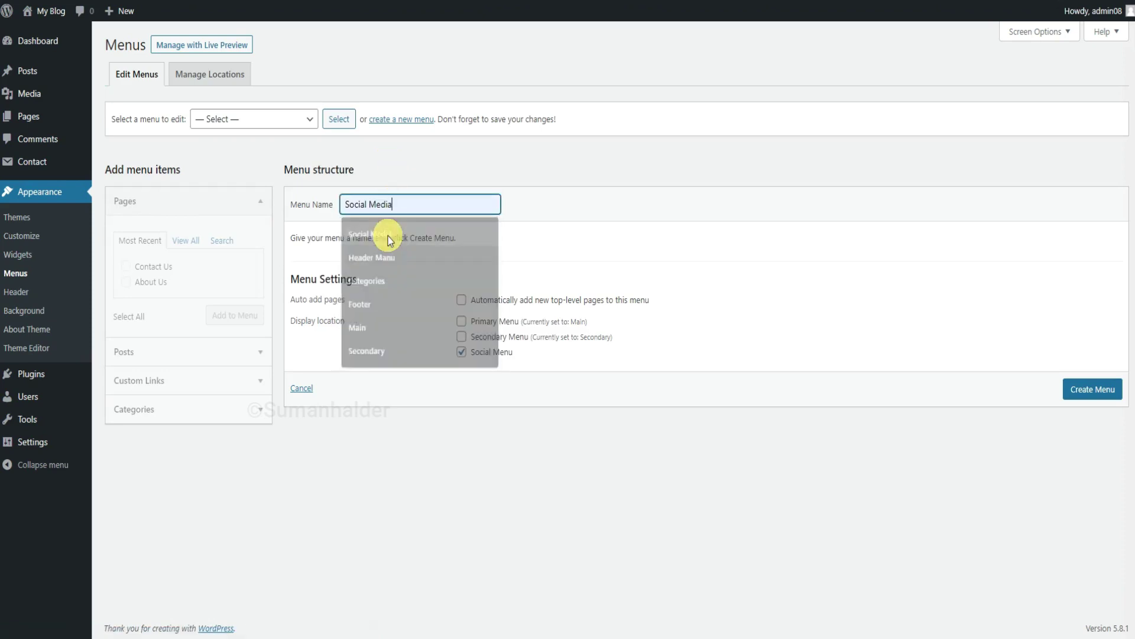
click(1089, 394)
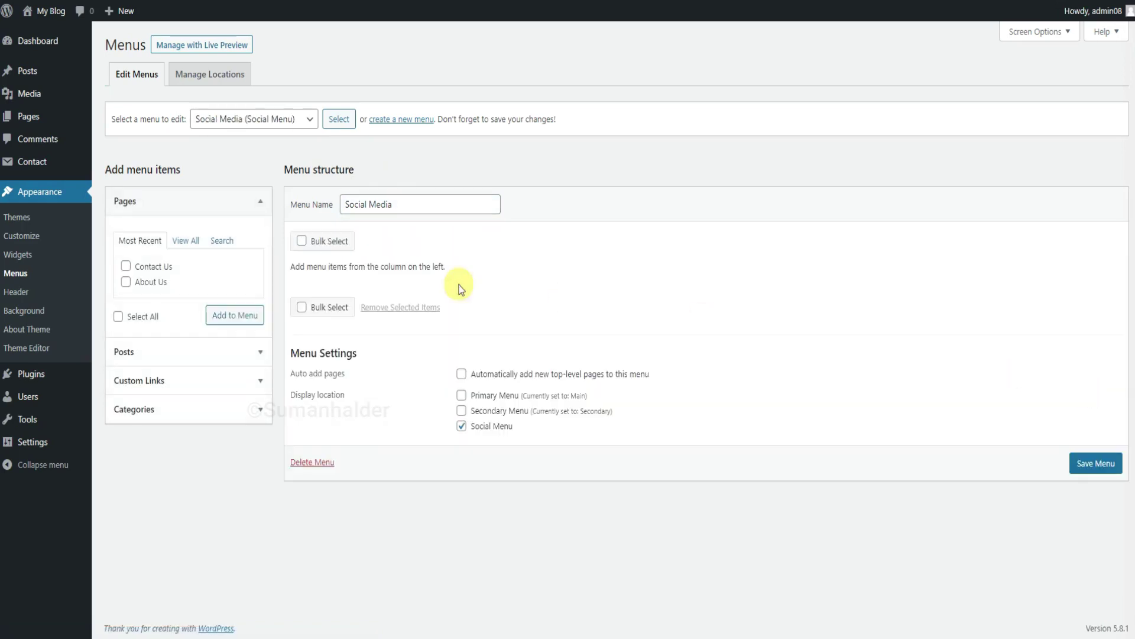
Start a custom link labelled 'Facebook' for the Social Media menu.
click(183, 385)
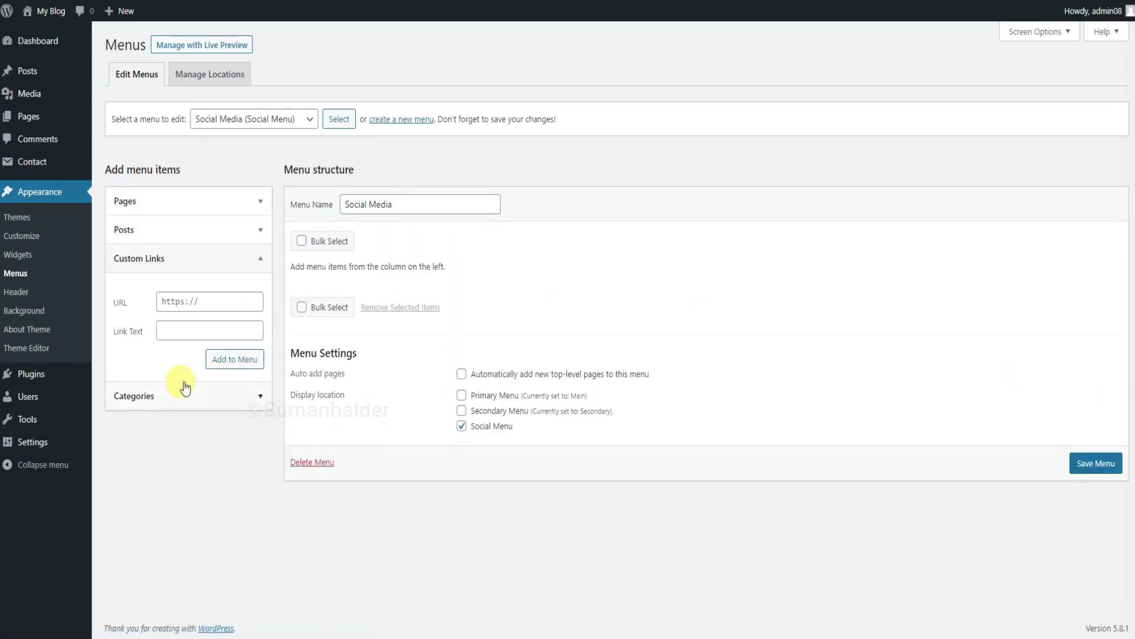
click(210, 330)
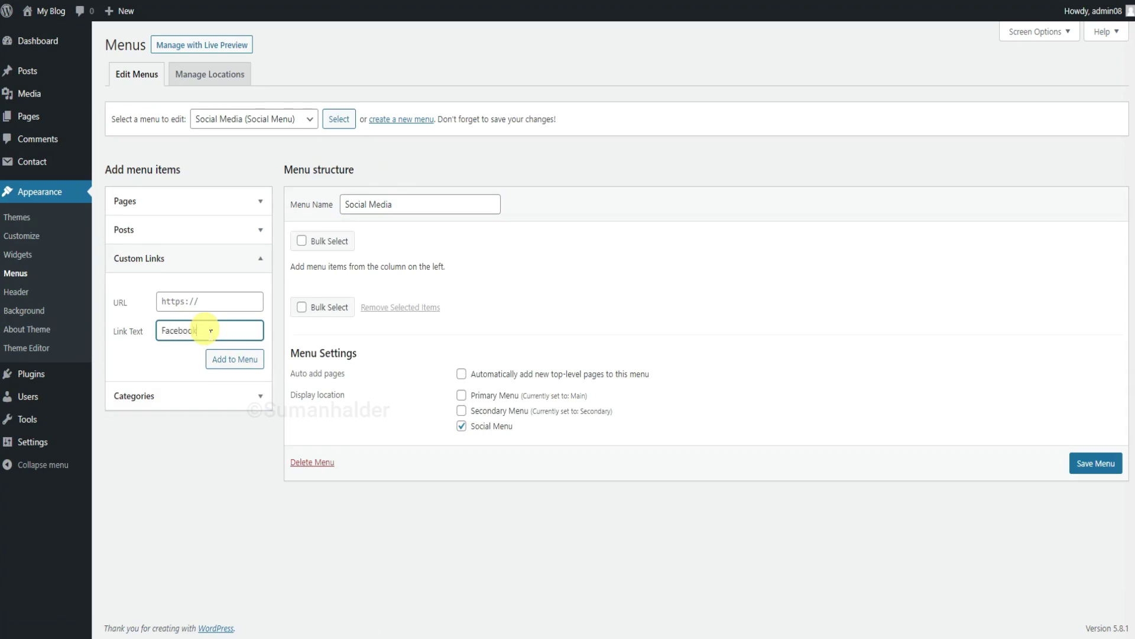
click(221, 306)
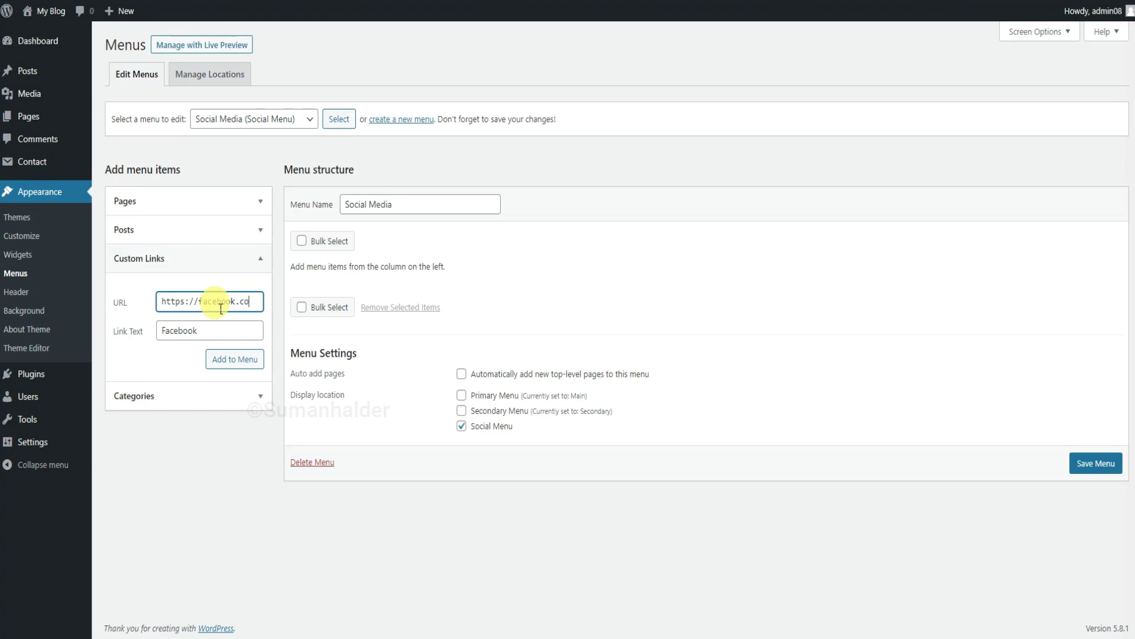
Add the Facebook link and an 'instagram' link to instagram.com to the Social Media menu, then save.
click(241, 359)
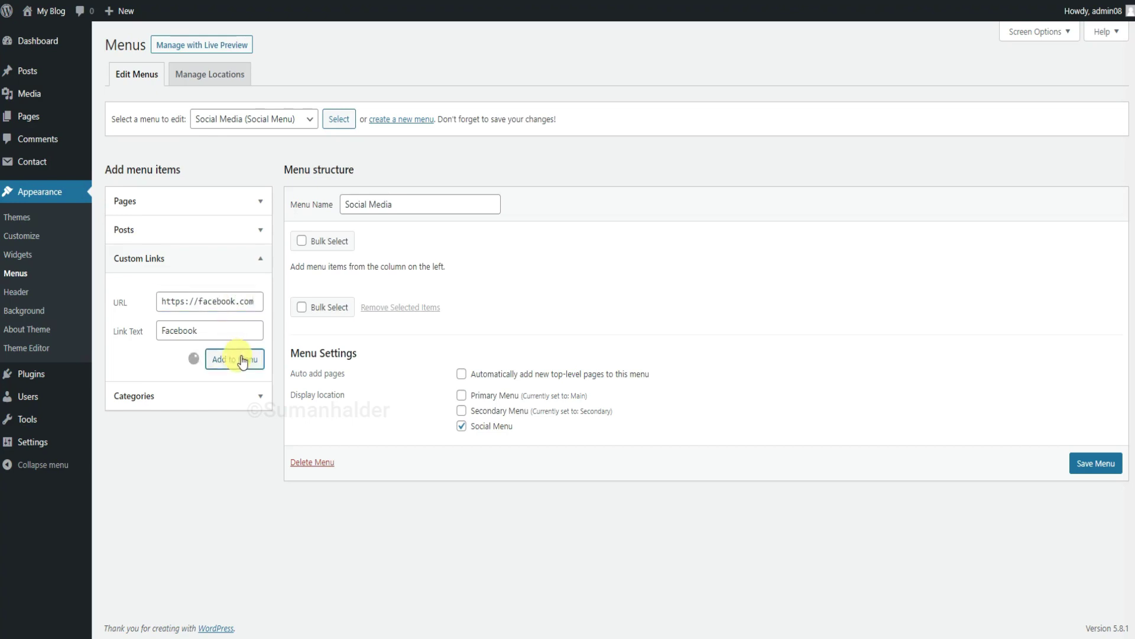
click(234, 330)
text(instagram)
click(228, 302)
text(instagram.)
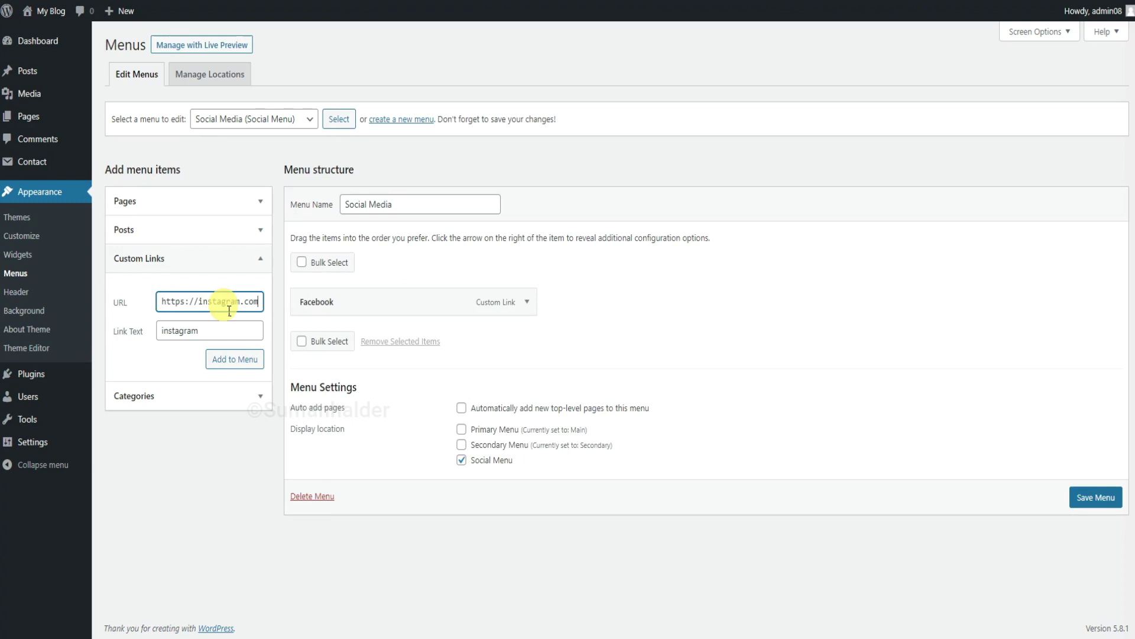
text(com)
click(242, 364)
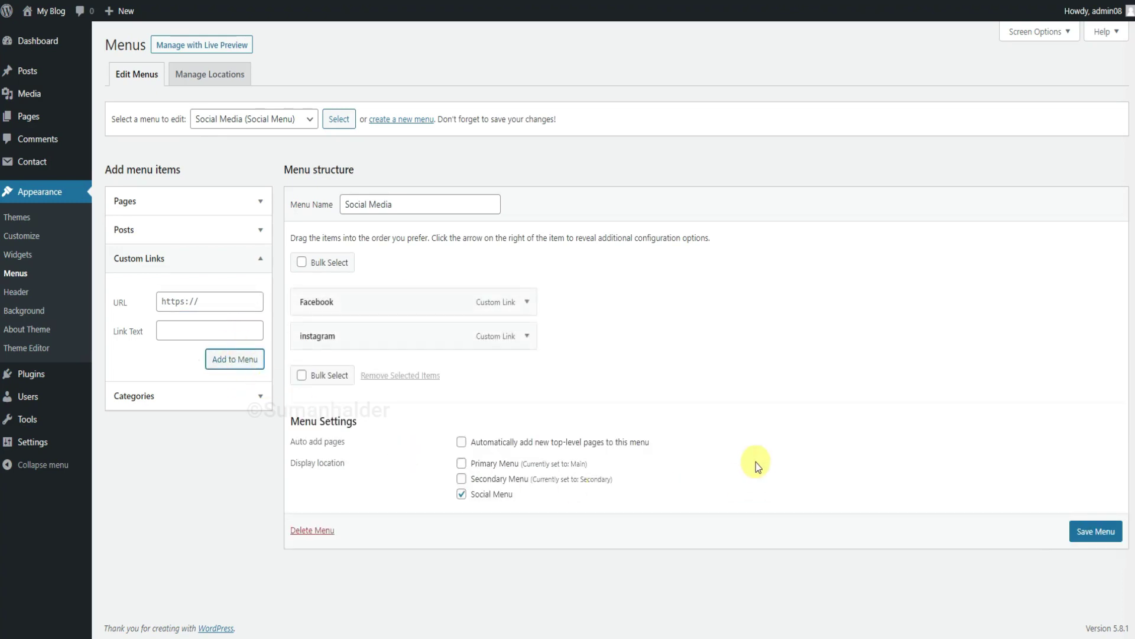
click(1106, 531)
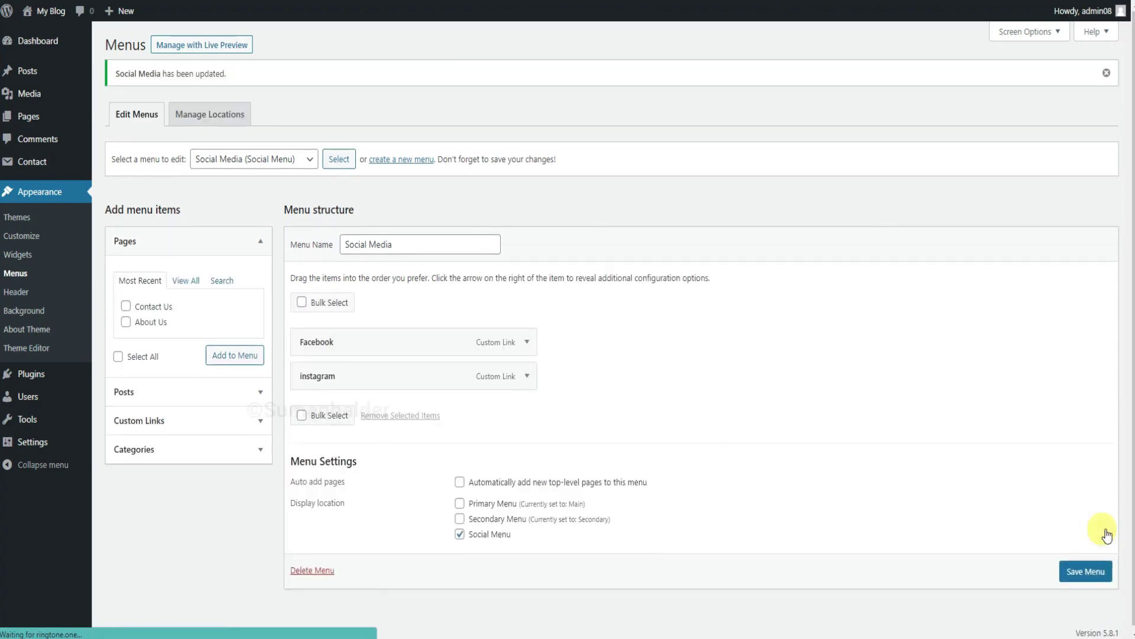
click(34, 243)
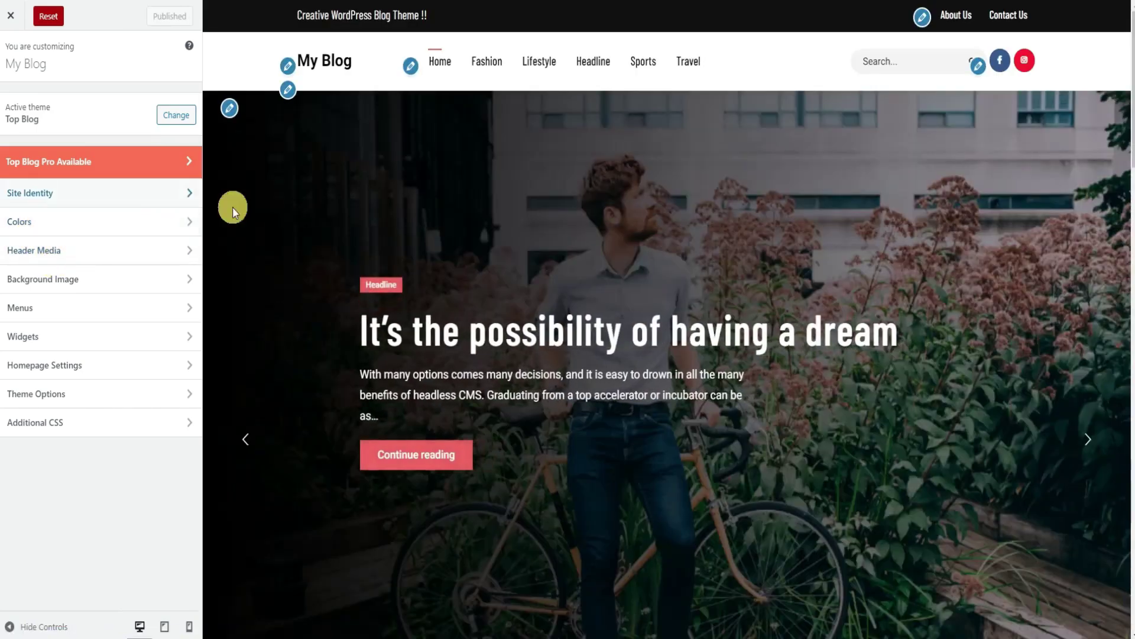
scroll(626, 463, down, 2)
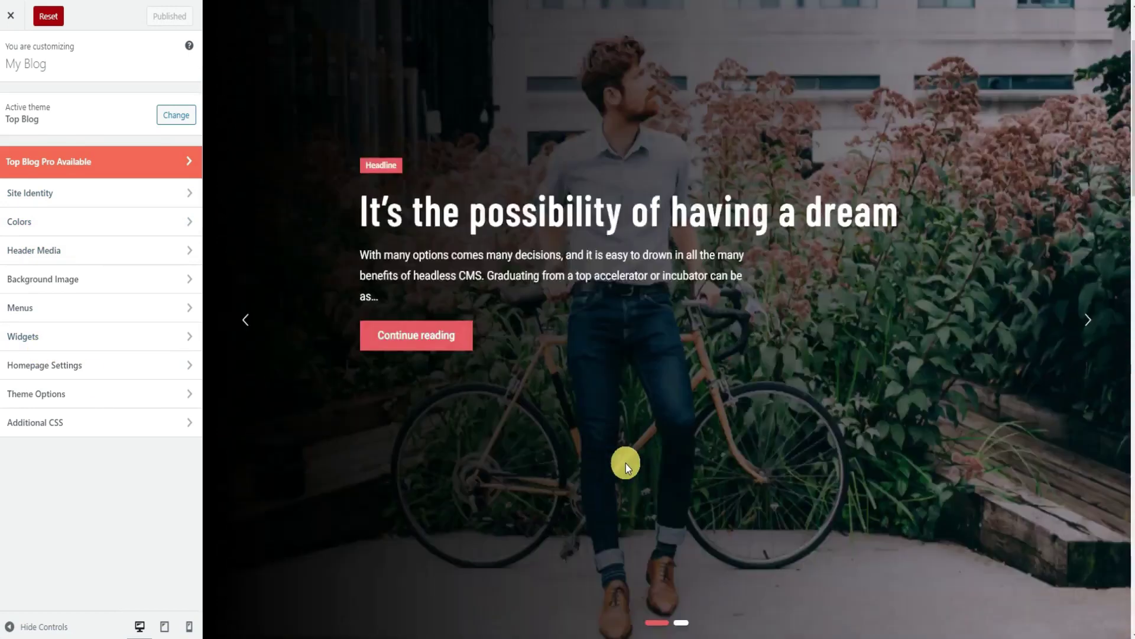
scroll(625, 463, down, 10)
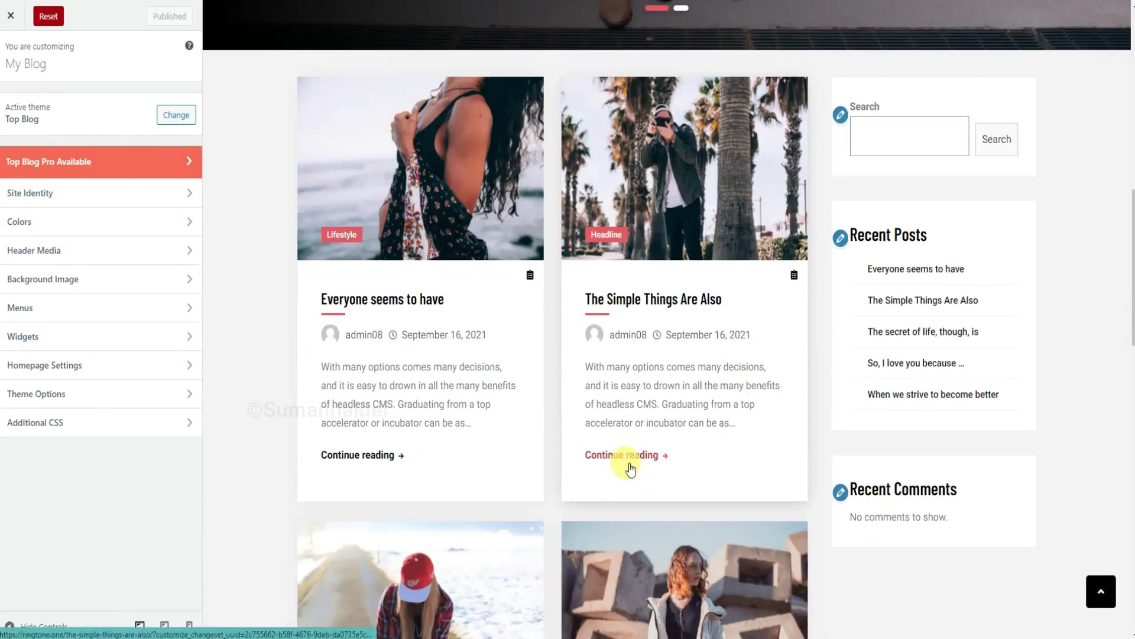
scroll(629, 466, down, 3)
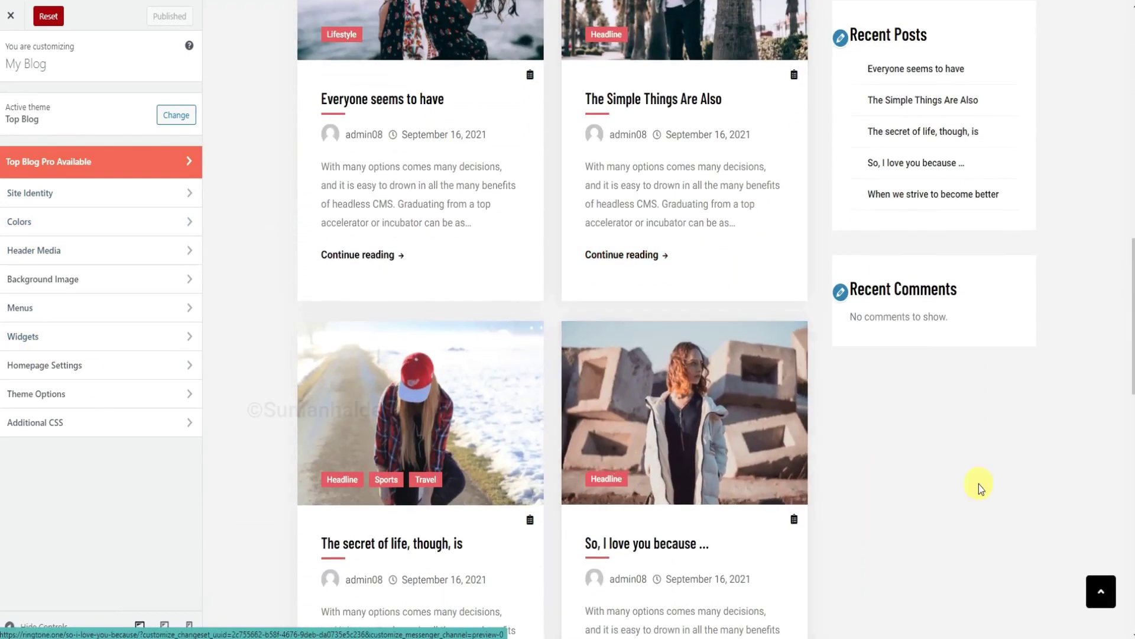
scroll(978, 484, up, 4)
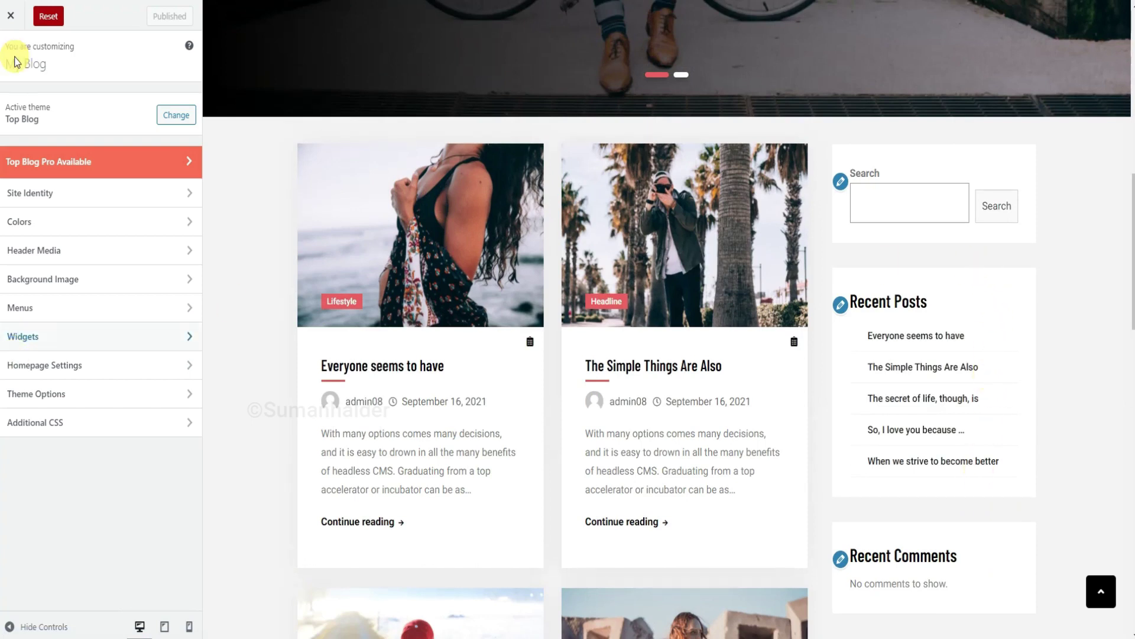
click(10, 15)
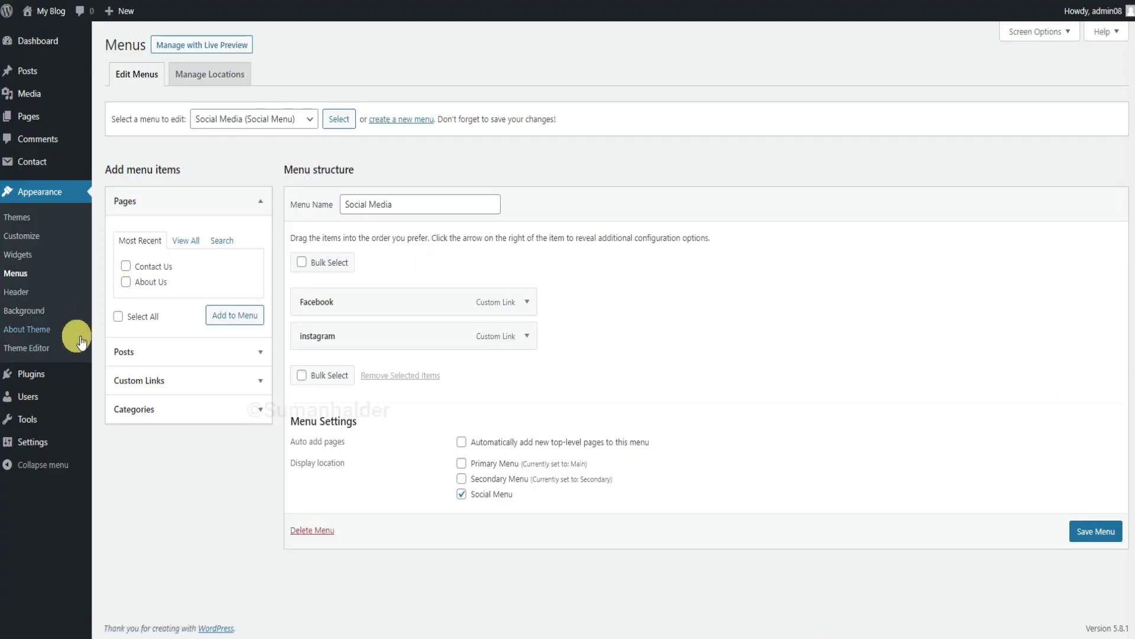
mouse_move(57, 374)
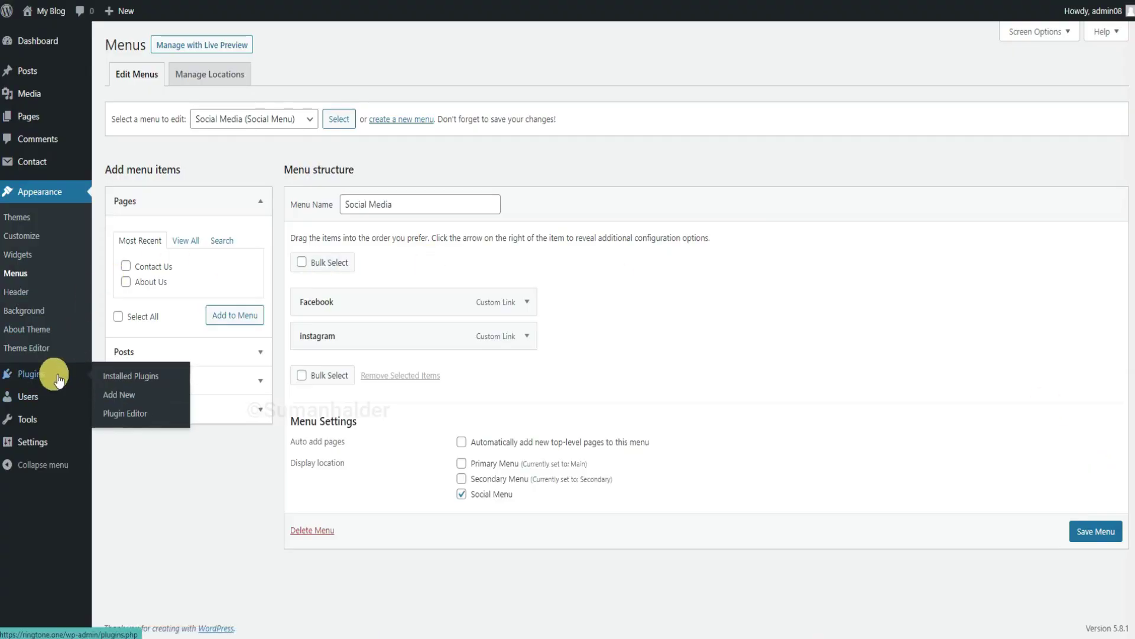
Install and activate the Simple Custom CSS and JS plugin from Plugins > Add New.
click(136, 402)
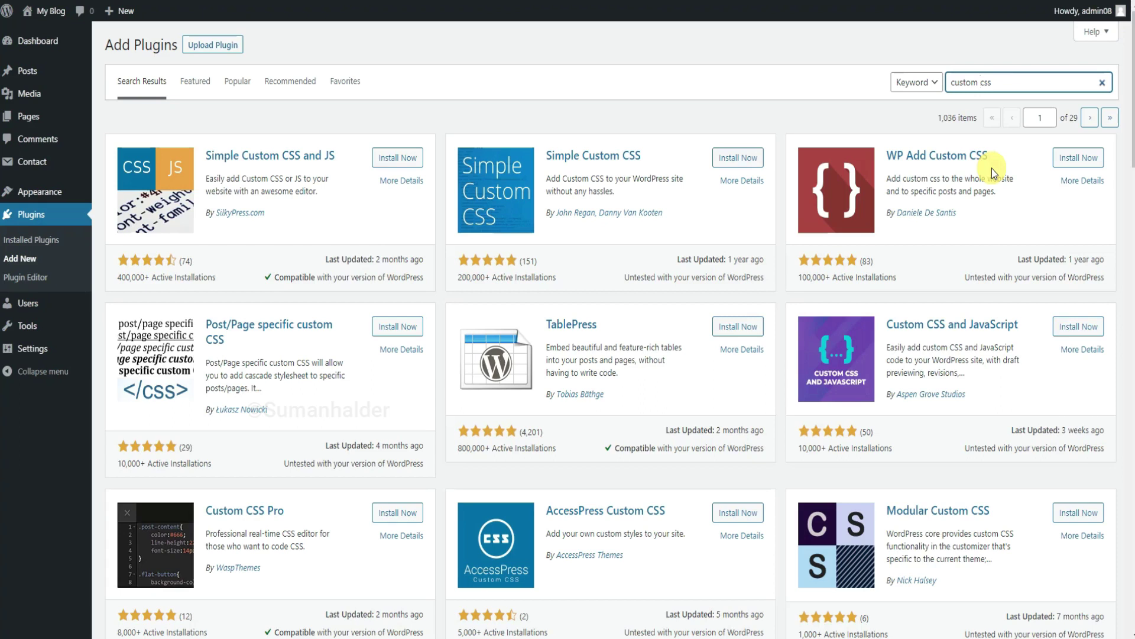
click(407, 158)
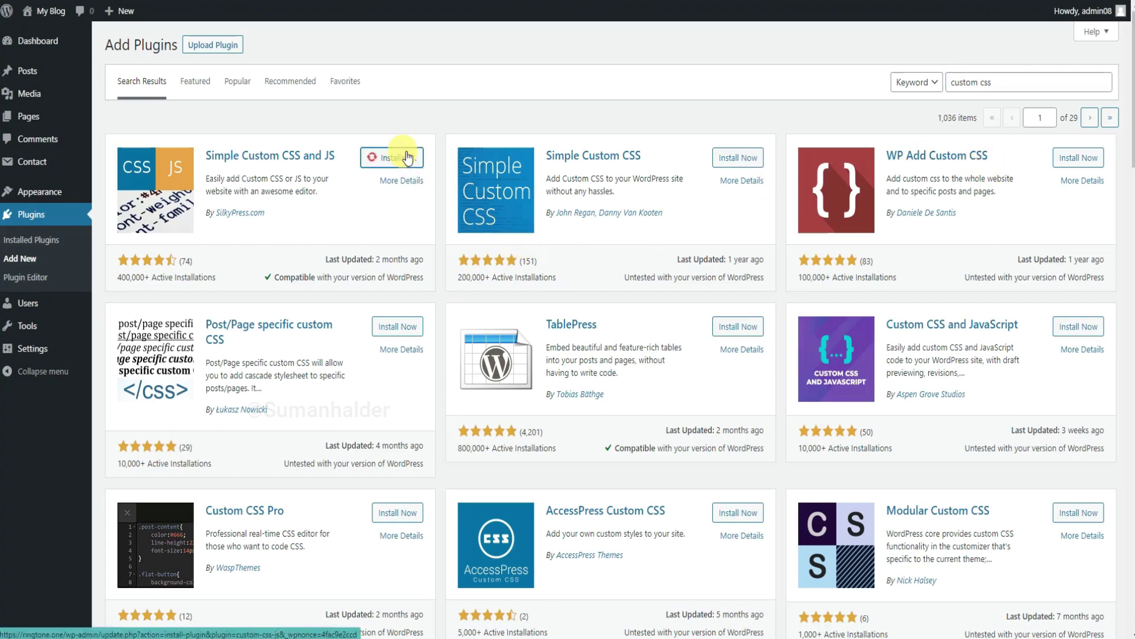
click(407, 158)
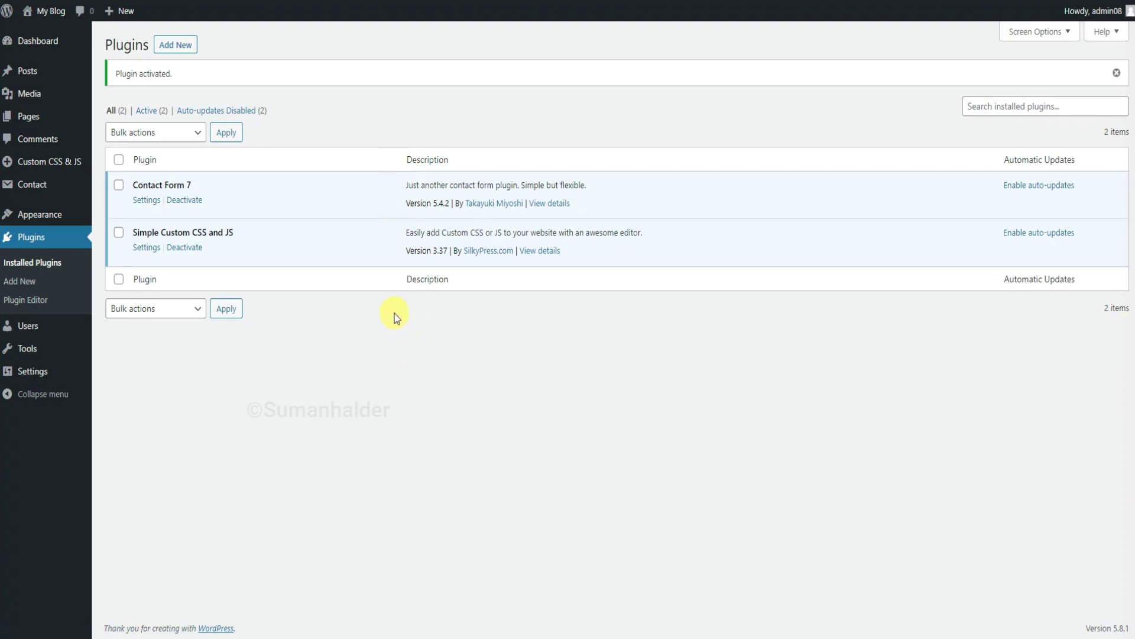
Start a new custom CSS snippet from the plugin's custom code list.
mouse_move(55, 163)
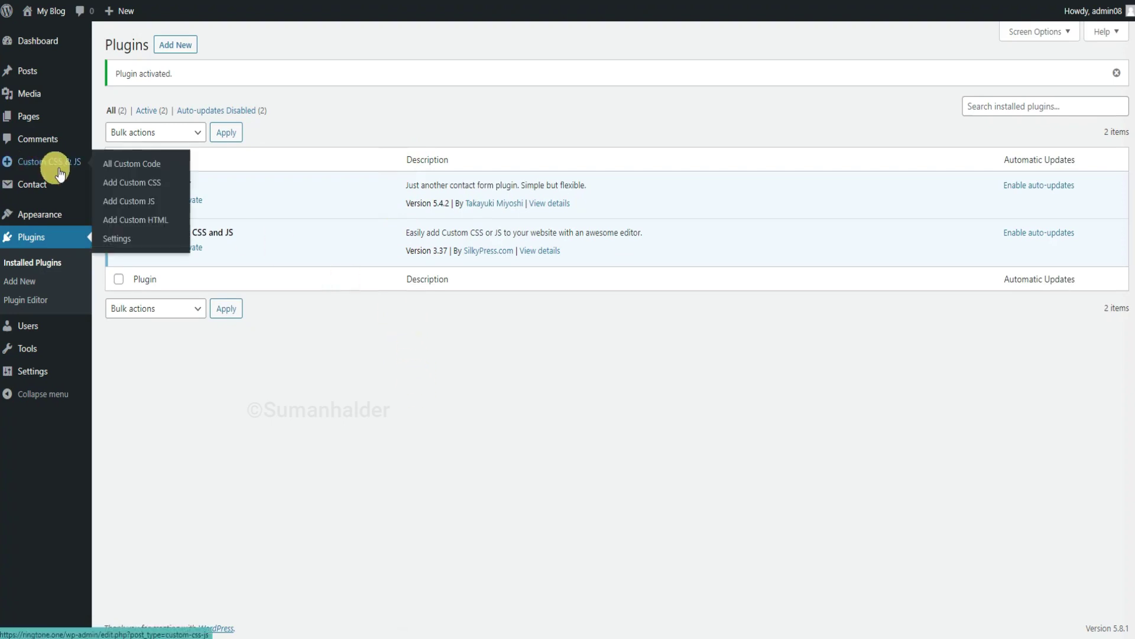
click(133, 171)
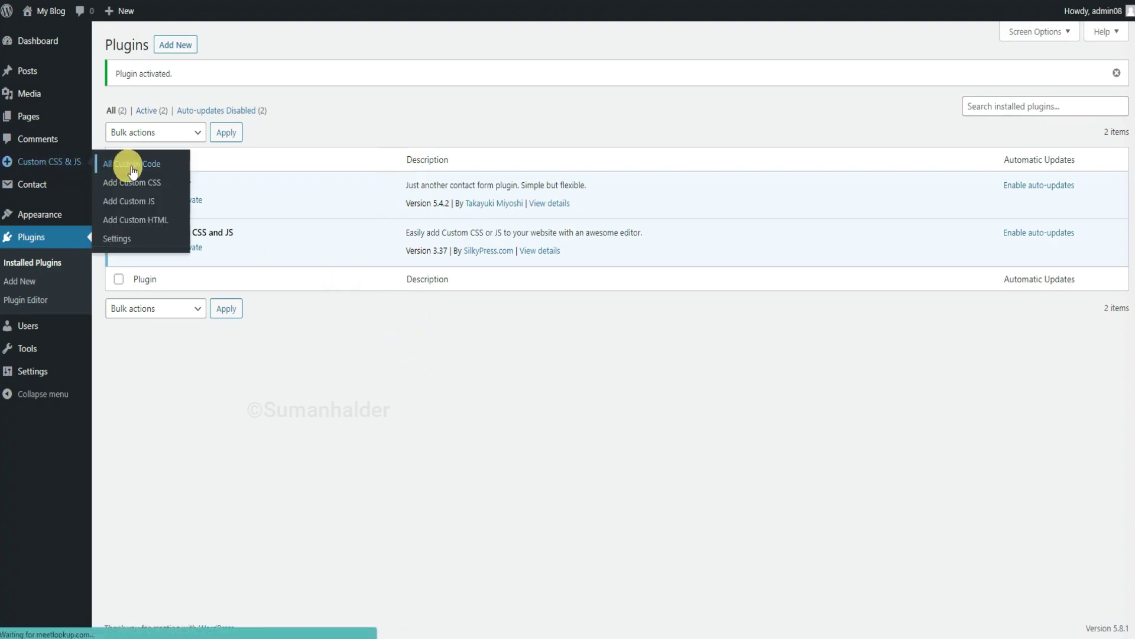
click(241, 51)
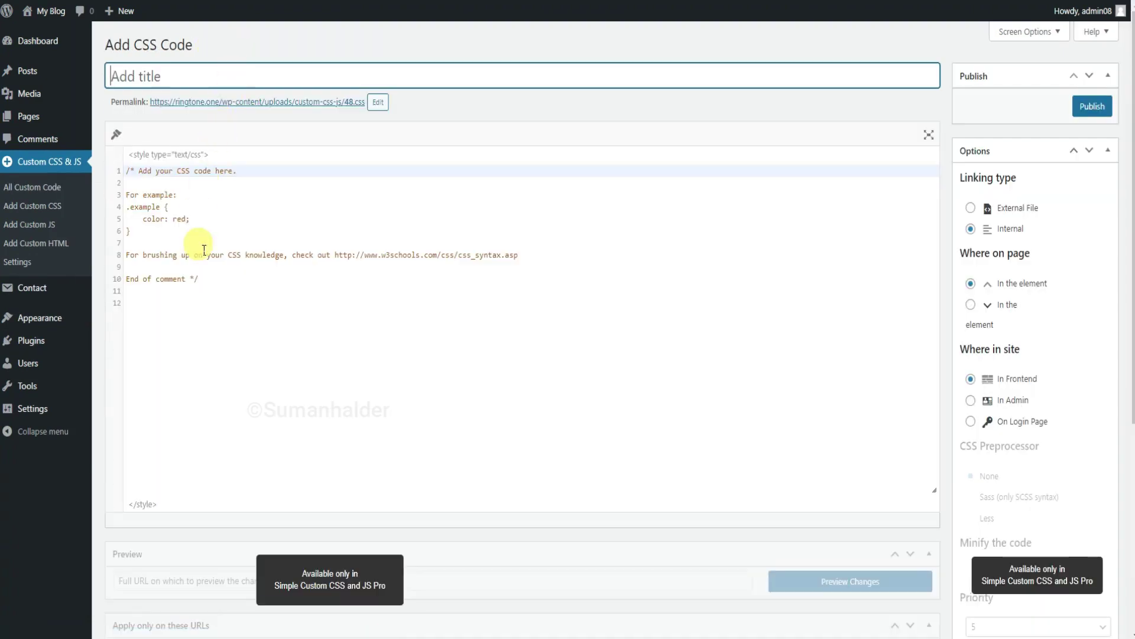
Publish a CSS snippet with the .has-text-align-center banner rule and the .sidebar ul li::before icon rule.
click(194, 320)
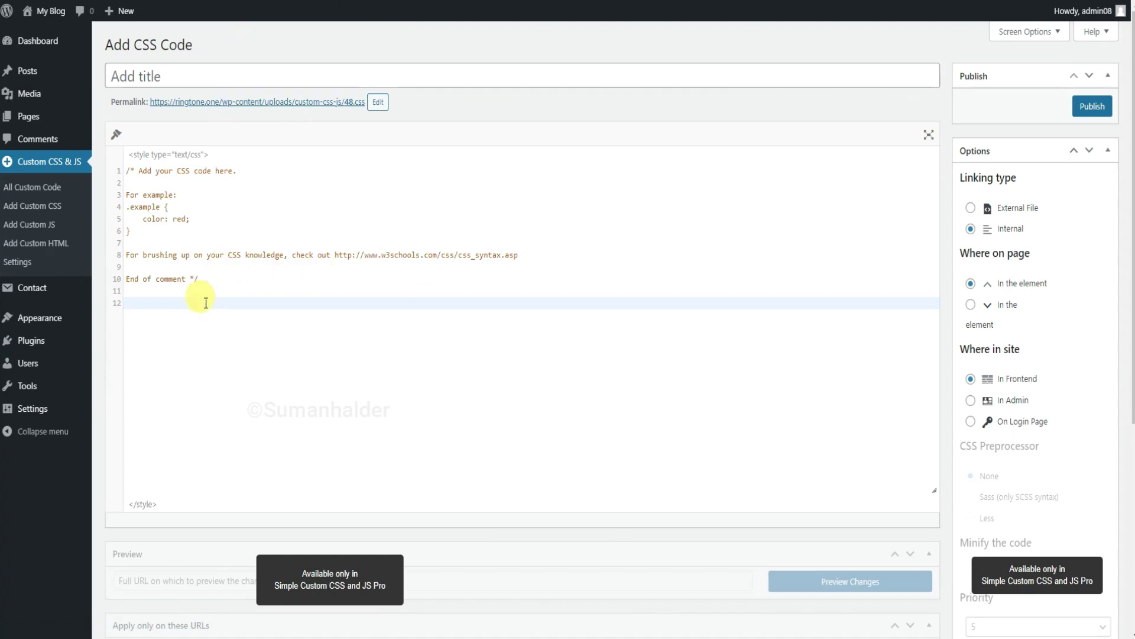
text(.has-text-align-center {     position: relative;     margin-bottom: 25px;     font-size: 2.2rem;     background: #222222;     padding: 8px 25px;     color: #fff;     font-weight: 500;     text-align: center;     letter-spacing: 1px;     margin: -30px -30px 20px; })
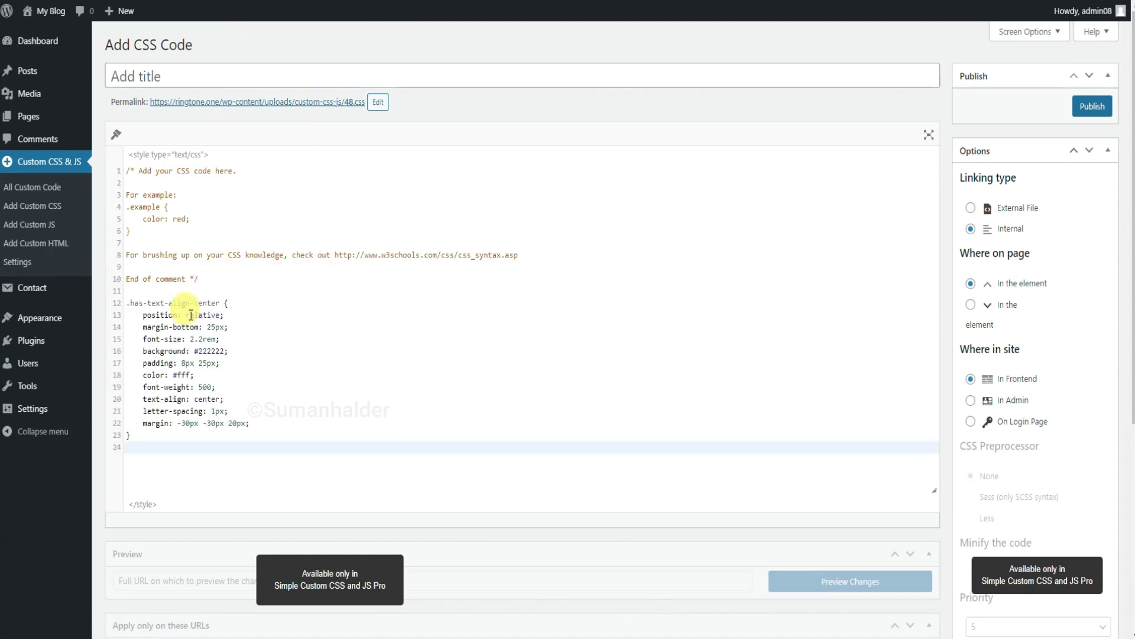
click(1087, 106)
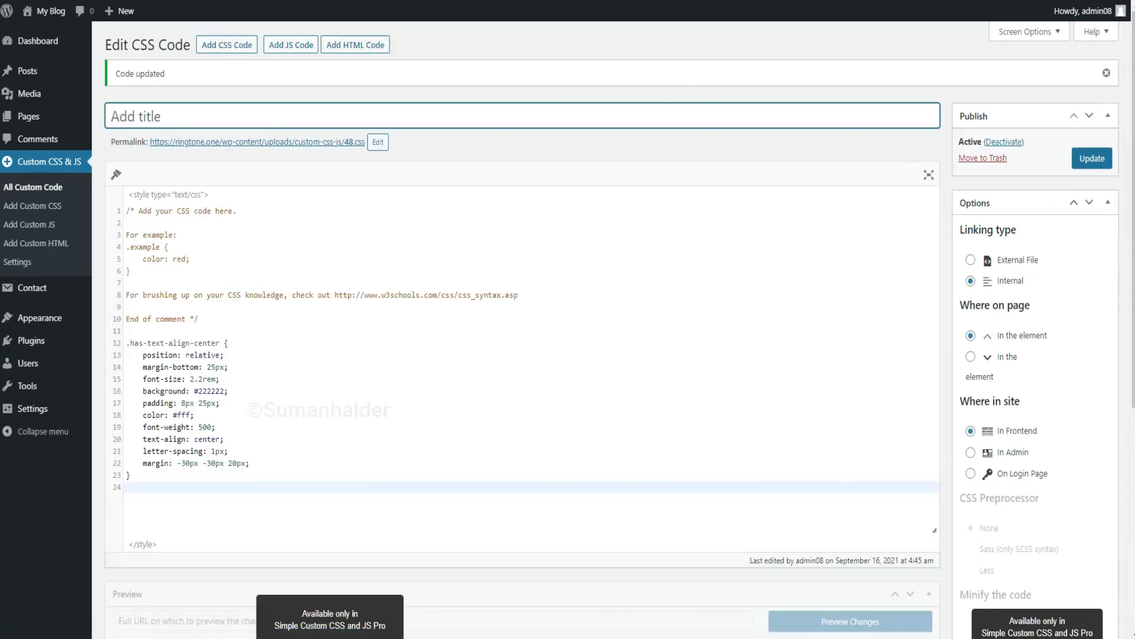
click(181, 486)
text(.sidebar ul li::before {     content: "\f02b"; })
click(1087, 167)
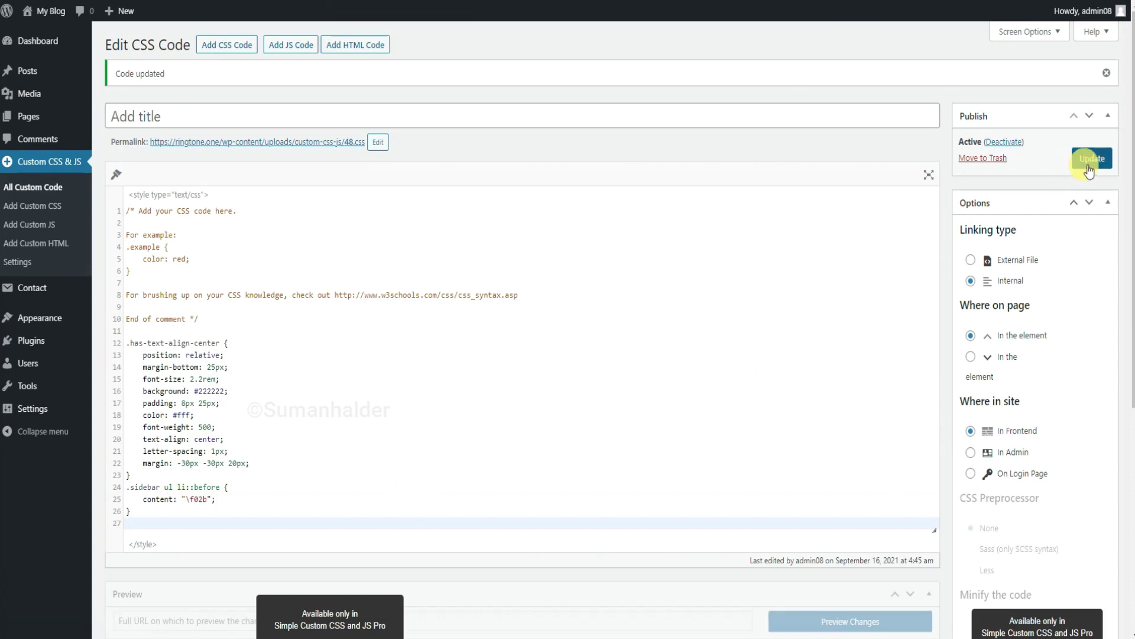
click(33, 40)
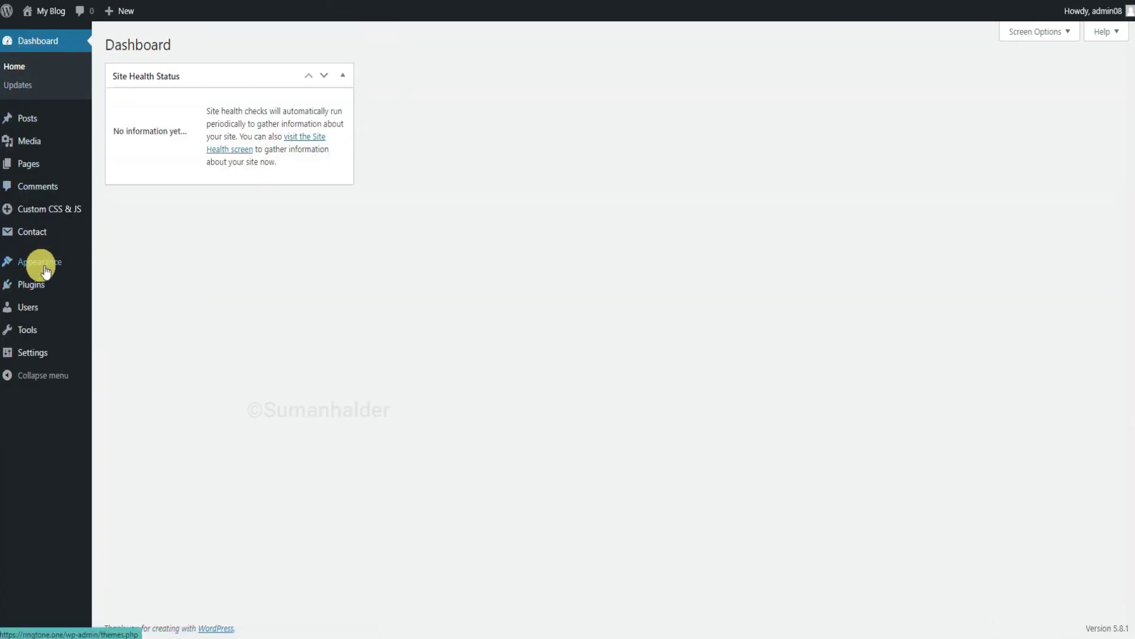
Add a centred 'Recent Posts' heading with a Latest Posts list to the sidebar.
mouse_move(62, 262)
click(127, 306)
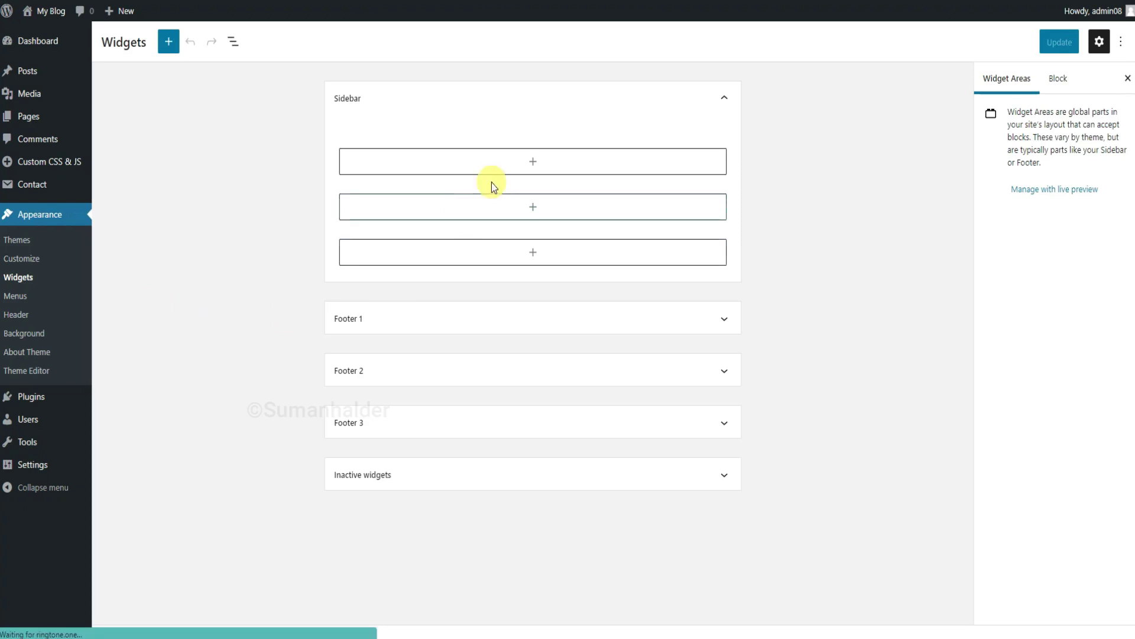
click(530, 162)
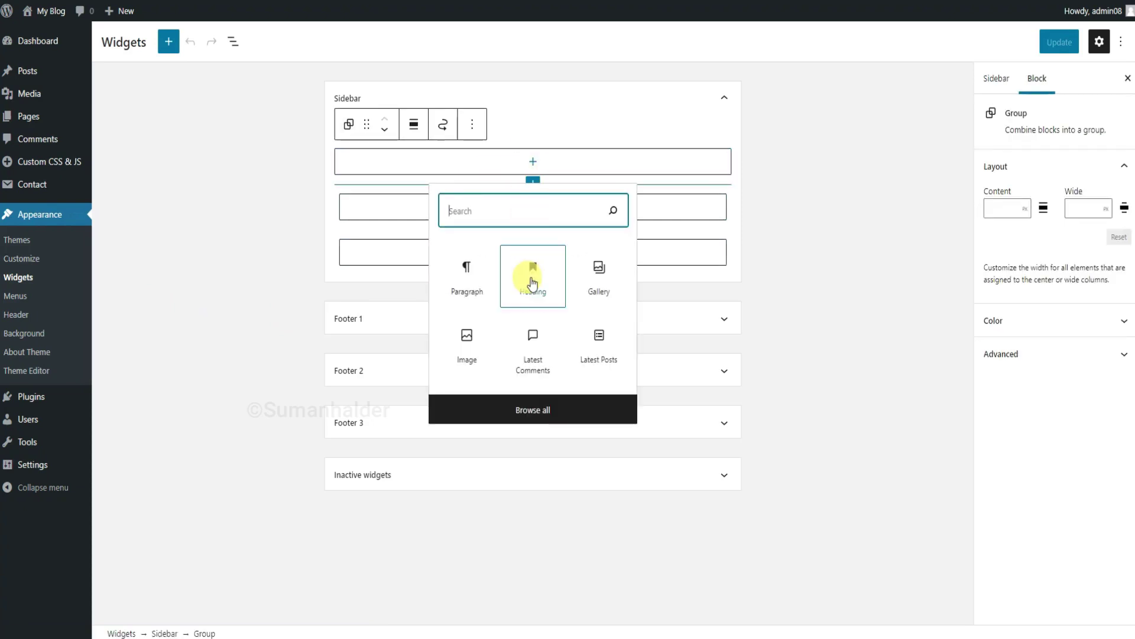
click(532, 281)
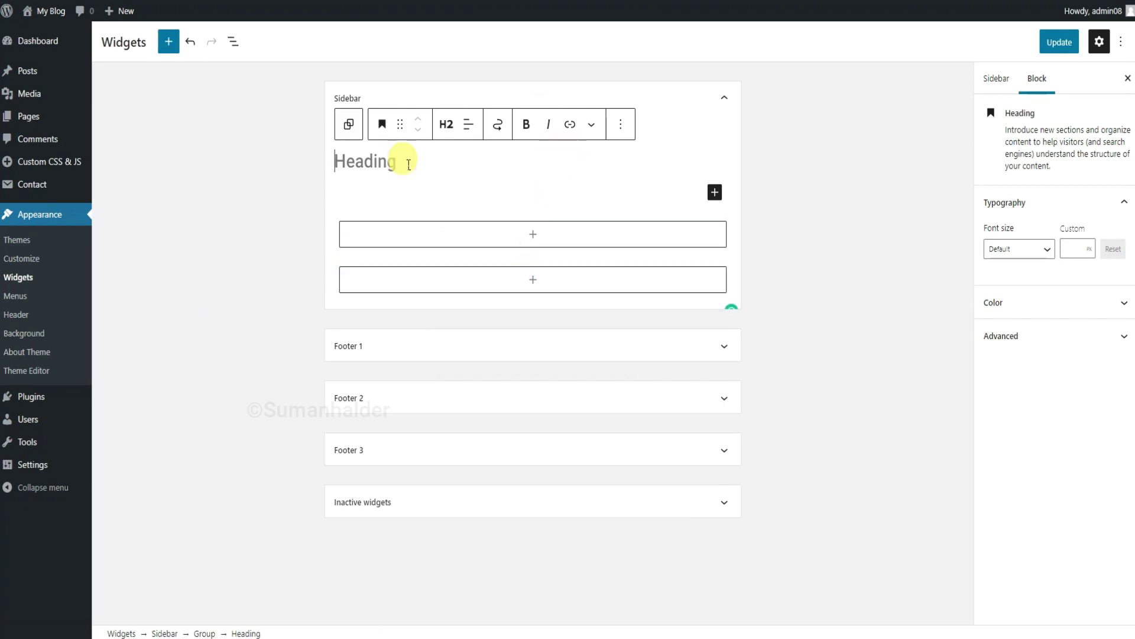
click(469, 125)
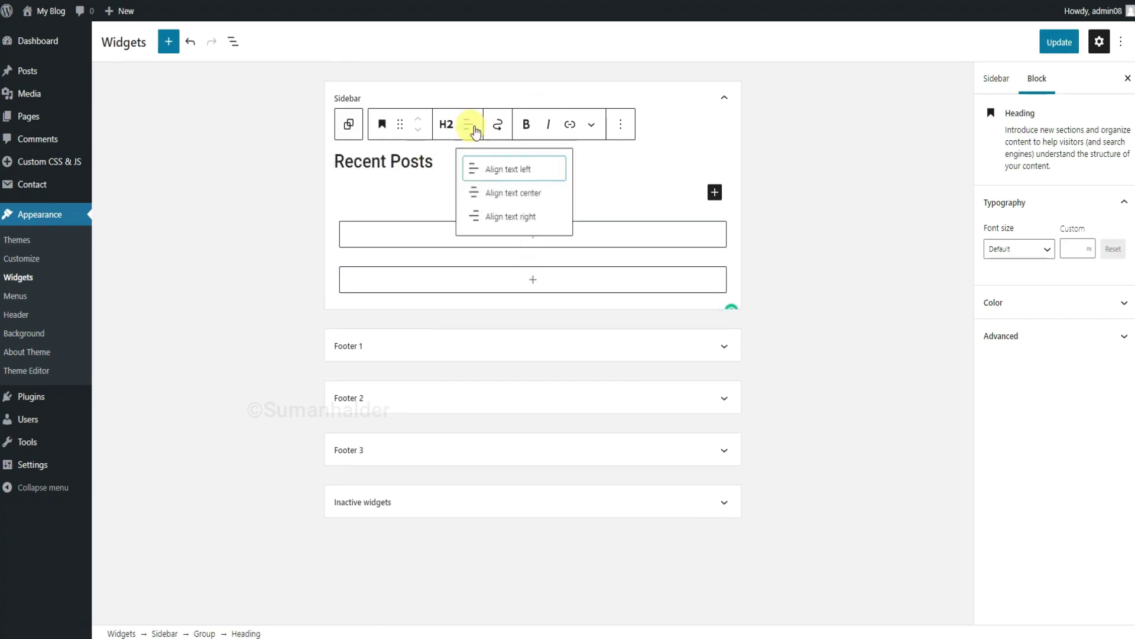
click(497, 194)
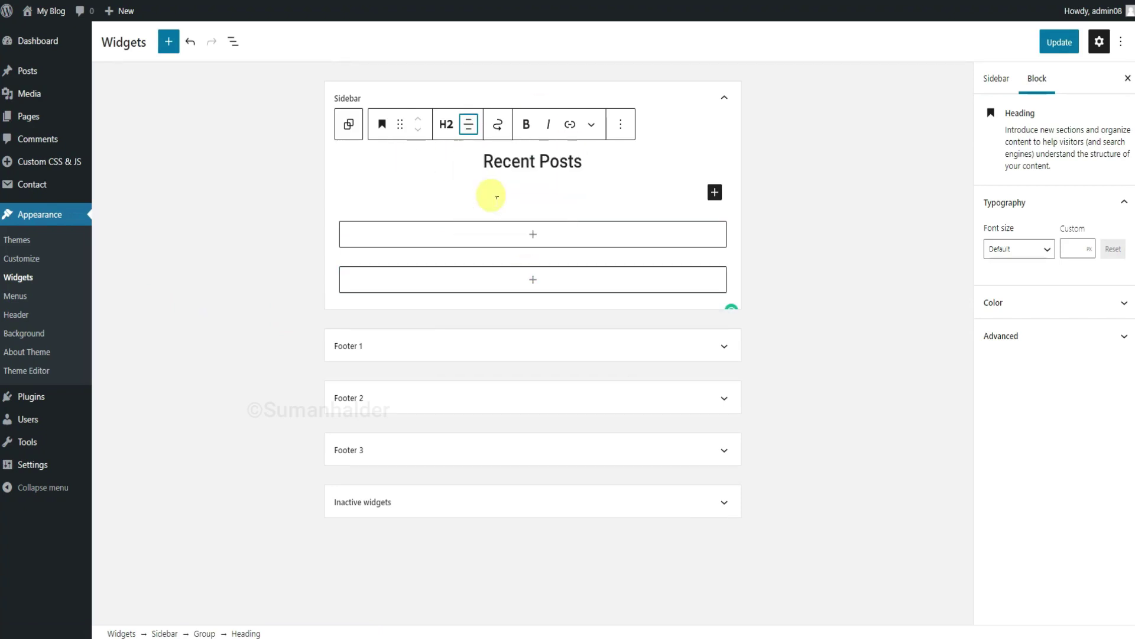
click(715, 193)
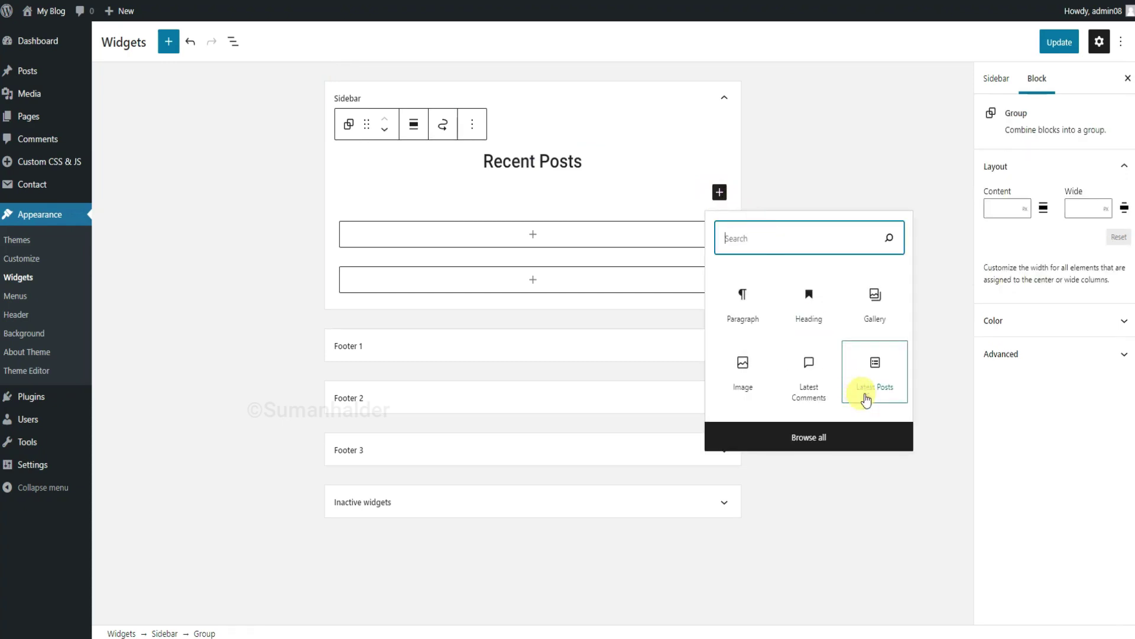
click(876, 374)
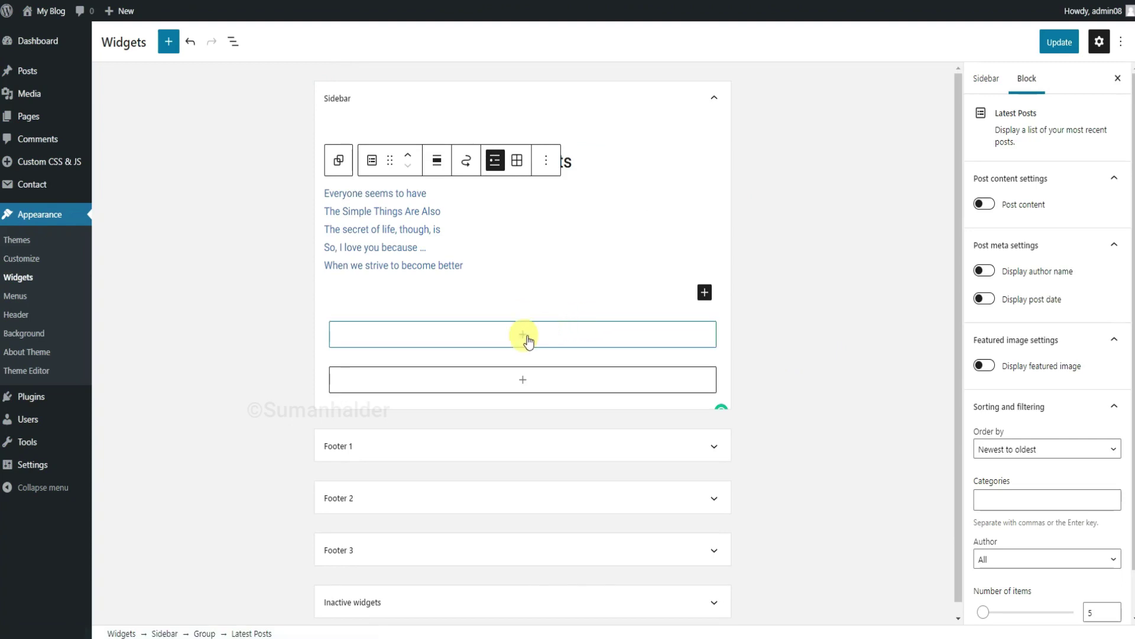
Add a centred 'Recent Comments' heading followed by a Latest Comments block.
click(528, 342)
click(529, 417)
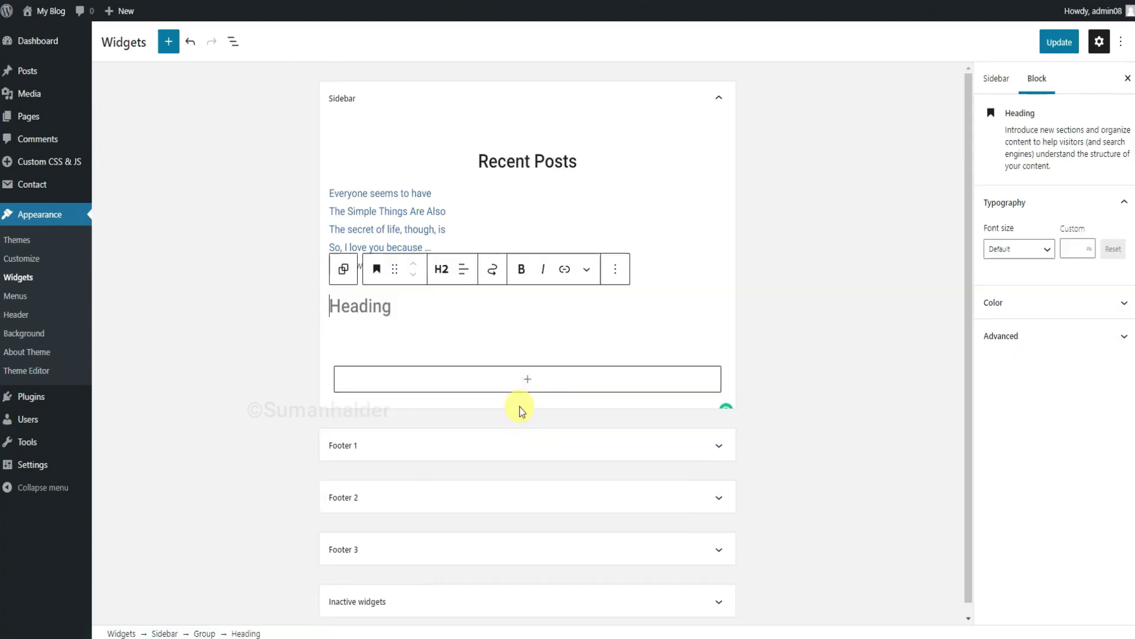
text(Recent Comments)
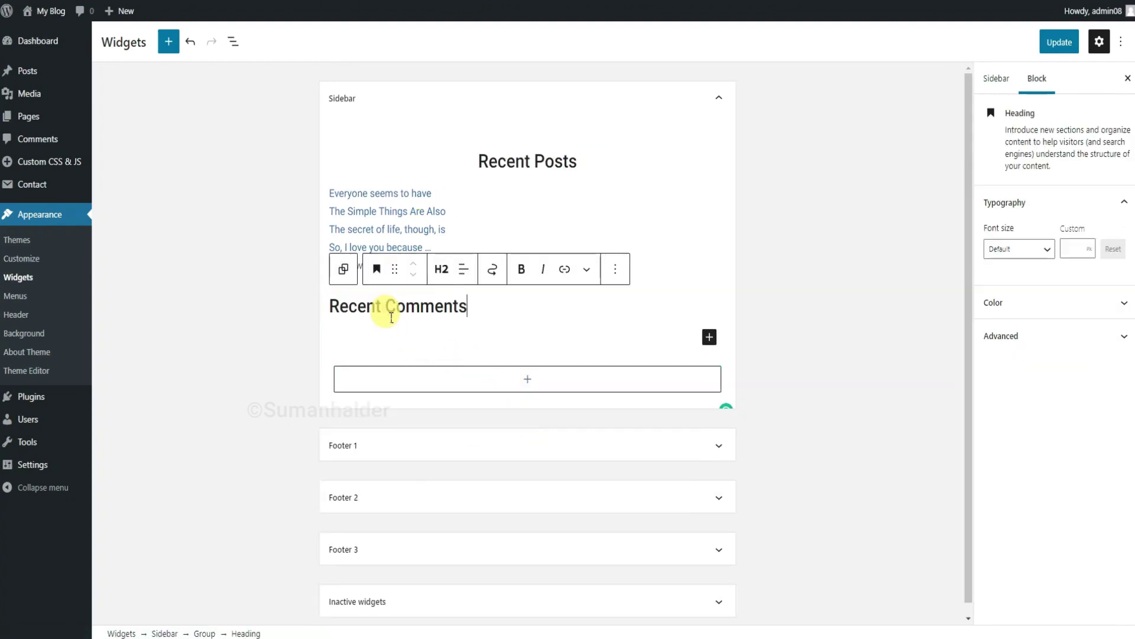
click(464, 269)
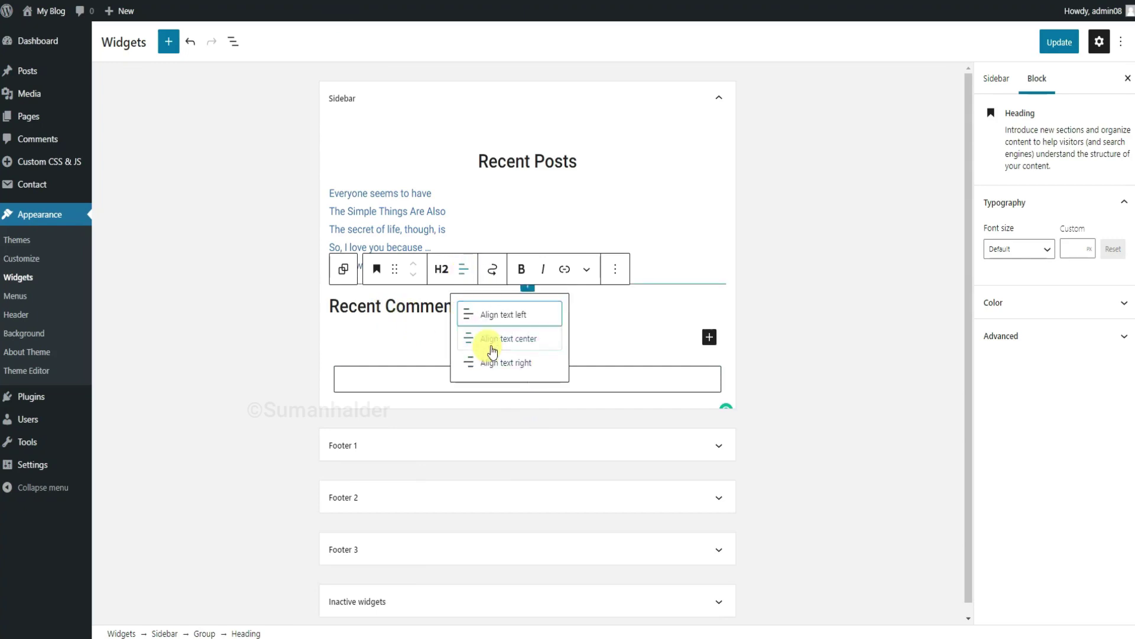
click(492, 350)
click(713, 337)
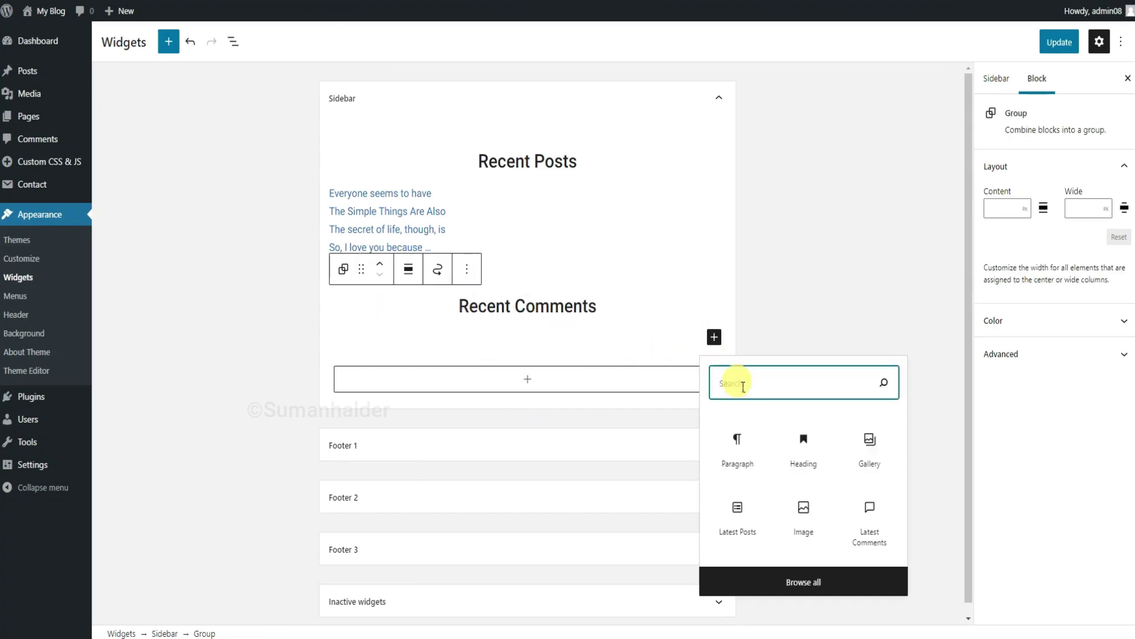
click(869, 532)
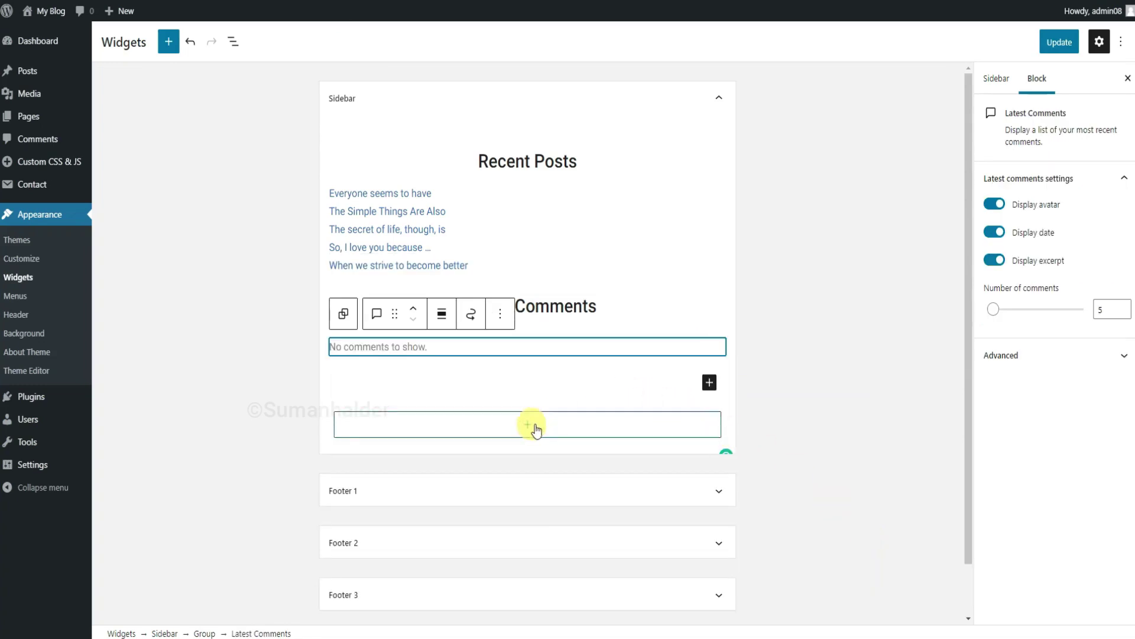
click(531, 427)
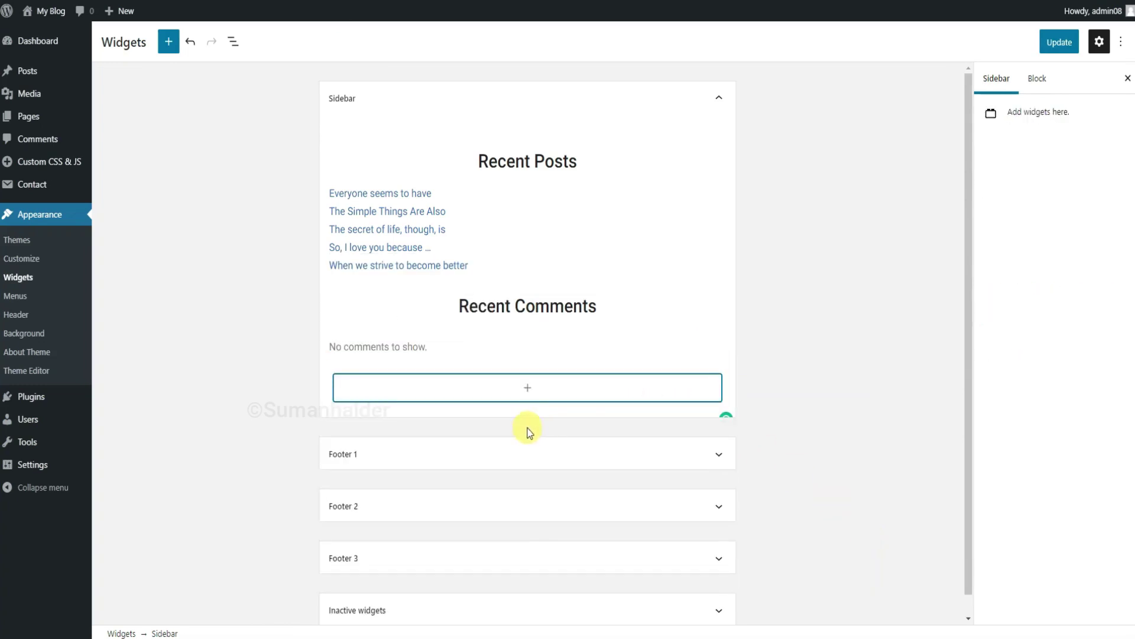
Add a centred 'Categories' heading with a Categories list, then save the sidebar widgets.
click(530, 386)
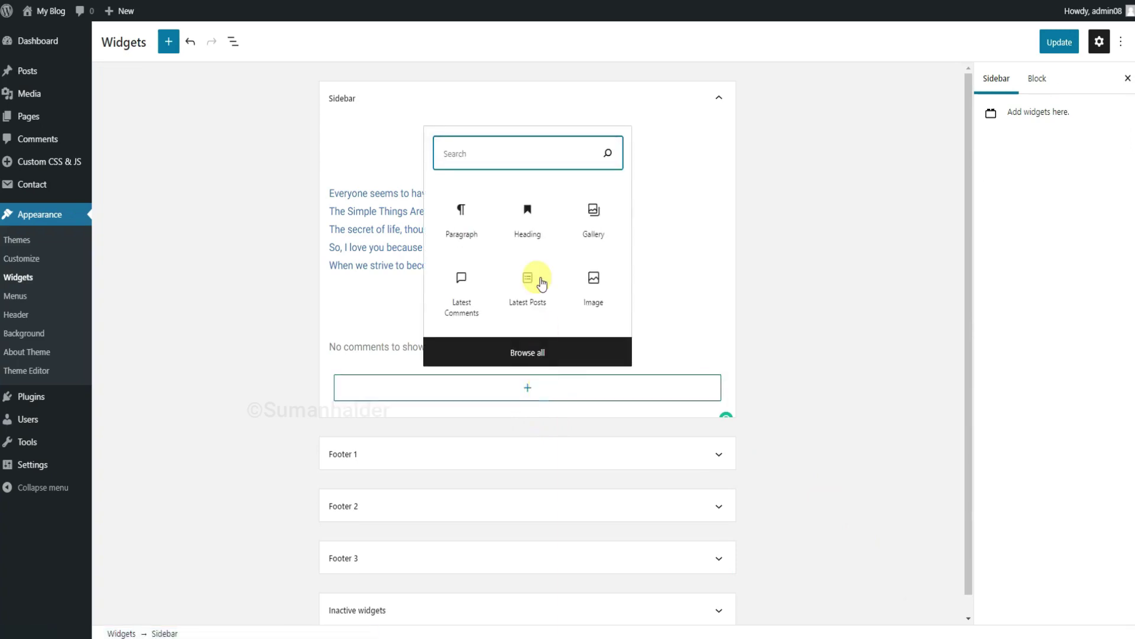
click(529, 214)
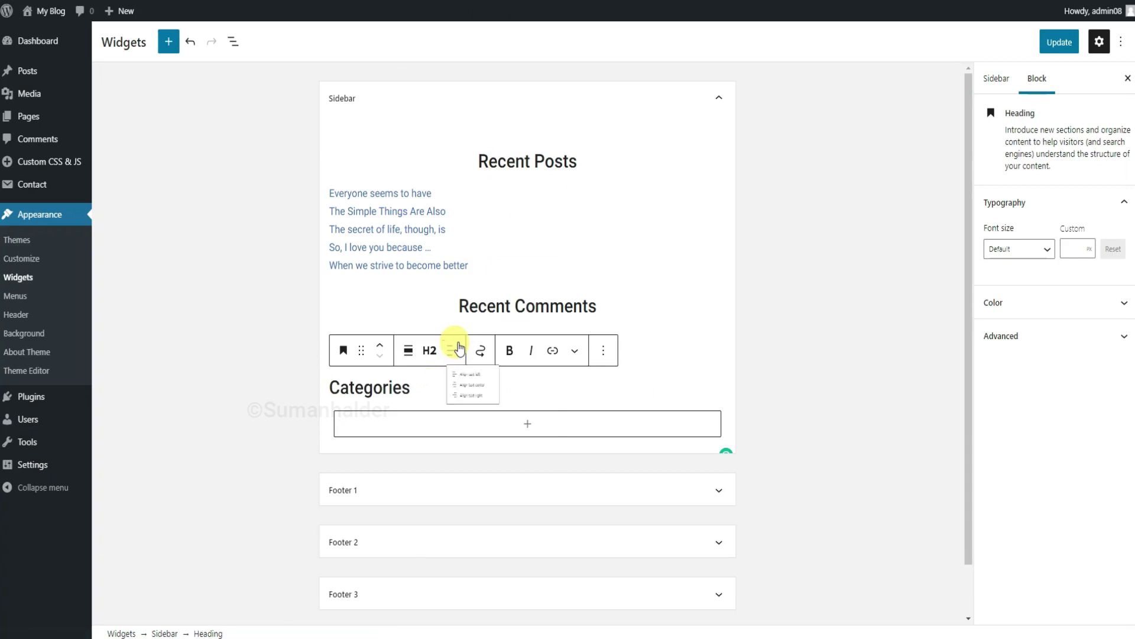
click(480, 418)
click(509, 435)
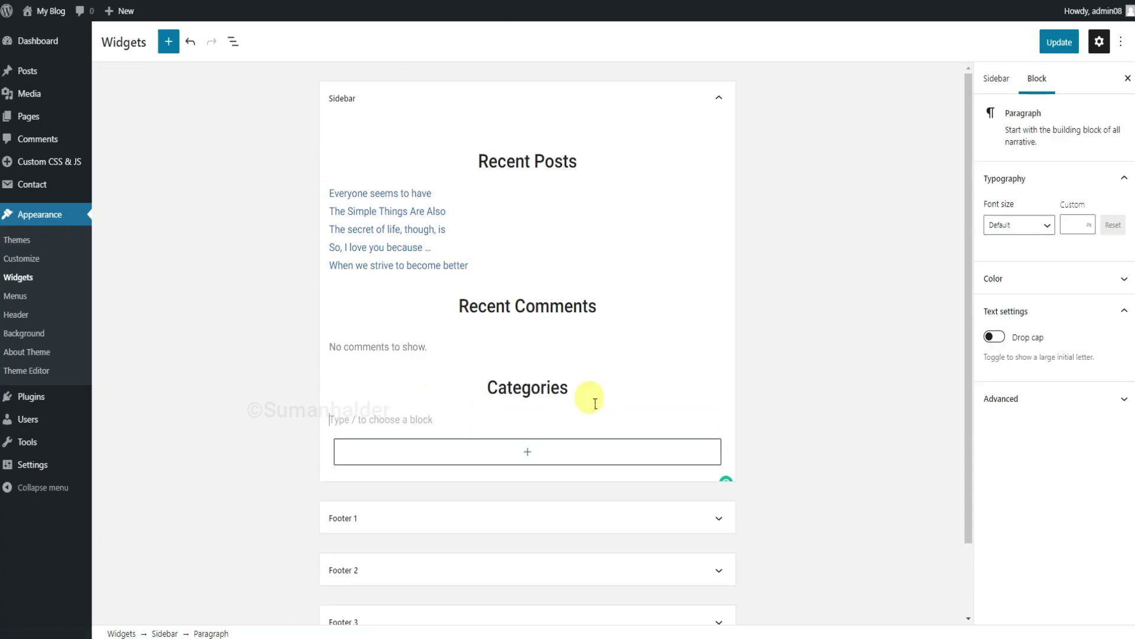
click(714, 419)
text(cate)
key(Return)
click(1062, 43)
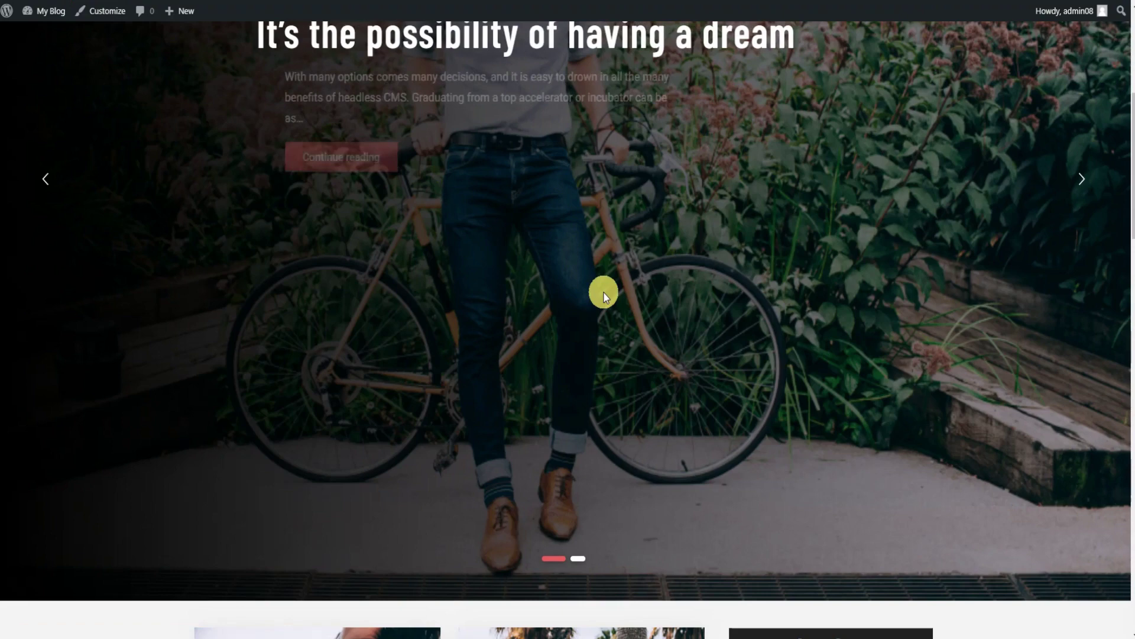
scroll(604, 292, down, 8)
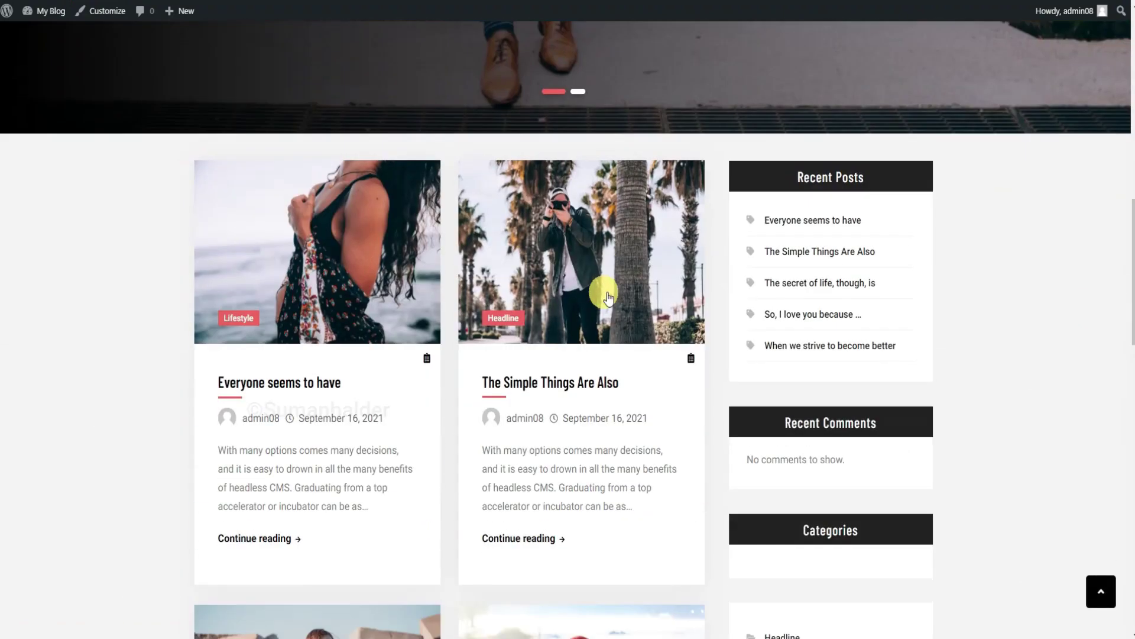
scroll(604, 293, down, 7)
scroll(686, 412, down, 10)
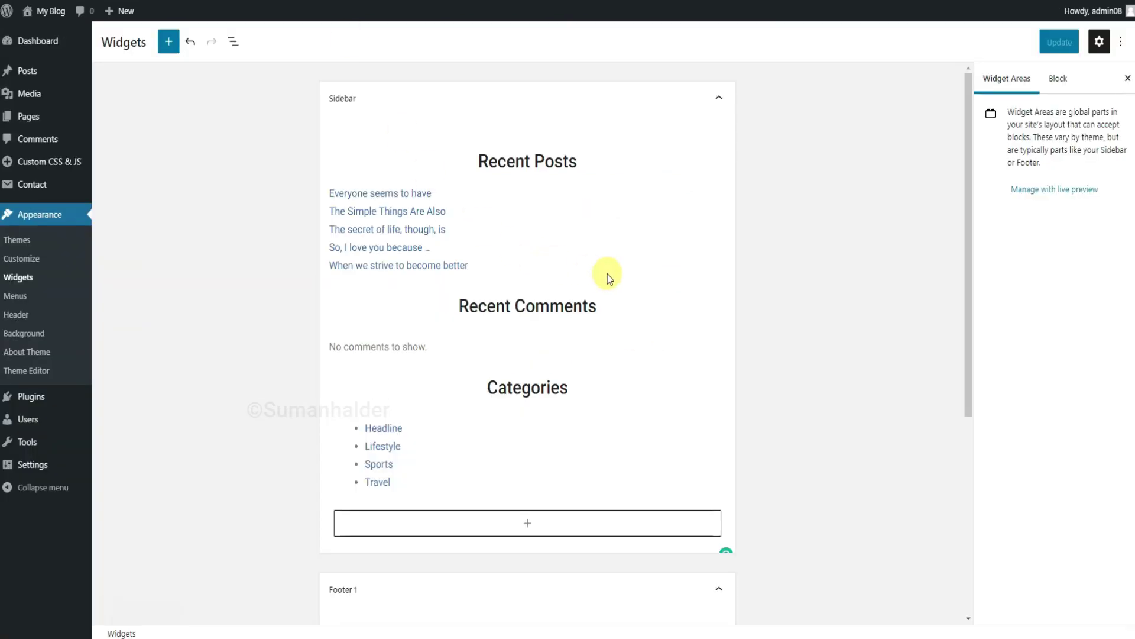
scroll(607, 275, down, 5)
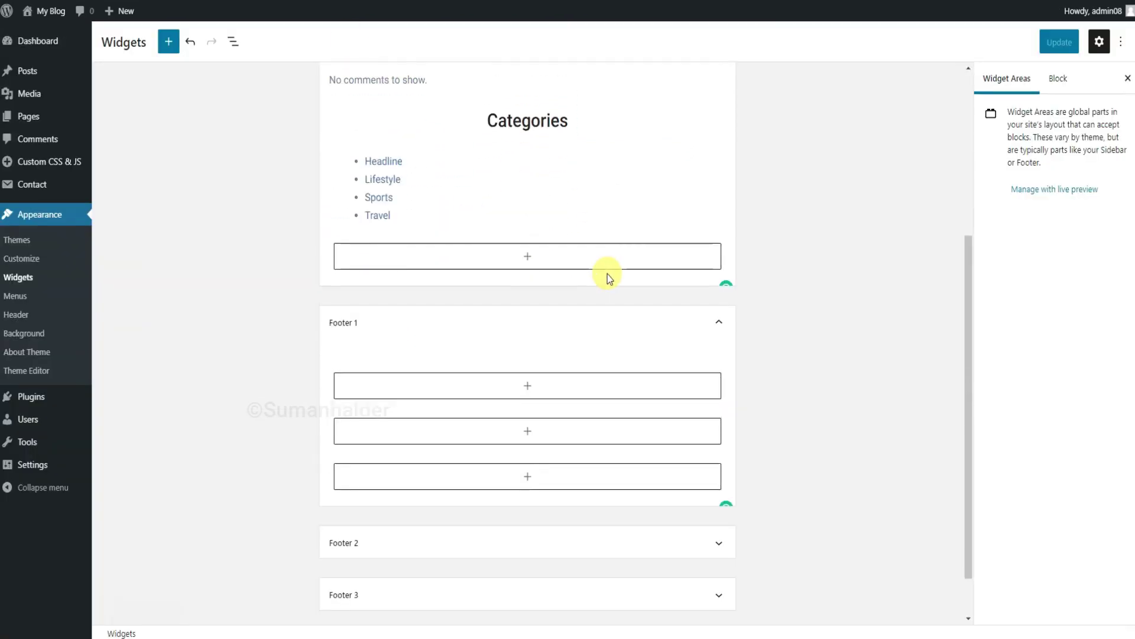
Put an 'Archives' heading followed by an Archives block into Footer 1.
scroll(607, 274, up, 5)
scroll(608, 275, down, 6)
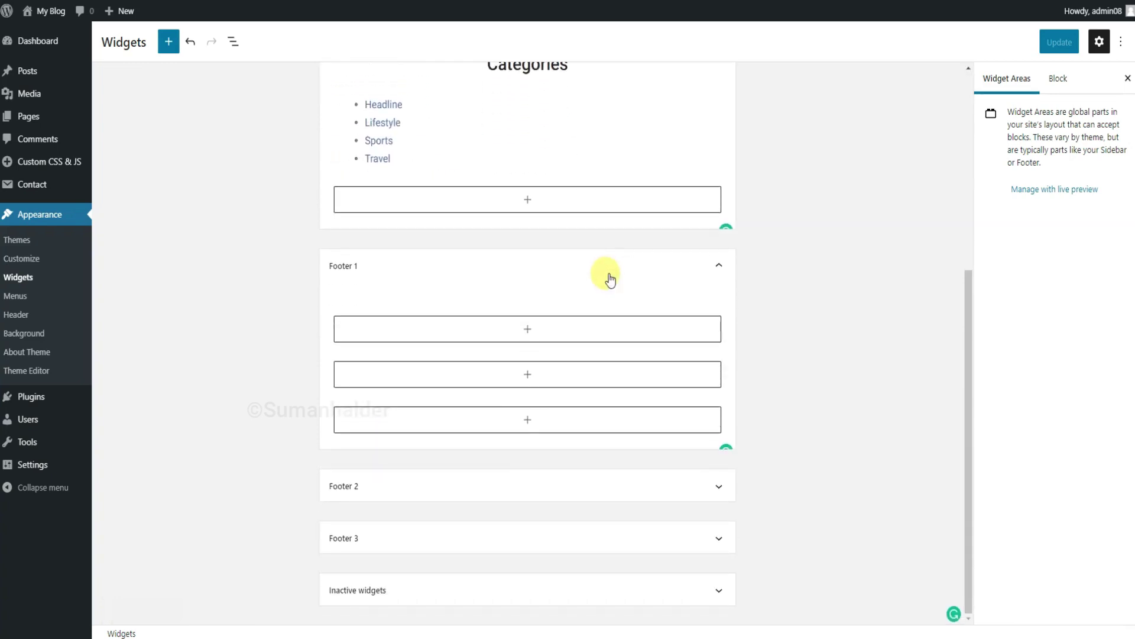
click(527, 328)
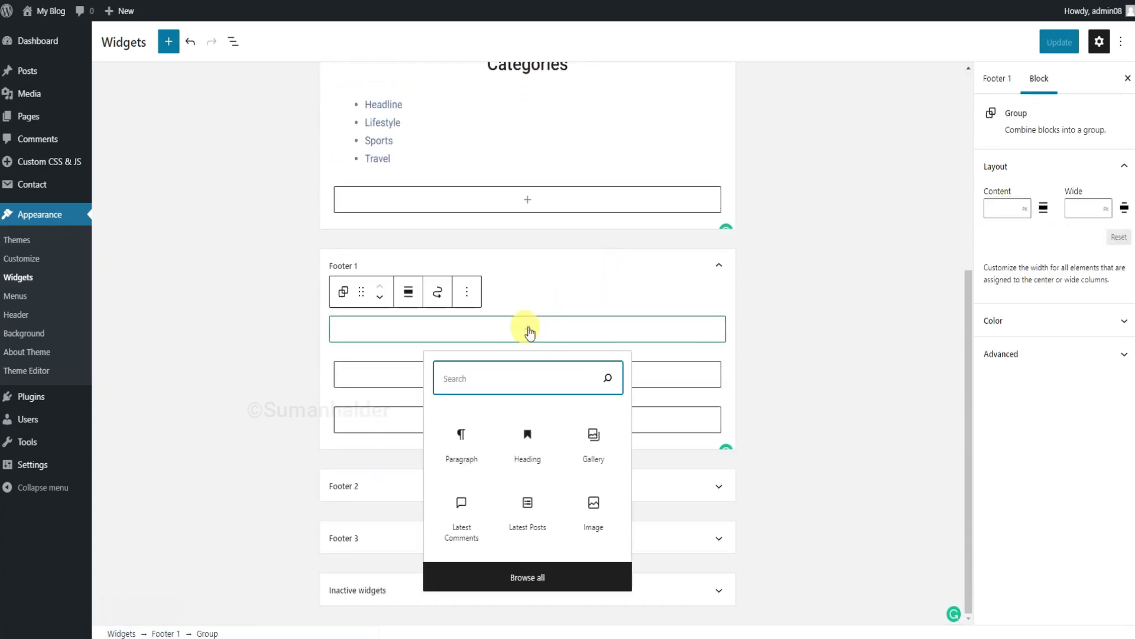
click(530, 444)
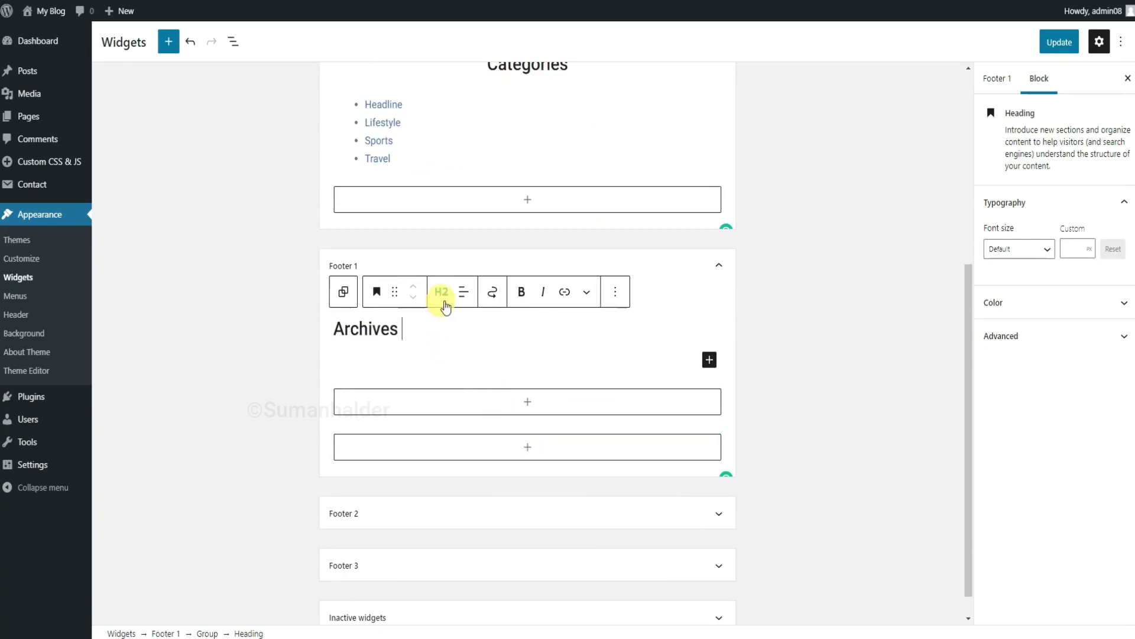
click(711, 361)
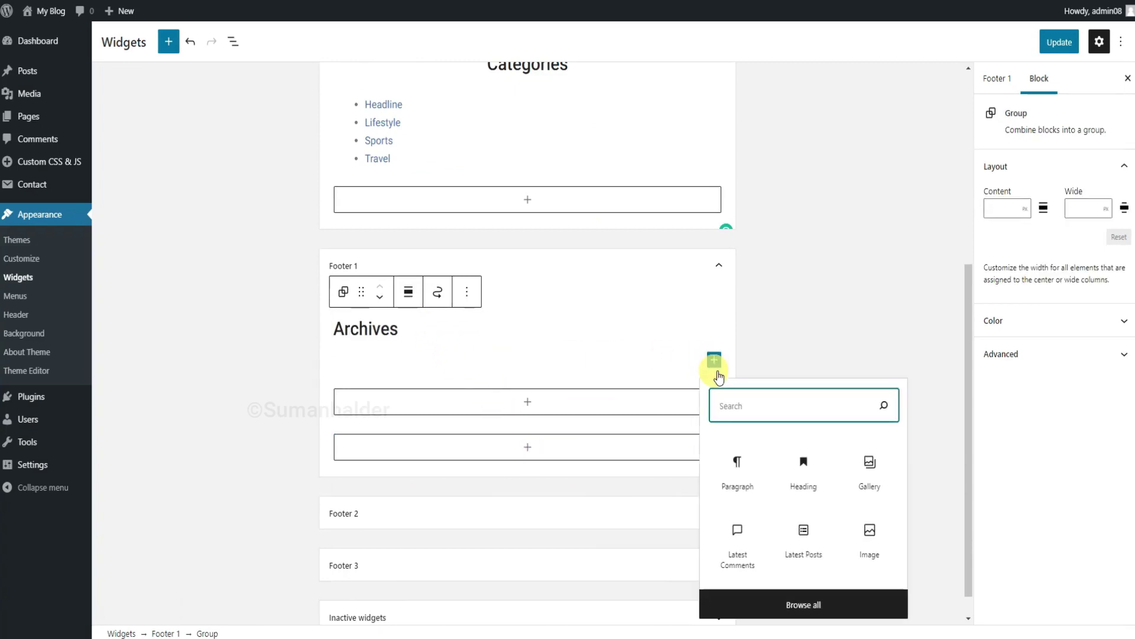
text(ar)
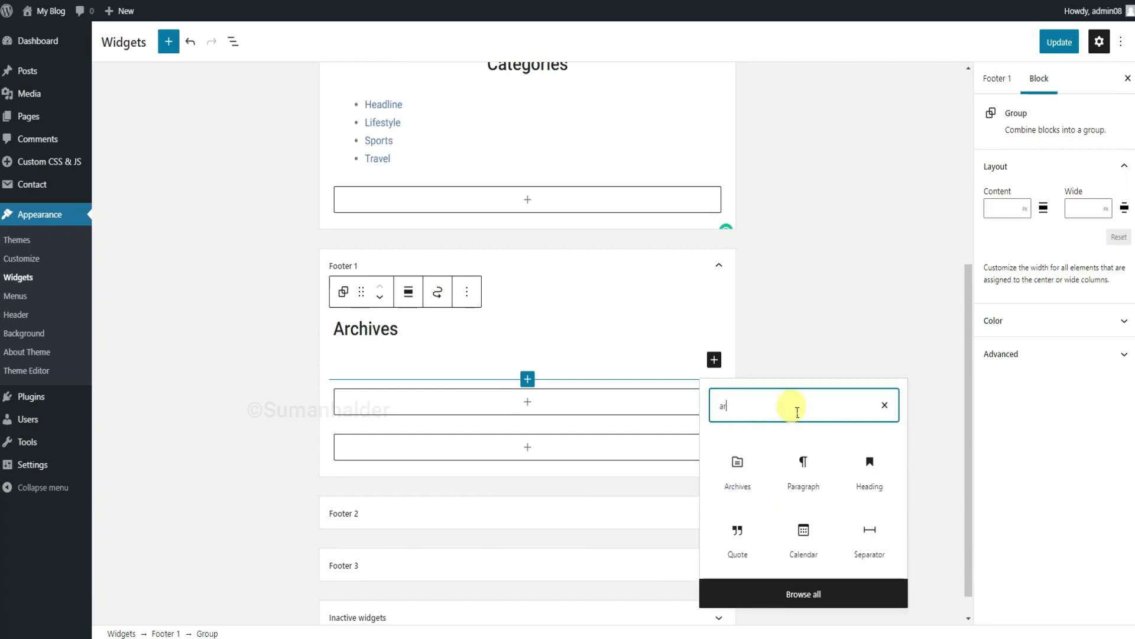
text(ch)
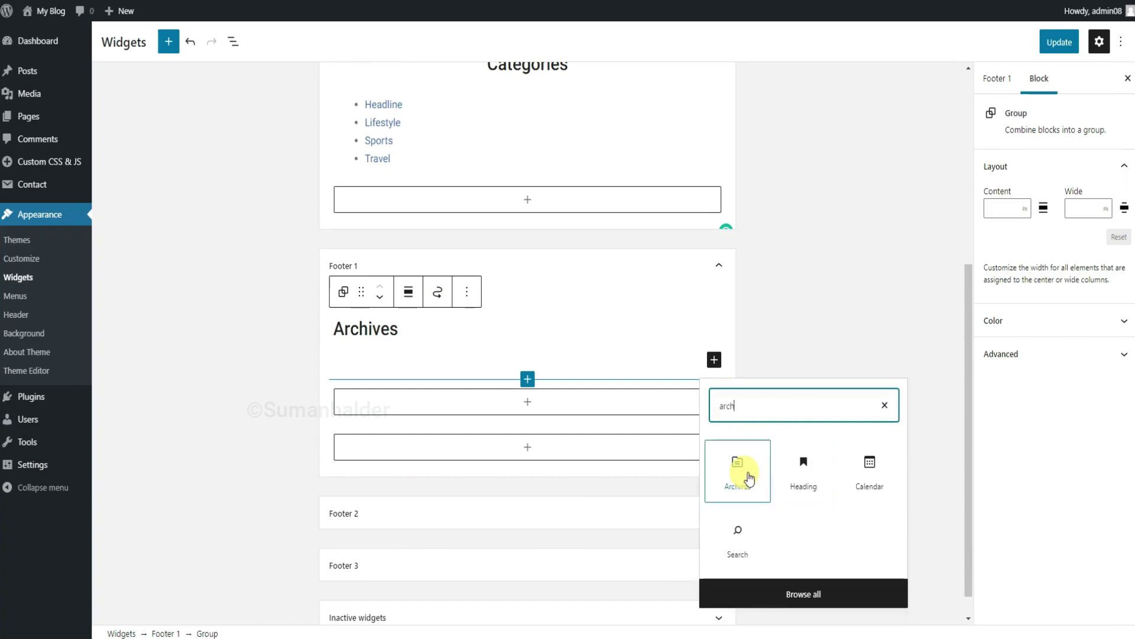
click(739, 473)
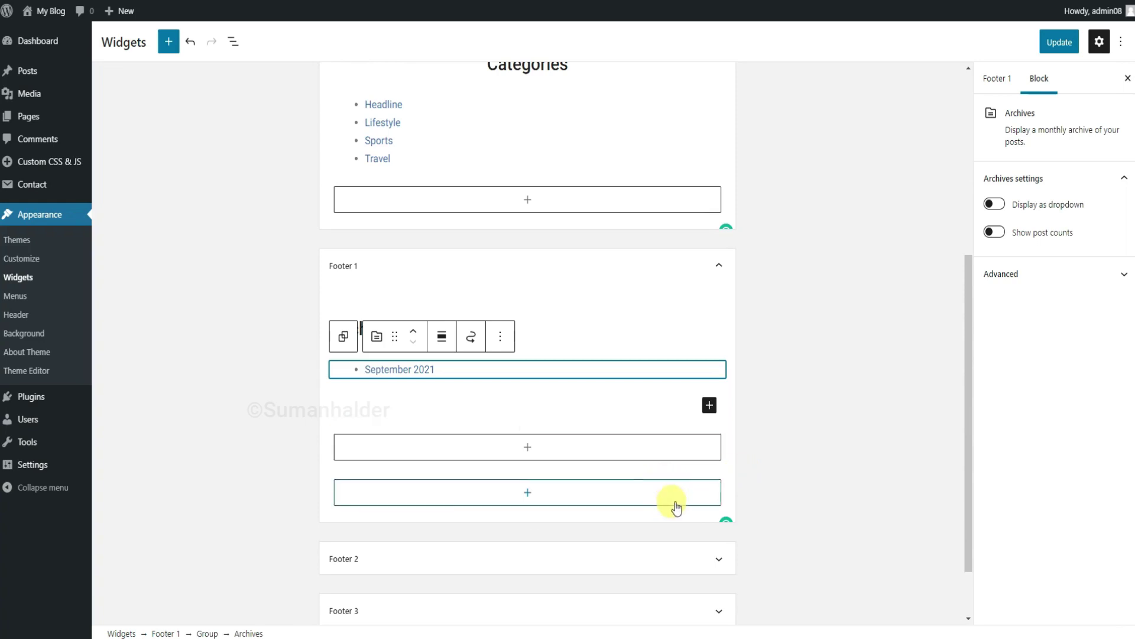
Add a 'Recent Post' heading and a Latest Posts list to Footer 2, then save the widgets.
click(509, 559)
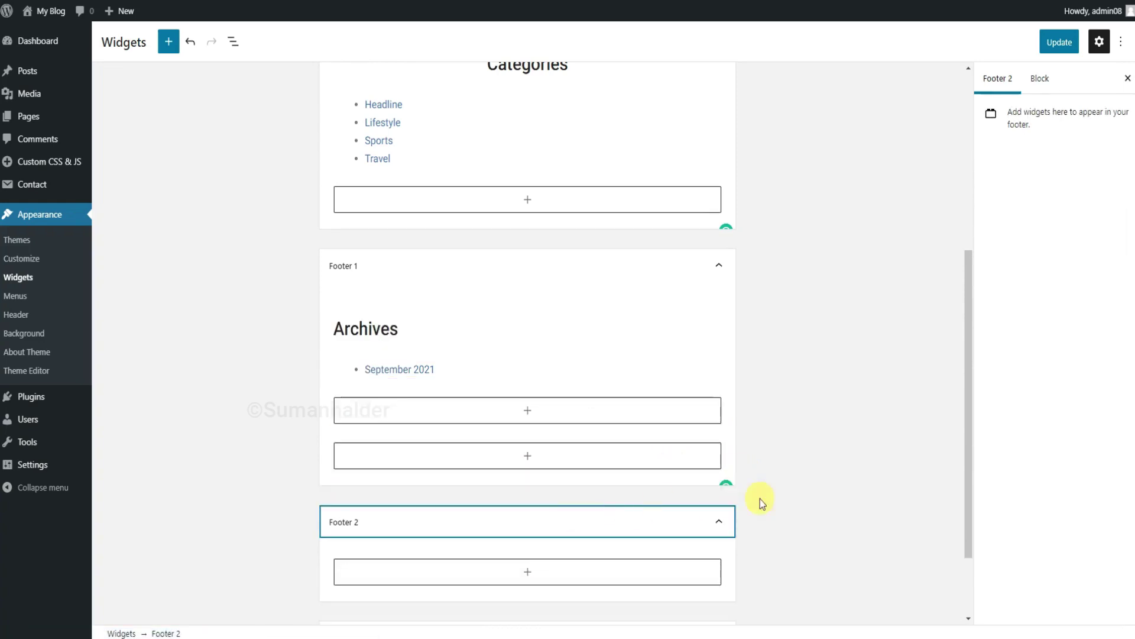
click(527, 471)
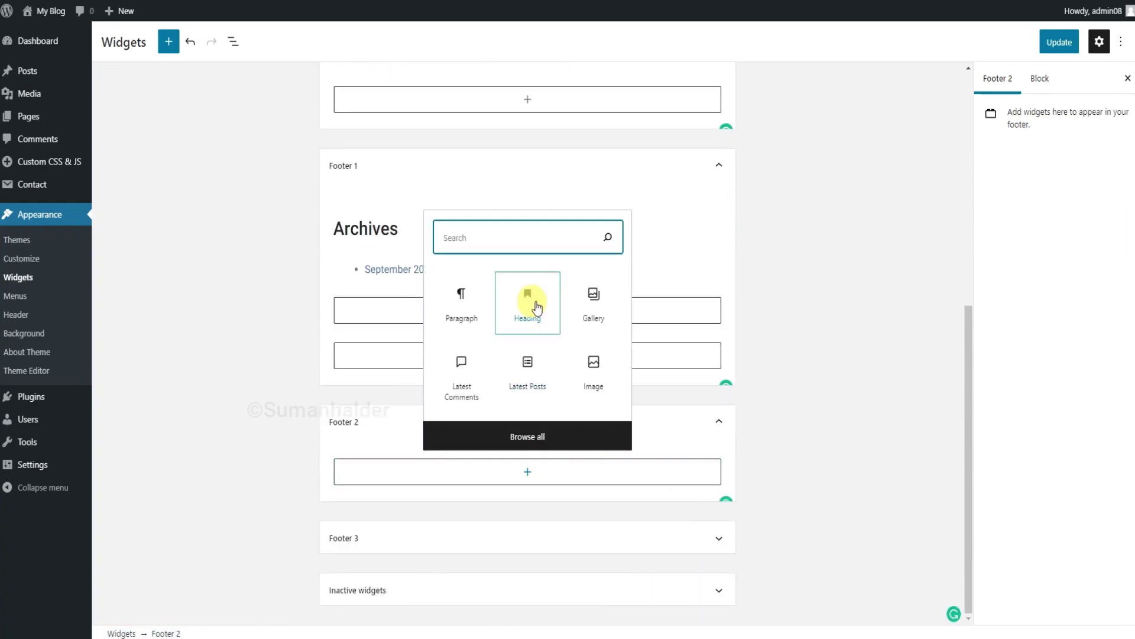
click(527, 299)
text(Recent Post)
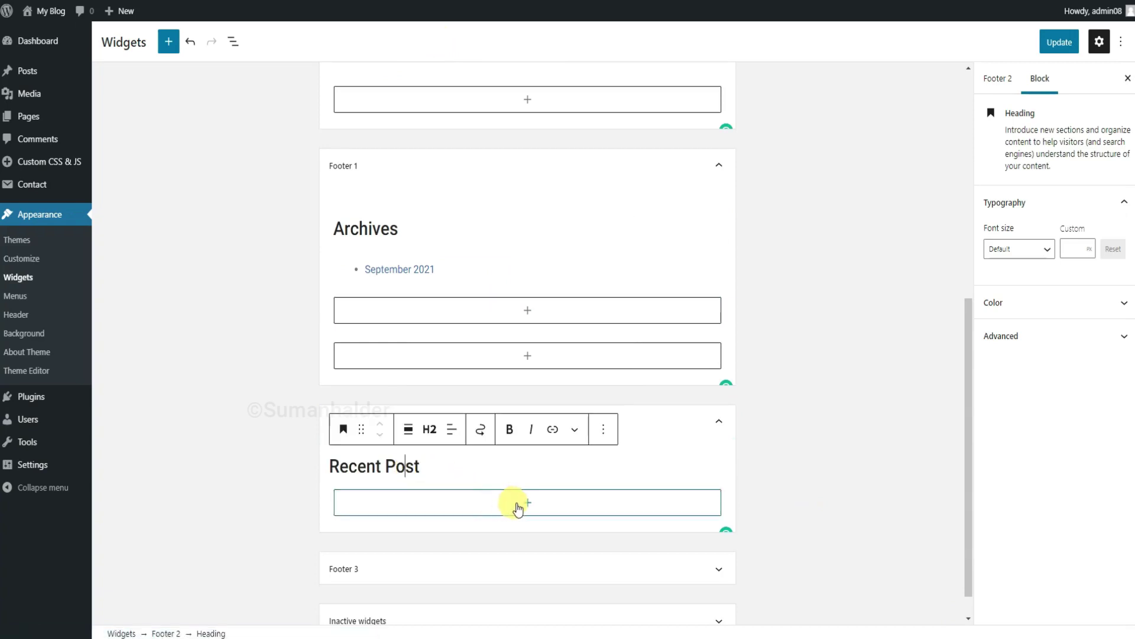
click(497, 486)
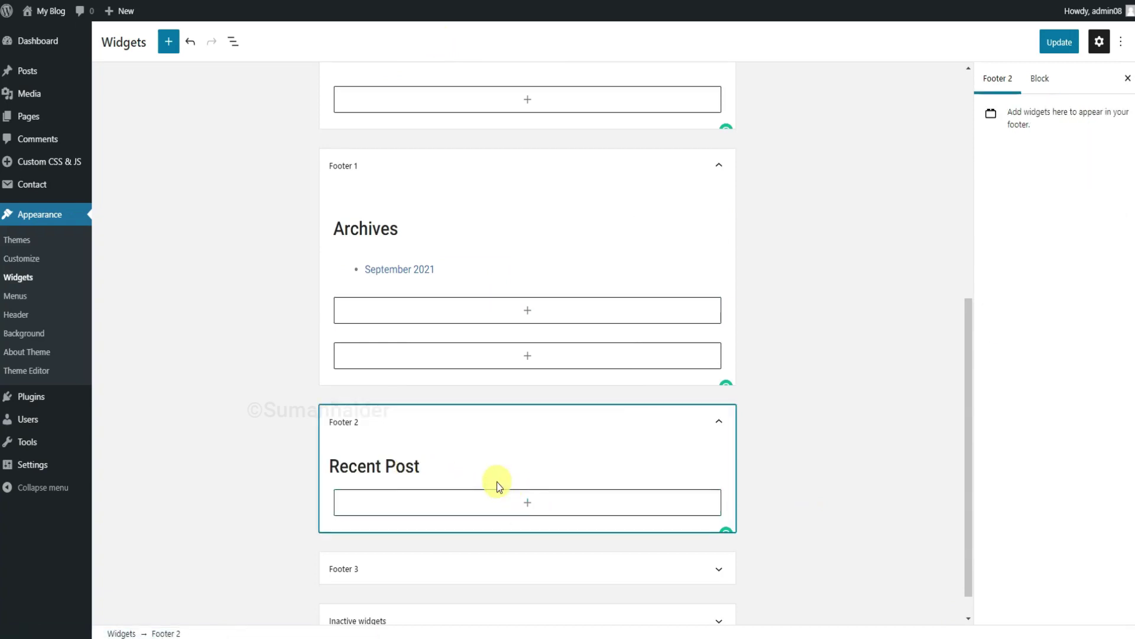
click(522, 503)
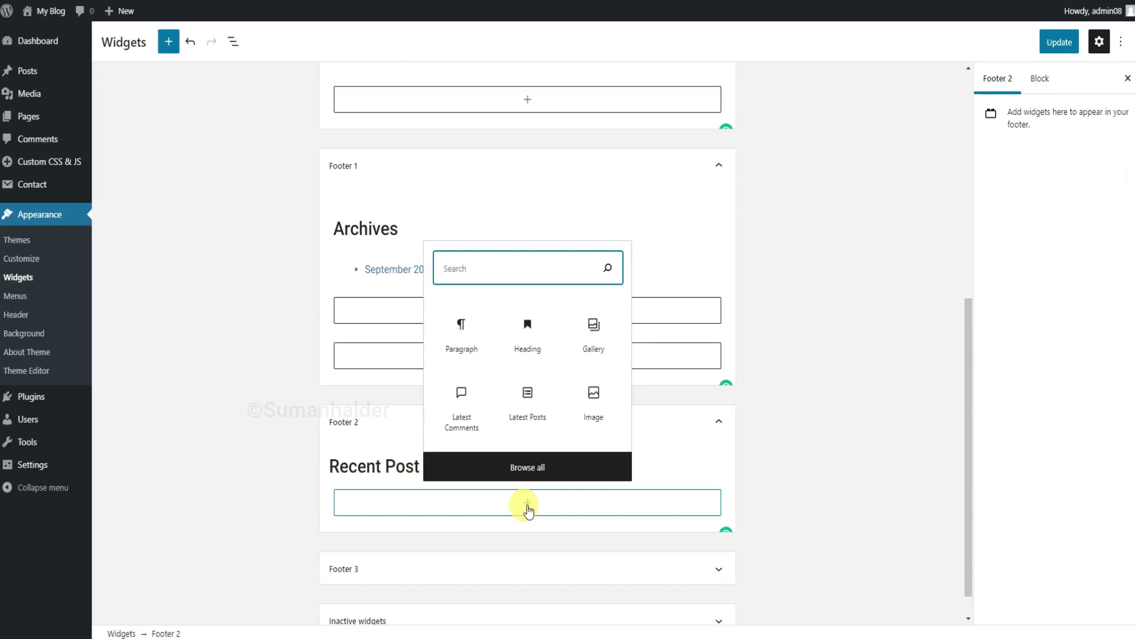
click(534, 407)
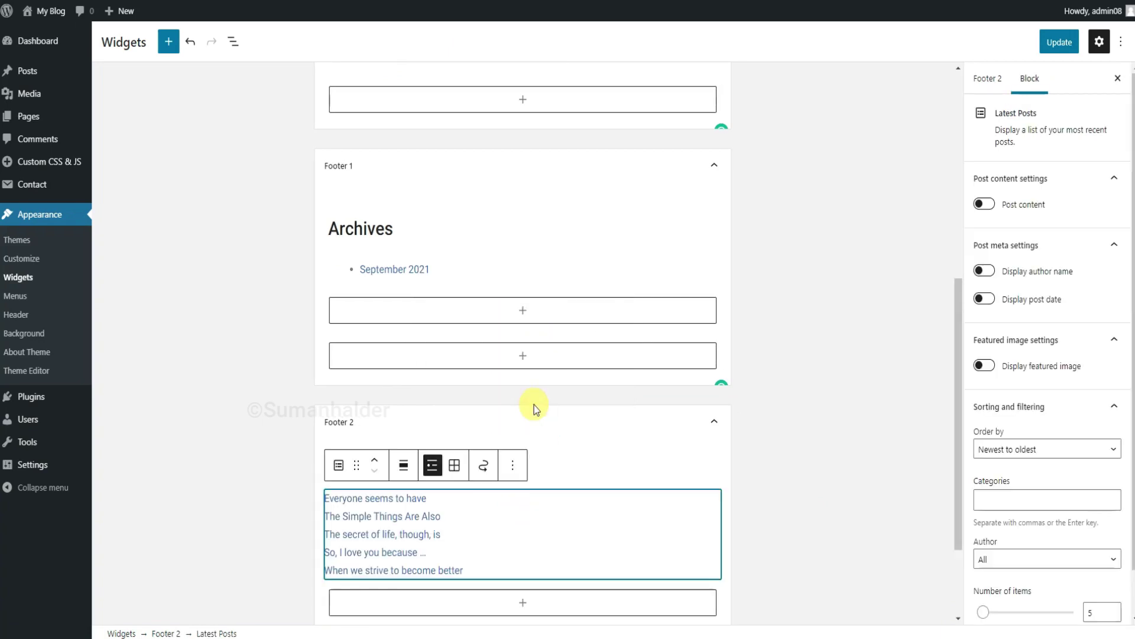
click(1059, 42)
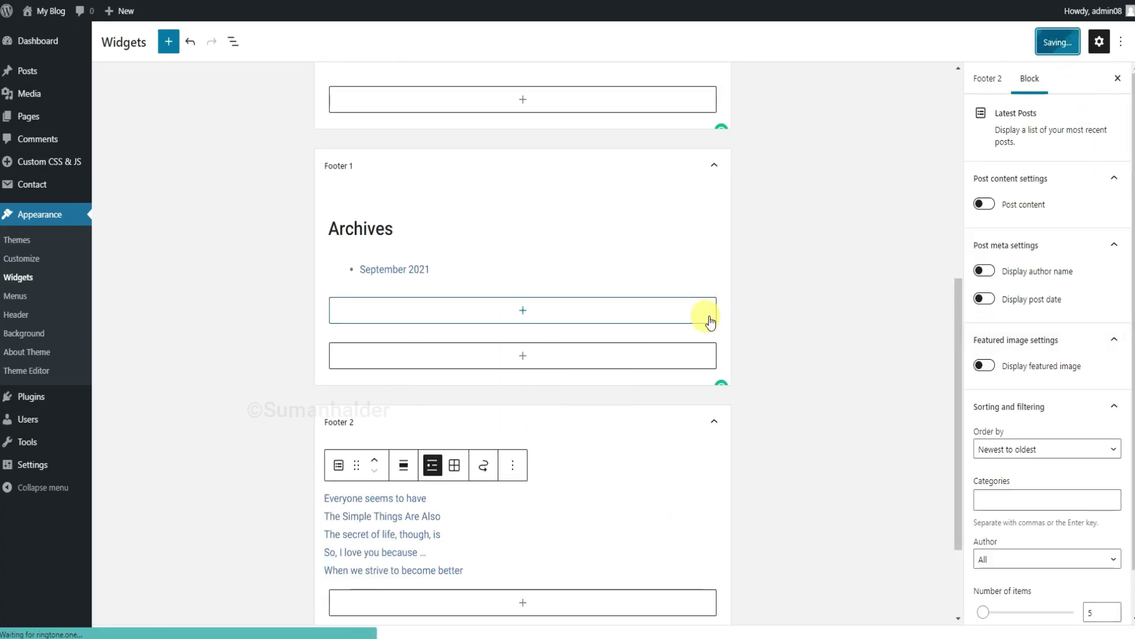
scroll(710, 319, down, 2)
Add a 'Gallery' heading to Footer 3.
click(543, 547)
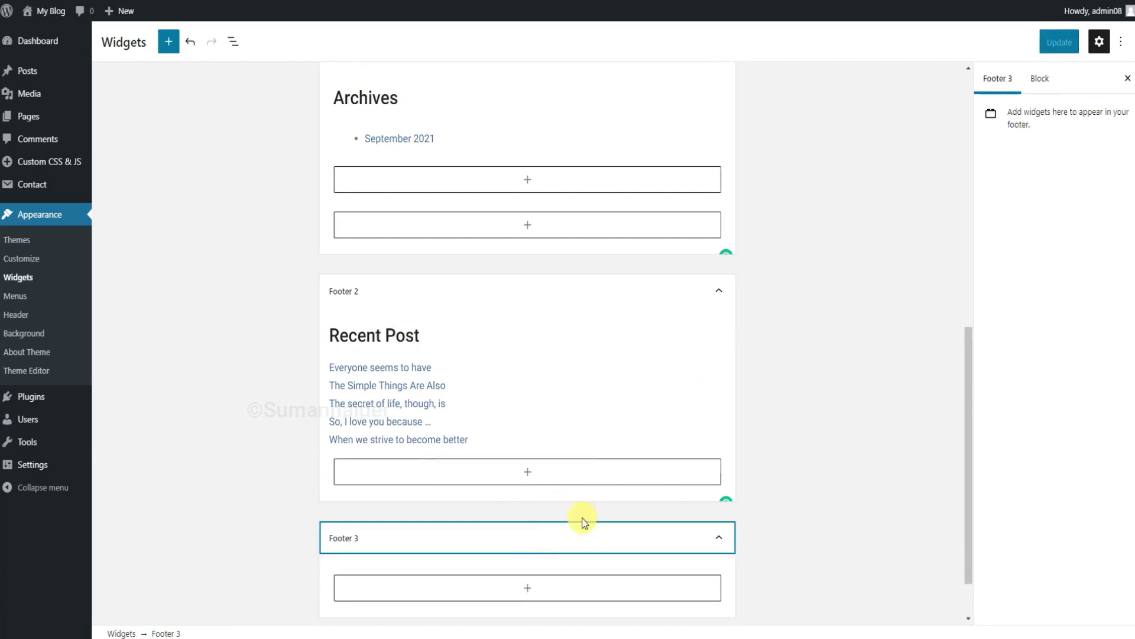
click(539, 529)
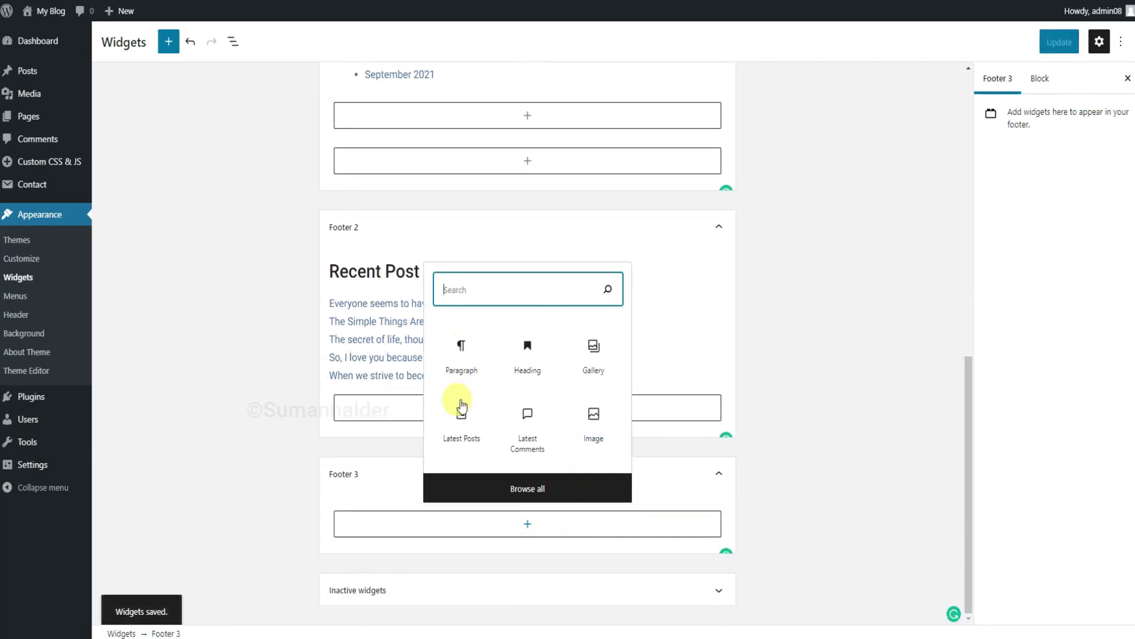
click(524, 357)
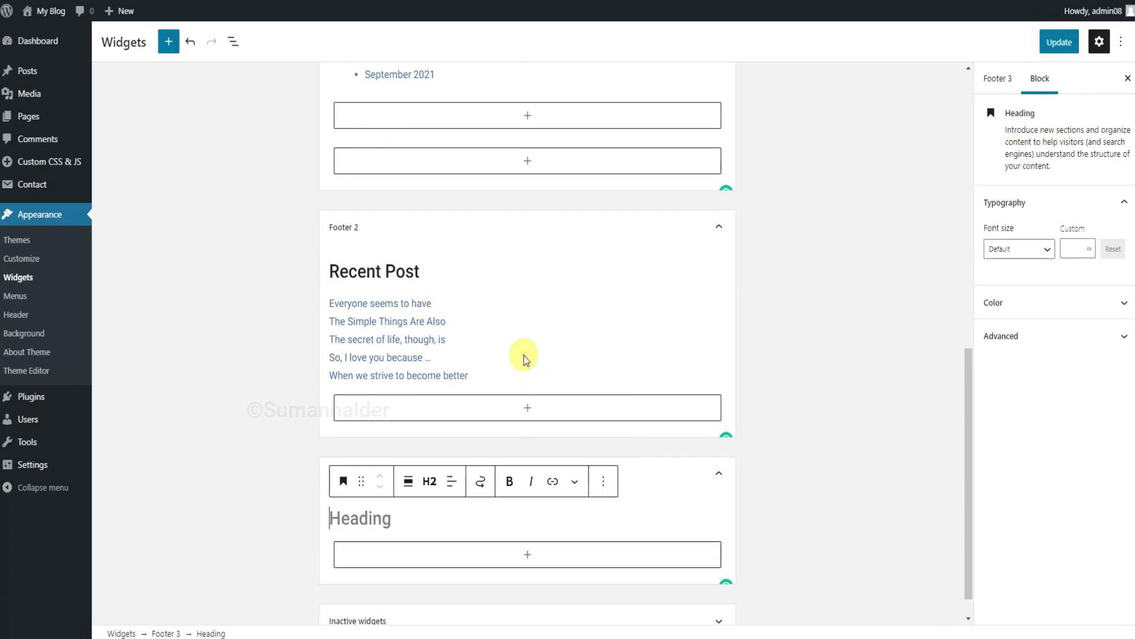
text(Gallery)
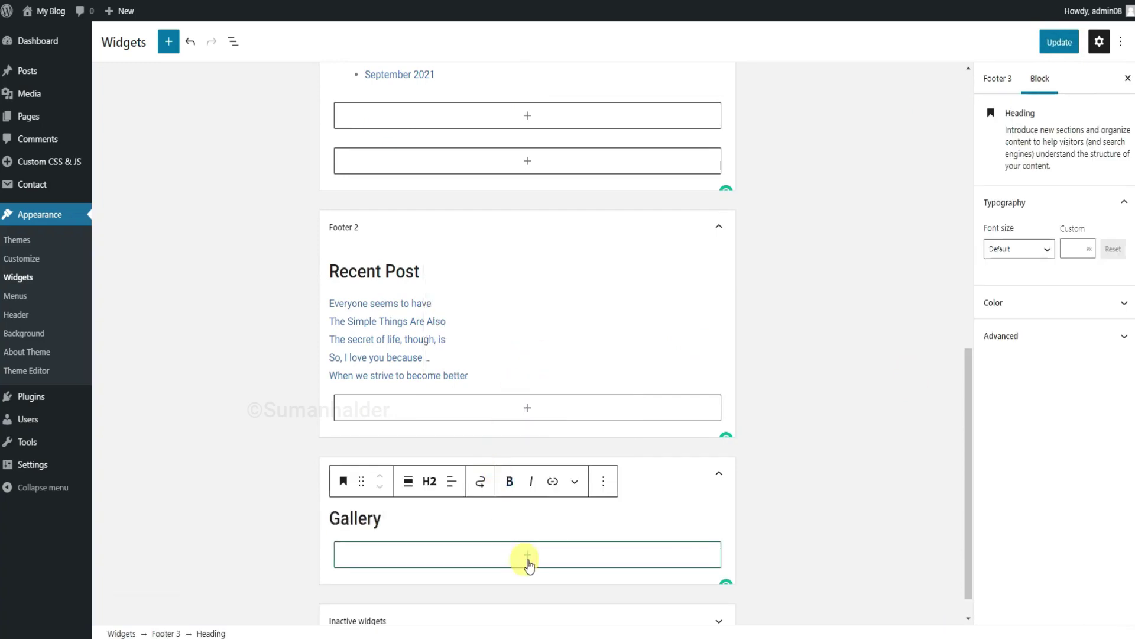
Insert a 2-column gallery of four photos: palm-tree photographer, red cap, concrete blocks, mountain lake.
click(527, 559)
click(583, 386)
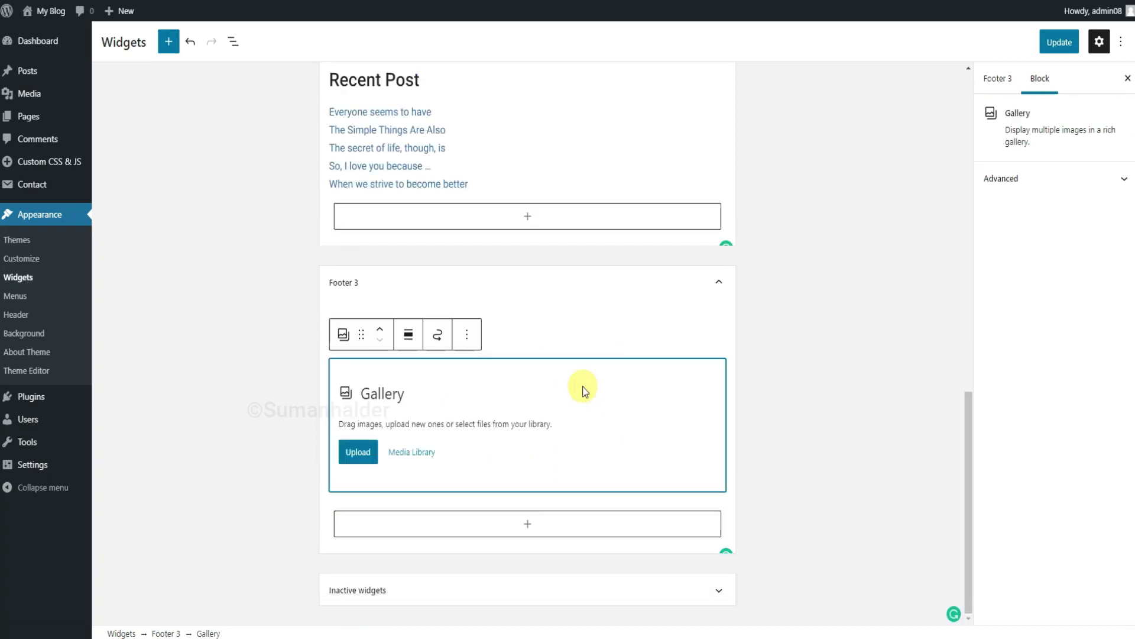
click(416, 451)
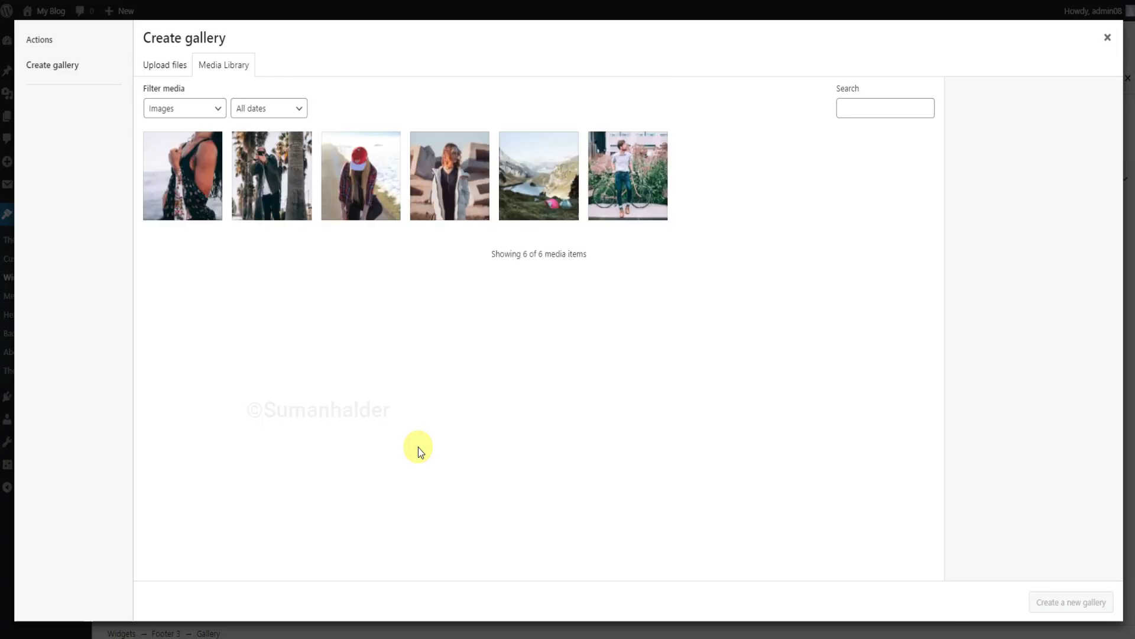
click(272, 177)
click(361, 178)
click(467, 195)
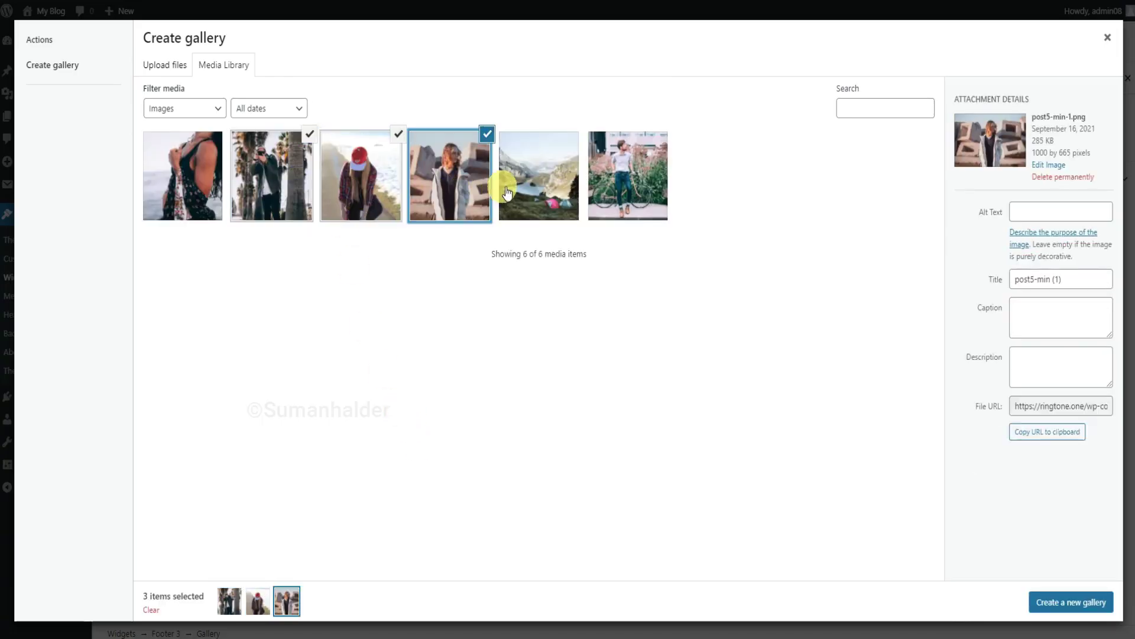
click(535, 189)
click(1048, 599)
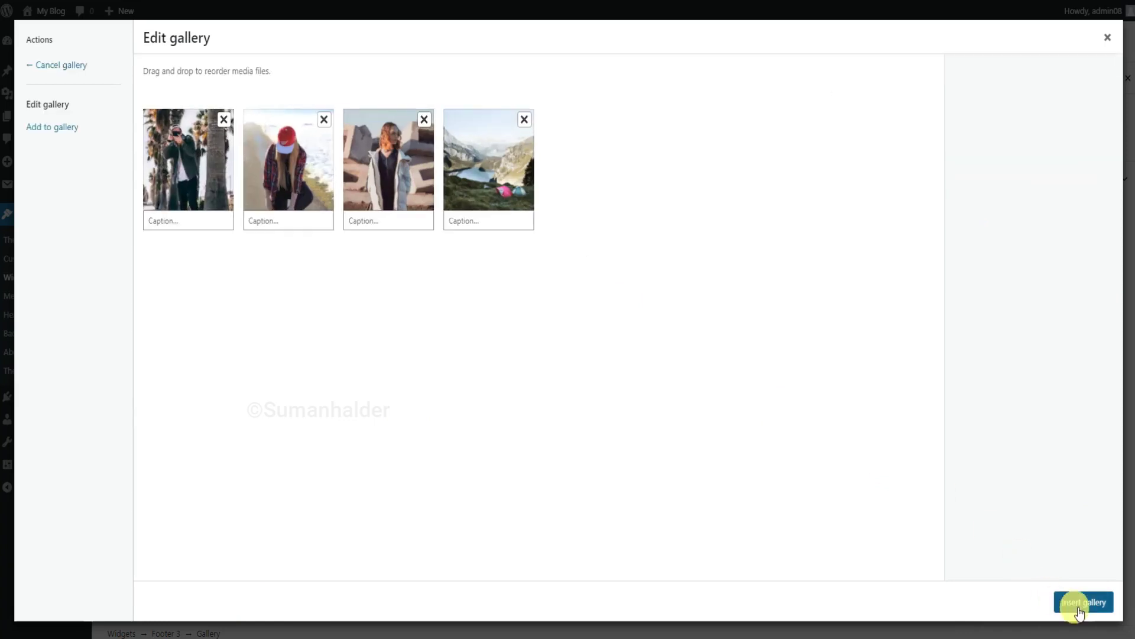
click(1079, 600)
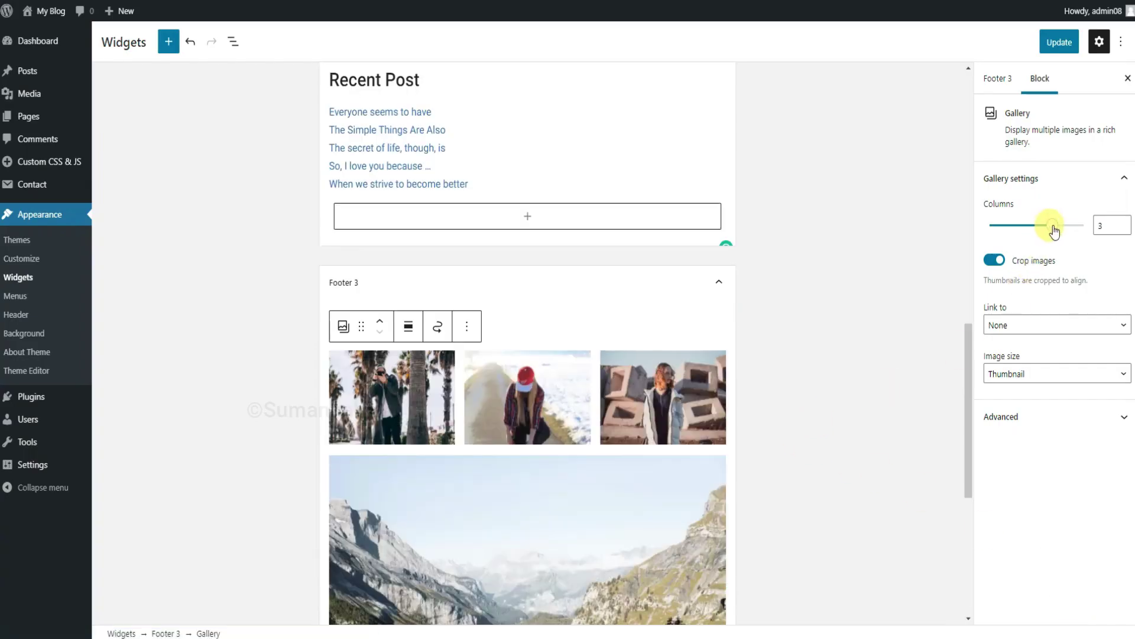
drag(1048, 232, 1036, 233)
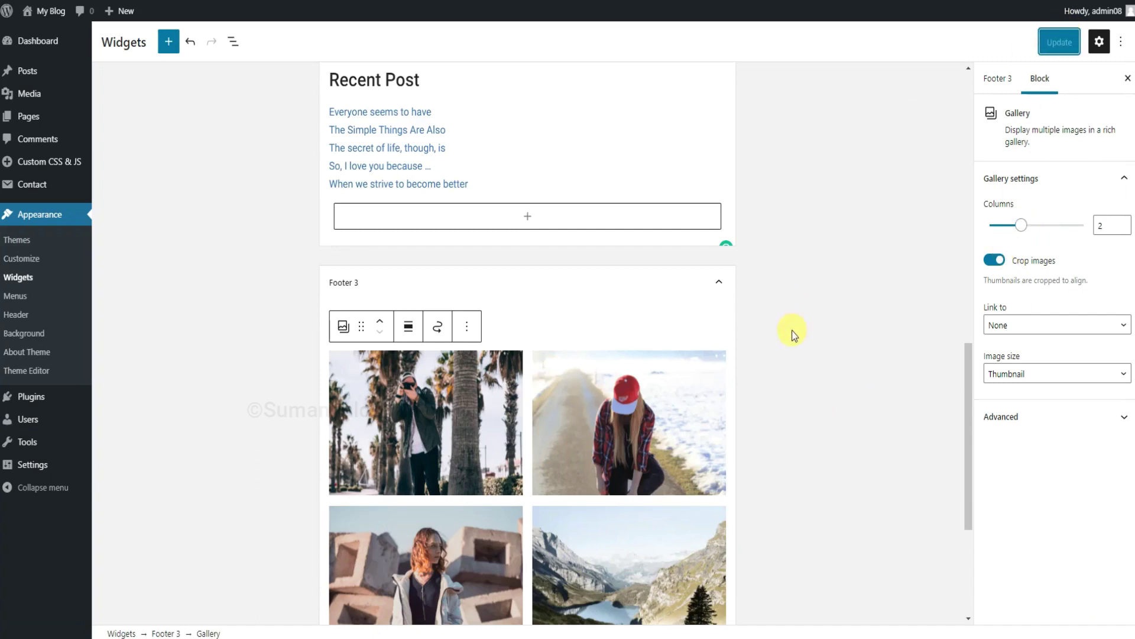
scroll(792, 330, down, 4)
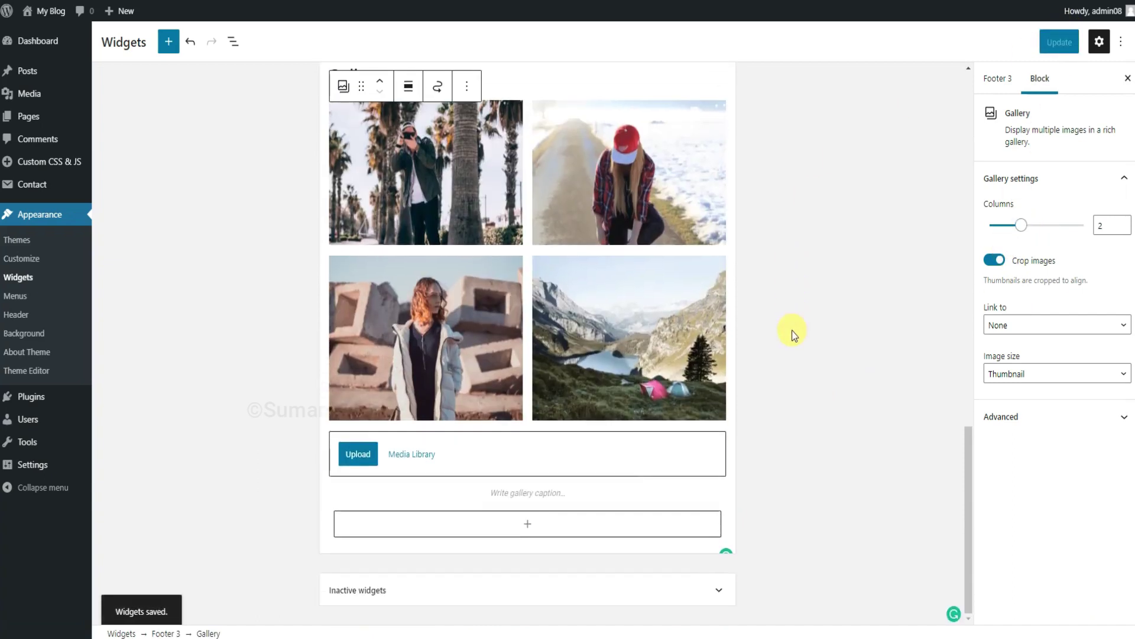
scroll(792, 330, up, 9)
scroll(792, 330, up, 6)
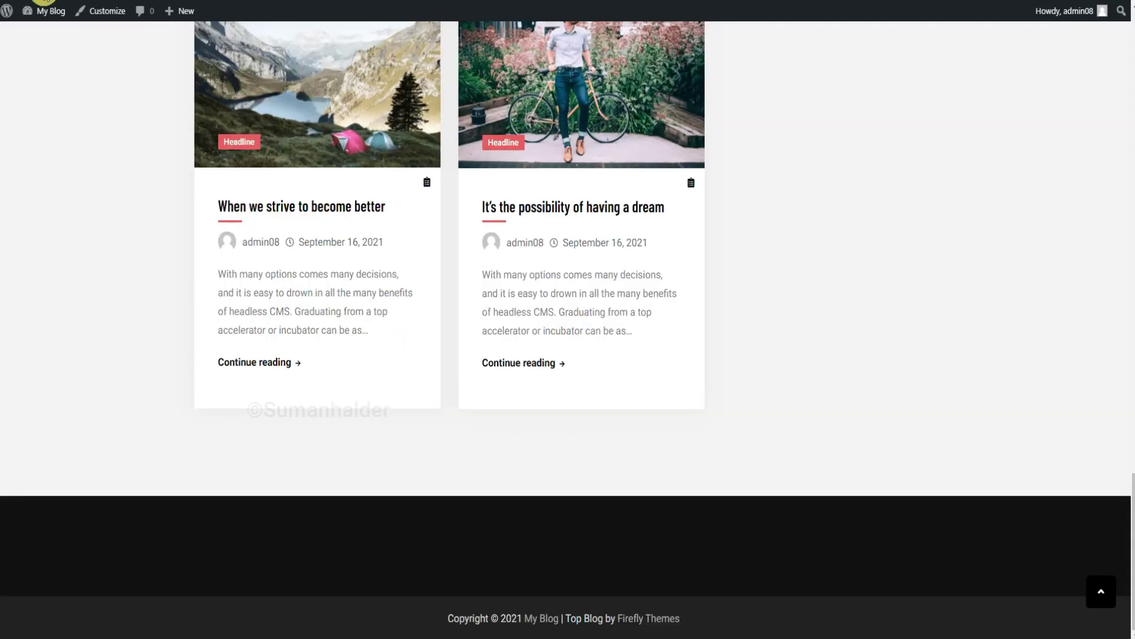
Reload the live site and scroll down to check the new footer widgets.
click(44, 2)
scroll(781, 260, down, 3)
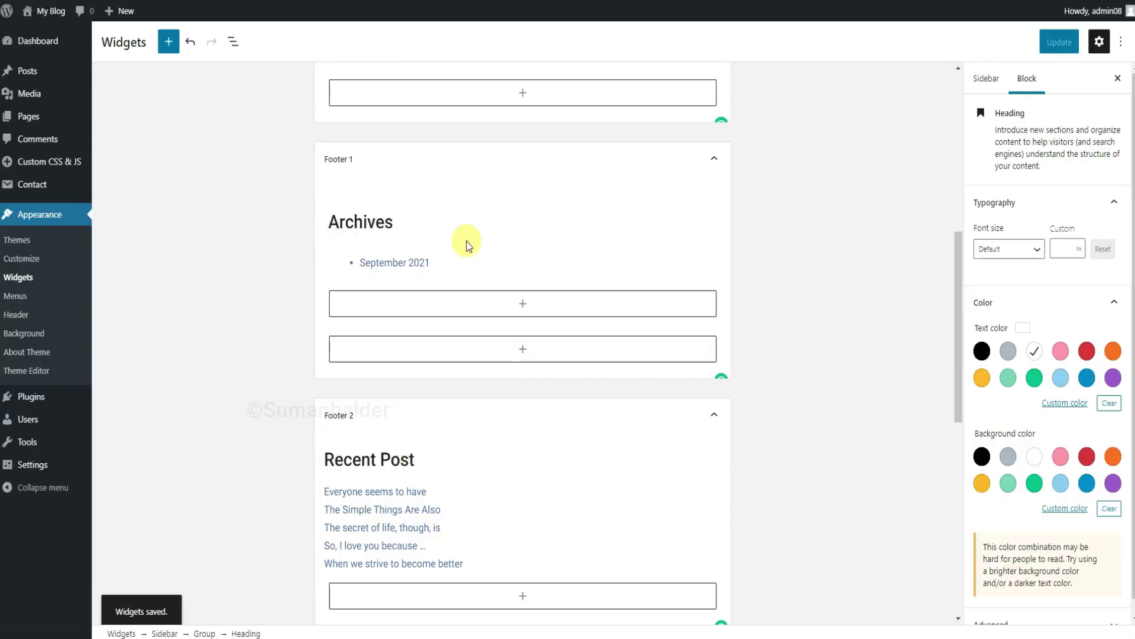
Set the text colour of the Archives, Recent Post and Gallery footer headings to white.
click(382, 232)
click(1035, 317)
click(1029, 352)
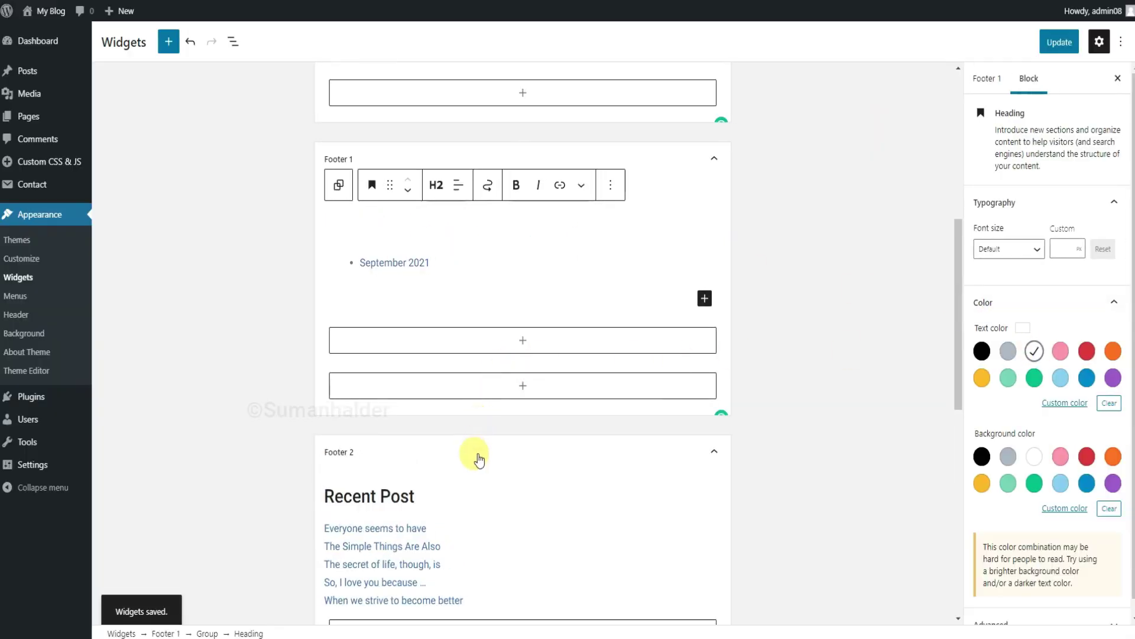
click(405, 496)
click(1064, 309)
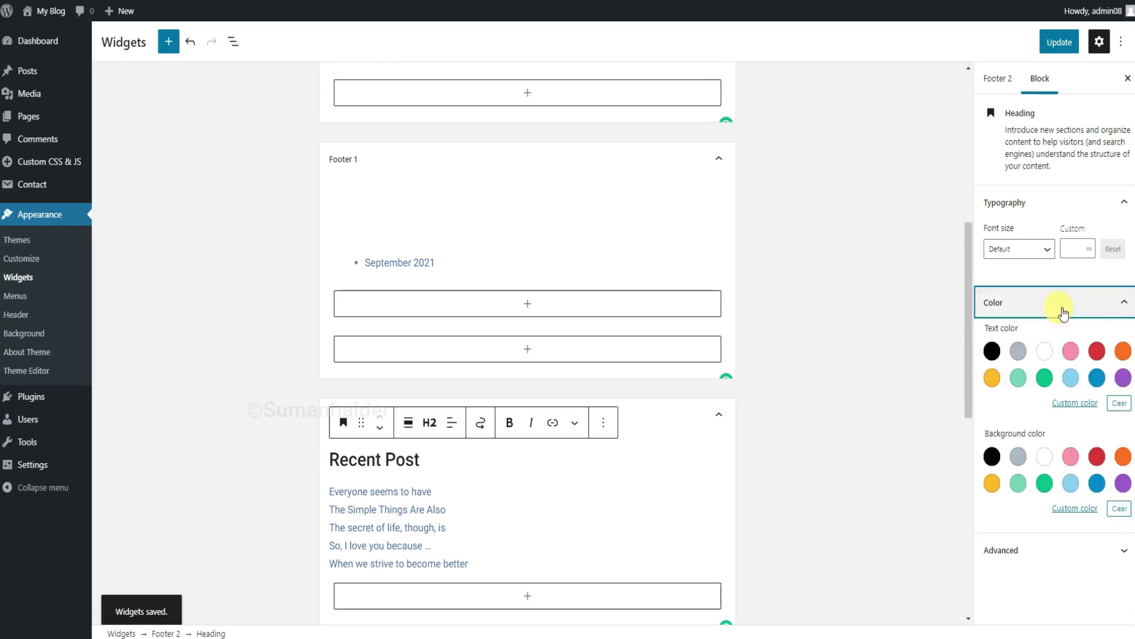
click(1045, 351)
scroll(653, 370, down, 9)
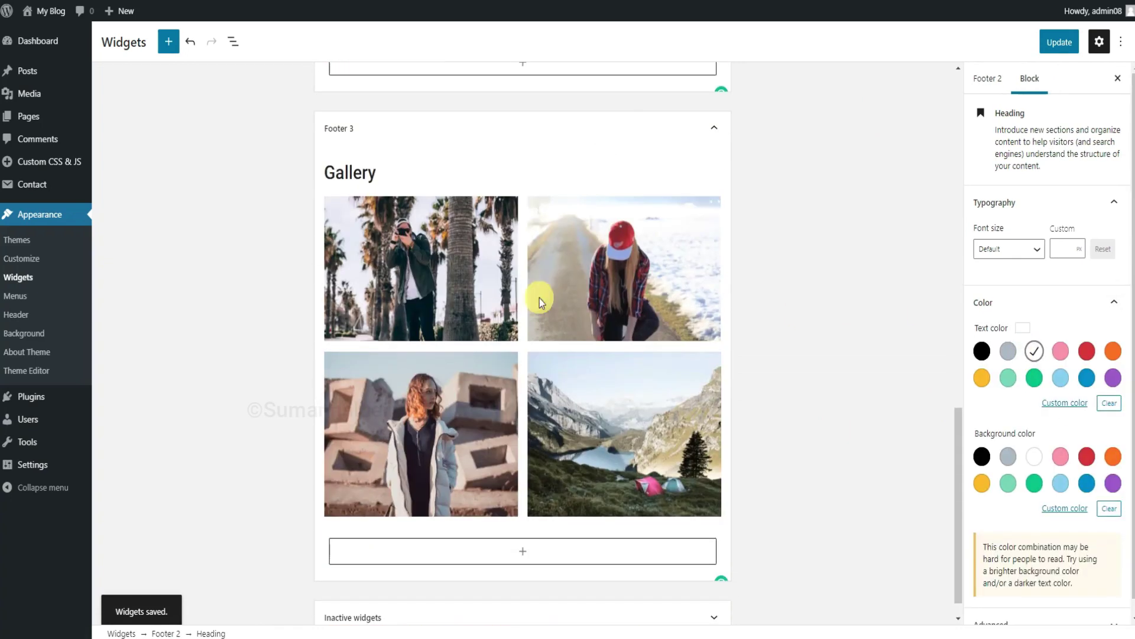
click(355, 180)
click(1090, 307)
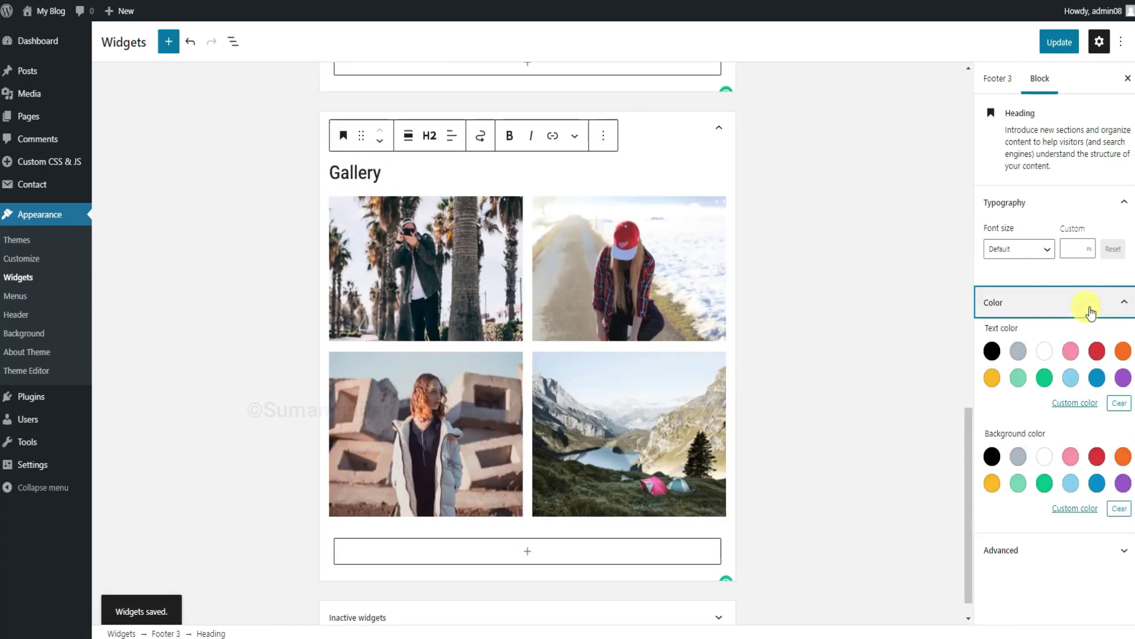
click(1043, 350)
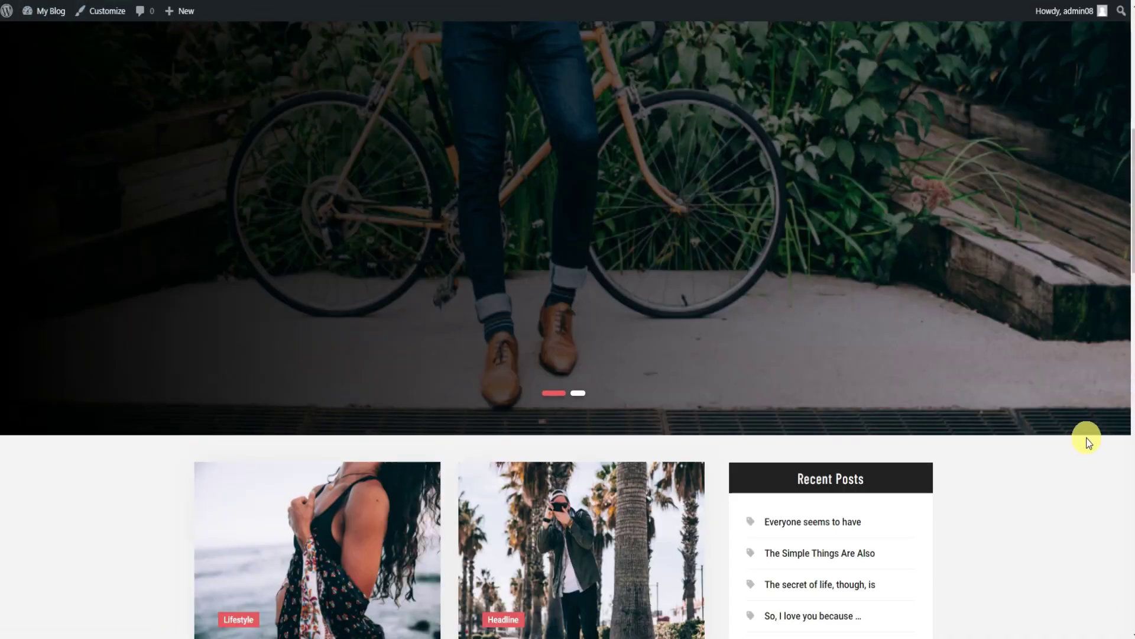
Check the live three-column footer, then open the post 'The Simple Things Are Also' and scroll to its comments.
scroll(1089, 442, down, 15)
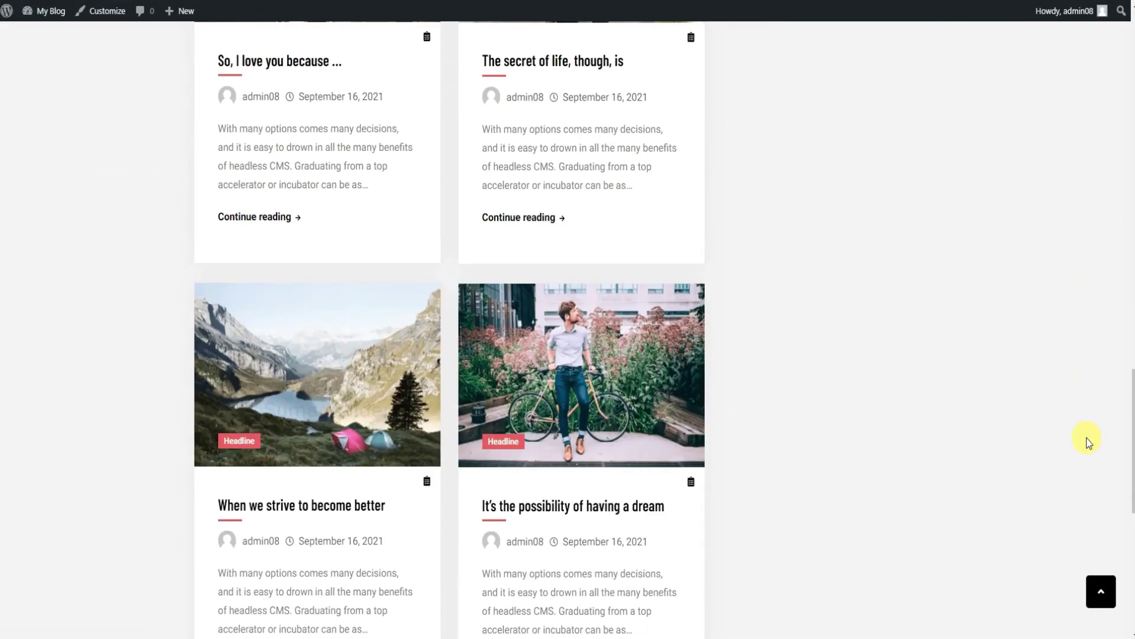
scroll(1088, 443, down, 4)
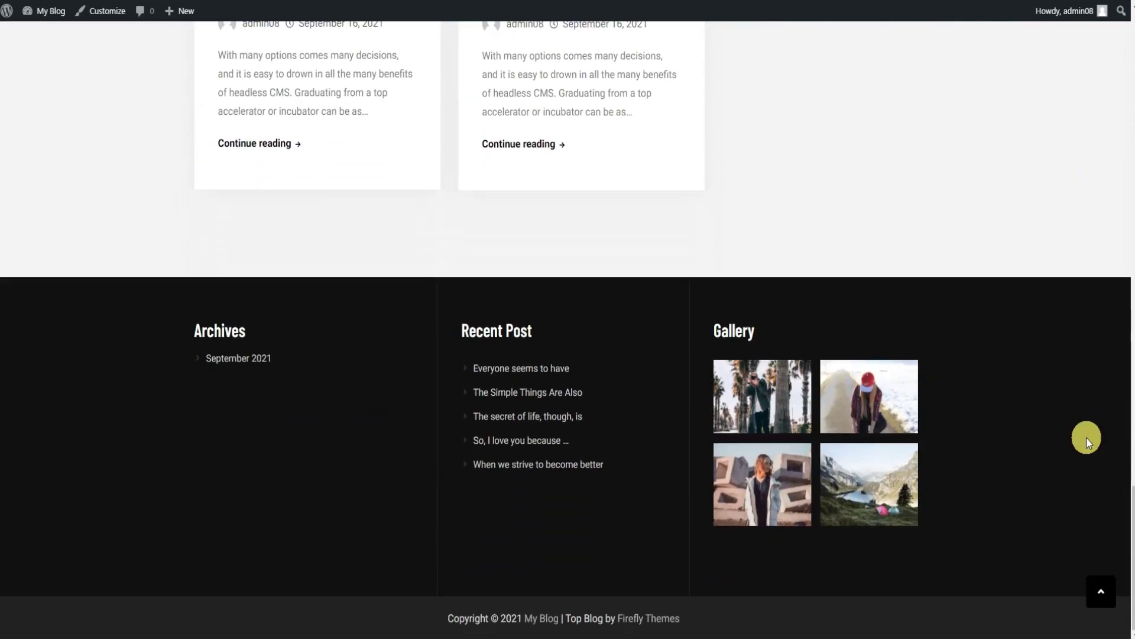
scroll(1088, 473, up, 2)
scroll(1086, 477, up, 12)
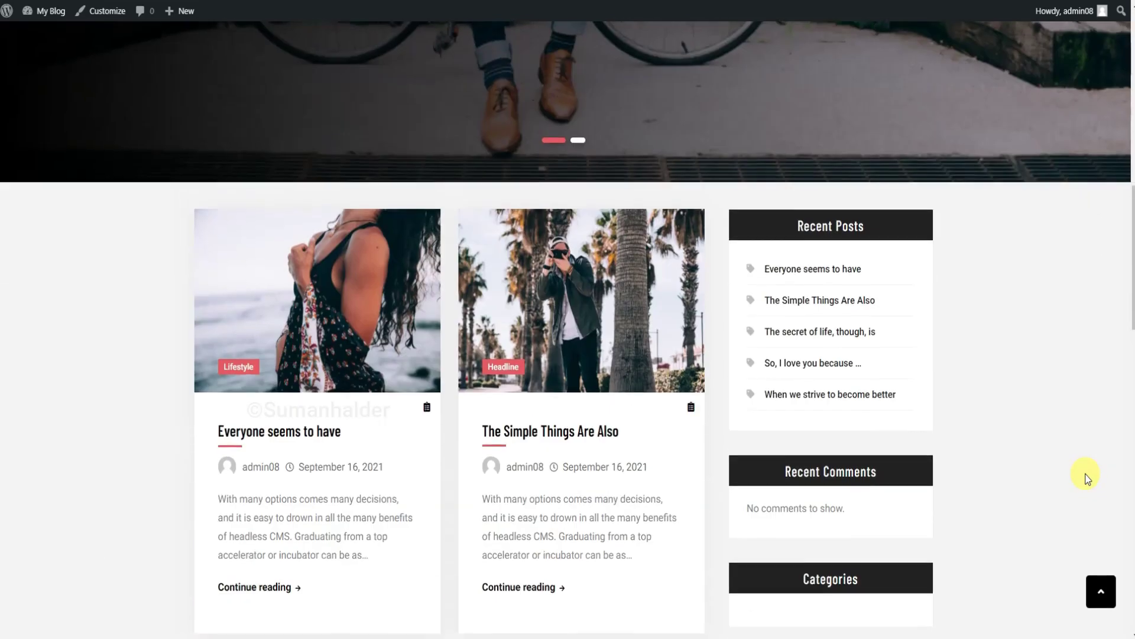
scroll(1086, 478, up, 7)
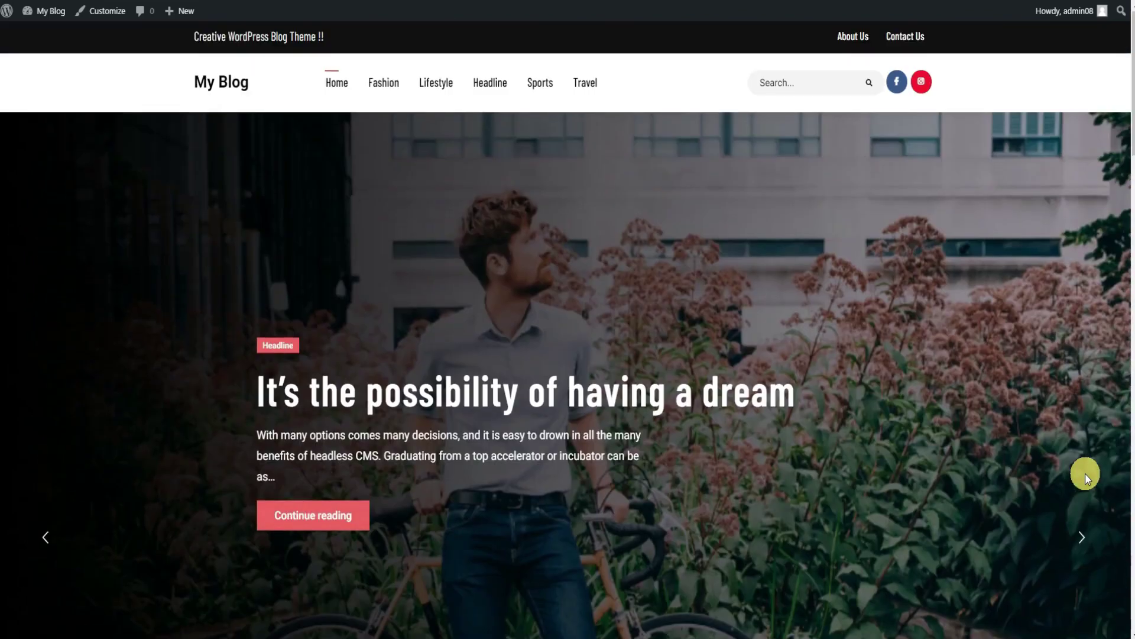
scroll(1084, 473, down, 10)
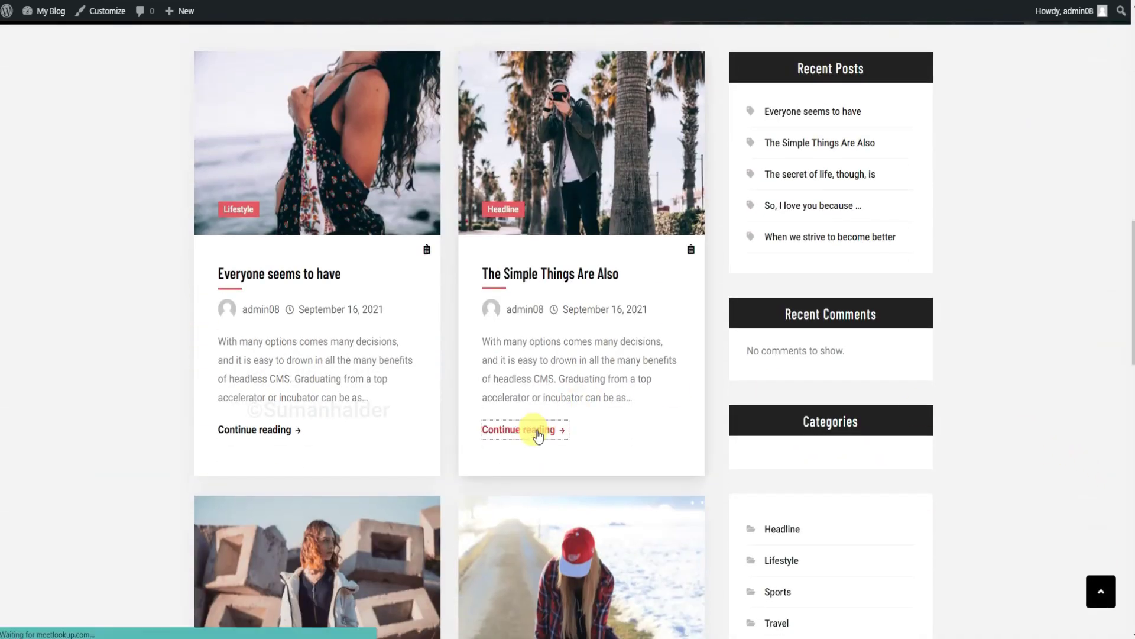
click(538, 436)
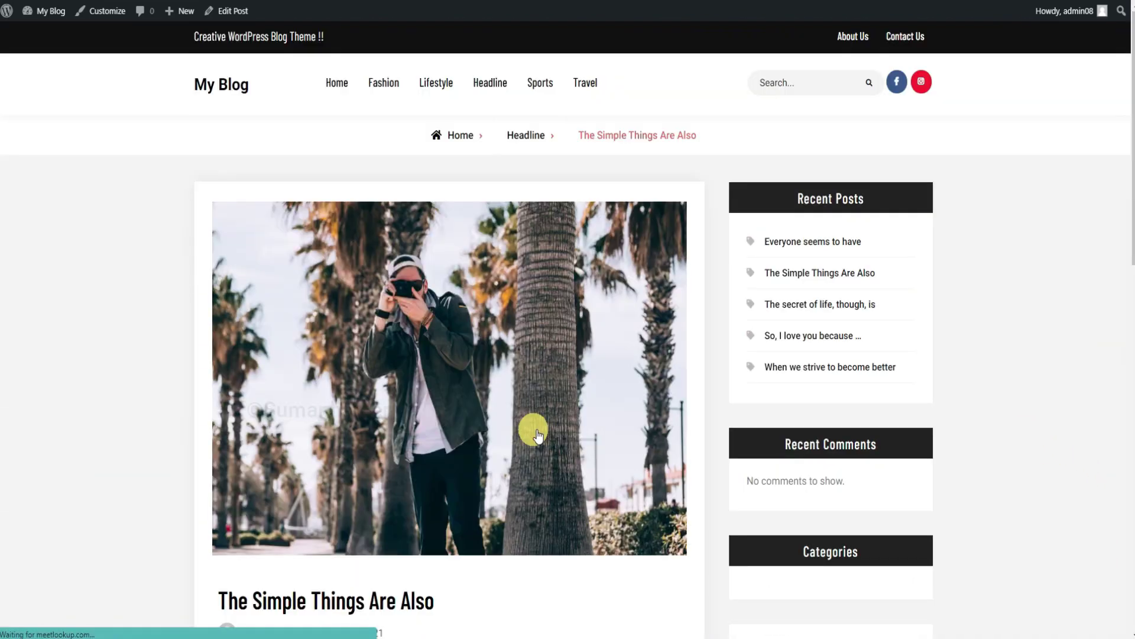
scroll(632, 436, down, 7)
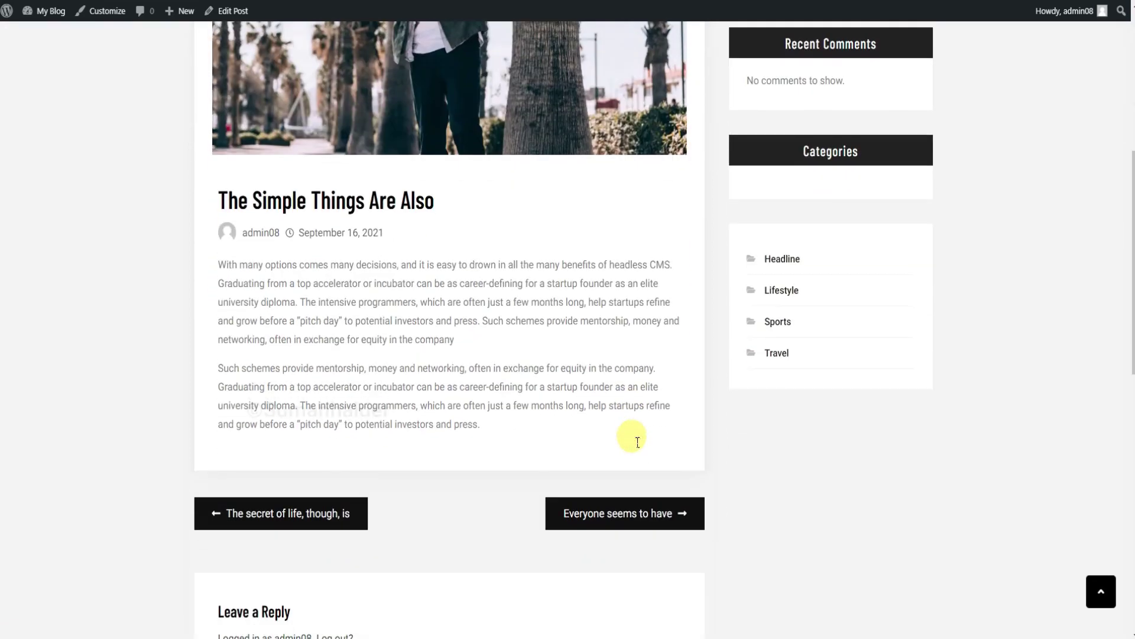
scroll(632, 436, down, 7)
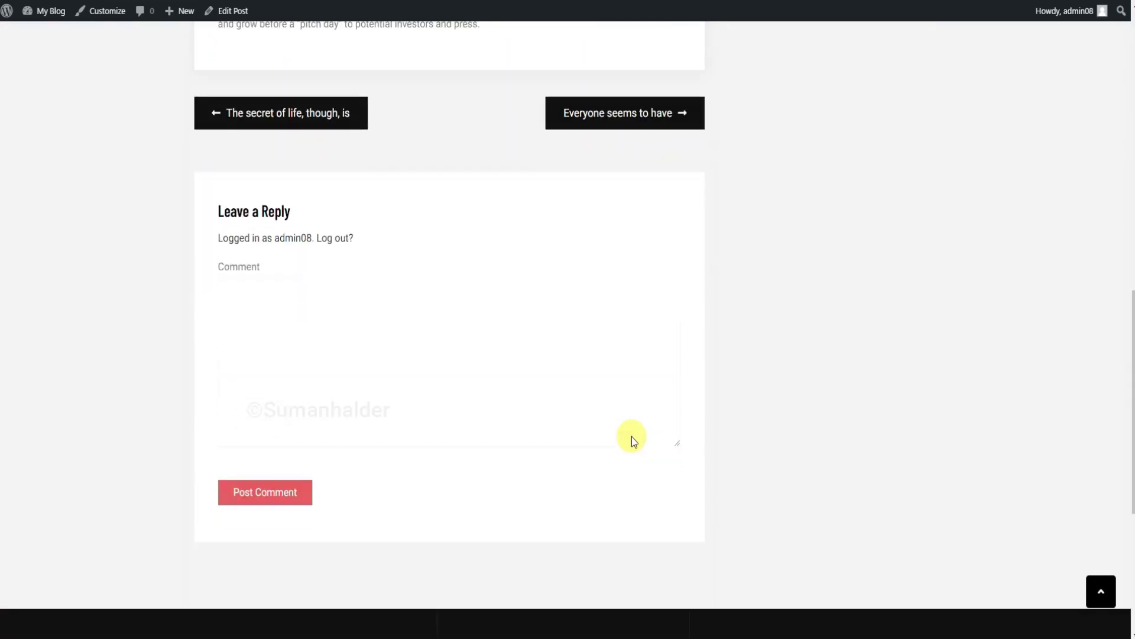